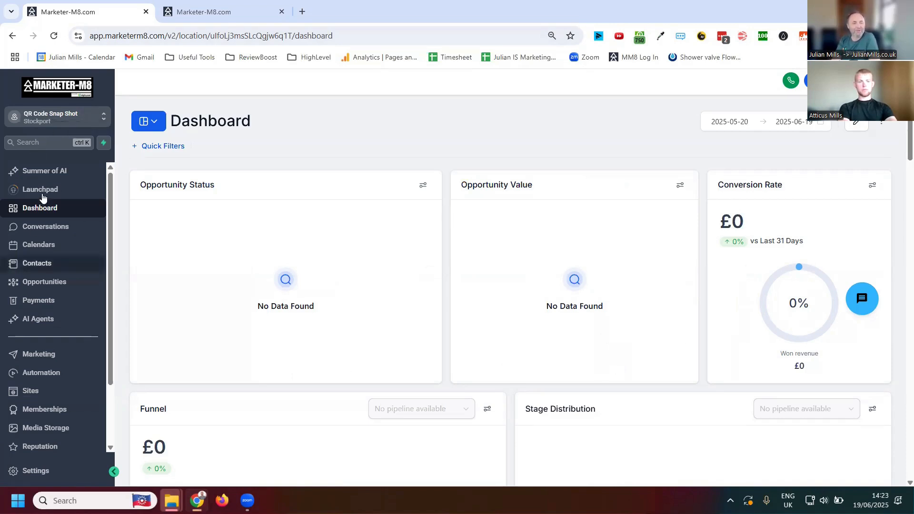
- Start a new website from templates in the Websites area of Sites
left_click(32, 396)
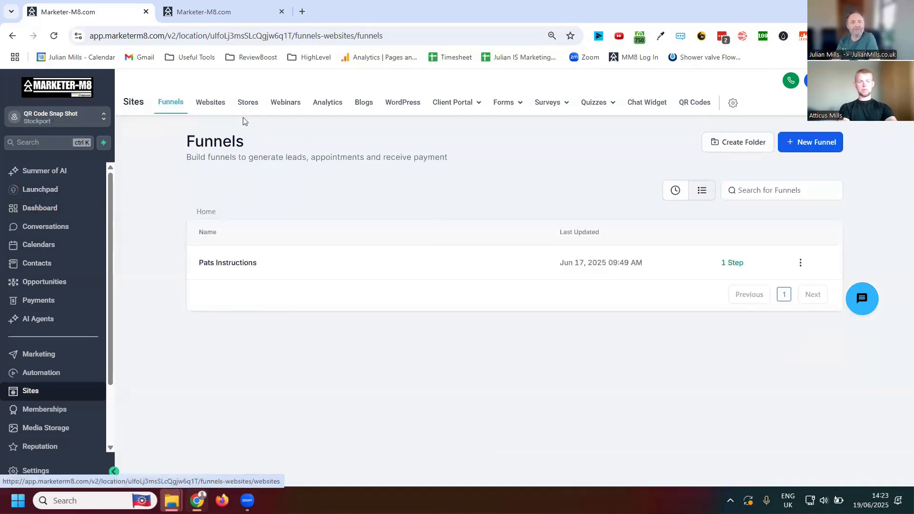
left_click(208, 104)
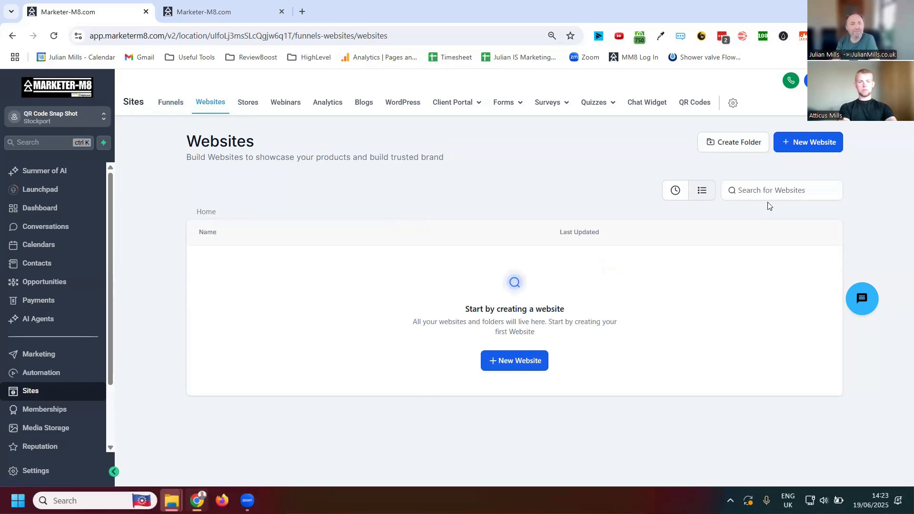
left_click(505, 363)
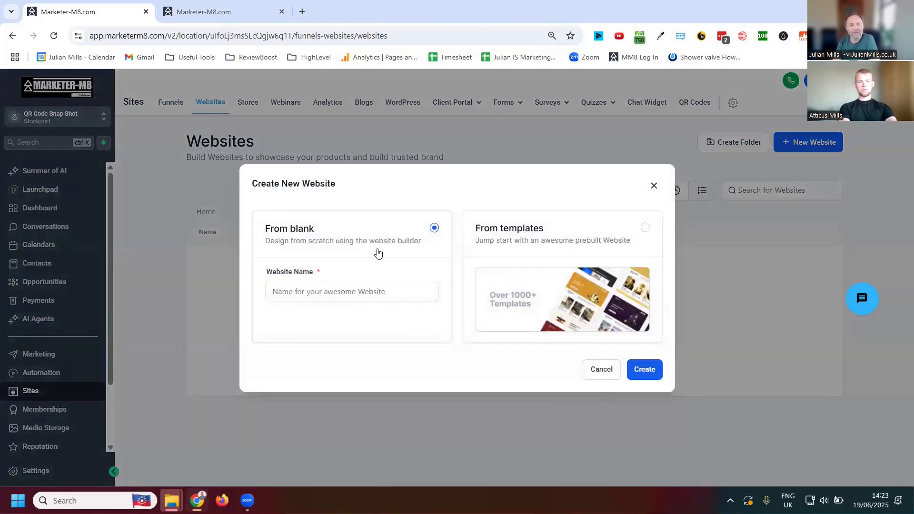
left_click(277, 293)
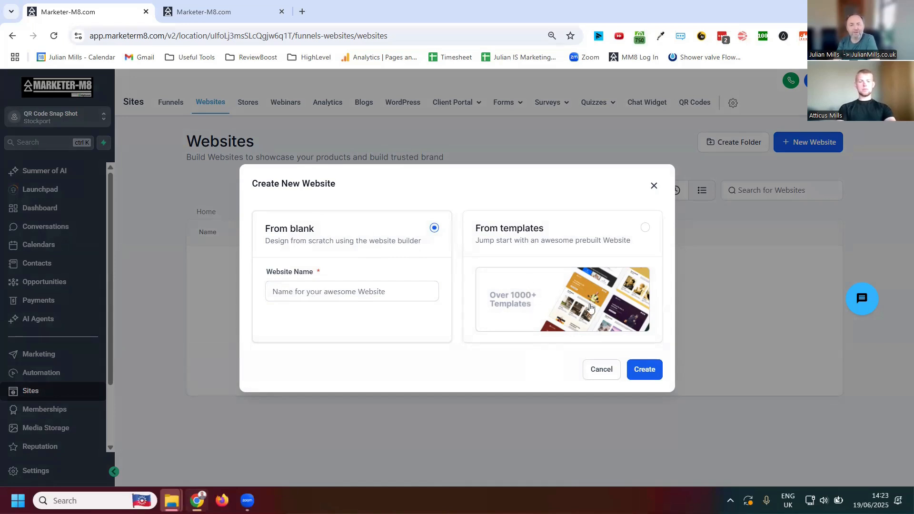
left_click(645, 228)
left_click(647, 380)
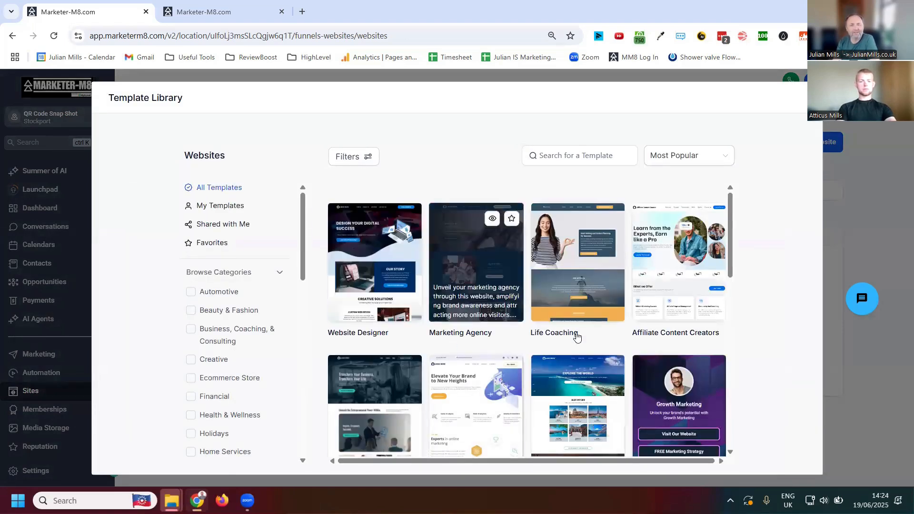
- Search the website template library for "accountant", and clear the search
scroll(639, 360, "down", 5)
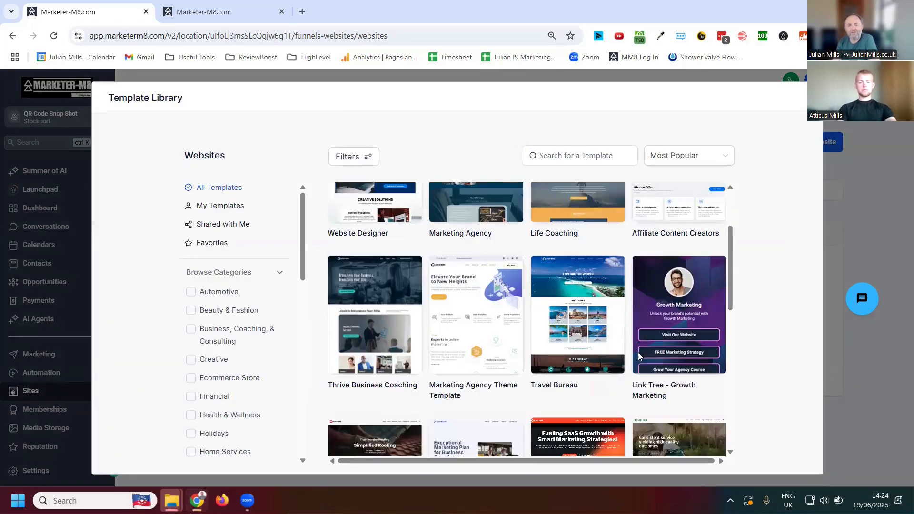
scroll(633, 357, "down", 6)
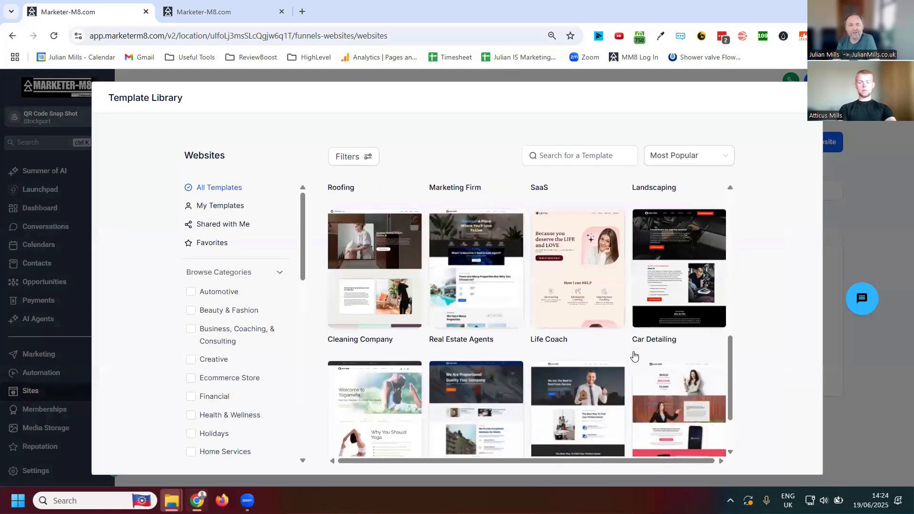
scroll(633, 357, "up", 7)
left_click(587, 155)
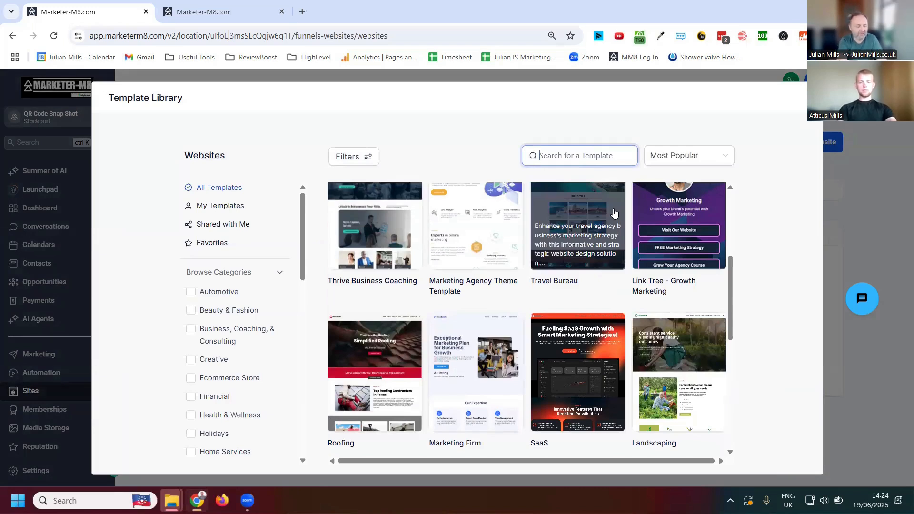
type("accountant")
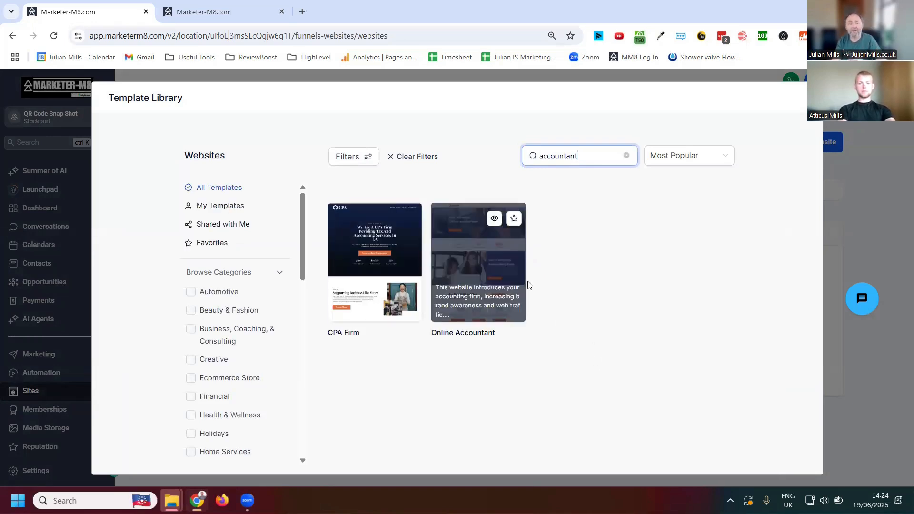
left_click(627, 155)
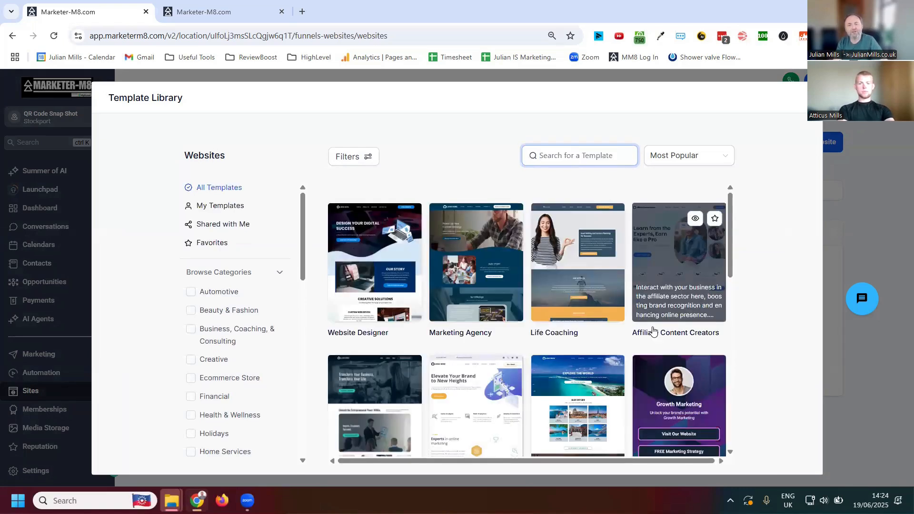
- Preview the Marketing Agency website template and continue with it for the new website
scroll(619, 309, "down", 5)
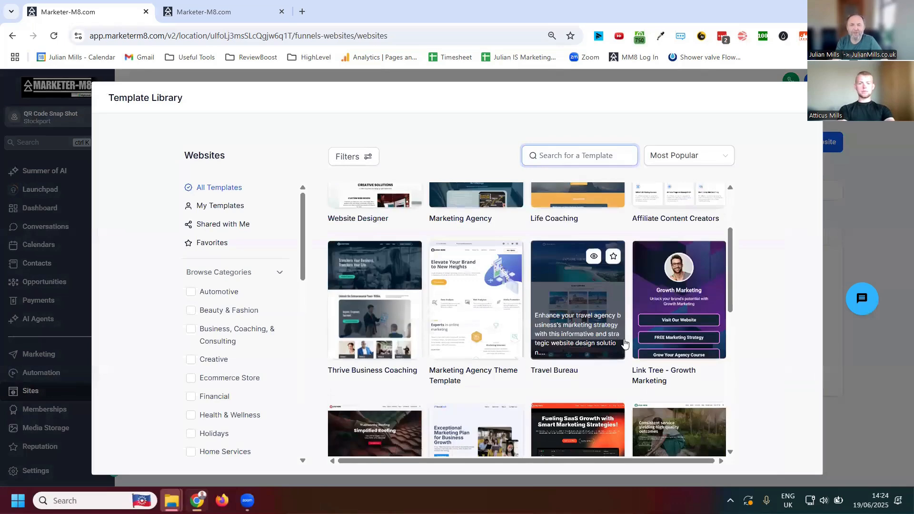
scroll(627, 360, "down", 5)
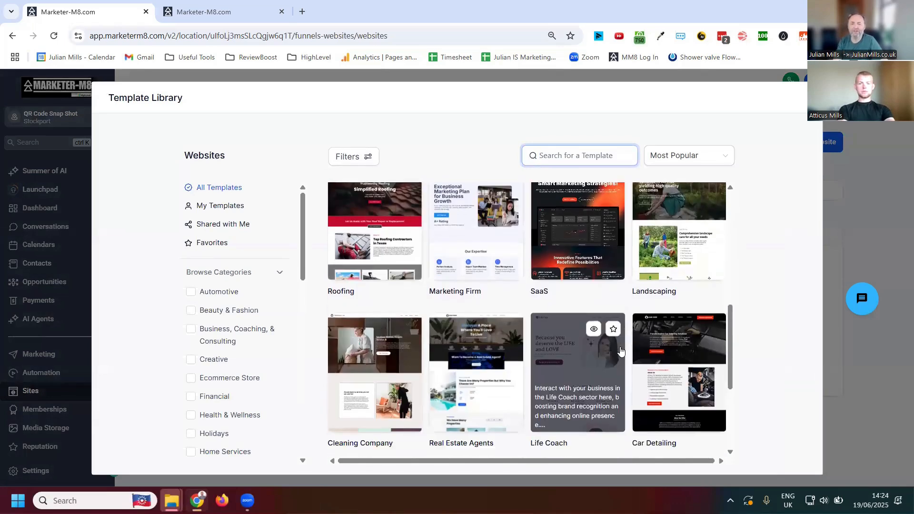
scroll(614, 354, "down", 1)
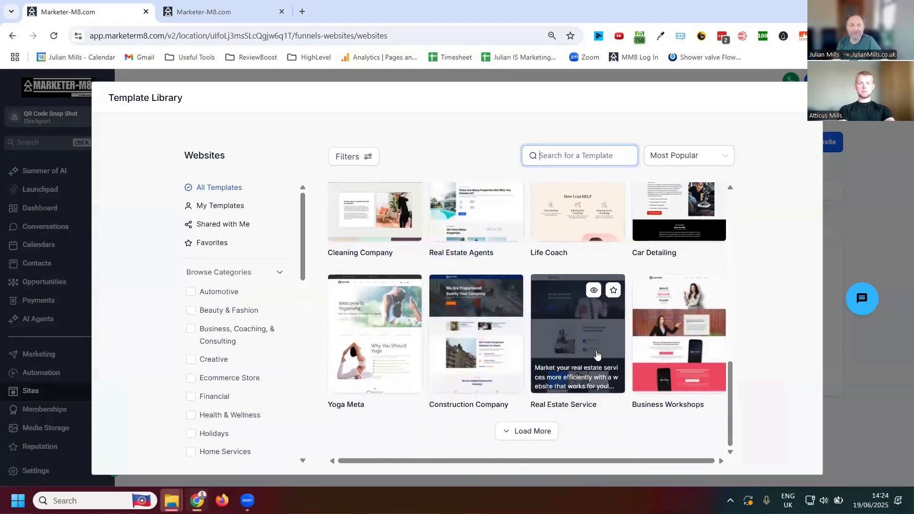
scroll(595, 353, "up", 15)
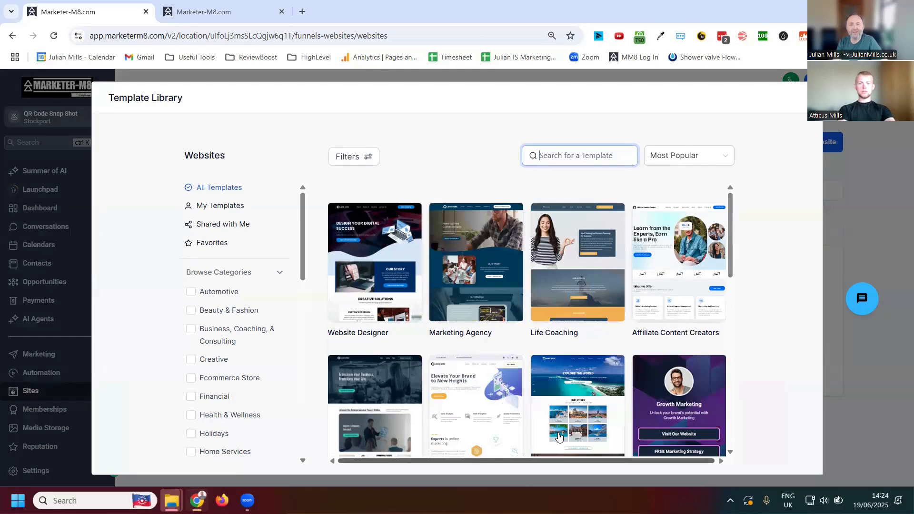
mouse_move(497, 233)
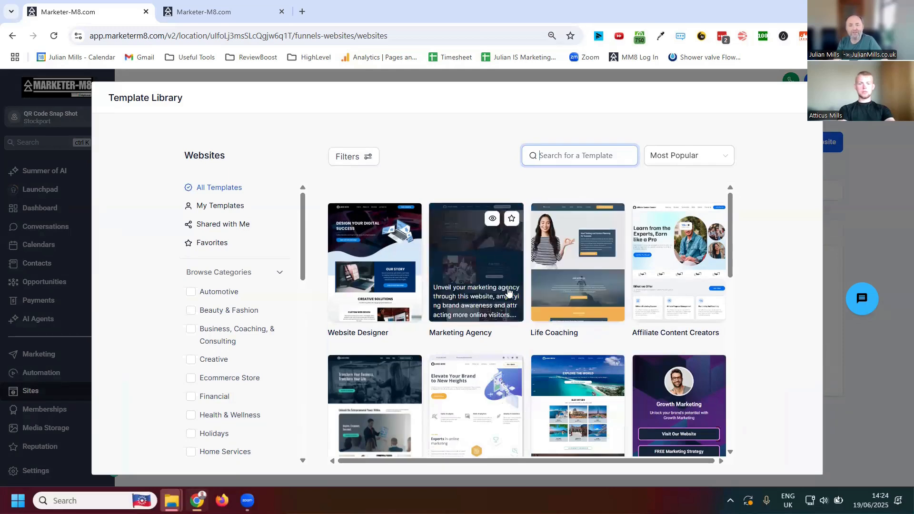
left_click(493, 219)
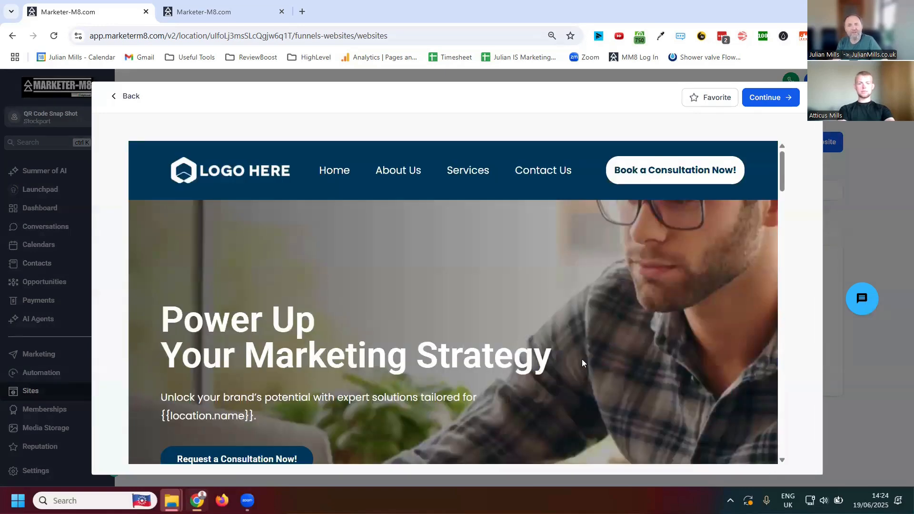
scroll(582, 361, "down", 1)
scroll(655, 334, "up", 1)
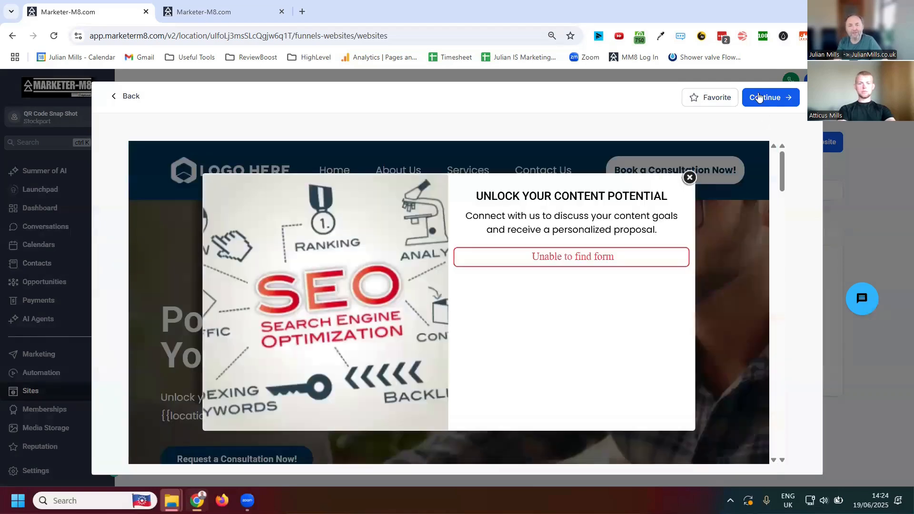
left_click(767, 97)
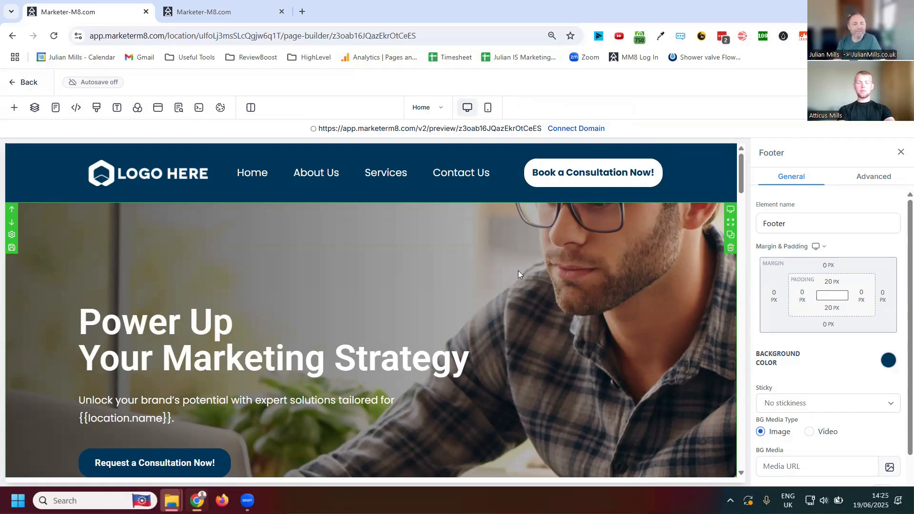
- Look over the home page down to the Our Story section and select the hero section
scroll(518, 269, "down", 7)
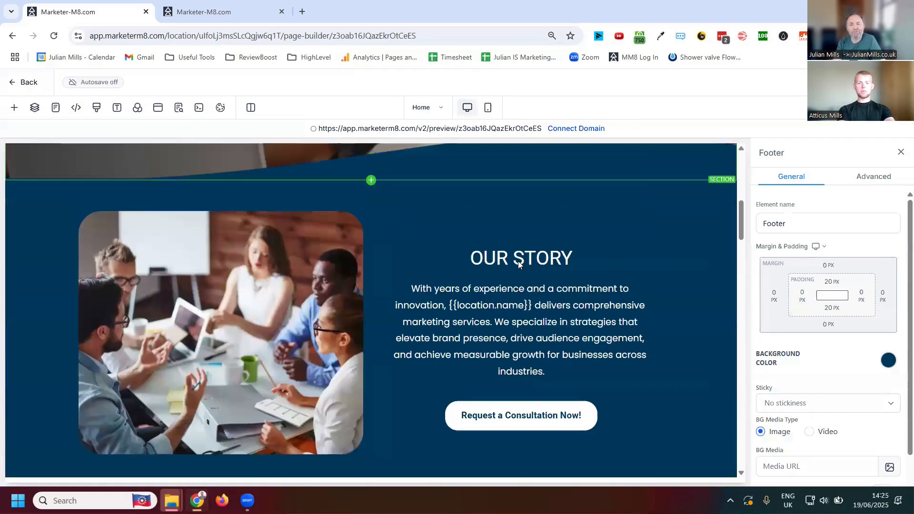
scroll(518, 265, "up", 7)
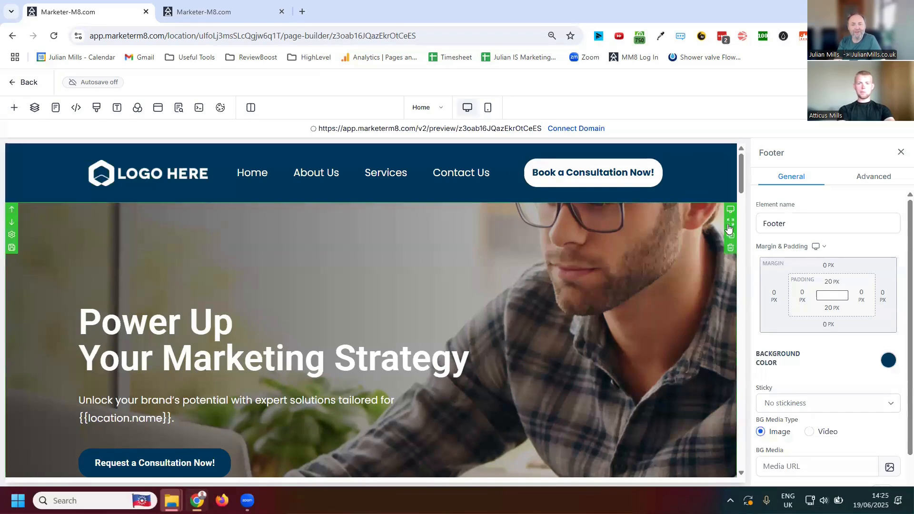
left_click(699, 211)
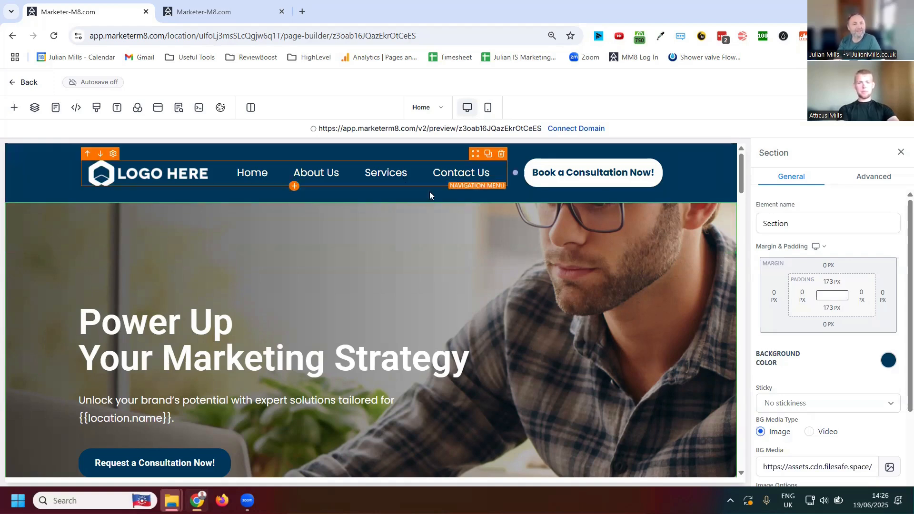
- Examine the section widths, row column layouts and elements that can be added to the page
left_click(15, 108)
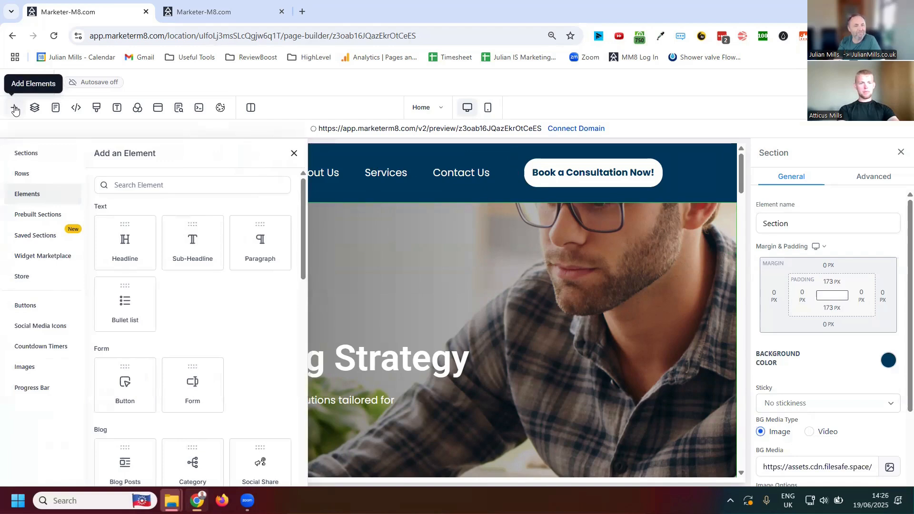
left_click(21, 157)
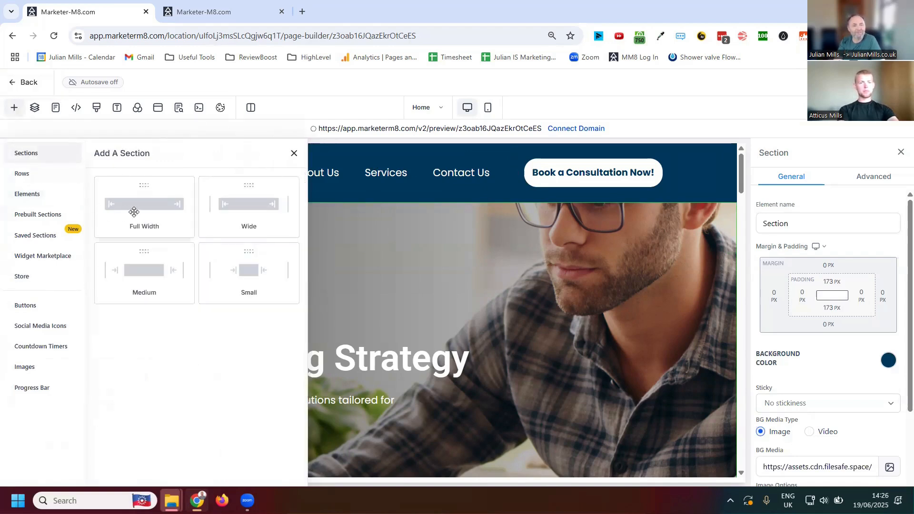
left_click(17, 173)
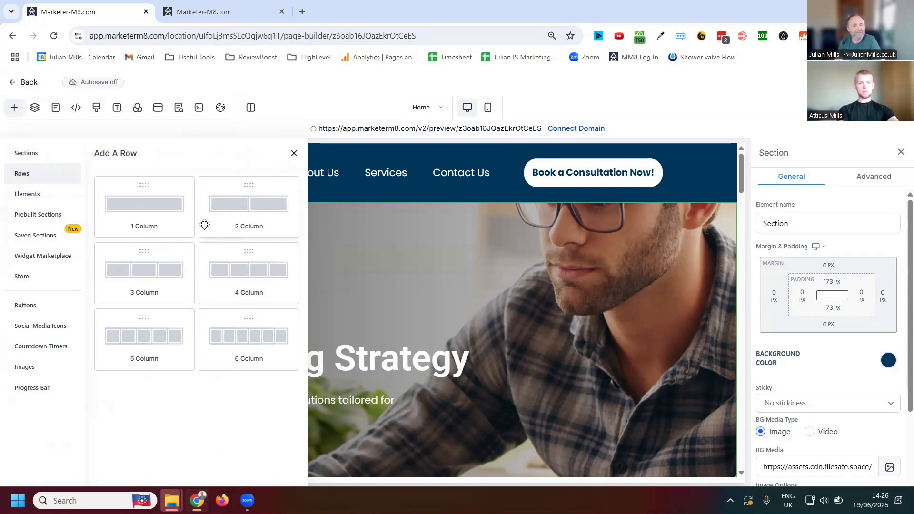
left_click(29, 195)
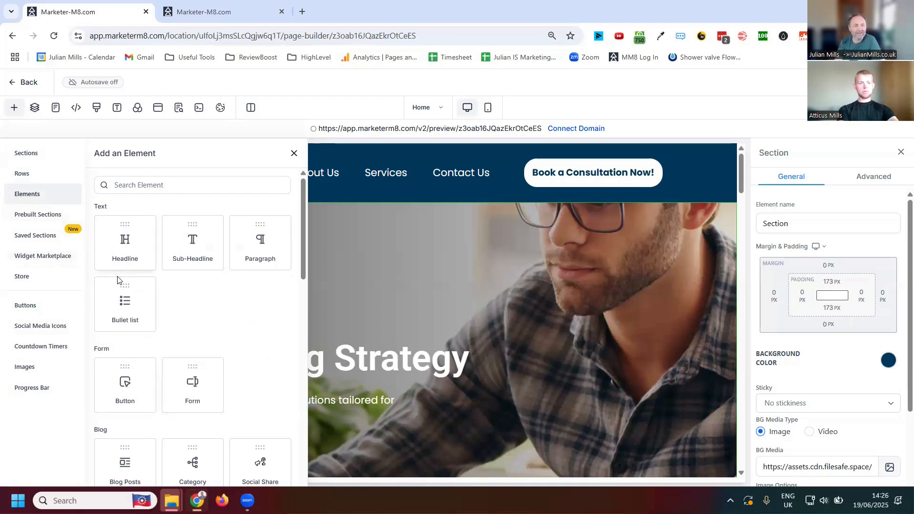
scroll(223, 339, "down", 1)
scroll(224, 338, "down", 2)
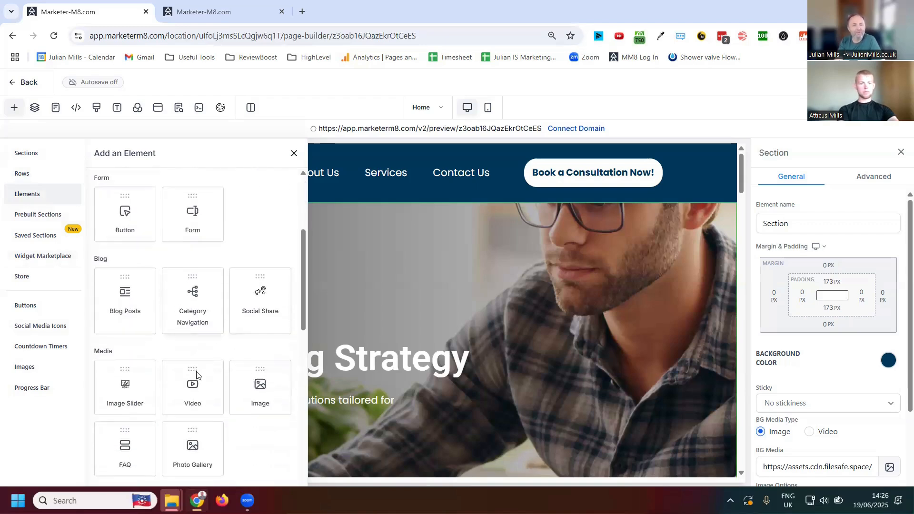
scroll(219, 269, "up", 3)
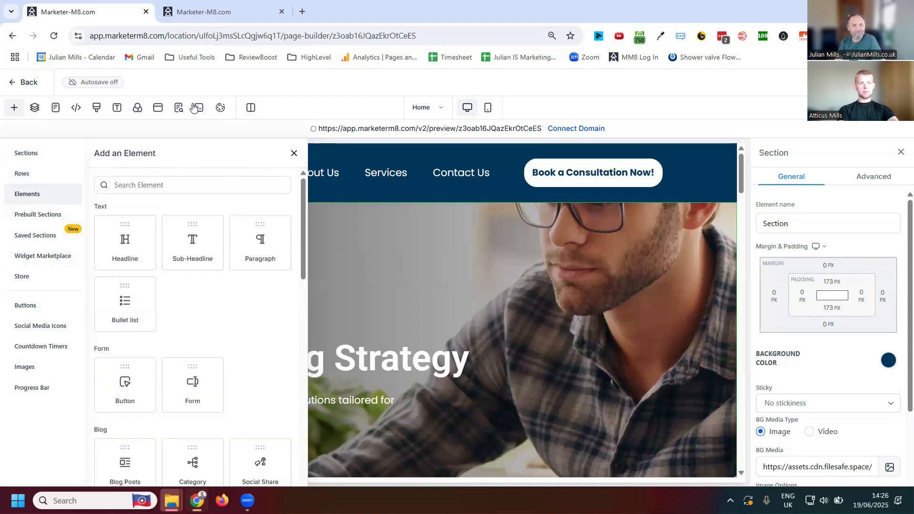
left_click(293, 154)
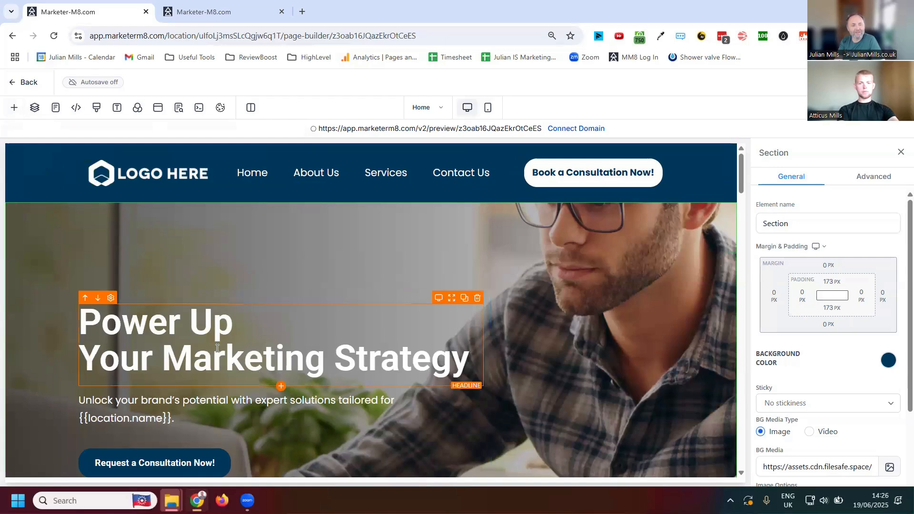
- Edit the hero headline's second line to read "Your Meting Strategy"
left_click(276, 351)
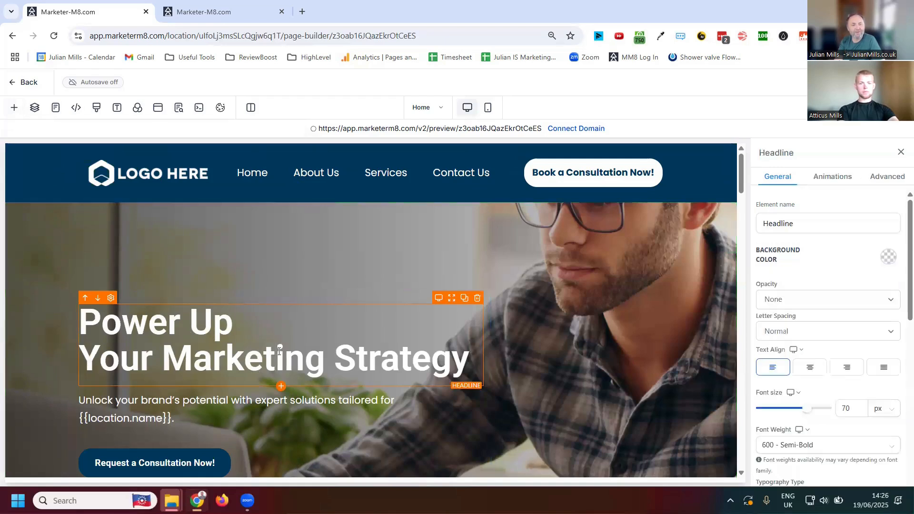
left_click(239, 342)
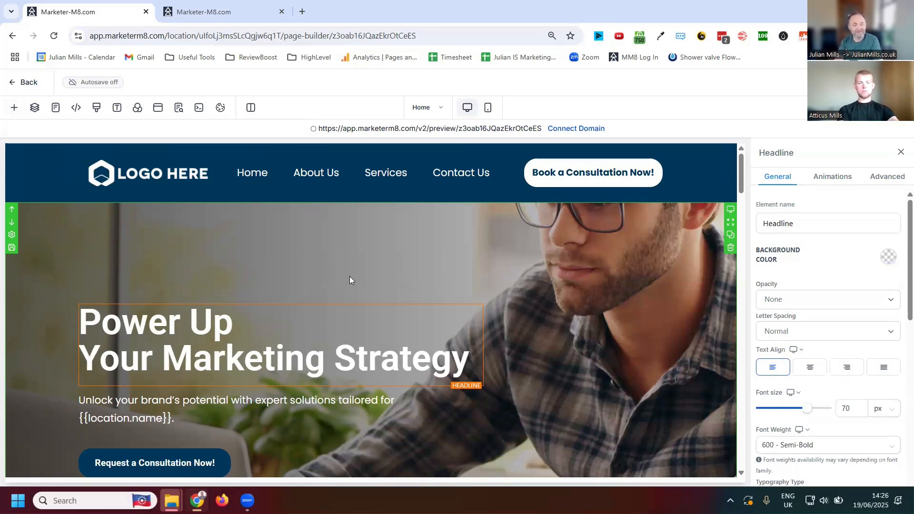
key("BackSpace")
key("BackSpace")
key("BackSpace")
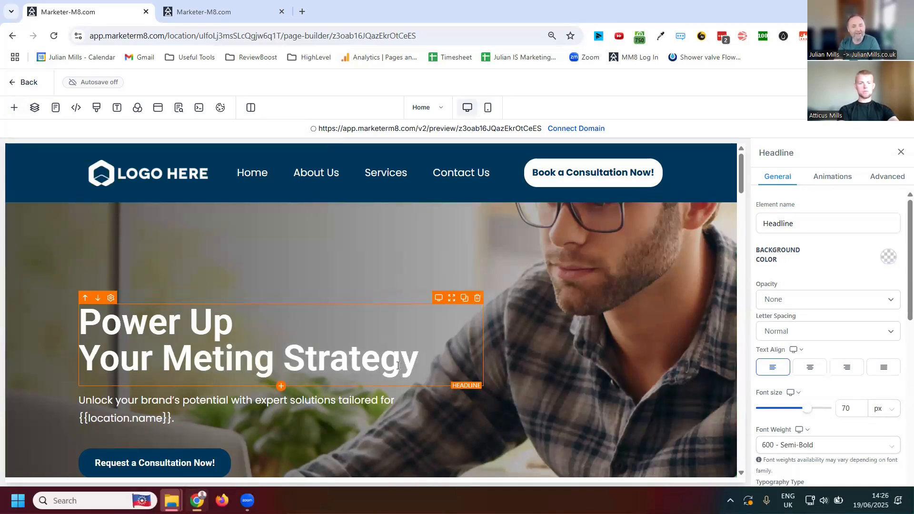
left_click_drag(433, 369, 62, 310)
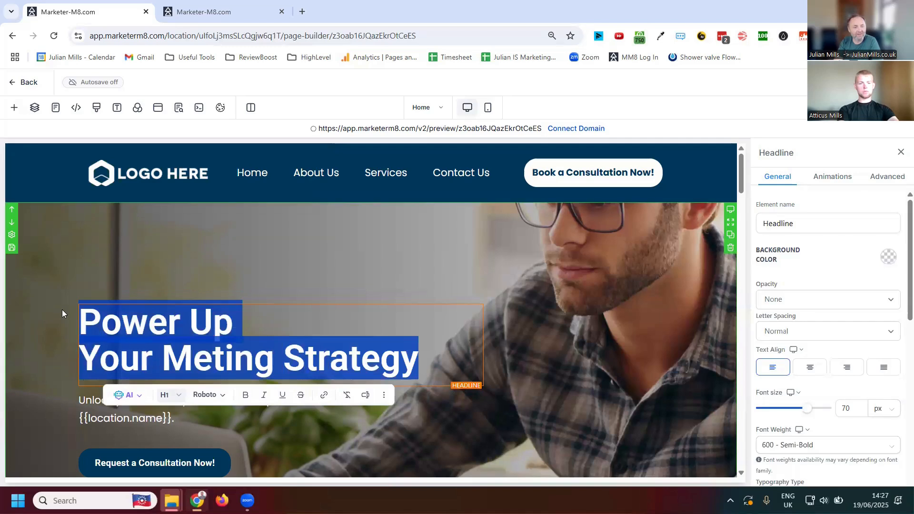
left_click(402, 357)
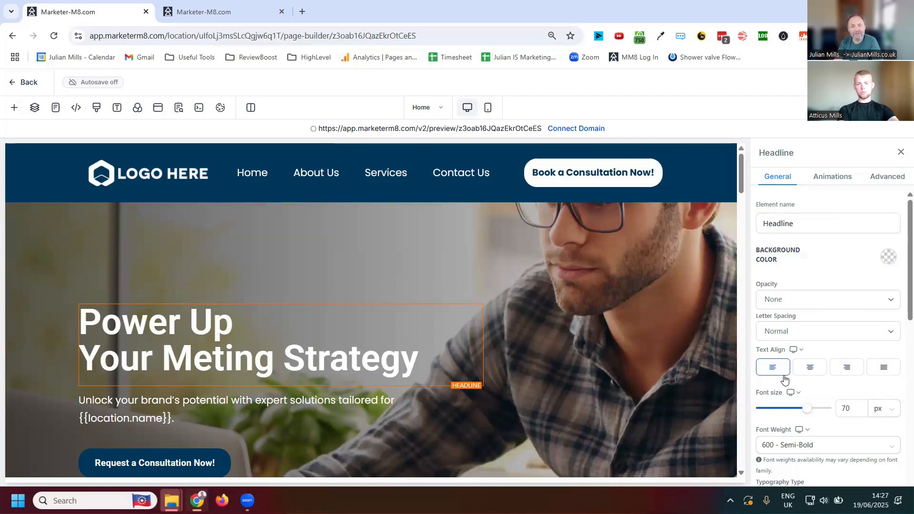
- Centre the hero headline's text and reduce its font size to 33 px
left_click(811, 371)
mouse_move(808, 411)
left_click_drag(808, 412, 782, 412)
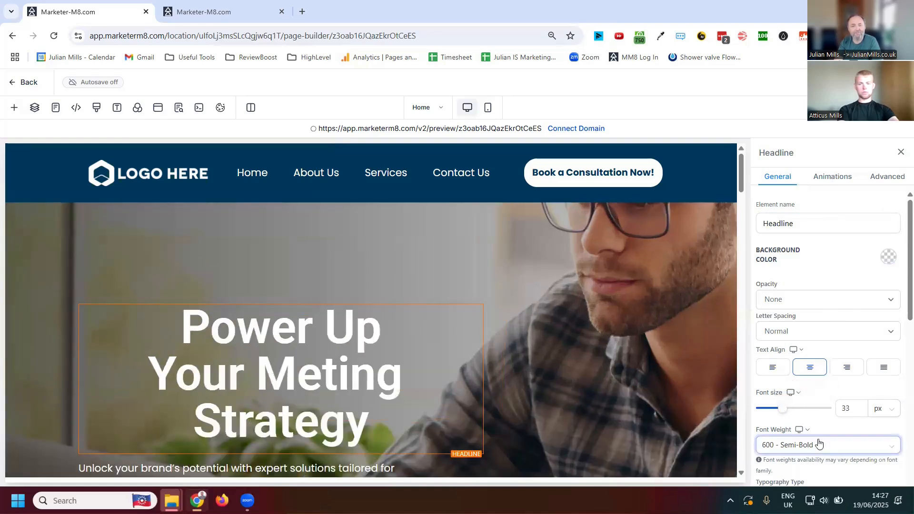
scroll(826, 409, "down", 3)
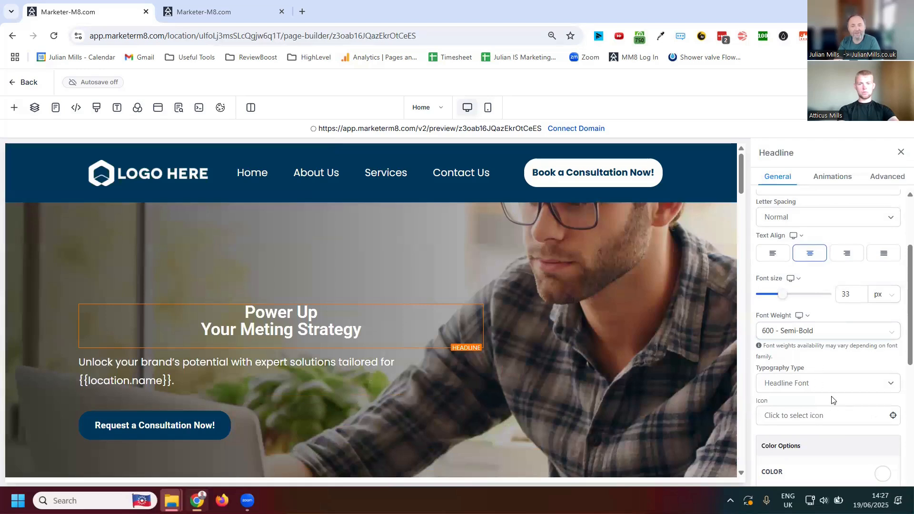
- Try red as the hero headline's text colour, then set it back to white
scroll(835, 419, "down", 1)
scroll(816, 393, "down", 1)
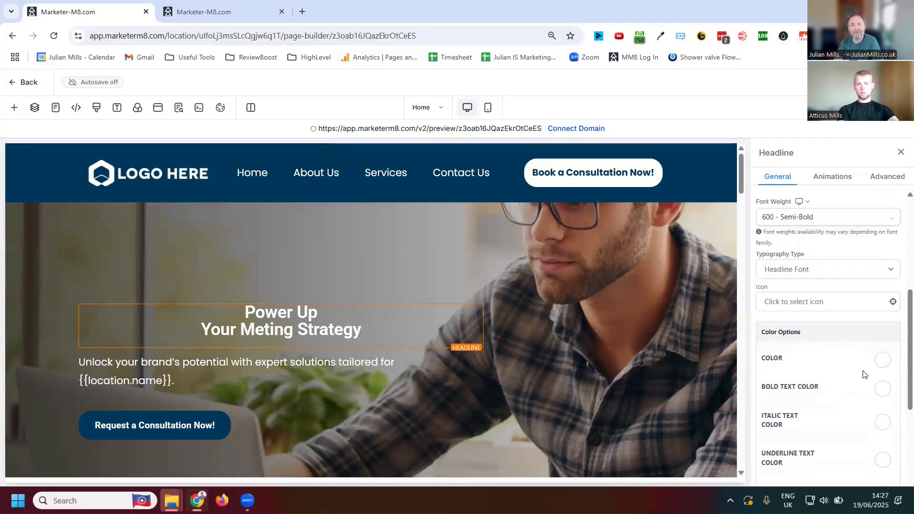
left_click(882, 360)
left_click(869, 383)
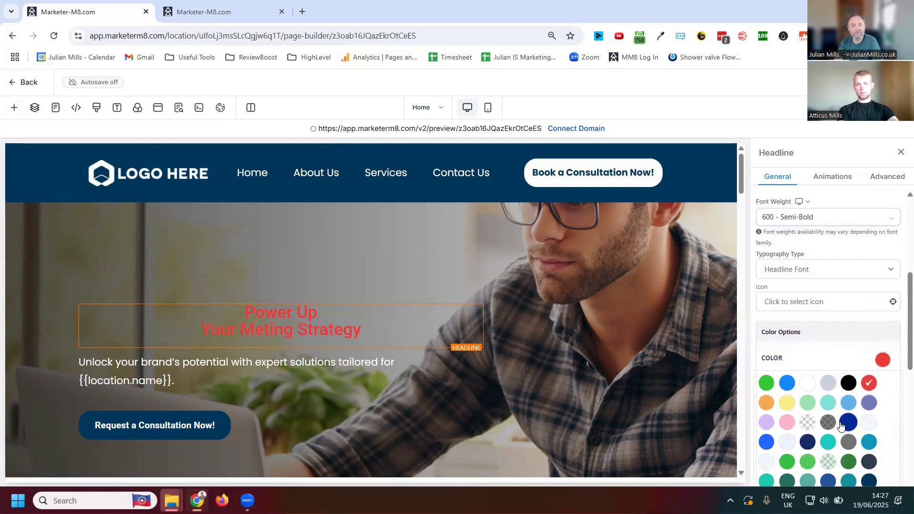
left_click(808, 383)
- Try a top padding of 100 px on the hero headline, then reset it to 0 px
scroll(815, 286, "down", 4)
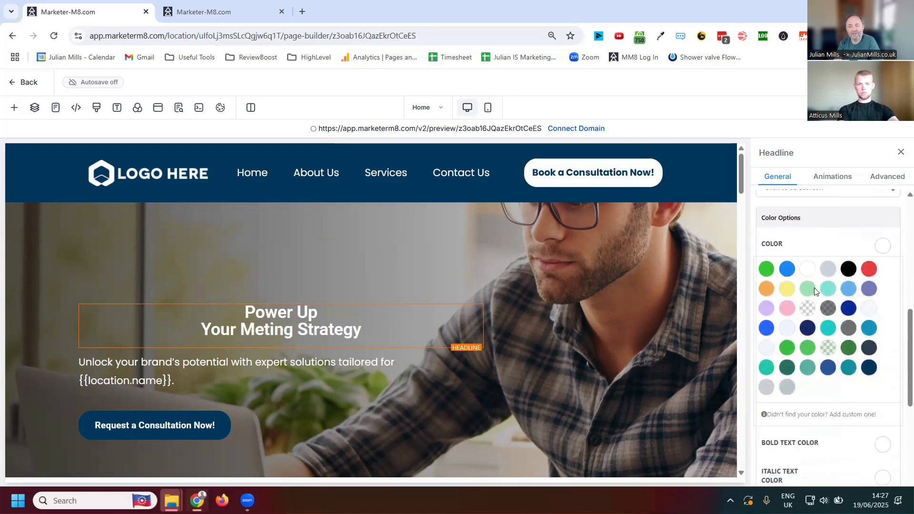
scroll(824, 300, "up", 1)
scroll(833, 313, "down", 3)
scroll(832, 314, "down", 1)
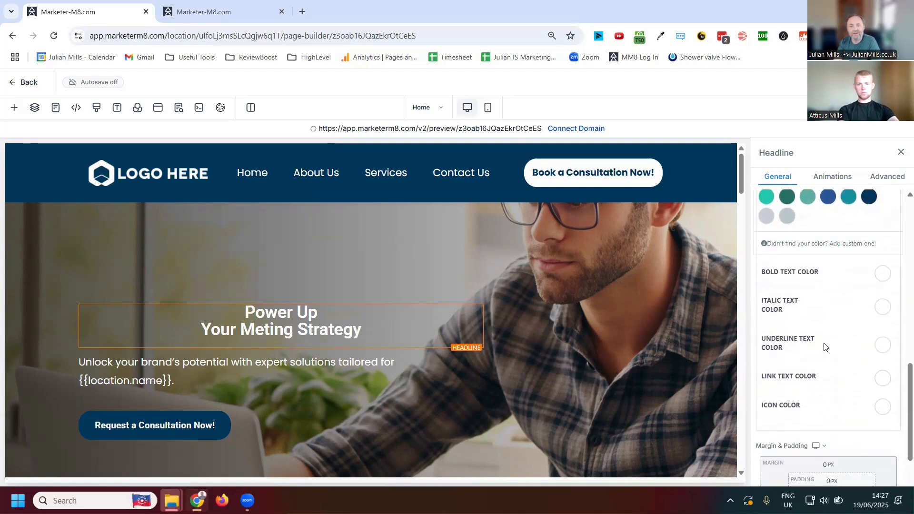
scroll(814, 367, "down", 2)
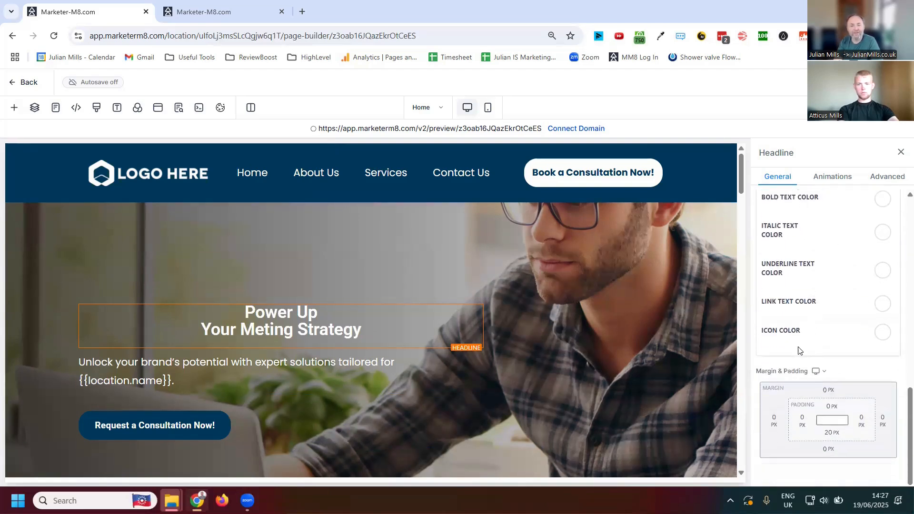
left_click(829, 407)
left_click(852, 362)
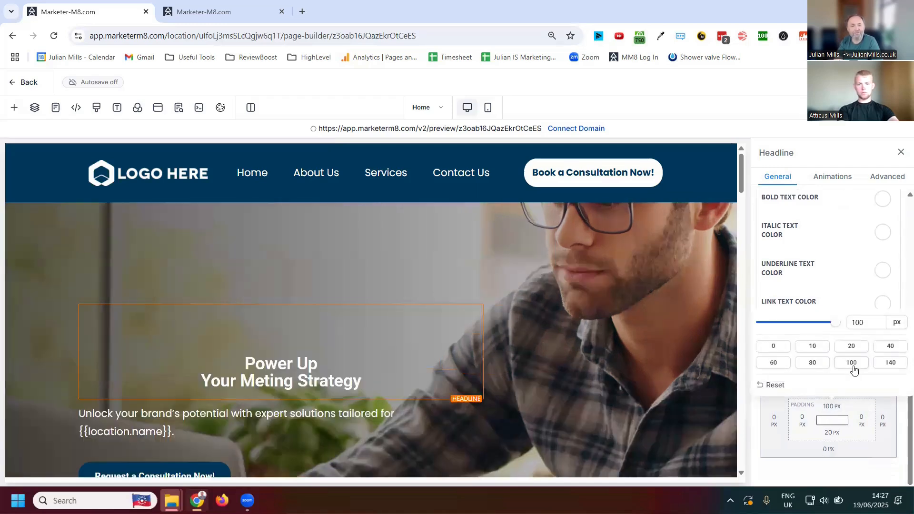
left_click(773, 347)
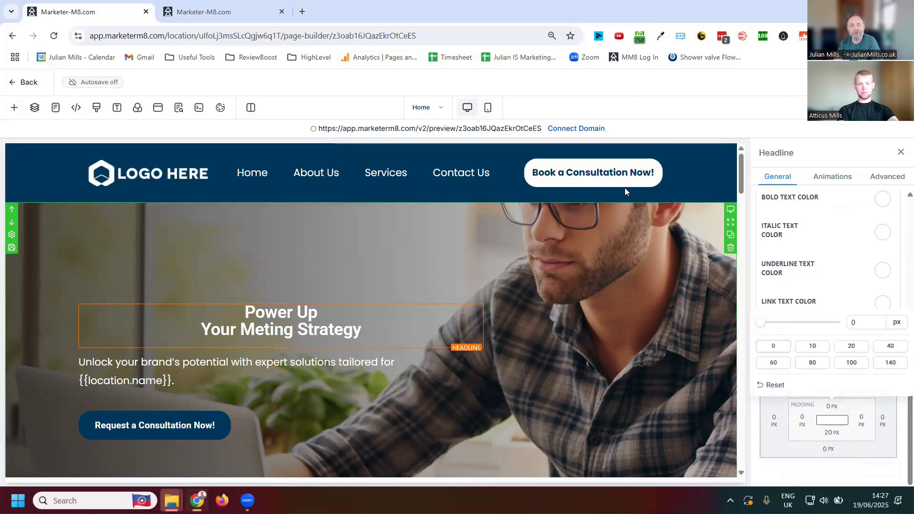
- Upload the happy-marketer-with-code image to the media storage and use it as the hero section's background
left_click(702, 210)
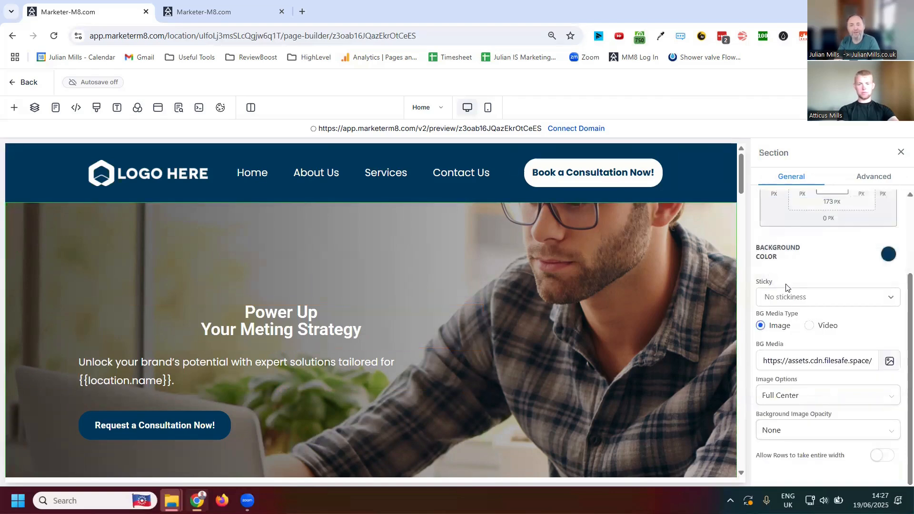
scroll(789, 275, "up", 2)
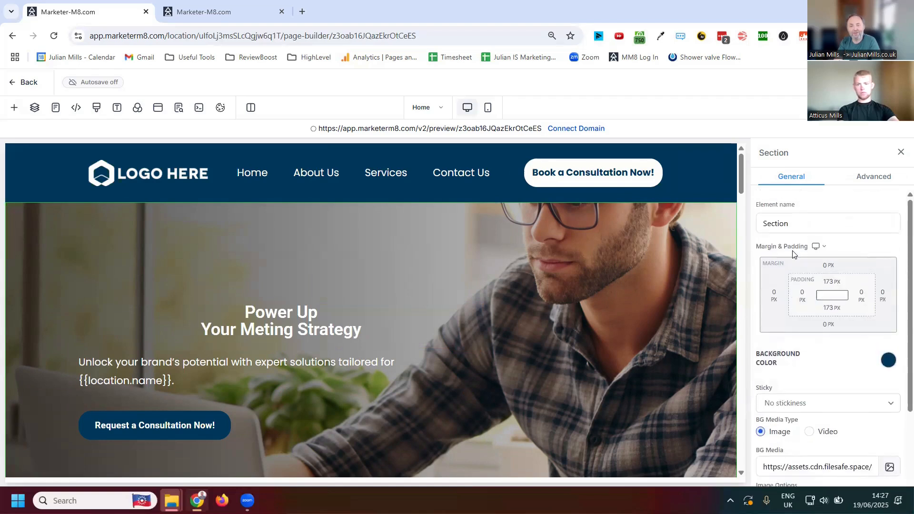
scroll(793, 254, "down", 2)
left_click(805, 364)
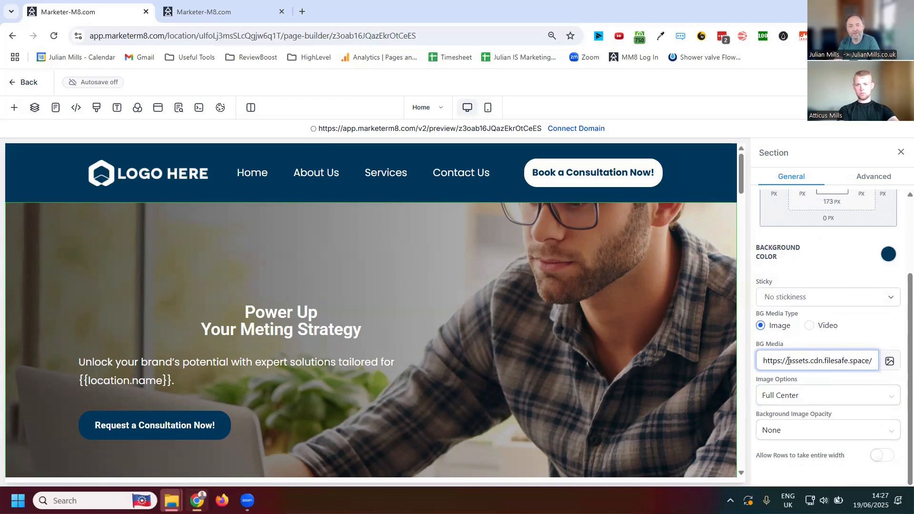
left_click(890, 363)
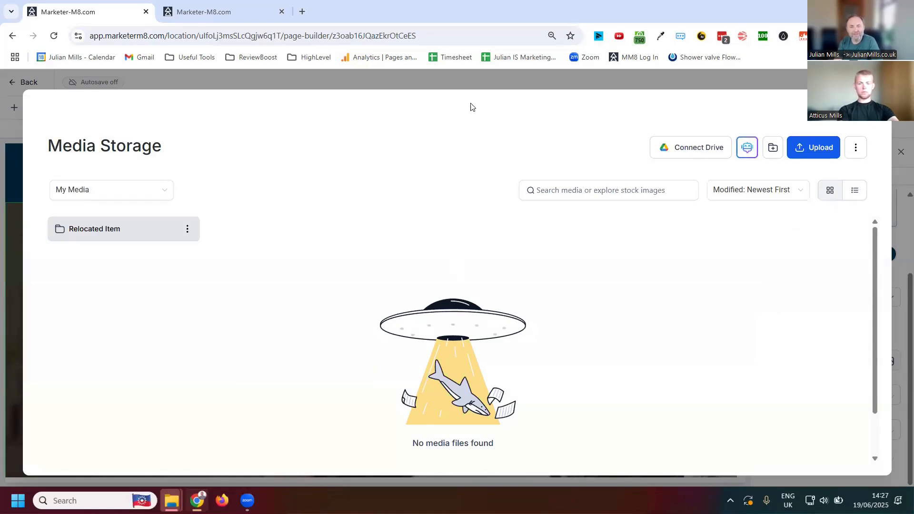
left_click(816, 149)
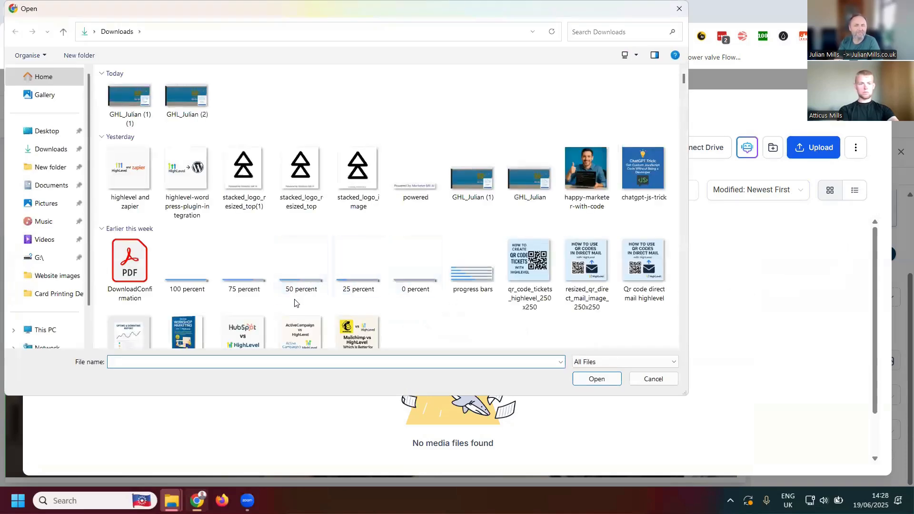
left_click(590, 186)
left_click(598, 380)
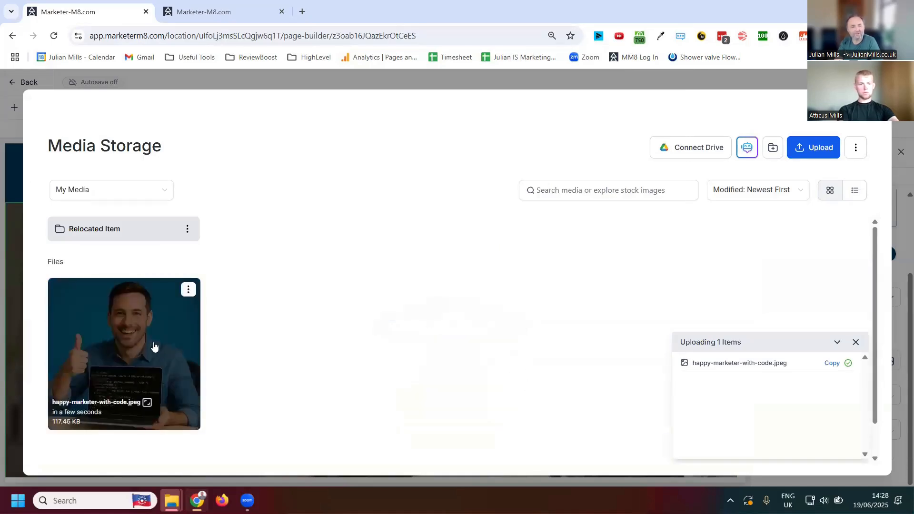
left_click(151, 337)
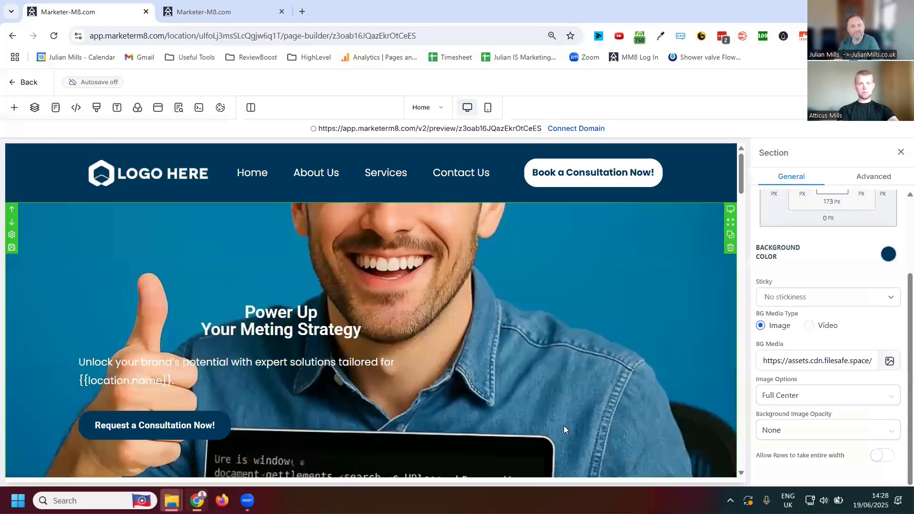
- Set the hero background's image option to Fill 100% Width and check how the picture fits the section
scroll(557, 361, "down", 4)
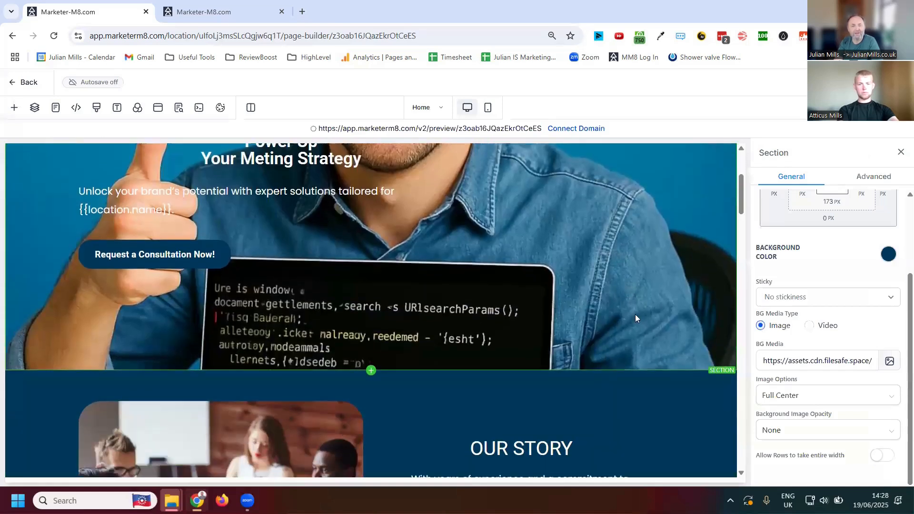
scroll(638, 329, "up", 4)
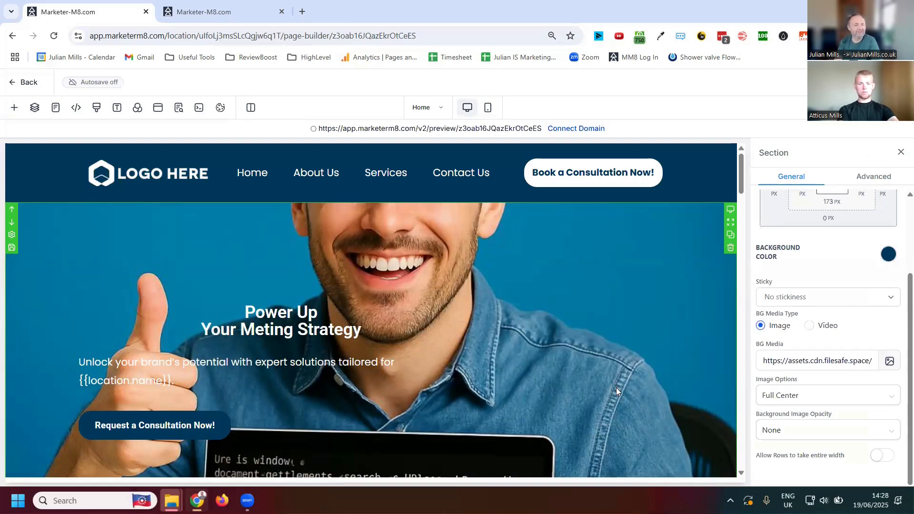
scroll(616, 388, "down", 3)
scroll(597, 376, "down", 1)
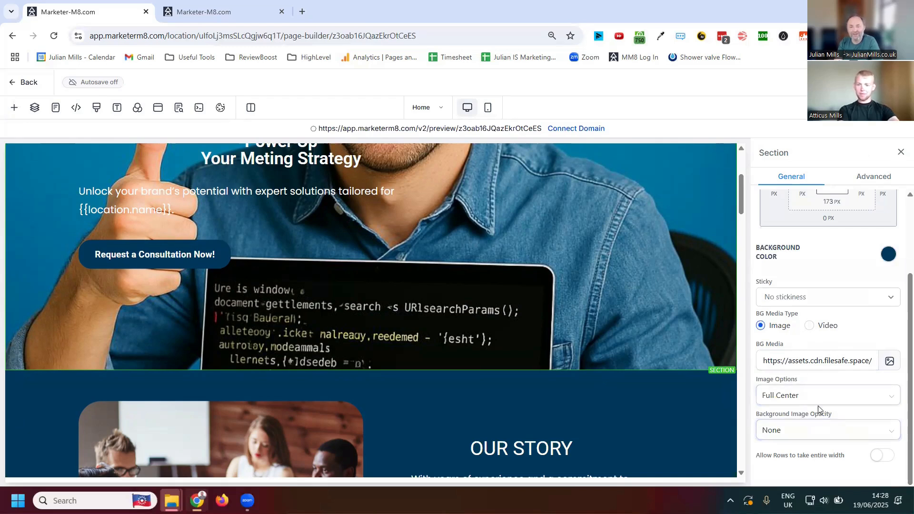
left_click(842, 395)
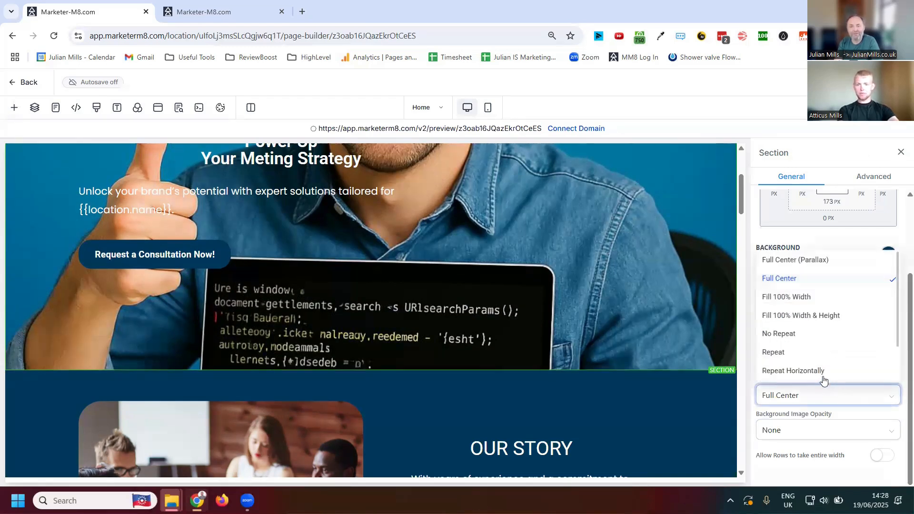
left_click(791, 296)
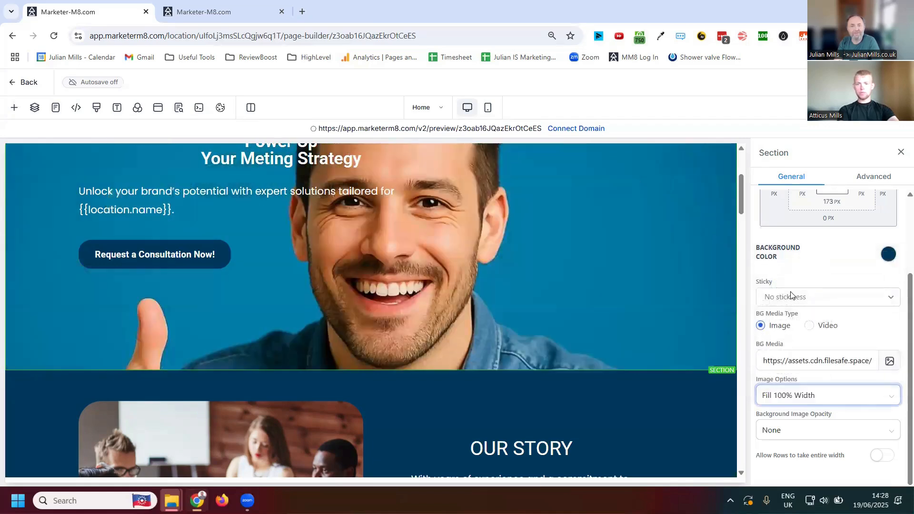
scroll(562, 267, "down", 2)
scroll(568, 283, "up", 2)
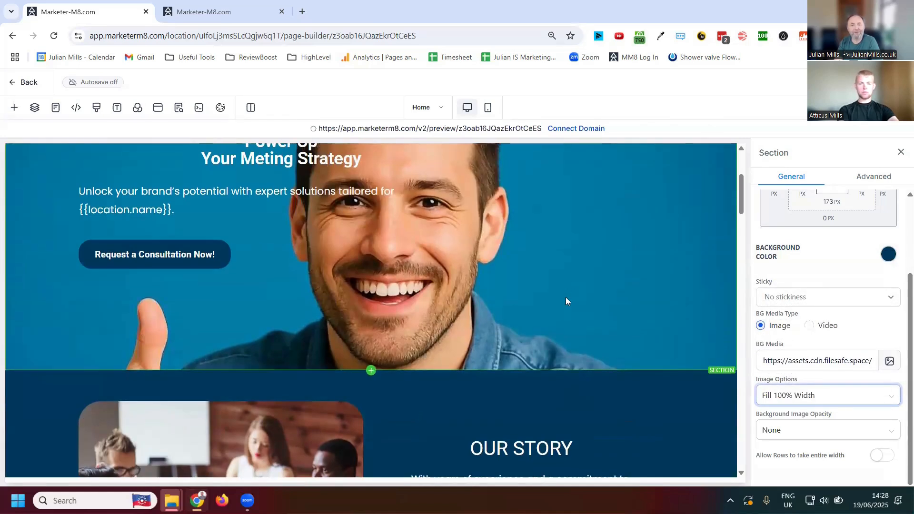
scroll(638, 348, "up", 3)
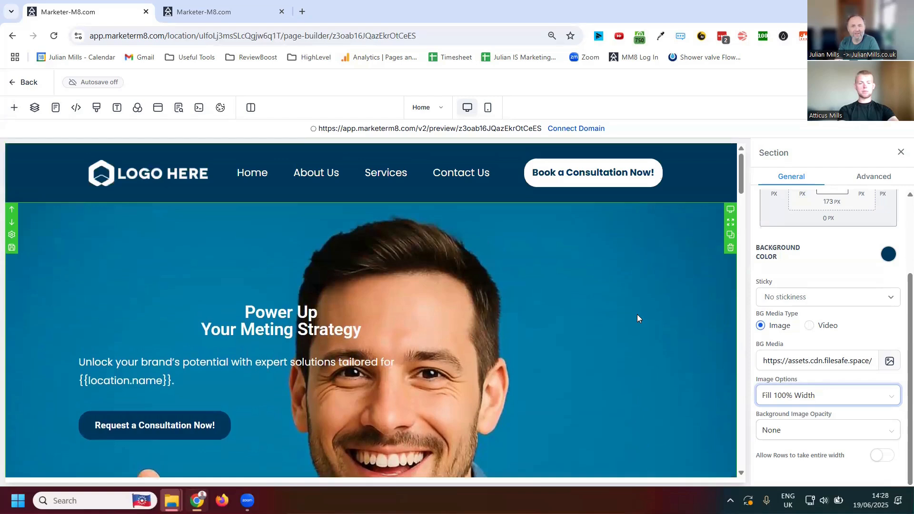
scroll(628, 300, "down", 4)
scroll(624, 319, "up", 3)
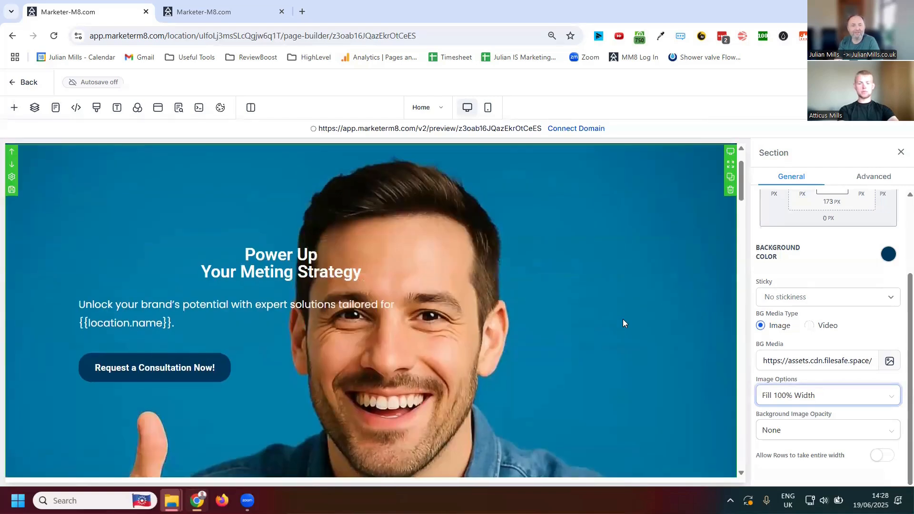
- Examine the settings of the Our Story section and its text column
scroll(624, 319, "down", 4)
left_click(676, 271)
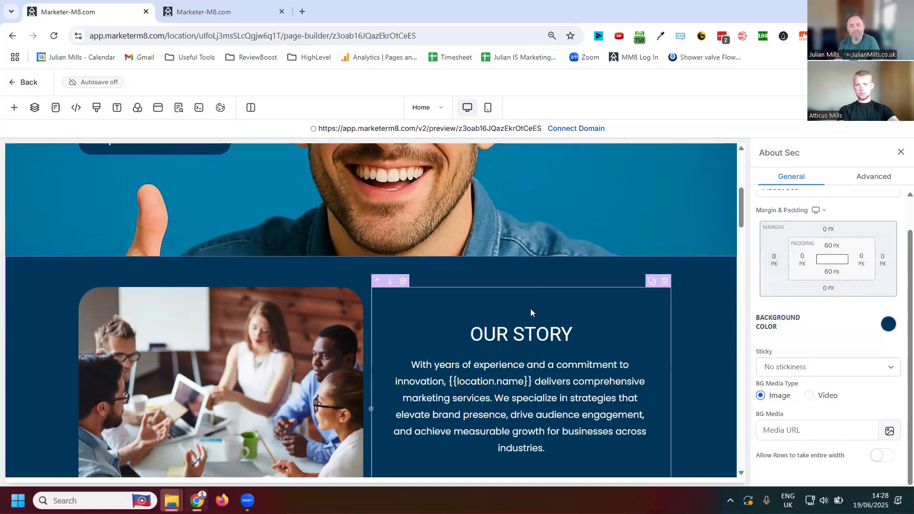
left_click(546, 305)
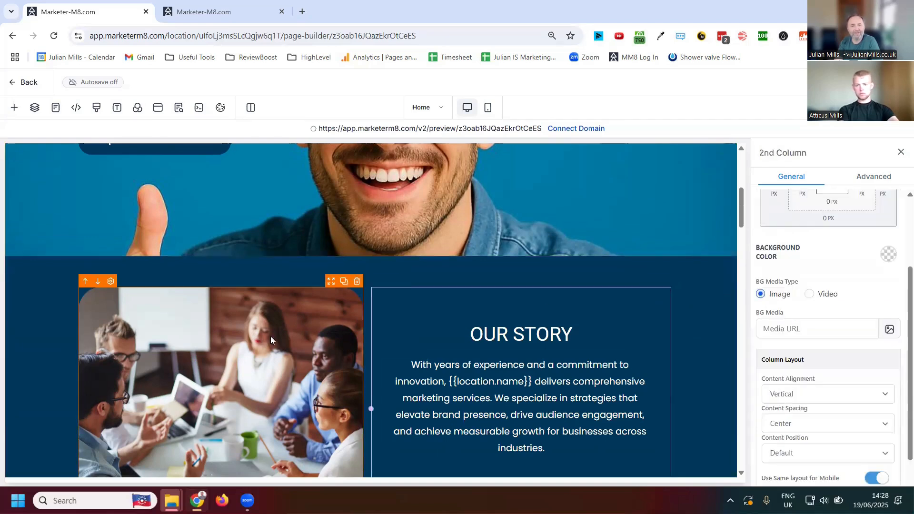
left_click(441, 282)
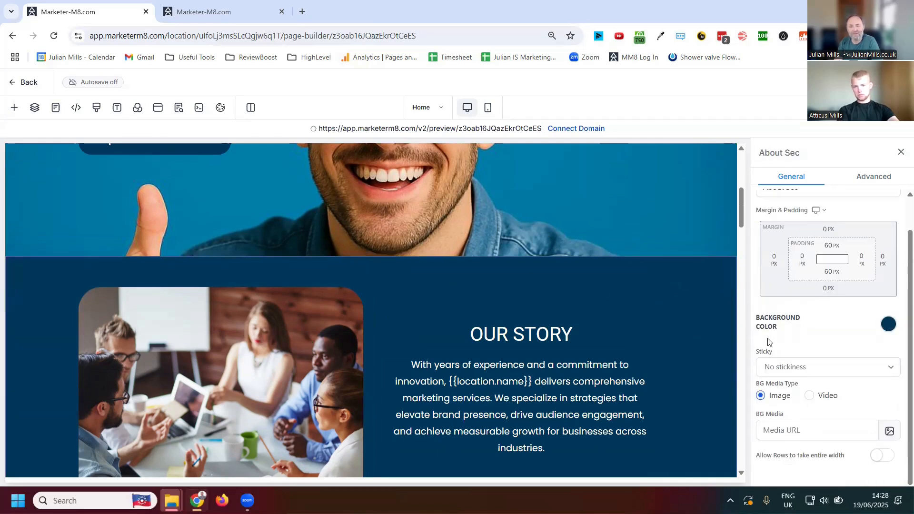
scroll(794, 339, "up", 1)
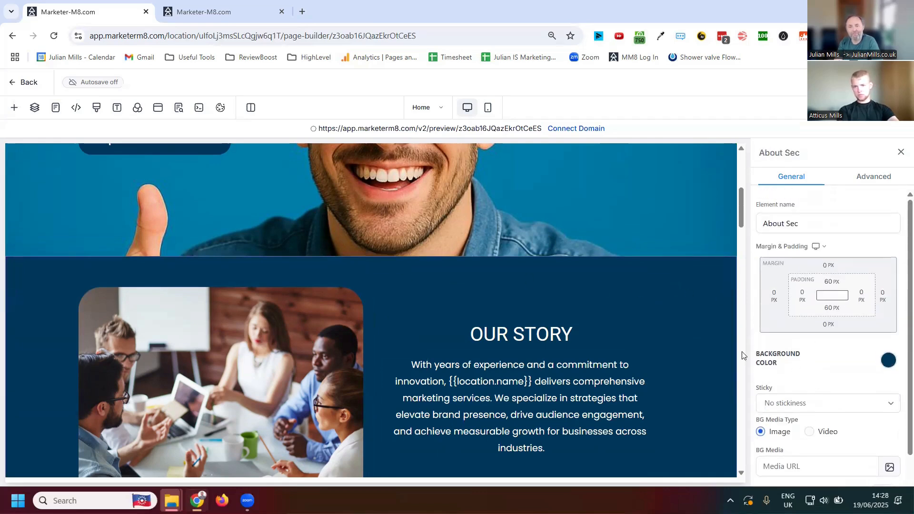
scroll(662, 361, "down", 10)
scroll(632, 418, "up", 7)
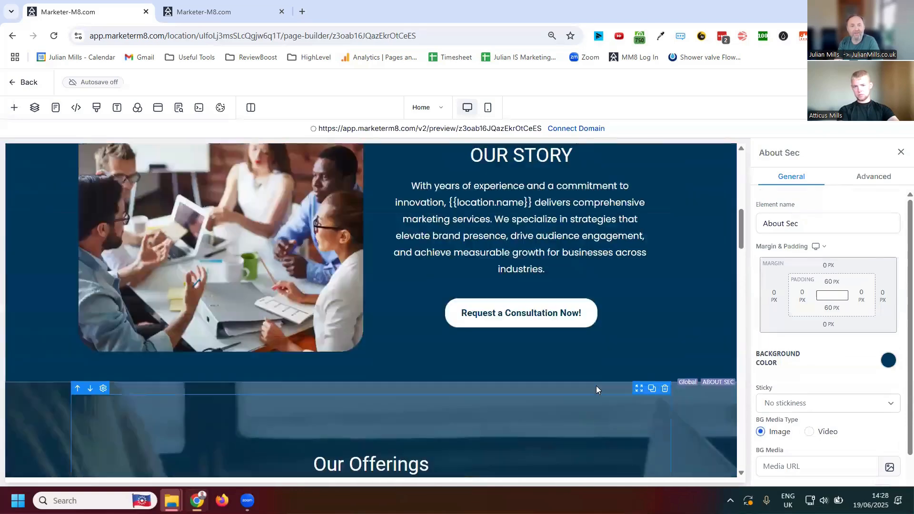
- Add a form element below the hero paragraph and choose the QR Ticket Form for it
scroll(590, 362, "up", 5)
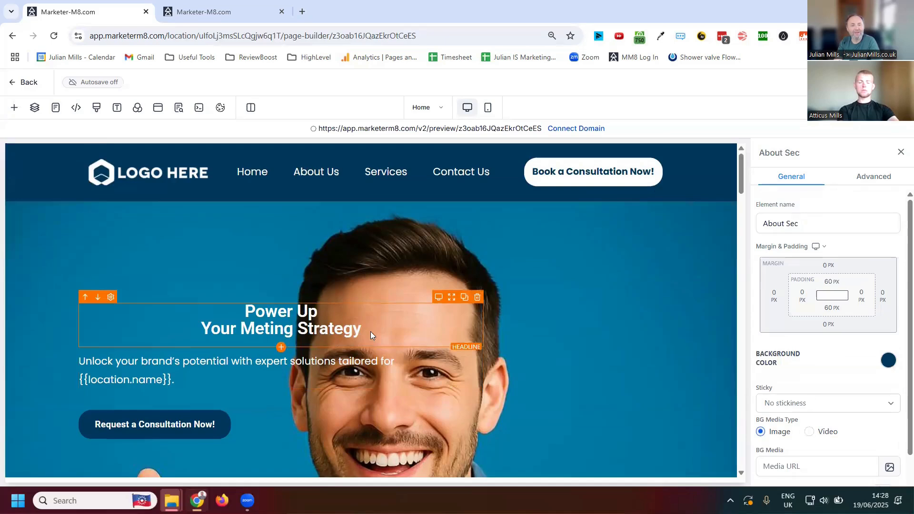
scroll(414, 336, "down", 3)
scroll(378, 286, "up", 2)
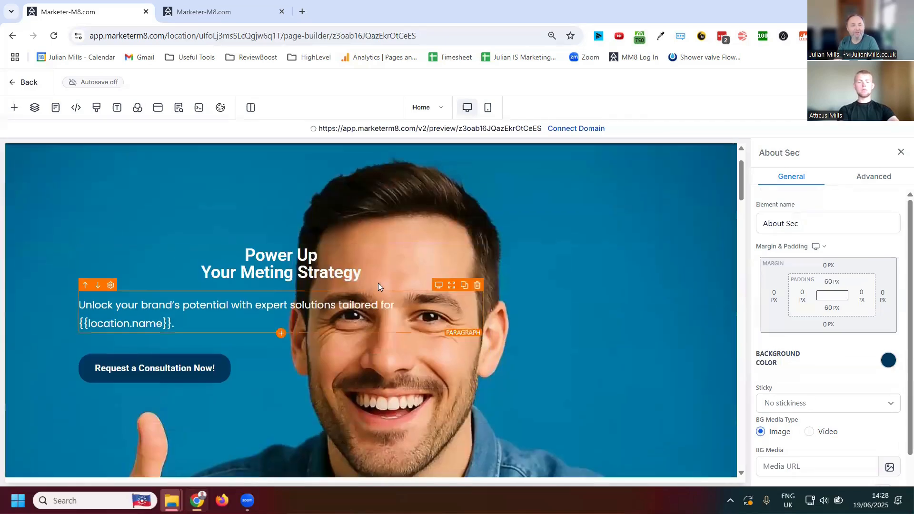
left_click(358, 307)
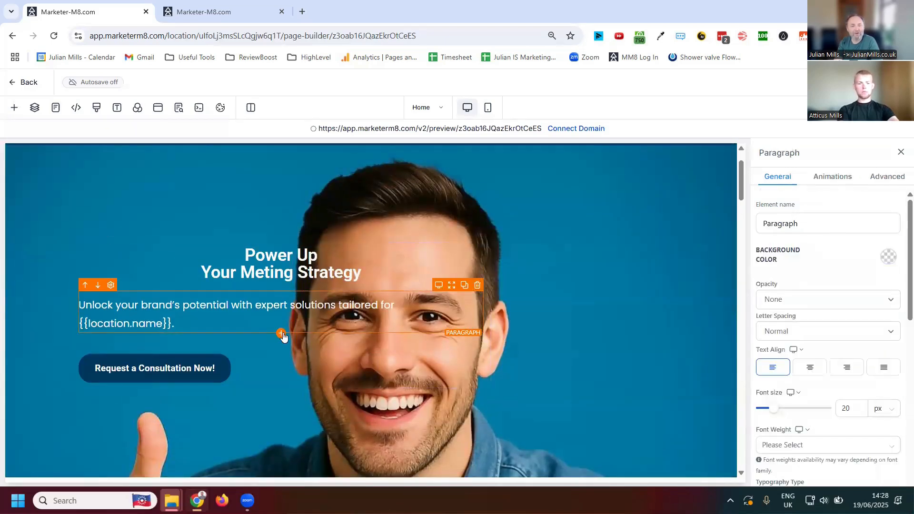
left_click(280, 333)
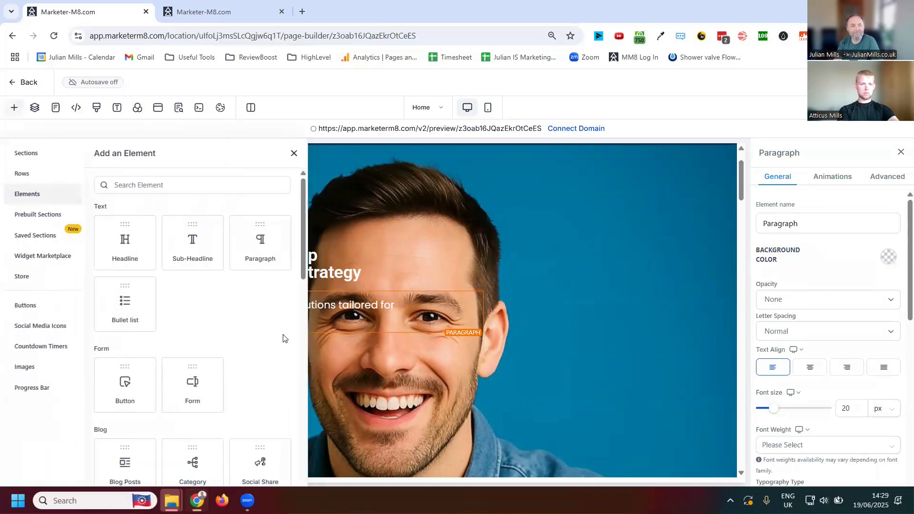
left_click(193, 384)
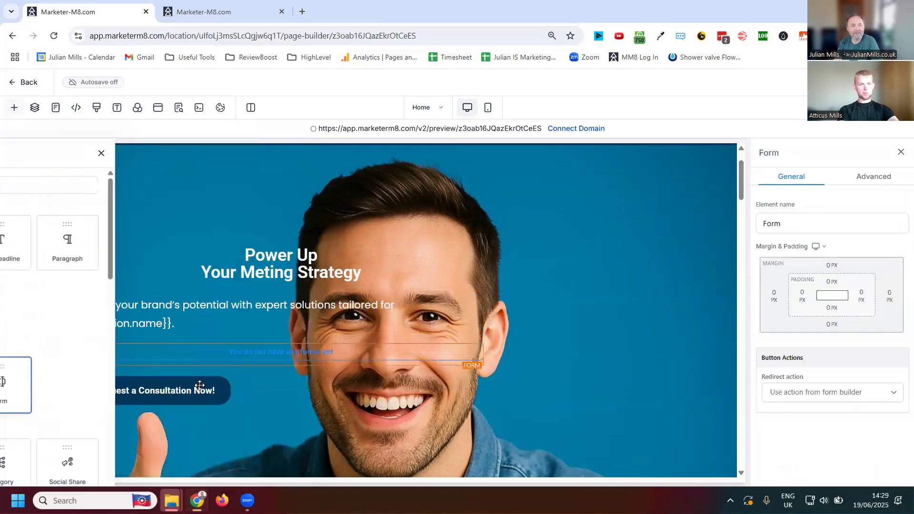
left_click(450, 239)
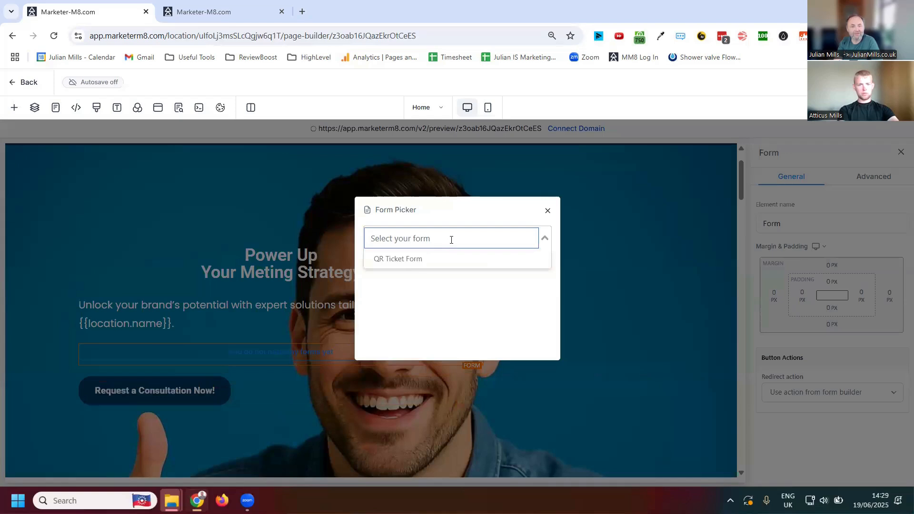
left_click(412, 262)
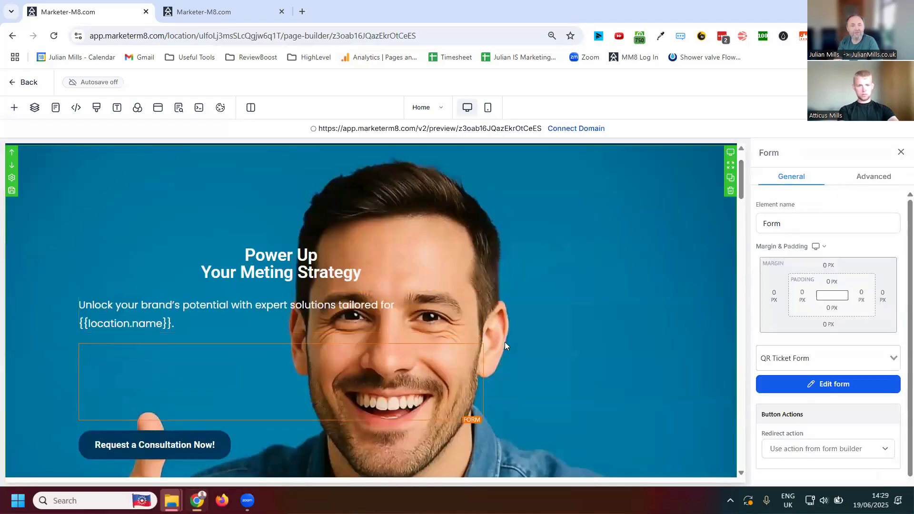
scroll(501, 357, "down", 9)
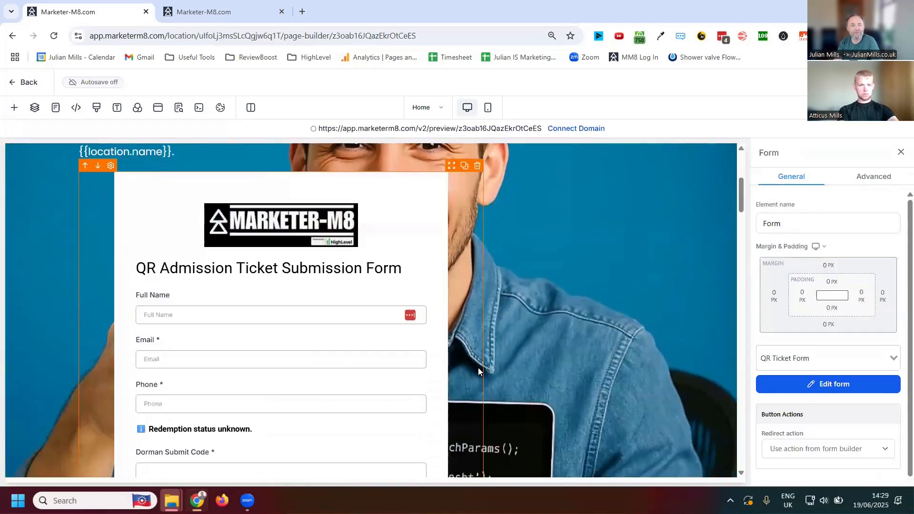
- Delete the row of three client testimonials and the "What Our Clients Say About Us" headline above it
scroll(476, 365, "down", 4)
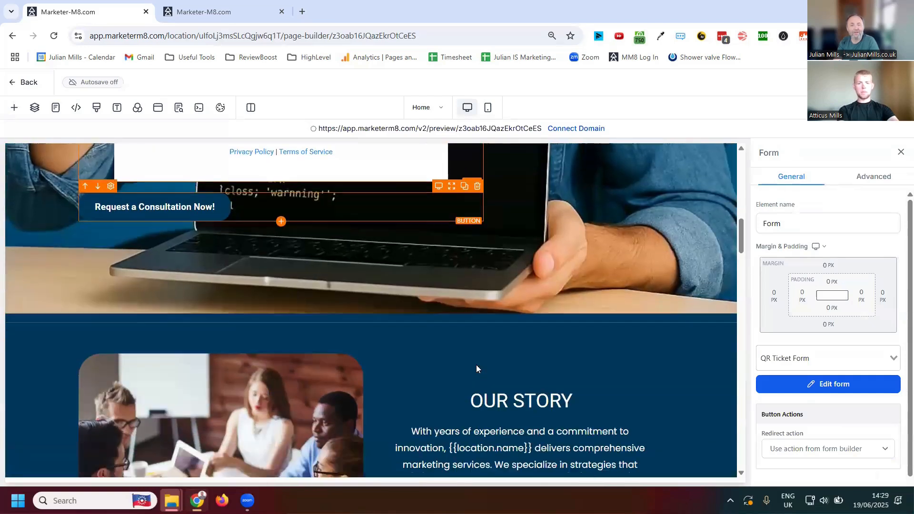
scroll(476, 365, "down", 6)
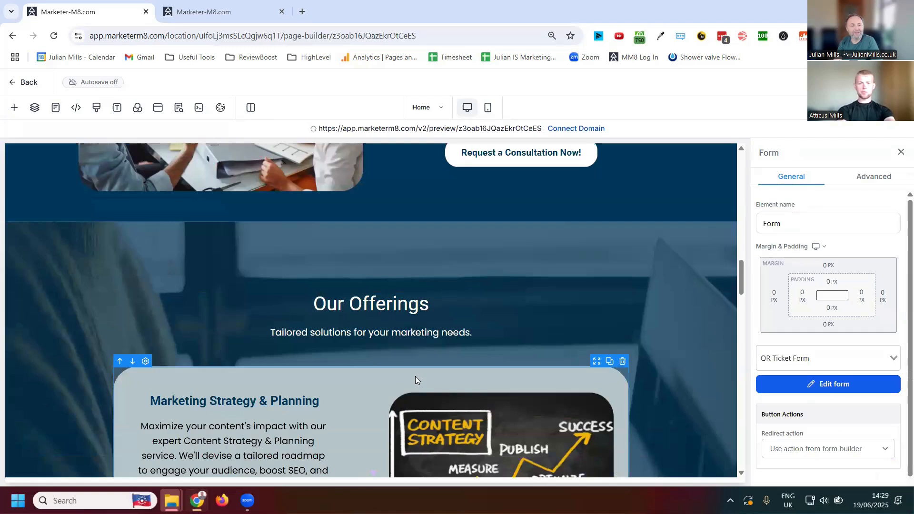
scroll(415, 376, "down", 6)
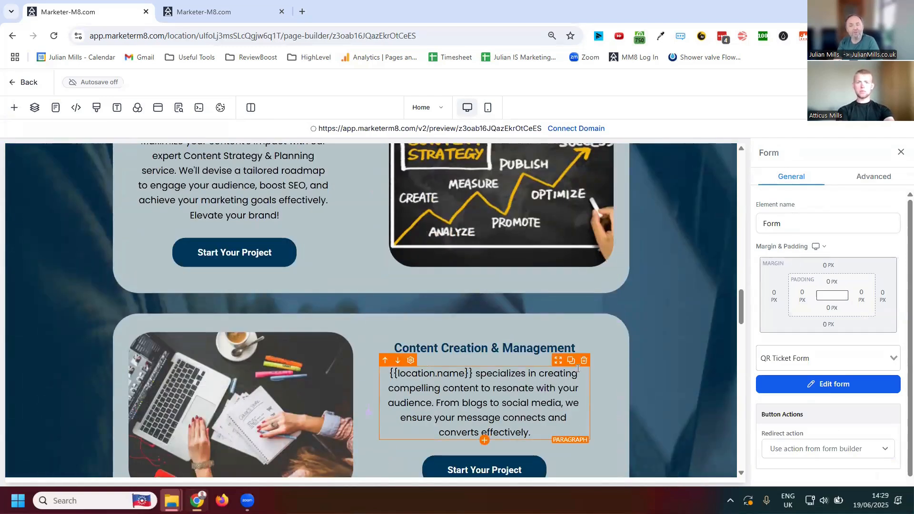
scroll(567, 369, "down", 7)
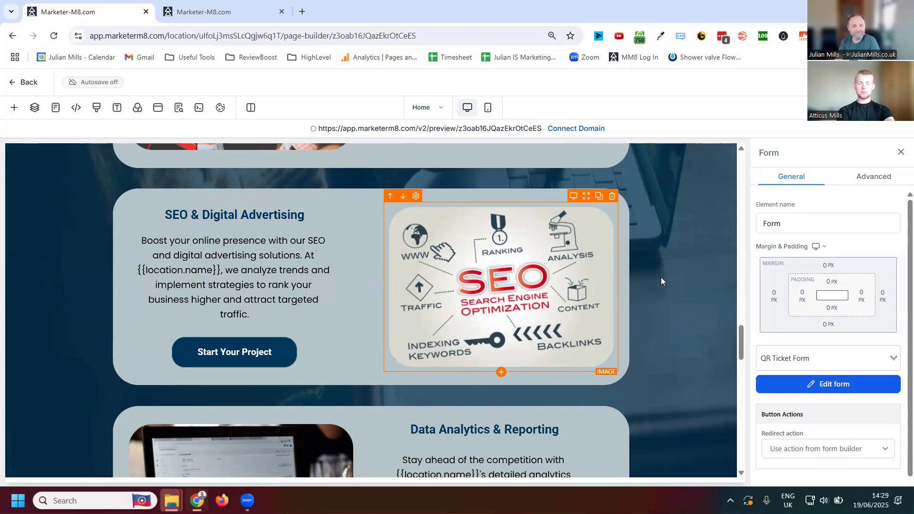
scroll(565, 312, "down", 7)
scroll(565, 313, "down", 5)
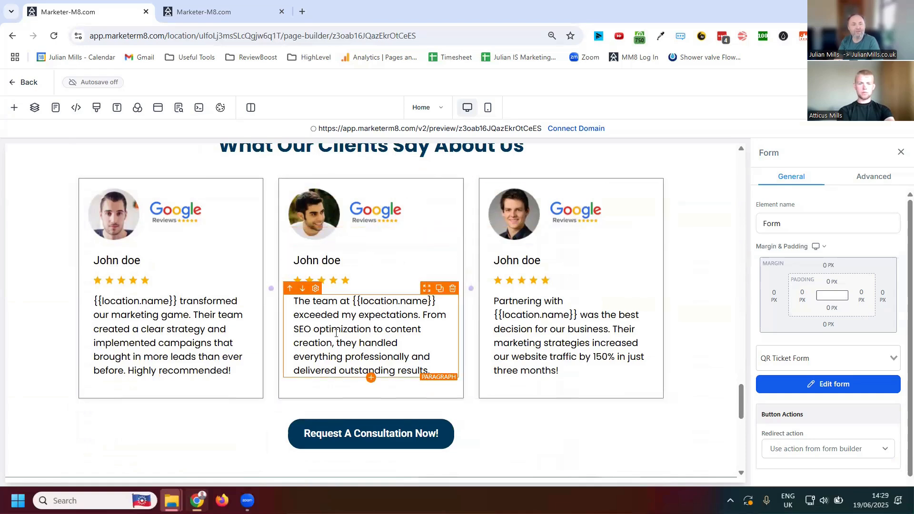
scroll(371, 333, "up", 2)
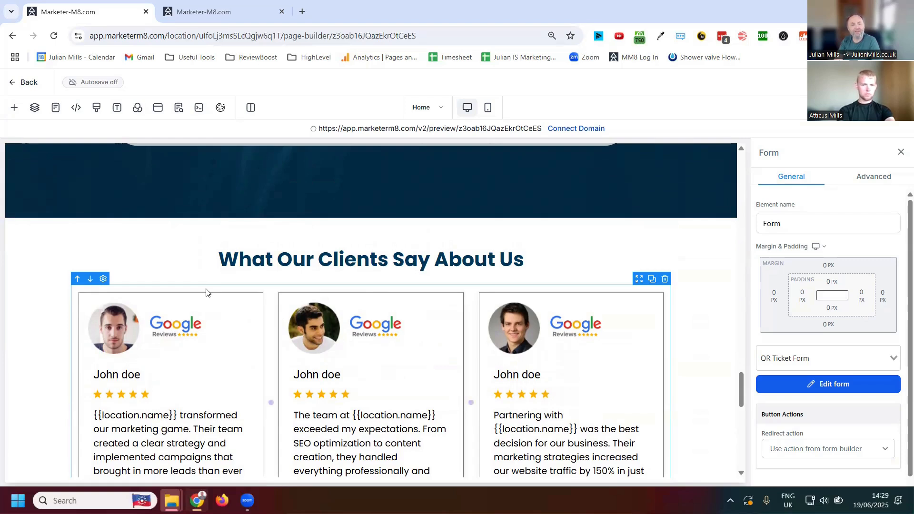
left_click(665, 280)
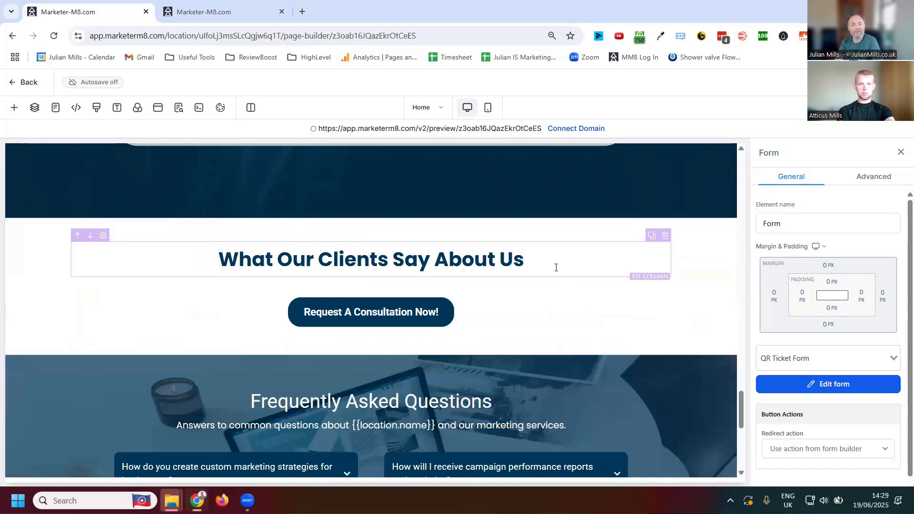
left_click(655, 242)
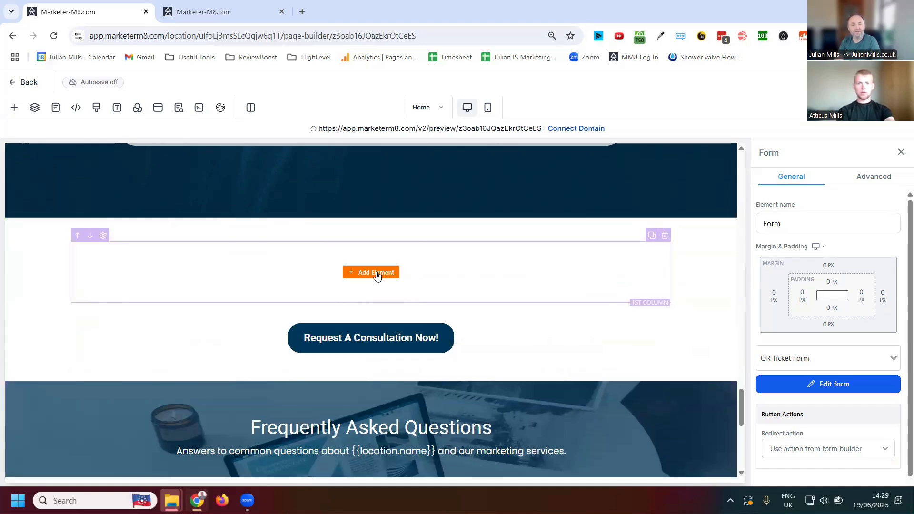
- Add a button element to the emptied testimonials heading column, and delete the button together with its row
left_click(377, 275)
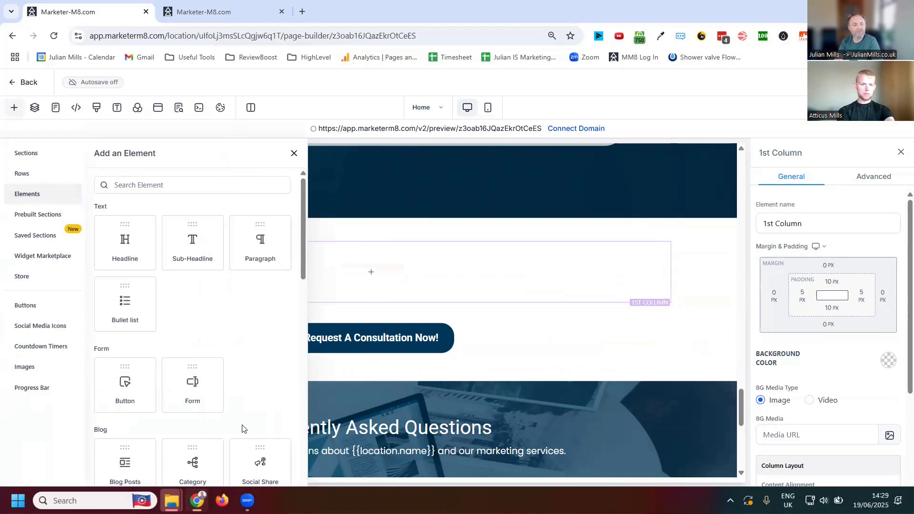
scroll(142, 363, "down", 1)
left_click(133, 330)
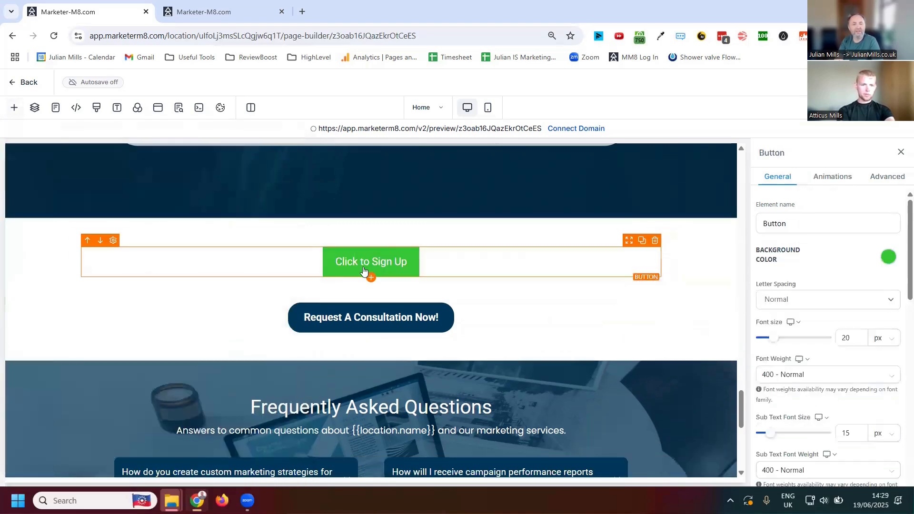
left_click(656, 240)
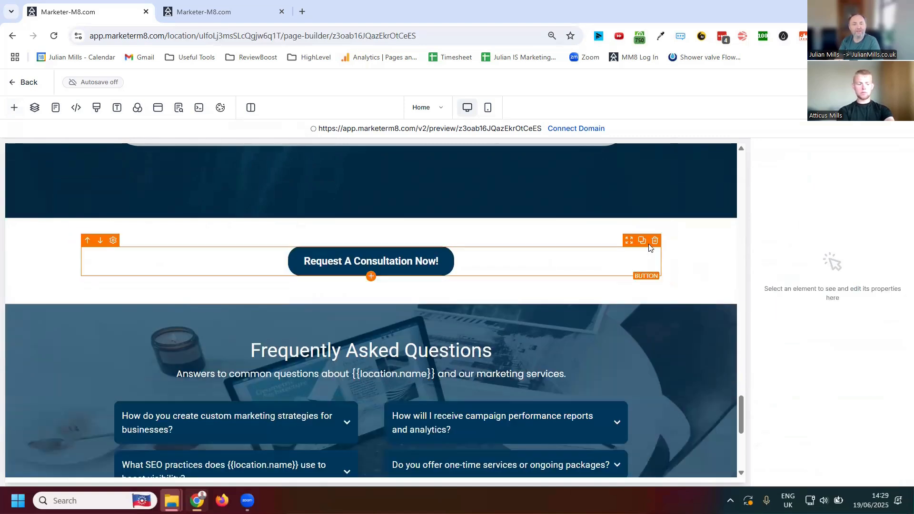
- Upload stacked_logo_resized_top(1) to the media storage and use it in place of the footer's logo image
scroll(667, 326, "down", 6)
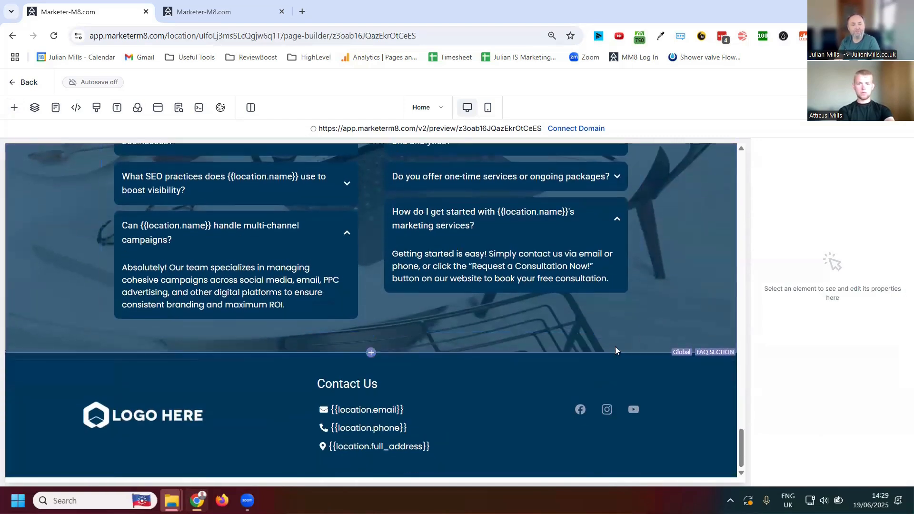
left_click(175, 419)
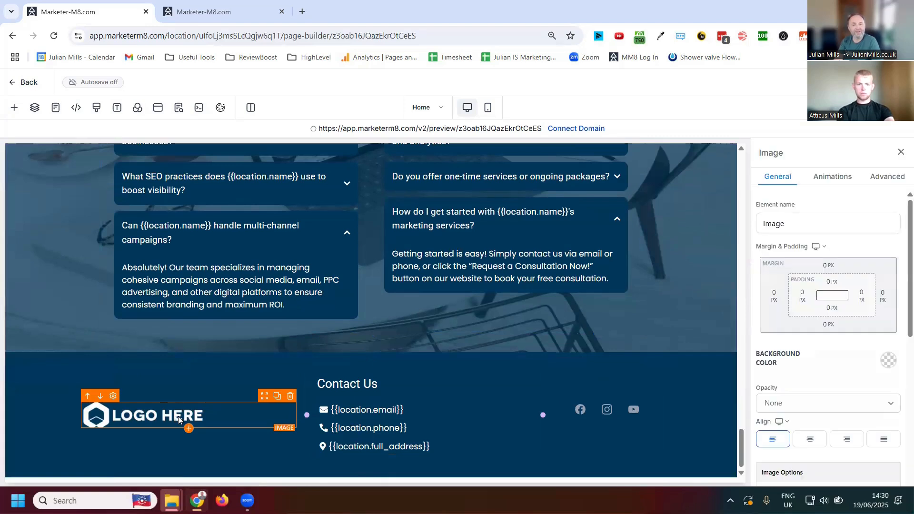
scroll(802, 287, "down", 3)
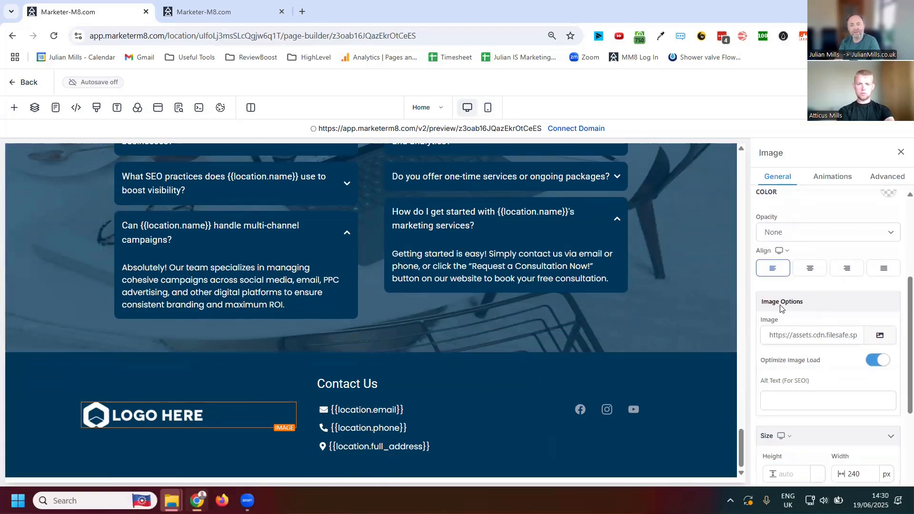
left_click(881, 336)
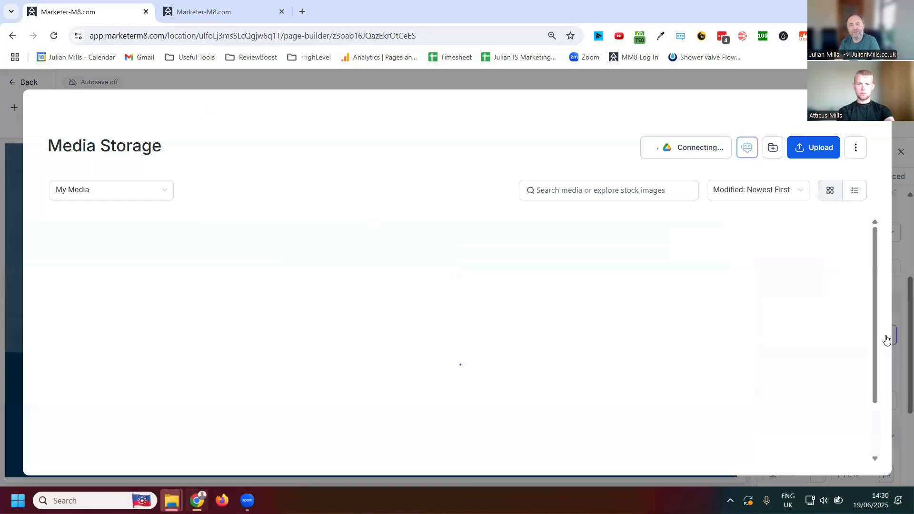
left_click(823, 151)
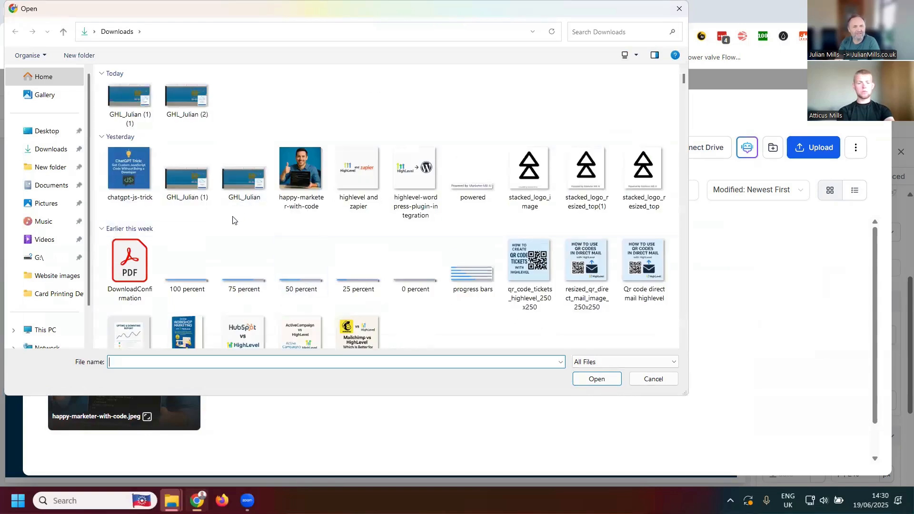
double_click(587, 176)
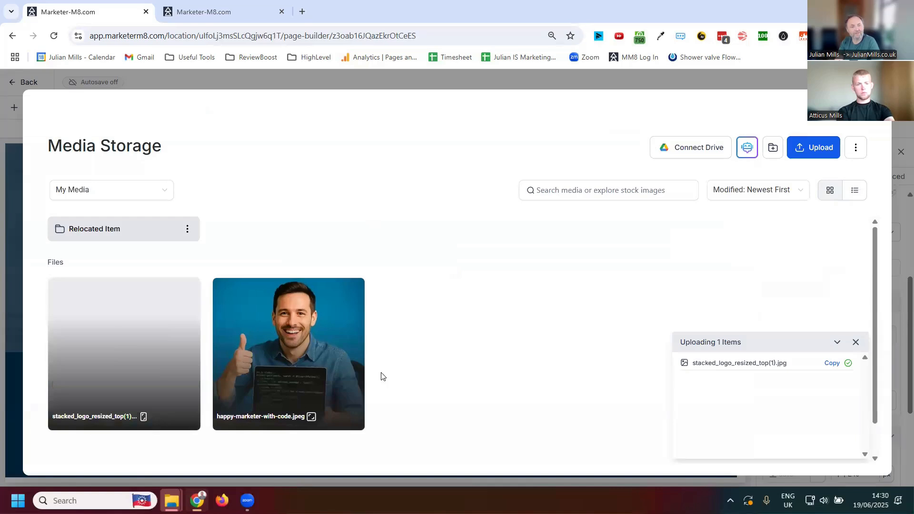
left_click(147, 358)
left_click(849, 460)
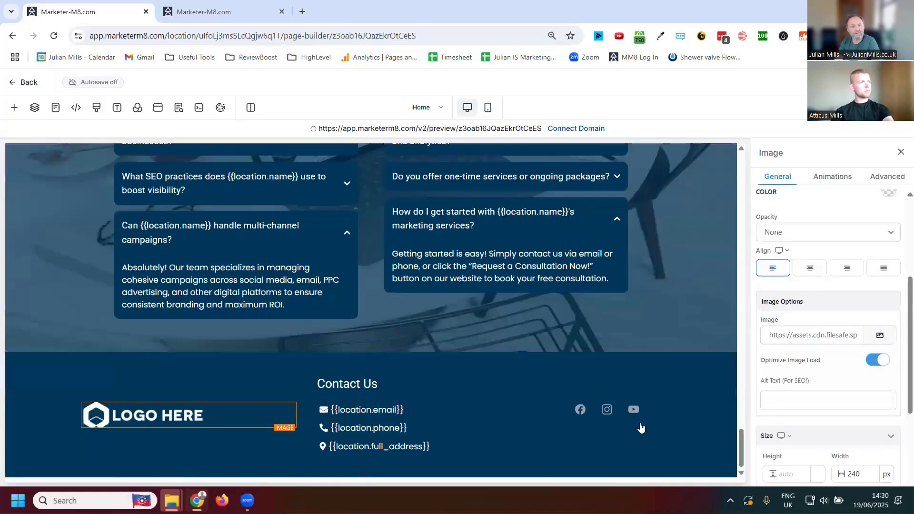
- Browse the media storage from the footer logo's settings, close it unchanged, and examine the image's size and action options
left_click(880, 335)
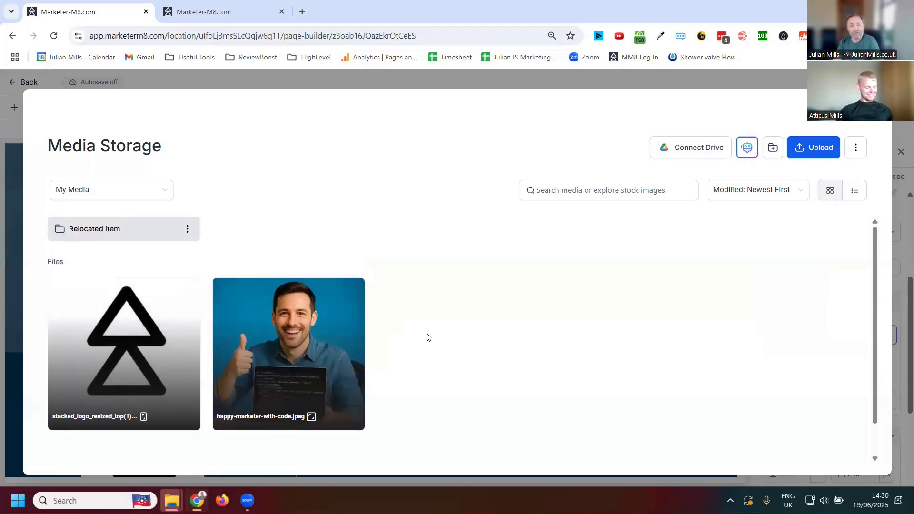
mouse_move(217, 288)
left_click(874, 123)
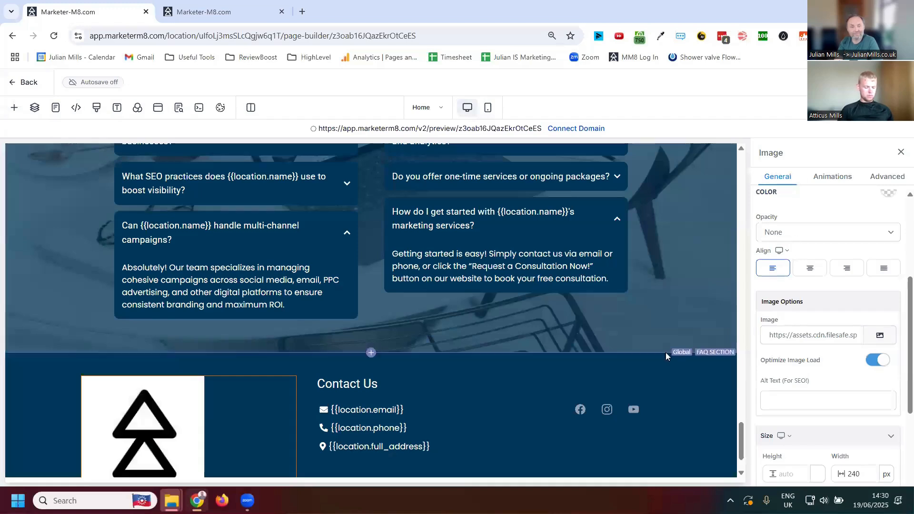
scroll(786, 372, "down", 3)
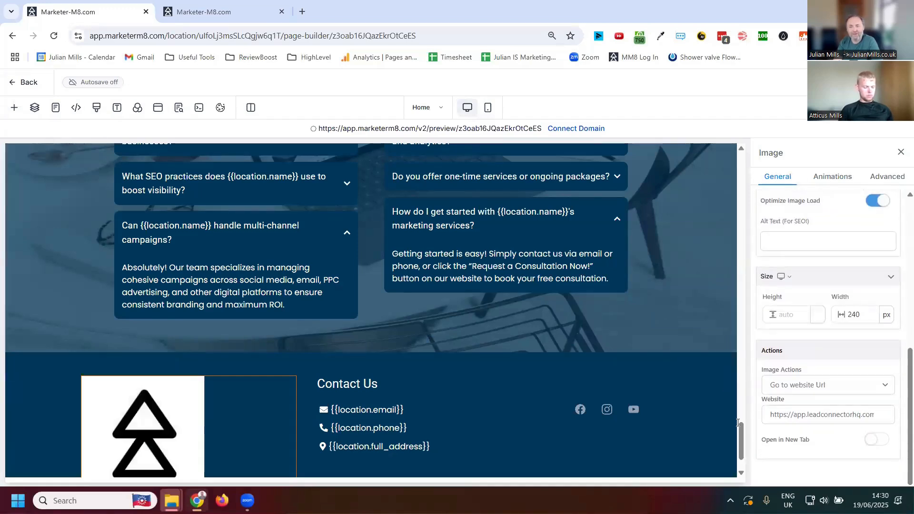
- Review the page from the footer upward and inspect its mobile layout up to the hero section
scroll(596, 337, "up", 4)
scroll(648, 225, "up", 10)
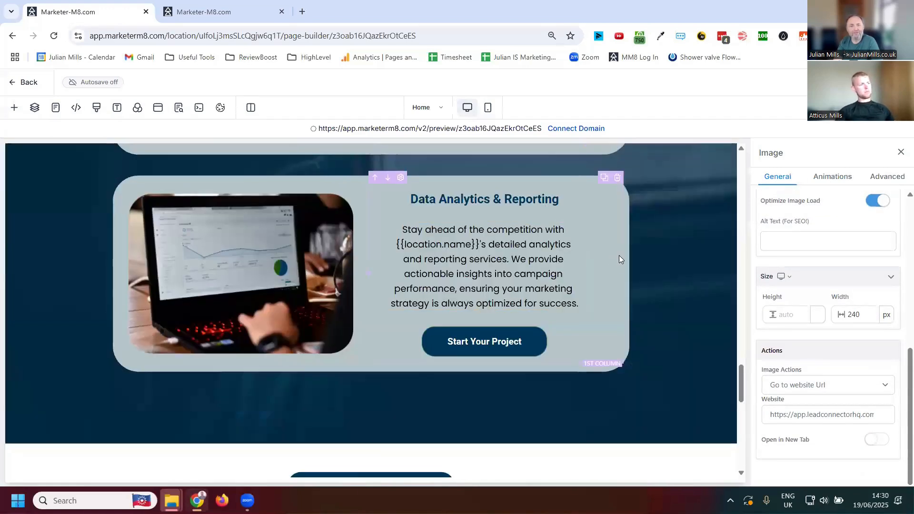
scroll(626, 238, "up", 8)
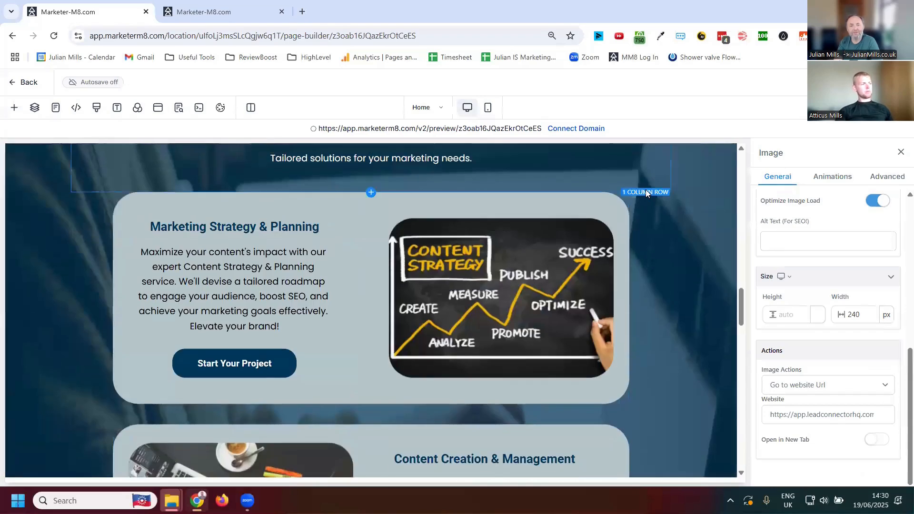
scroll(627, 248, "up", 3)
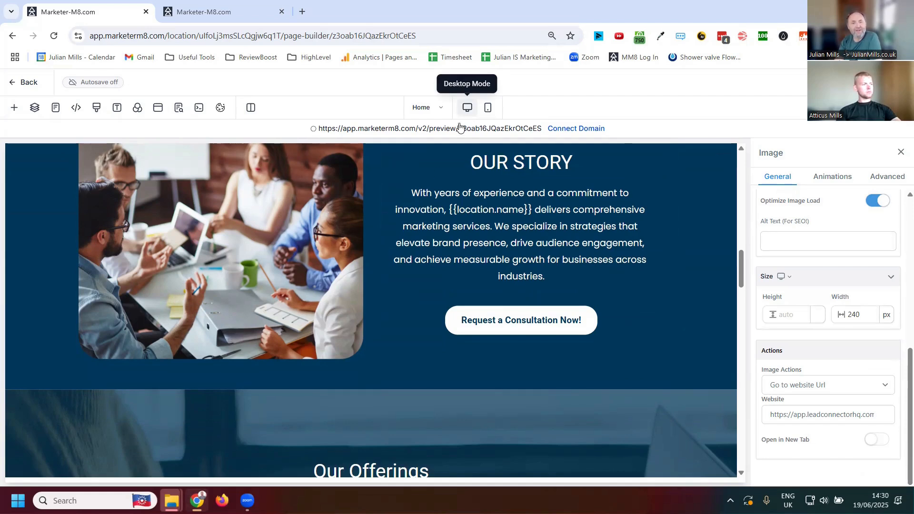
left_click(488, 109)
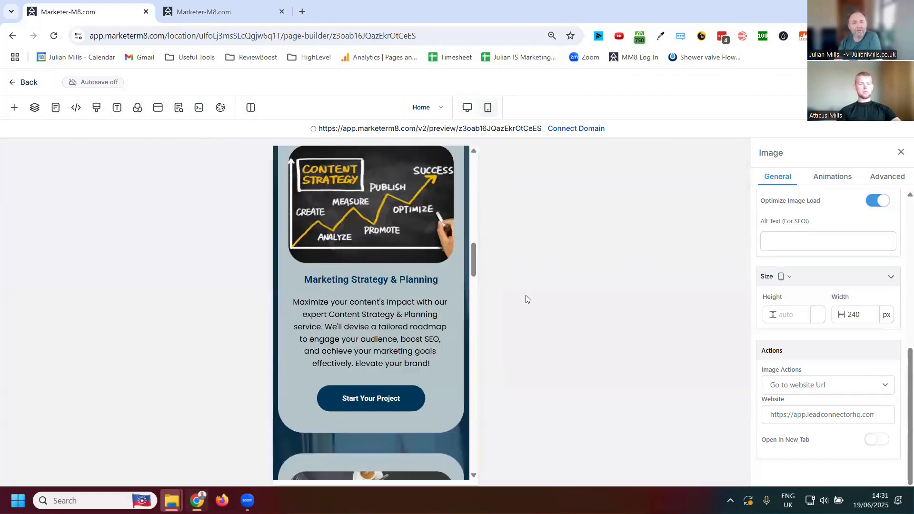
scroll(477, 189, "up", 10)
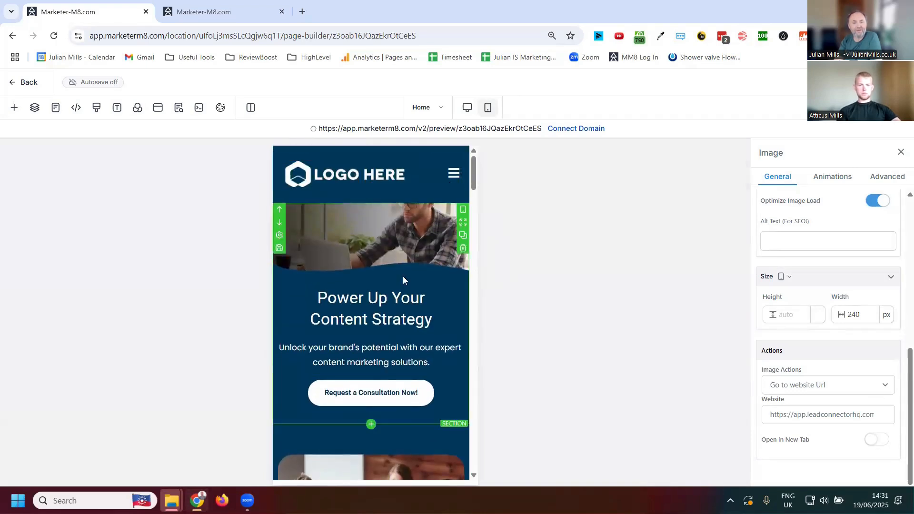
- Compare the hero section's desktop version with its mobile version
left_click(467, 110)
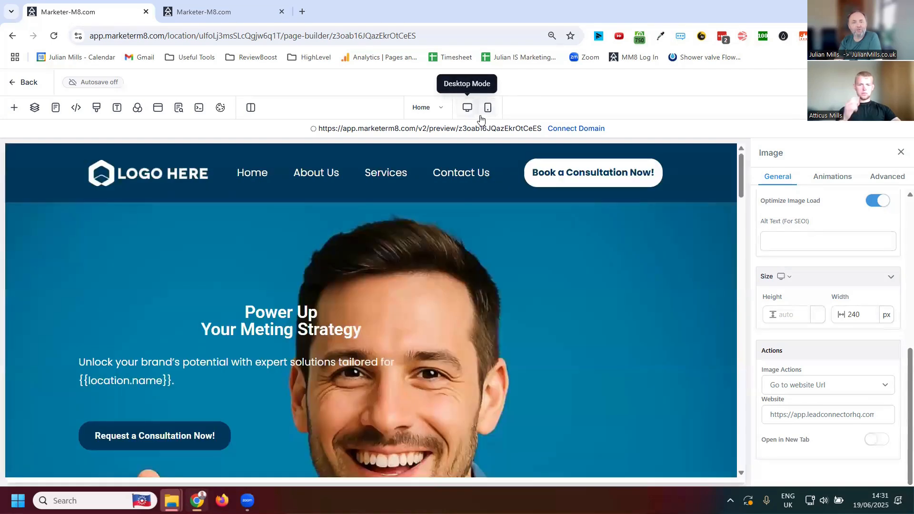
left_click(488, 112)
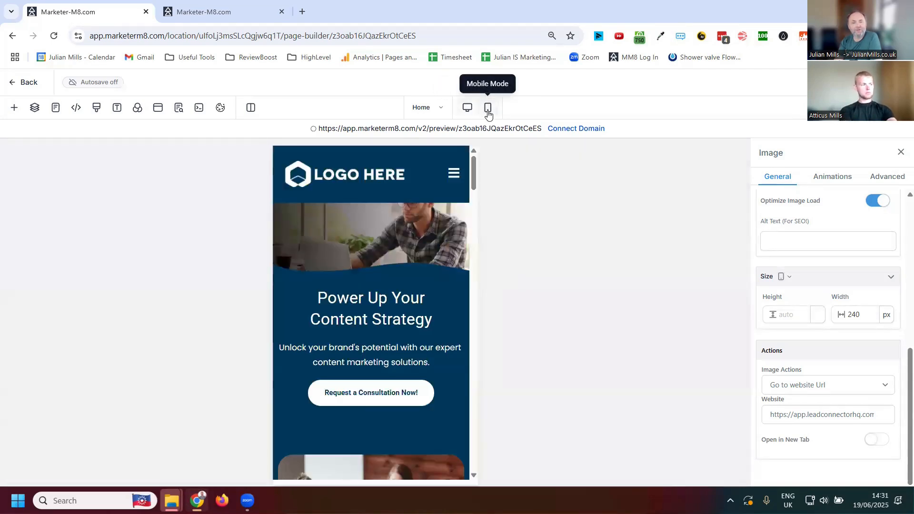
left_click(468, 109)
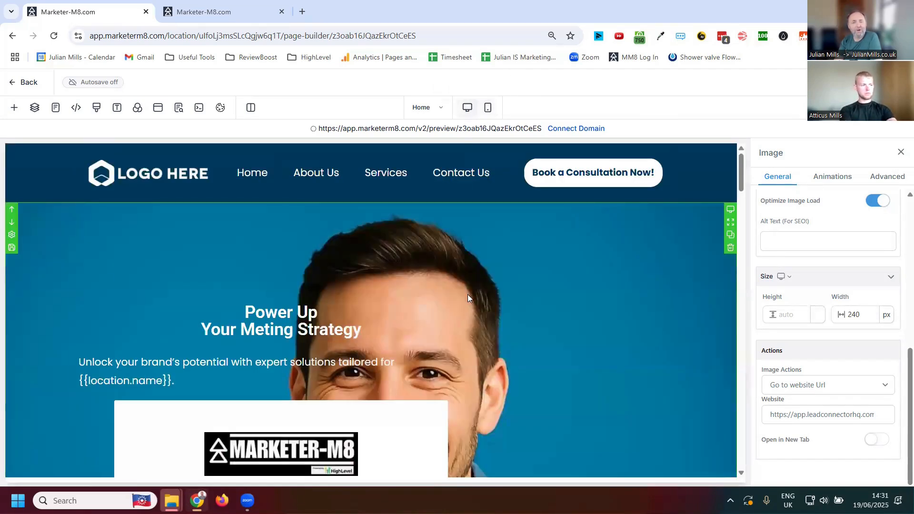
scroll(476, 319, "down", 2)
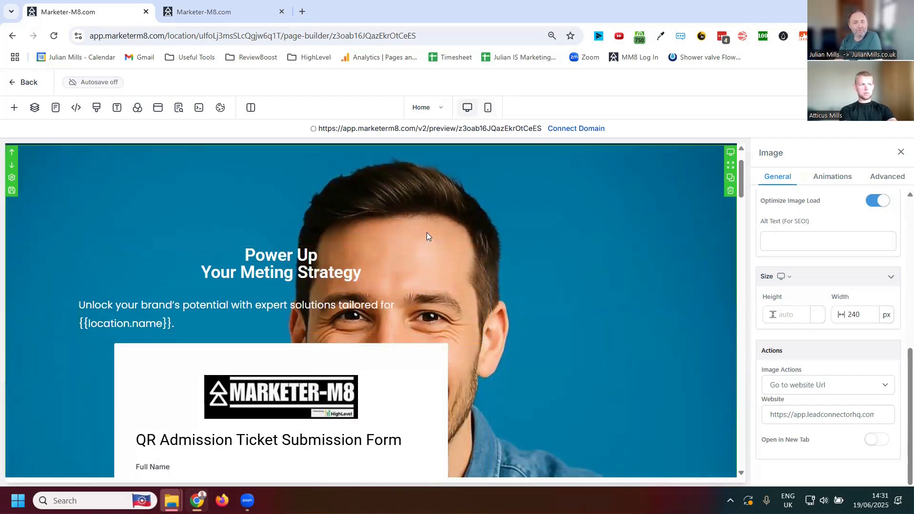
left_click(490, 107)
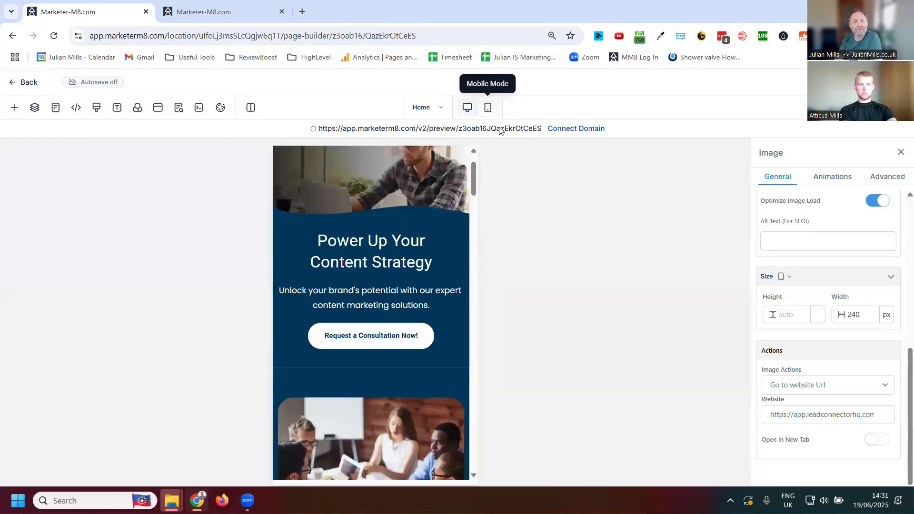
scroll(419, 286, "up", 1)
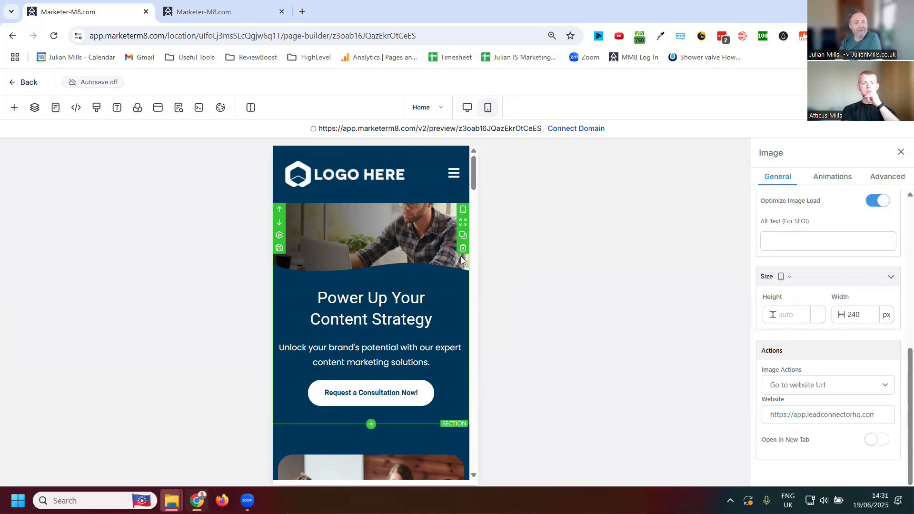
- Return to the desktop layout and examine the hero section's advanced settings, including its device visibility
left_click(466, 110)
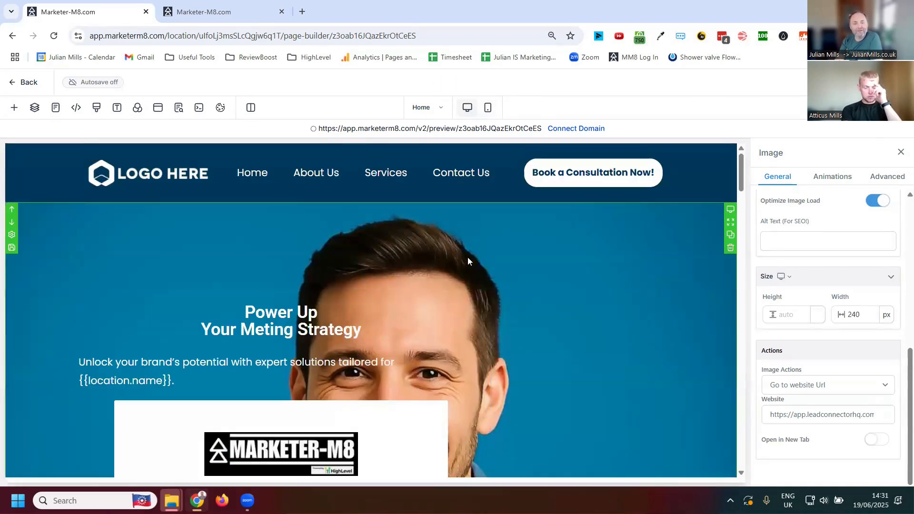
left_click(435, 271)
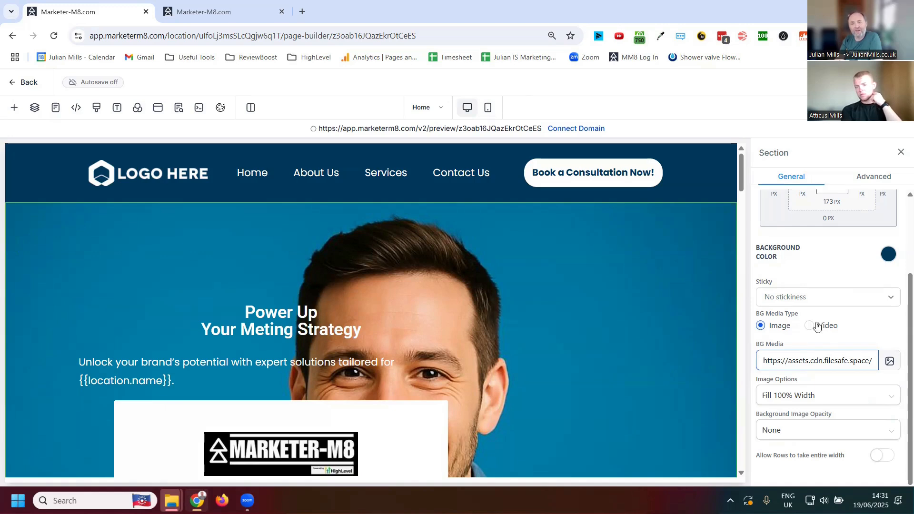
left_click(874, 178)
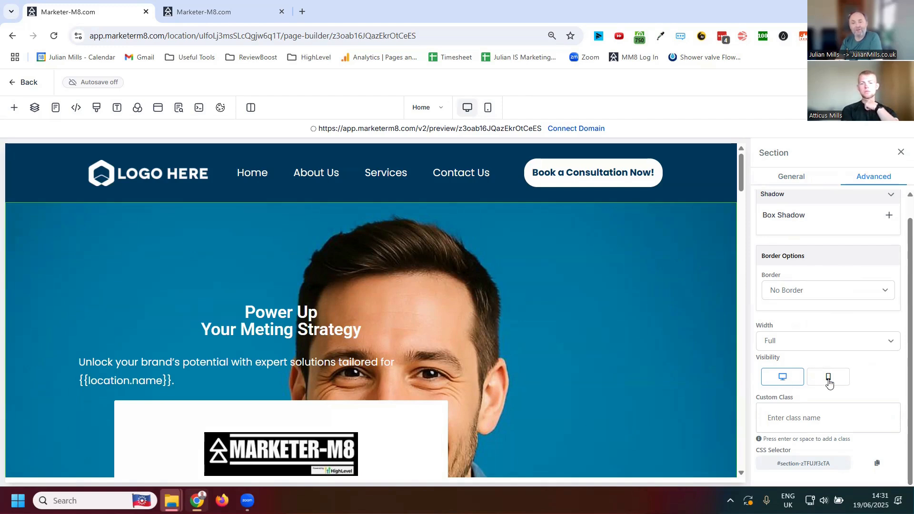
- Switch to the mobile layout and examine the mobile hero section's advanced settings, including which devices it is visible on
left_click(490, 109)
left_click(438, 222)
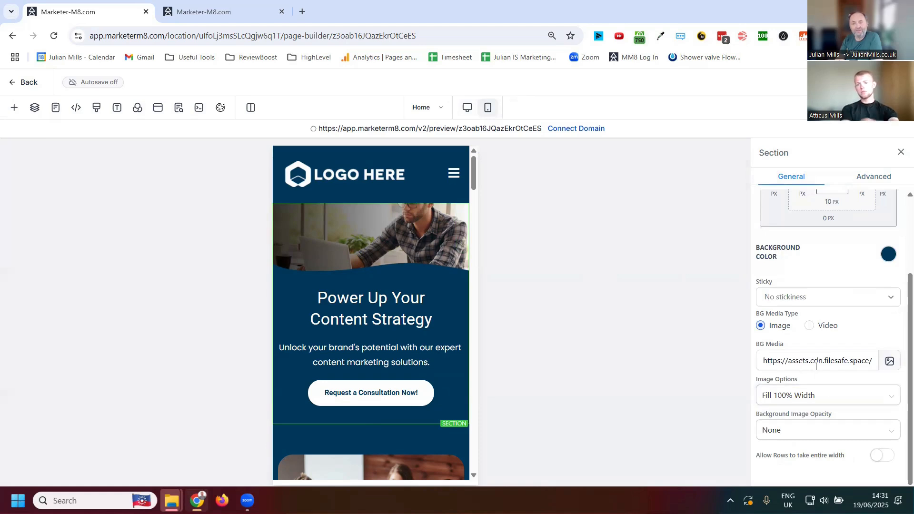
left_click(882, 182)
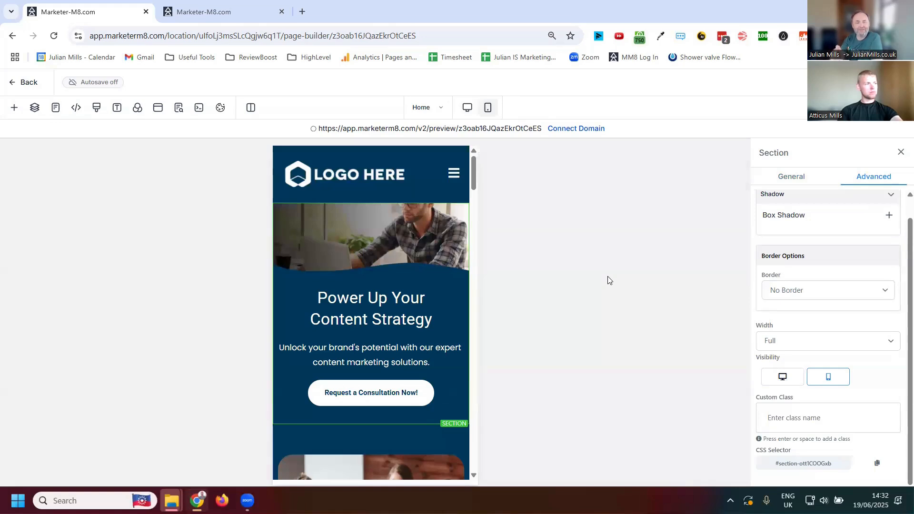
mouse_move(415, 262)
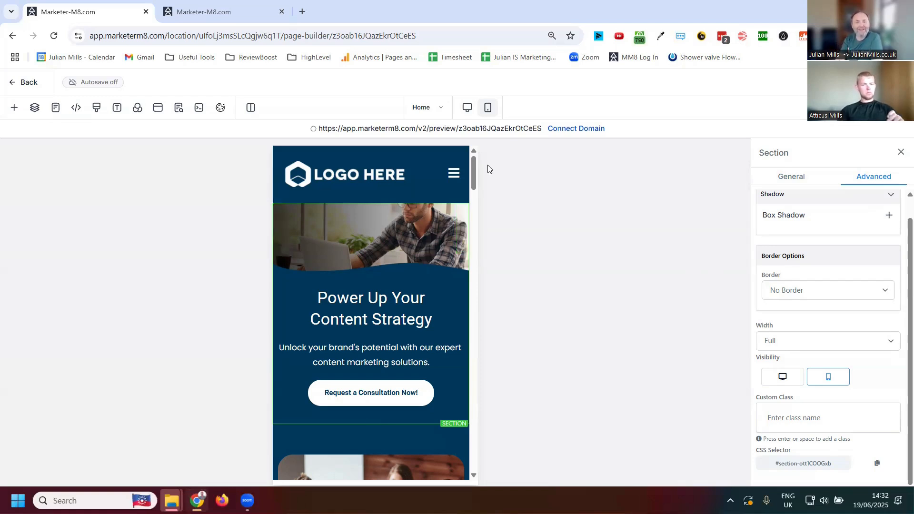
- Compare the home page's hero area between the desktop and mobile layouts, finishing in the desktop layout
left_click(467, 110)
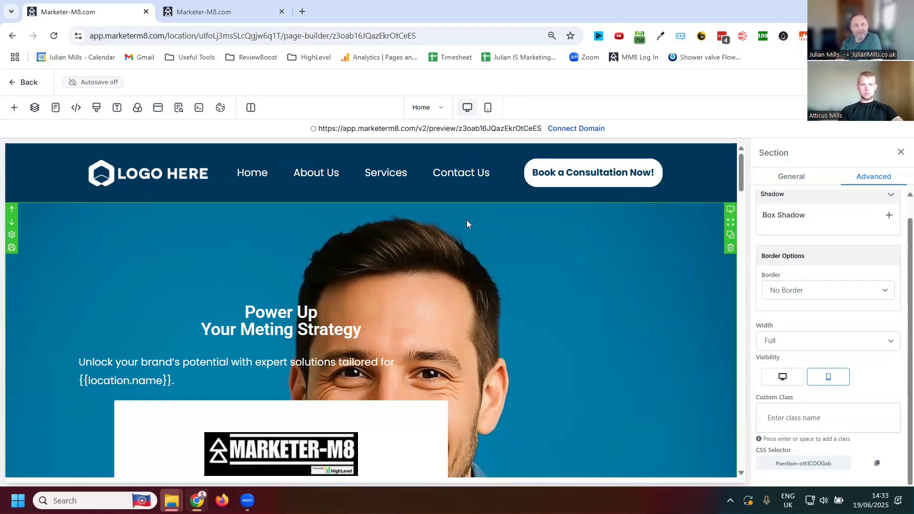
scroll(467, 257, "down", 6)
scroll(459, 275, "up", 6)
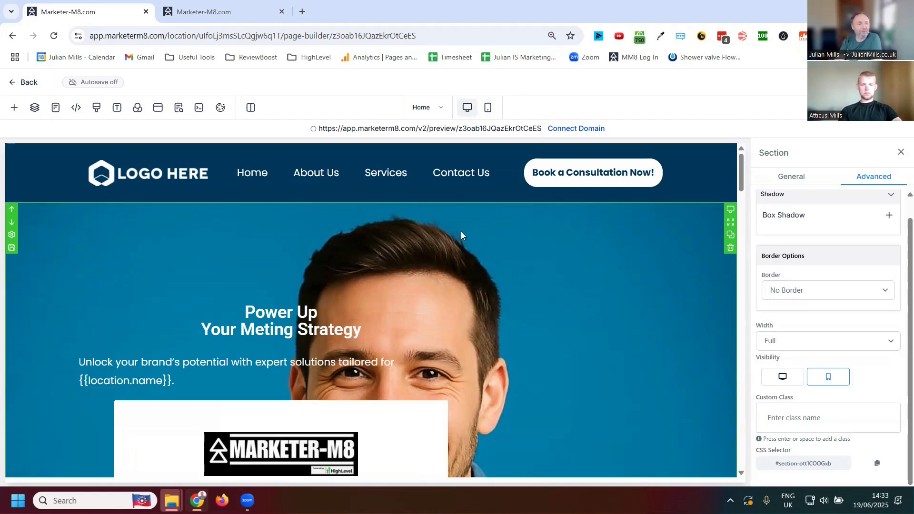
left_click(488, 109)
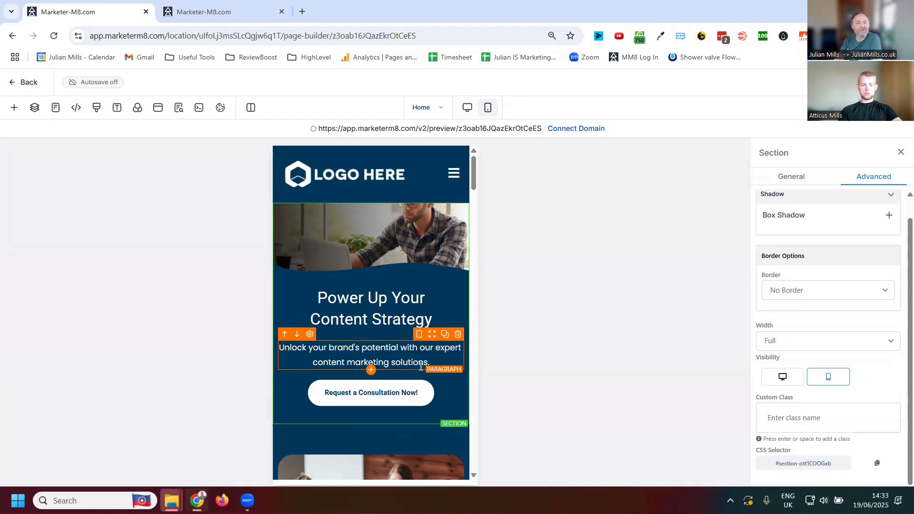
left_click(467, 107)
left_click(491, 113)
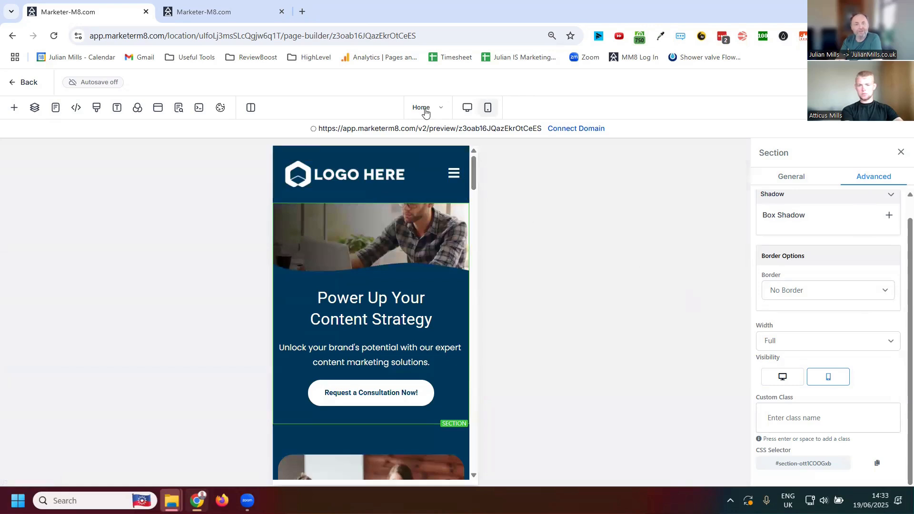
left_click(467, 109)
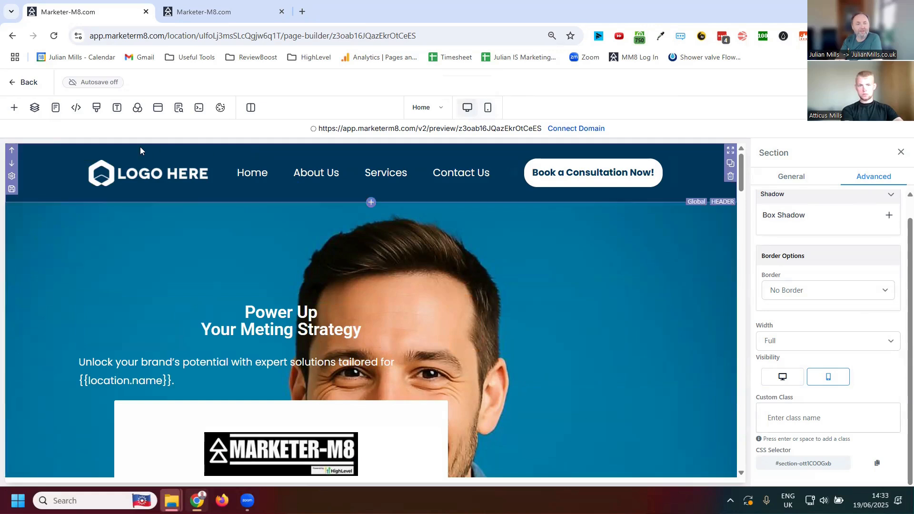
- Examine the header's device visibility in its advanced settings and check how the header looks in the mobile layout
left_click(61, 144)
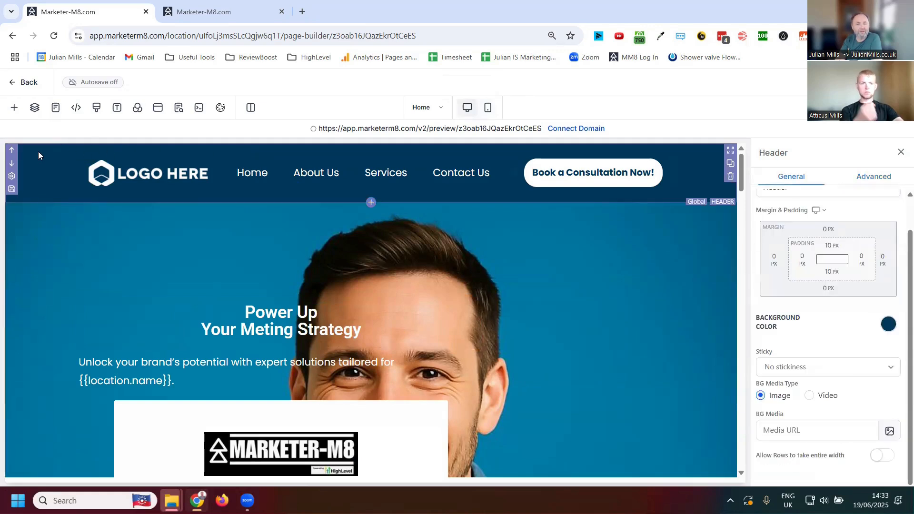
left_click(874, 177)
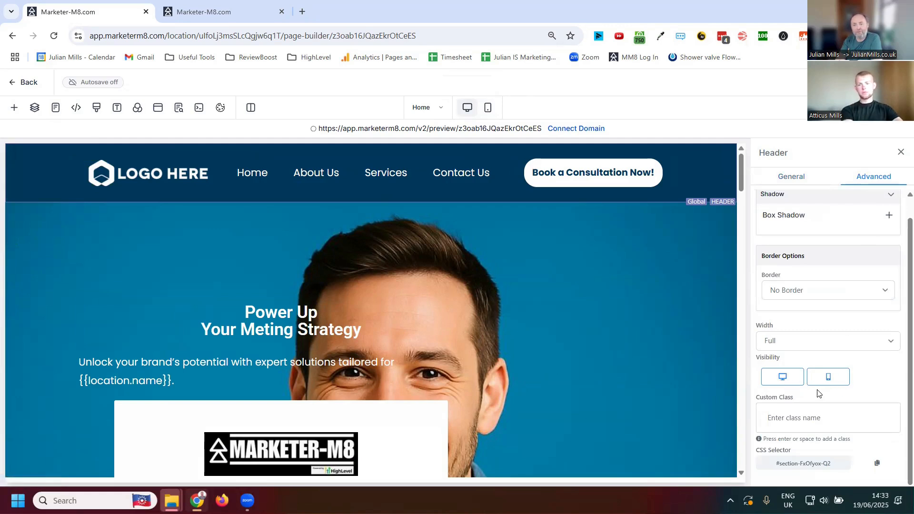
left_click(487, 107)
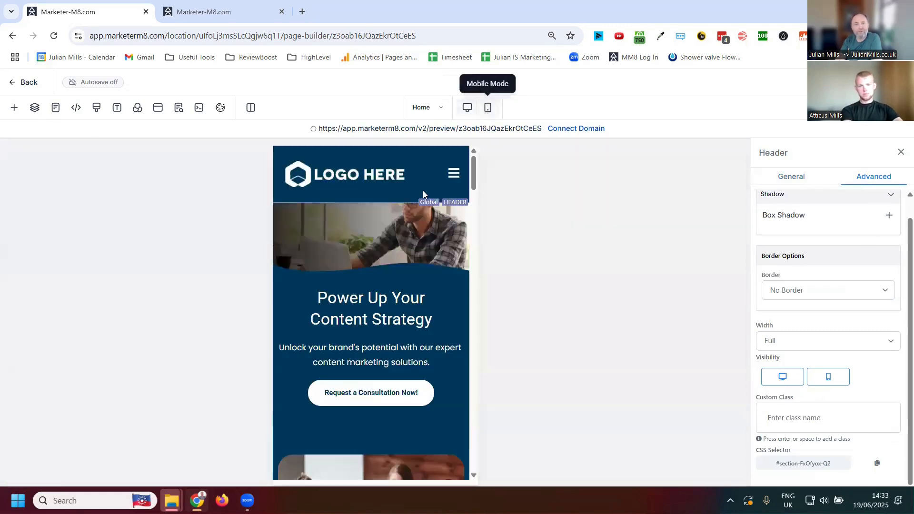
- Hide the header on mobile devices from the desktop layout, check the mobile layout, and return to desktop
left_click(467, 108)
left_click(826, 378)
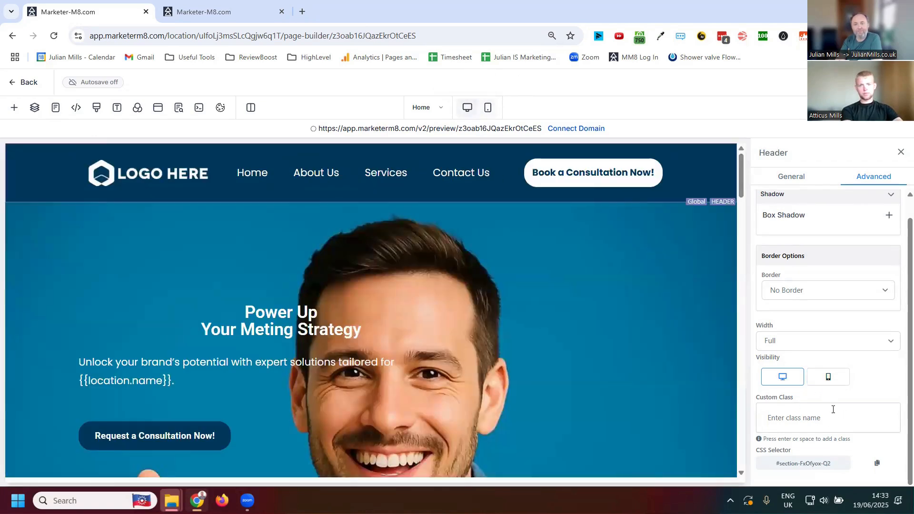
left_click(488, 109)
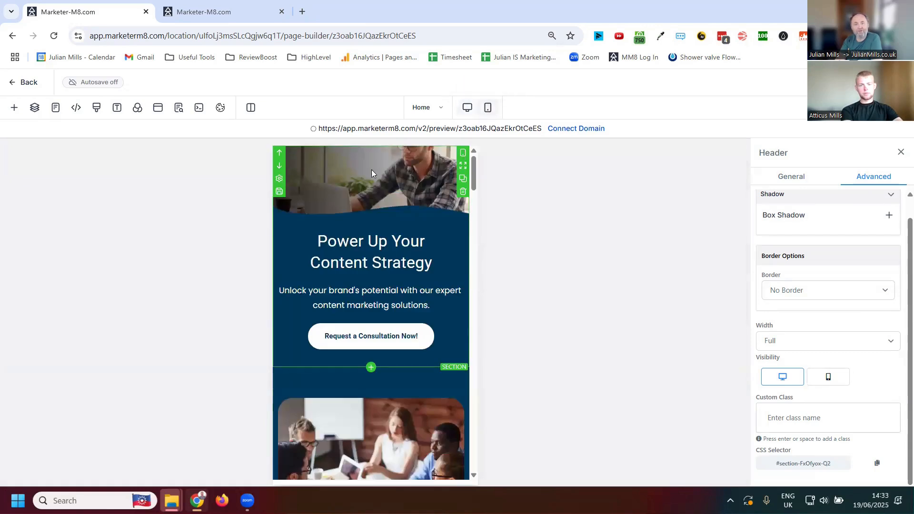
left_click(468, 108)
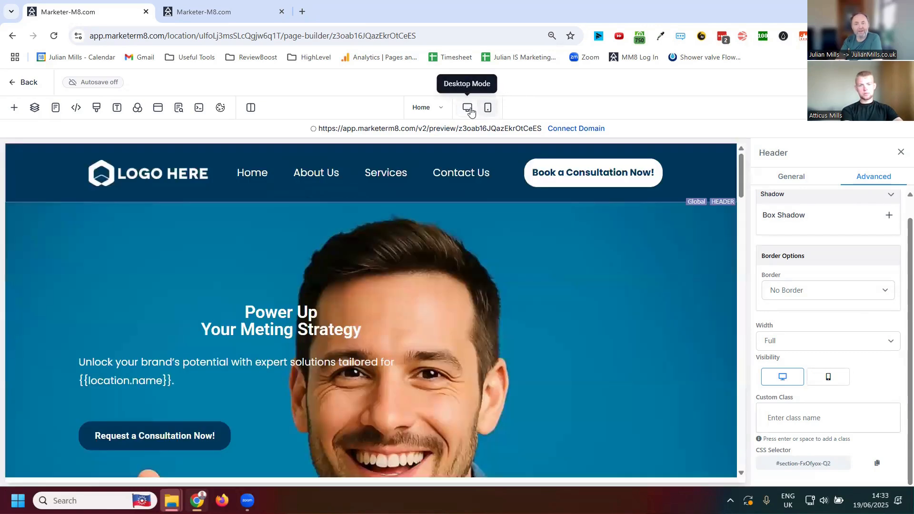
- Make the header visible on mobile devices again and check the upper part of the page in the mobile layout
left_click(828, 377)
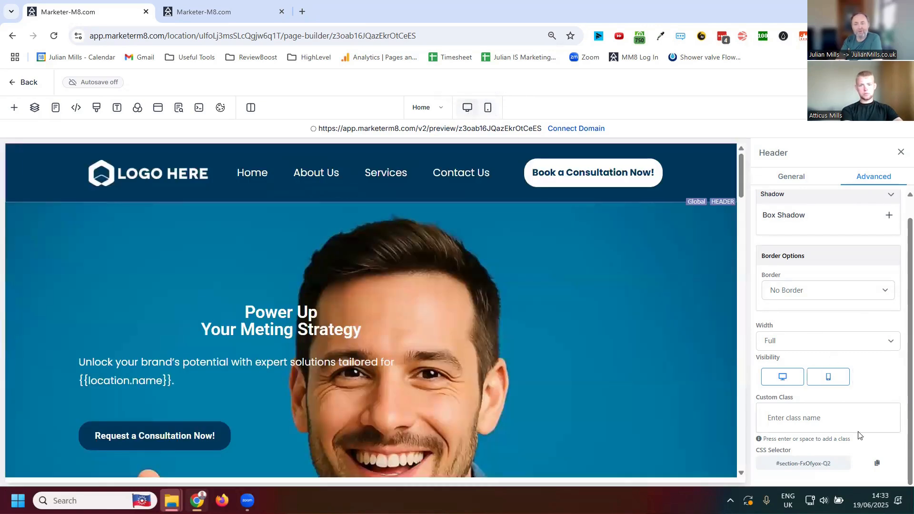
left_click(488, 108)
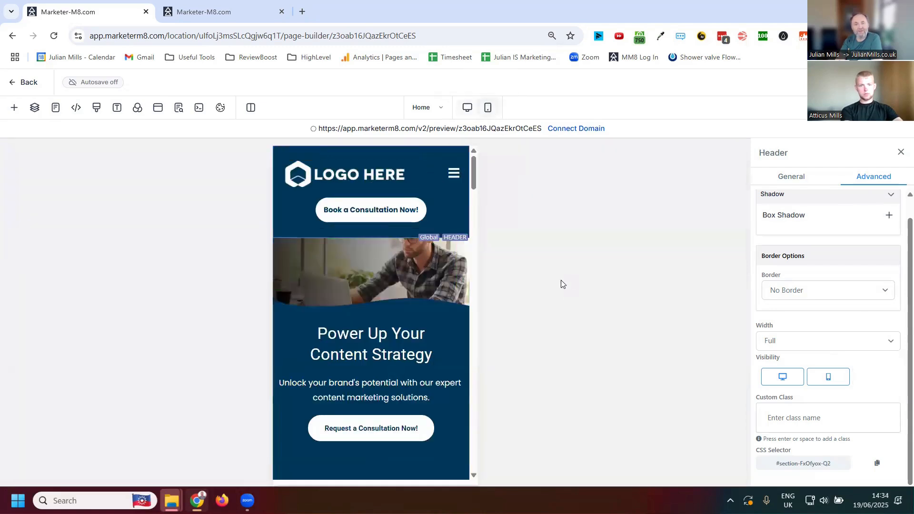
scroll(372, 267, "down", 5)
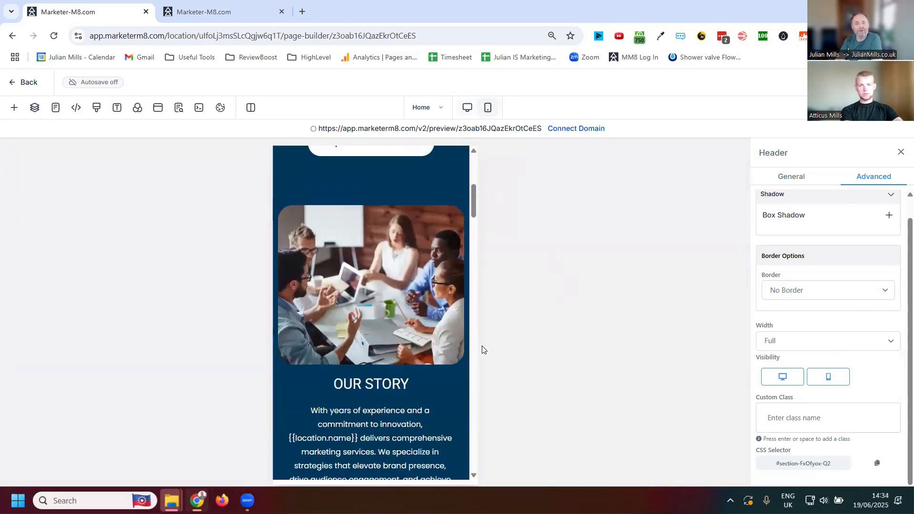
scroll(449, 274, "up", 6)
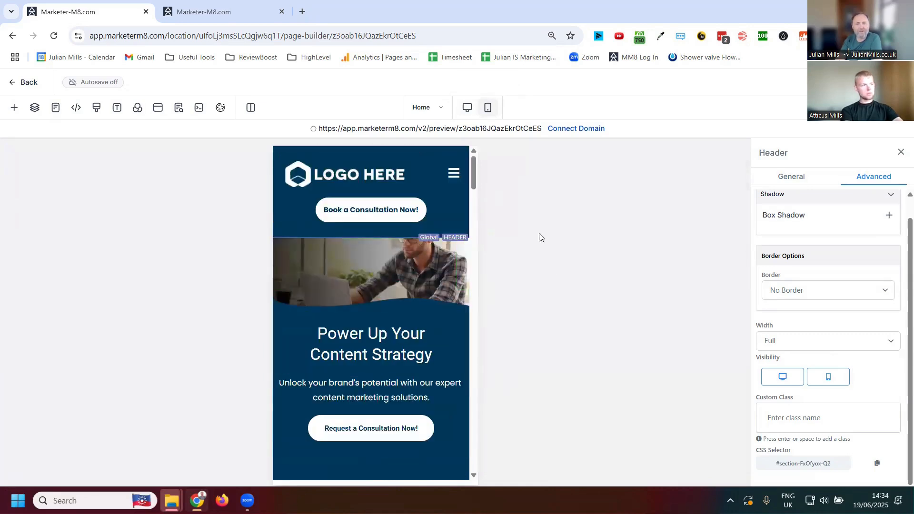
- Browse the elements, marketplace widgets, buttons, social icons, countdown timers, images, progress bars and sections that can be added, and close the library
left_click(14, 108)
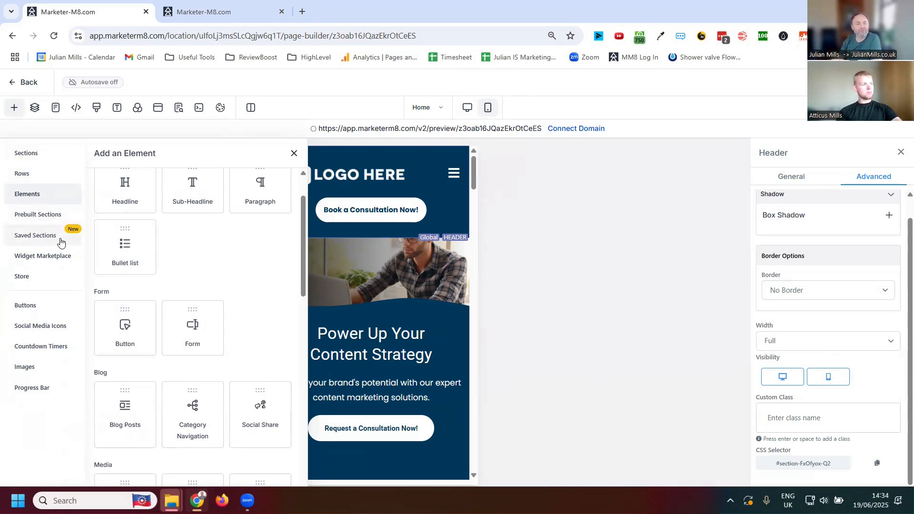
left_click(47, 258)
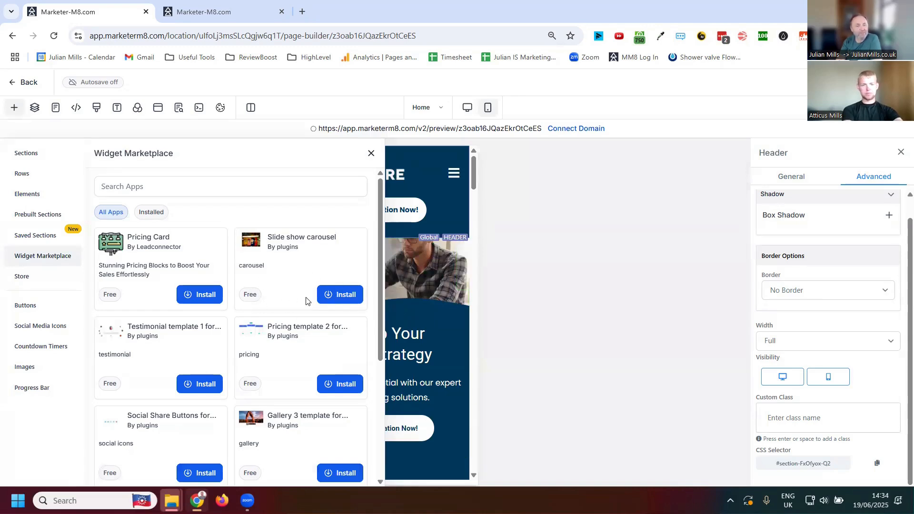
left_click(22, 307)
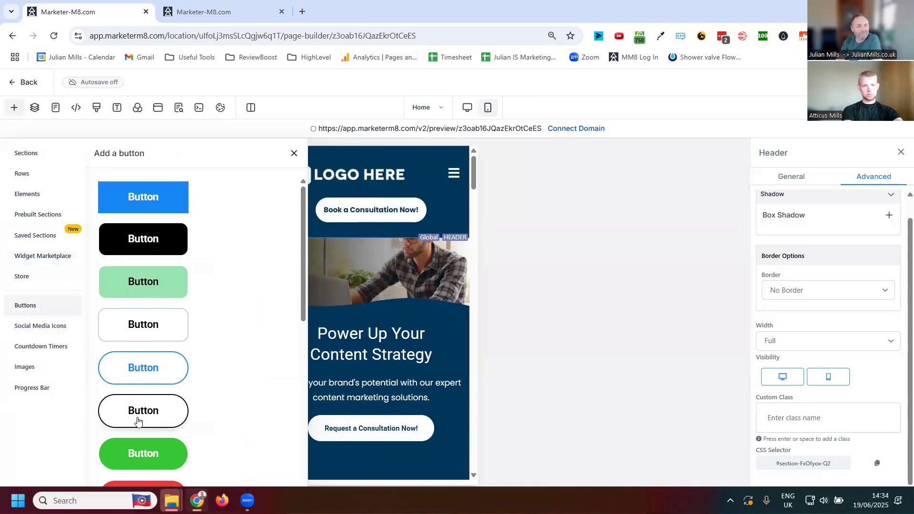
left_click(52, 331)
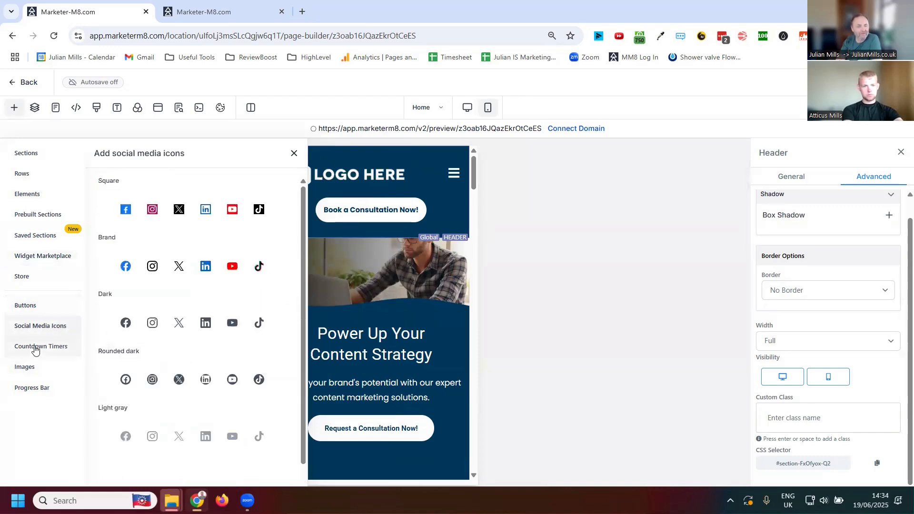
left_click(47, 356)
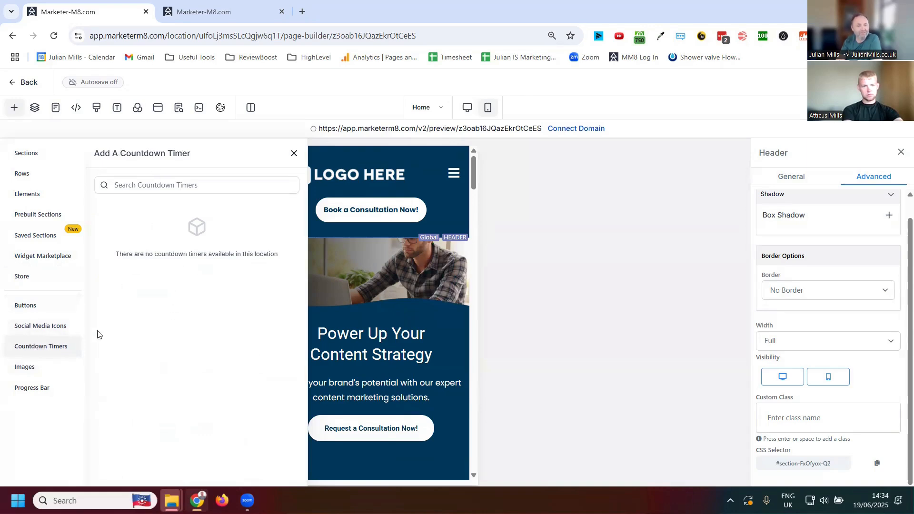
left_click(27, 374)
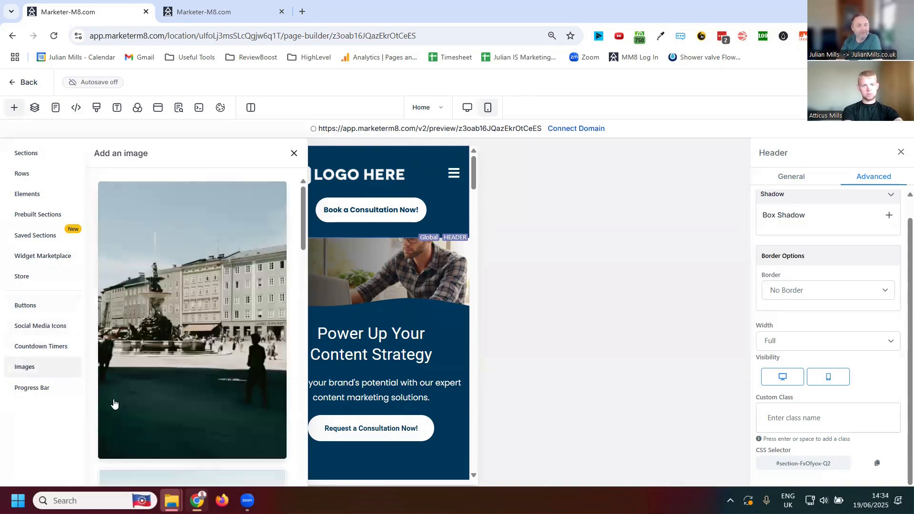
left_click(34, 388)
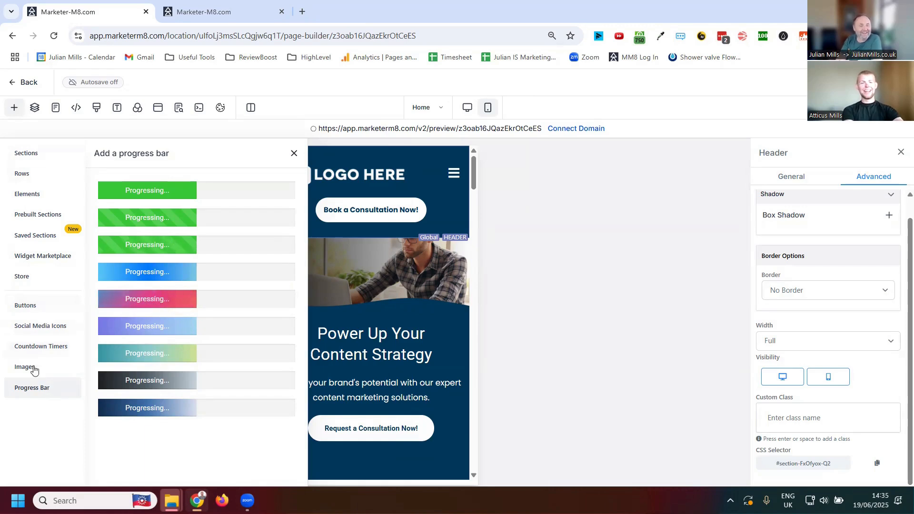
left_click(33, 307)
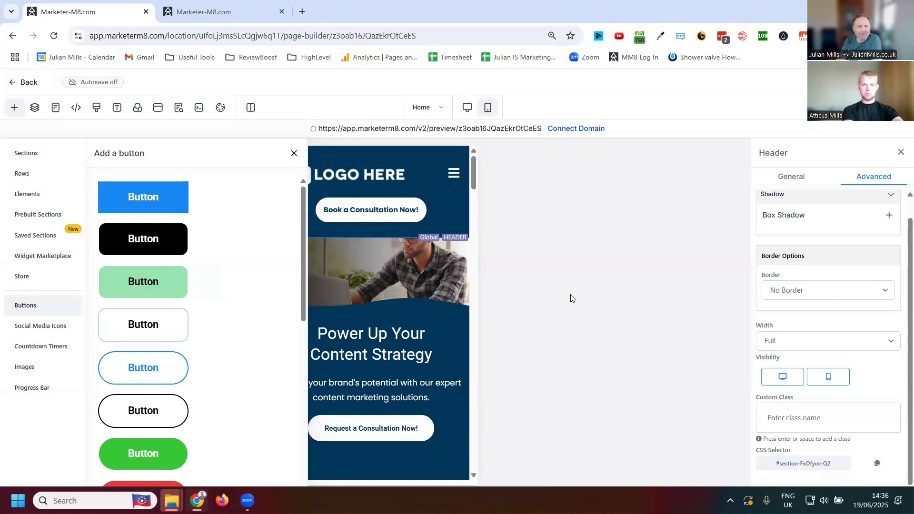
left_click(33, 153)
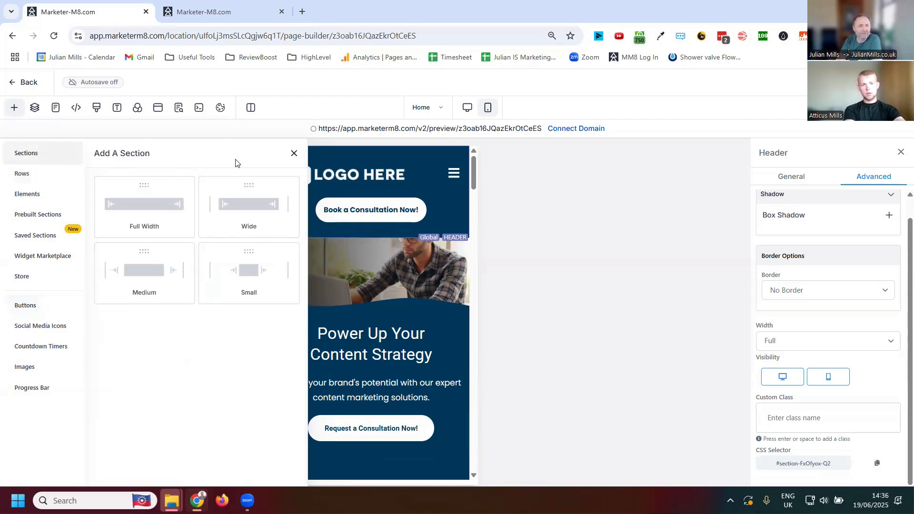
left_click(293, 154)
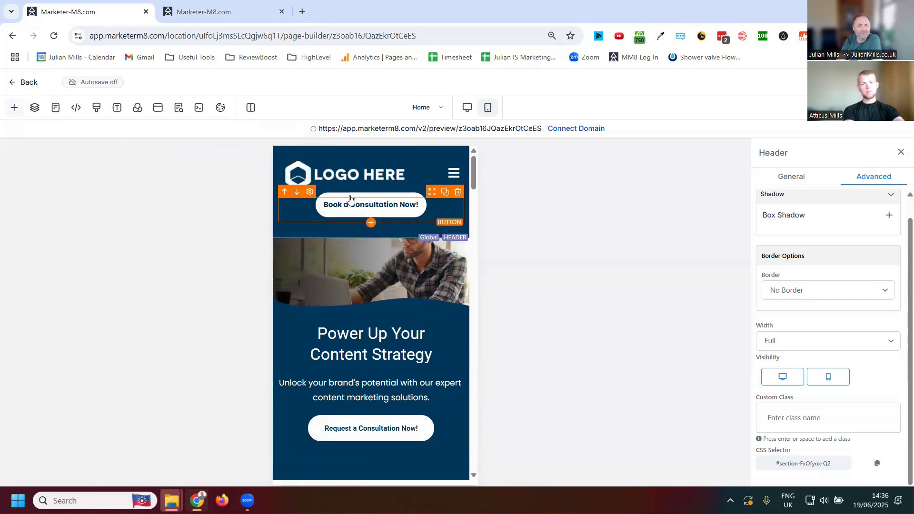
- Return to the desktop layout and review the page from the hero down to the Our Story section and back
left_click(467, 109)
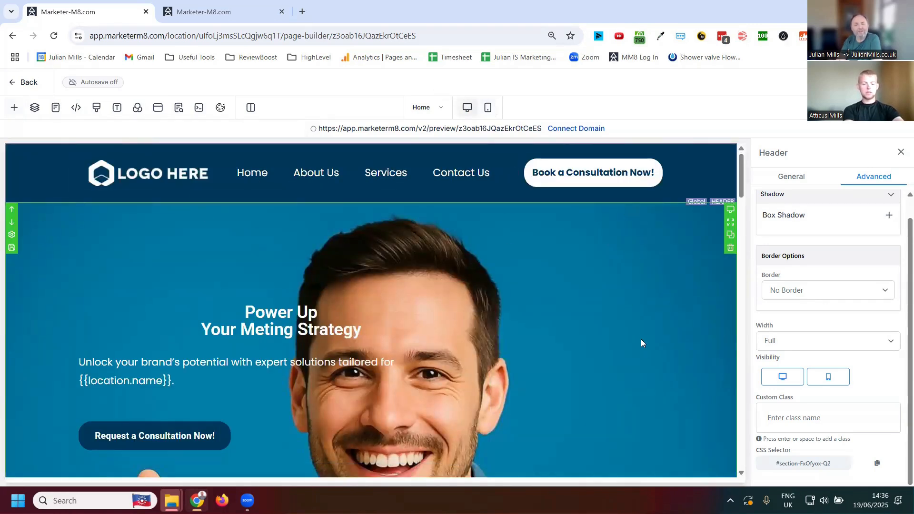
scroll(630, 321, "down", 8)
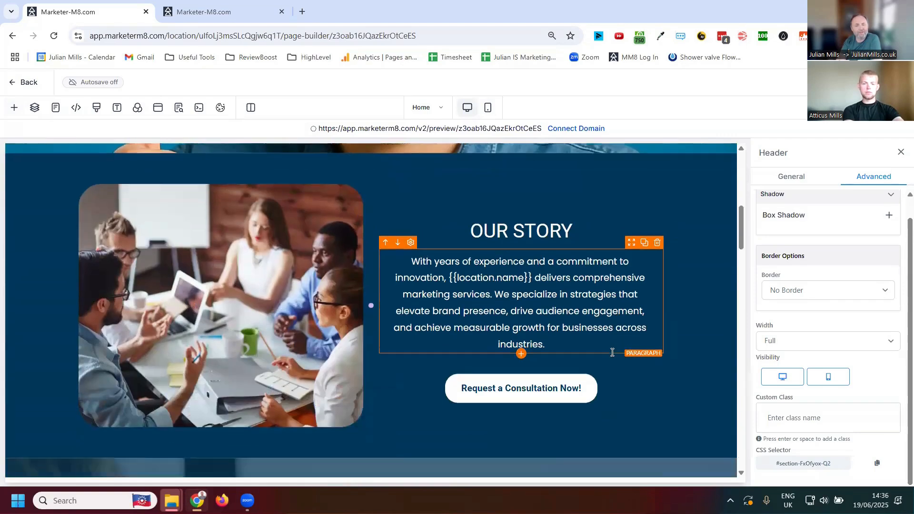
scroll(611, 351, "up", 3)
scroll(610, 351, "up", 4)
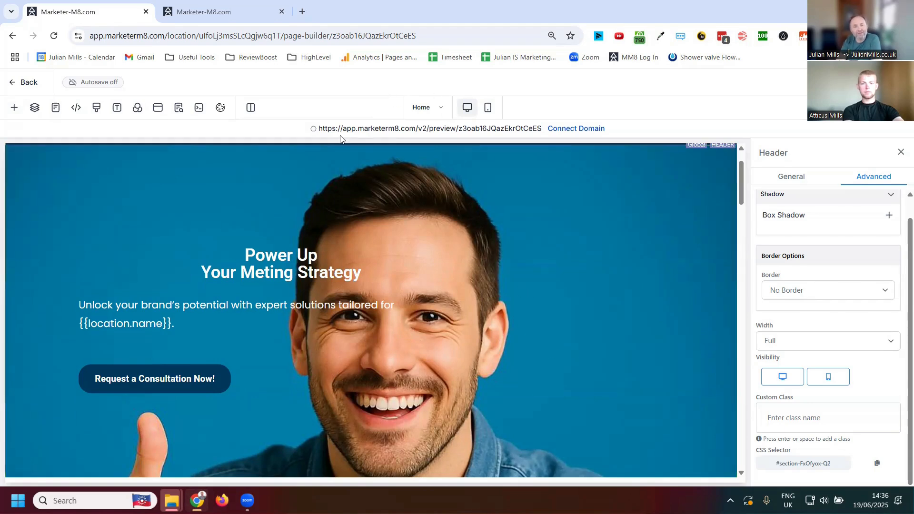
- Examine the available domains in the site's domain connection settings and close them without selecting one
left_click(566, 131)
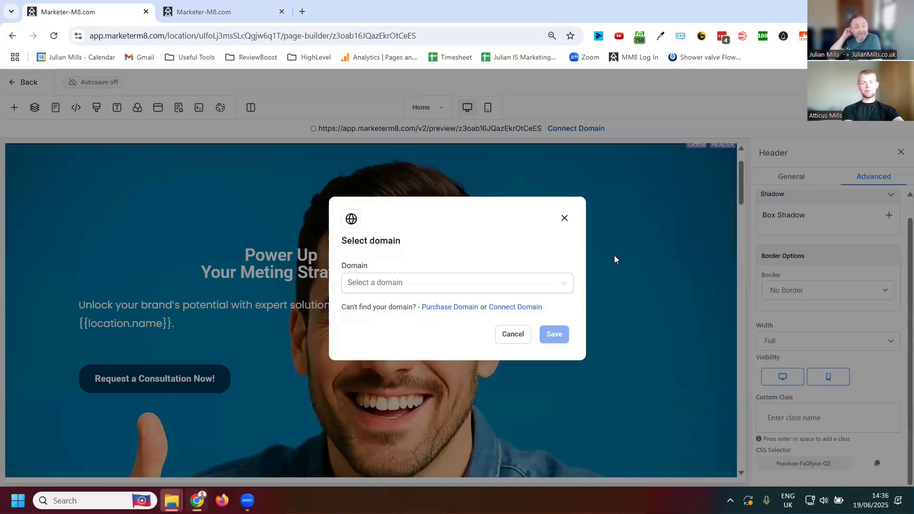
left_click(534, 289)
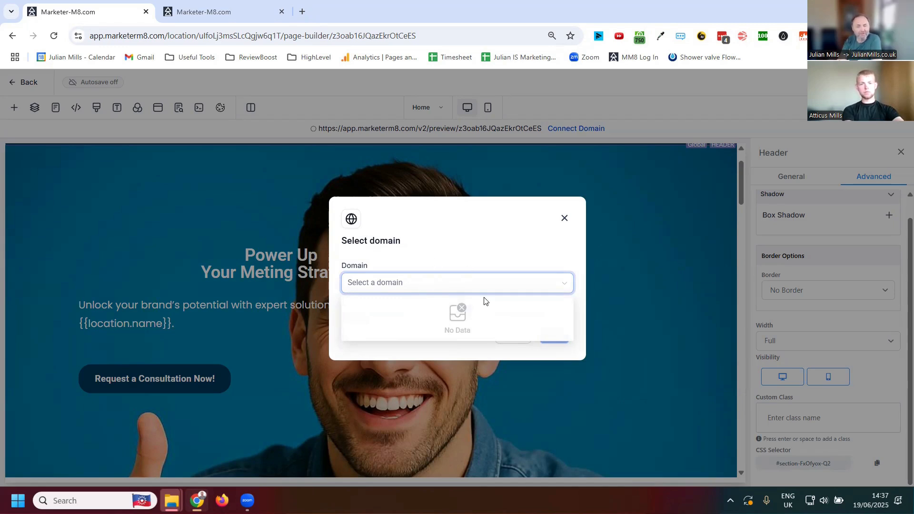
left_click(565, 218)
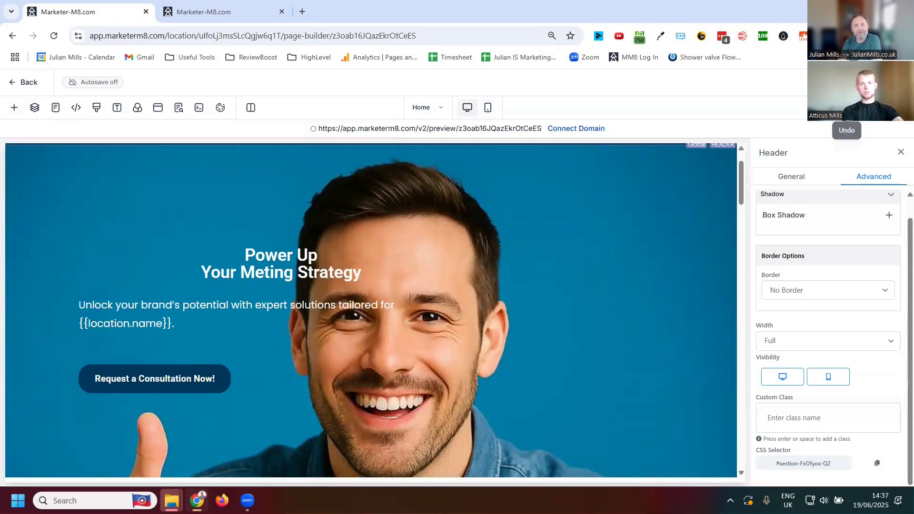
- Save the page and accept syncing the global section changes to its other instances
left_click(867, 108)
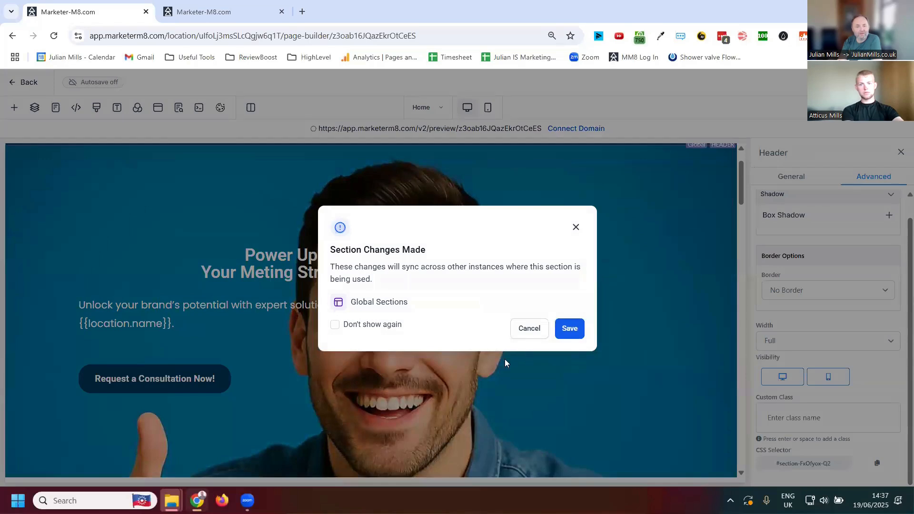
left_click(568, 334)
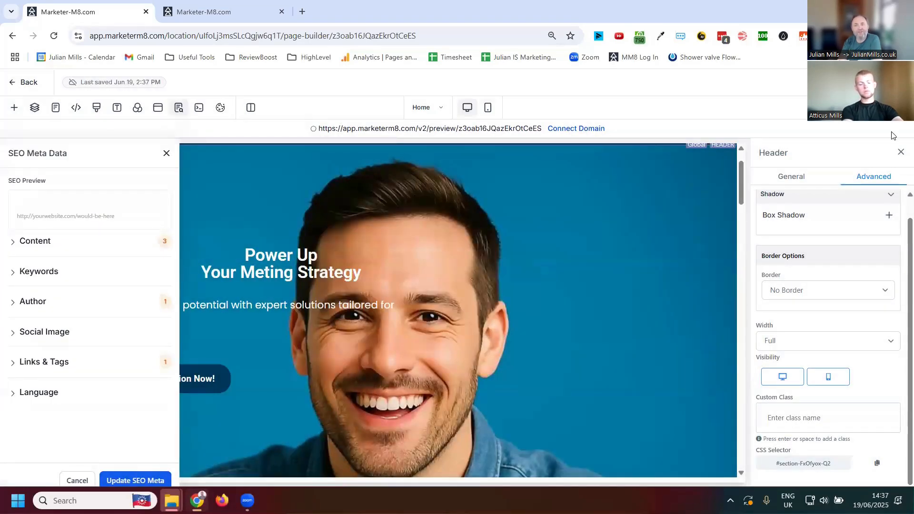
- Start publishing the page, examine the domain choices, and close the domain selection without choosing one
left_click(888, 82)
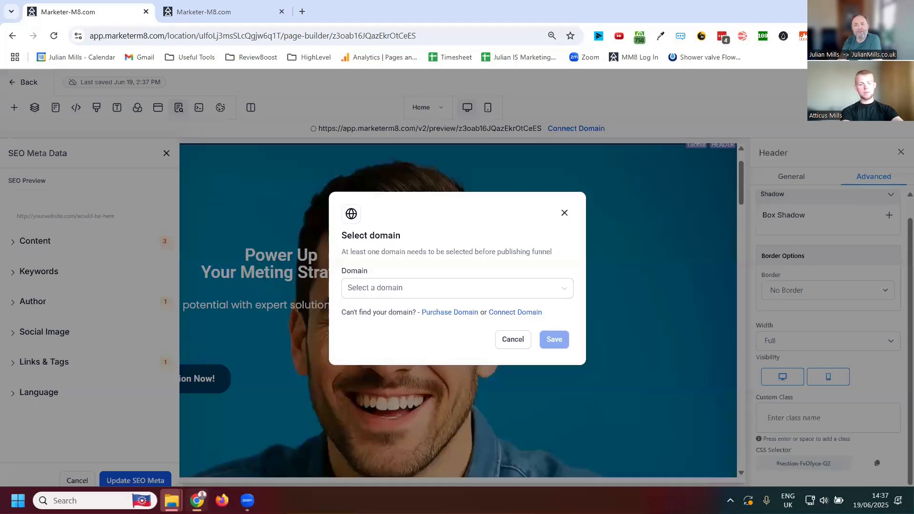
left_click(525, 296)
left_click(565, 214)
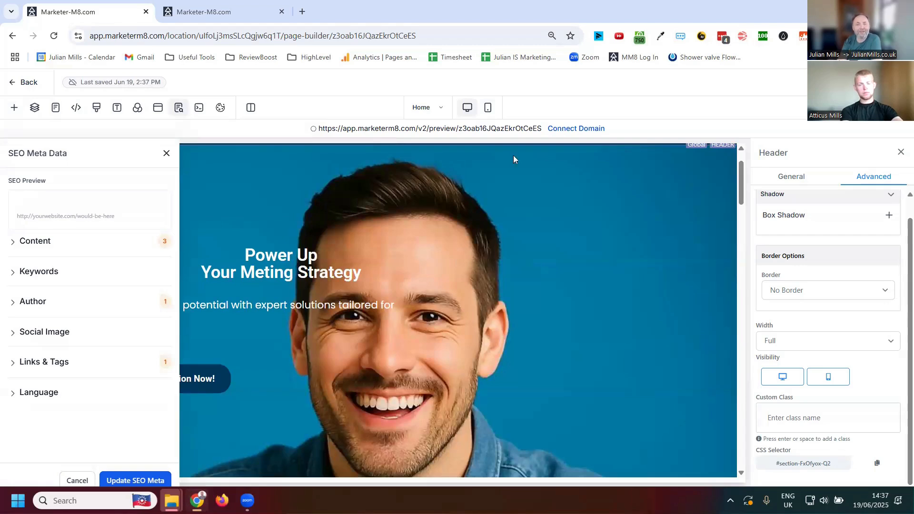
- Open the page preview, review it from the hero form to the Our Story section, and return to the page builder
left_click(461, 129)
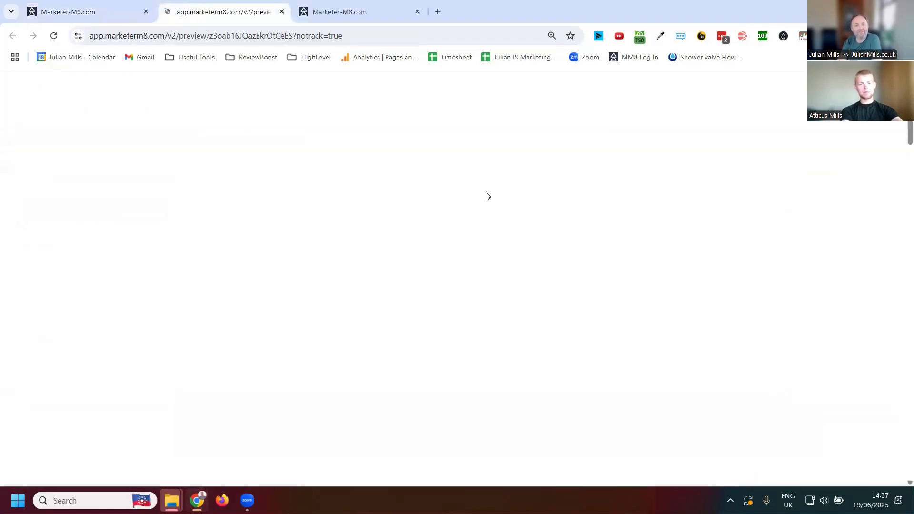
scroll(638, 230, "down", 15)
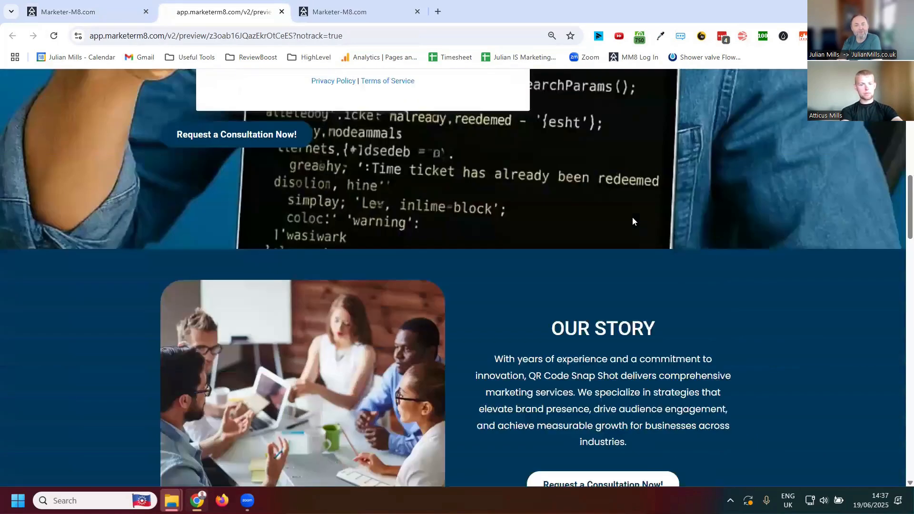
scroll(633, 238, "down", 6)
scroll(635, 267, "up", 15)
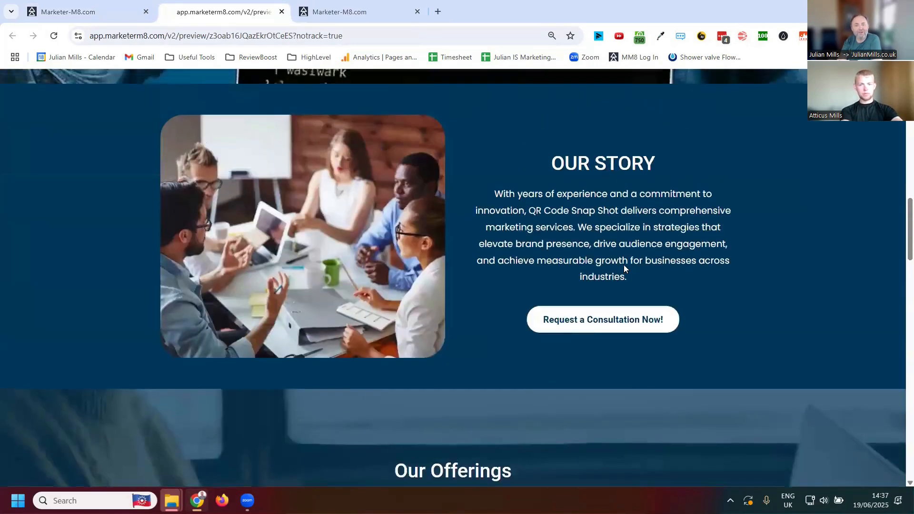
scroll(629, 265, "up", 6)
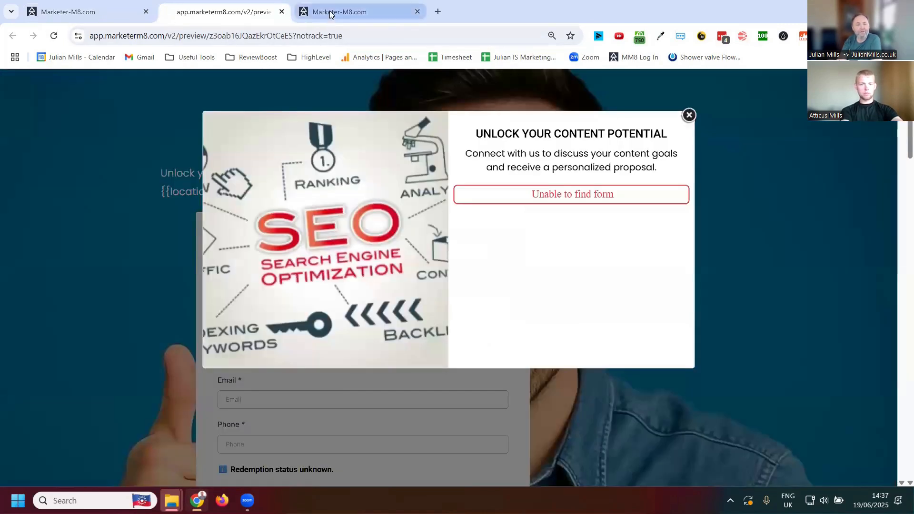
left_click(335, 13)
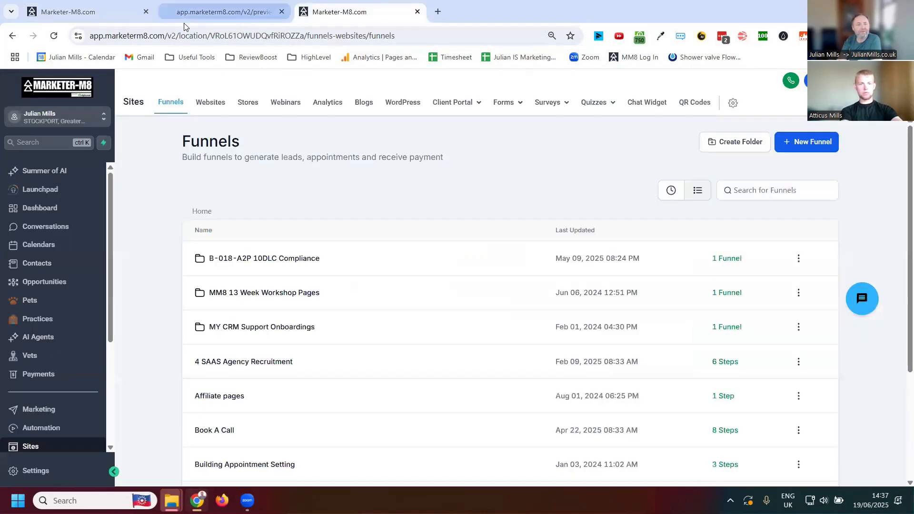
left_click(72, 12)
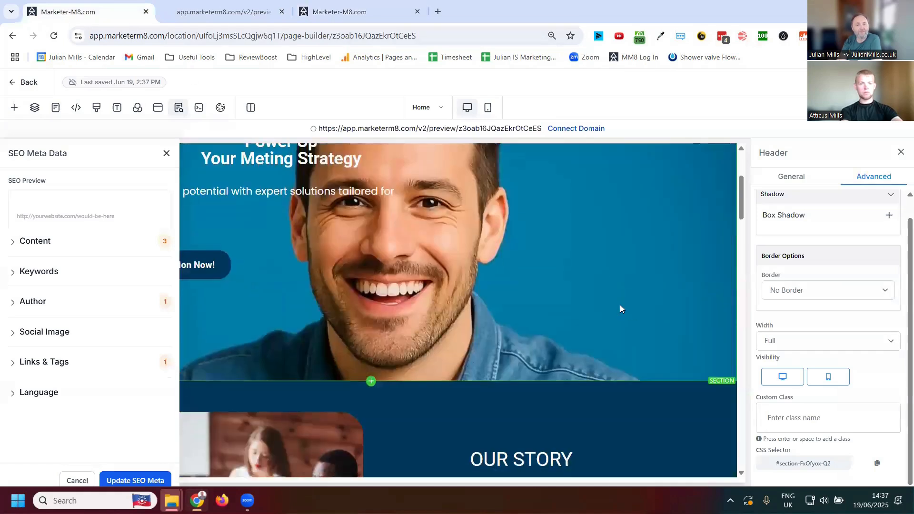
- Close the SEO metadata settings and select the hero paragraph beginning "Unlock your brand's potential"
scroll(620, 309, "down", 4)
scroll(538, 301, "up", 3)
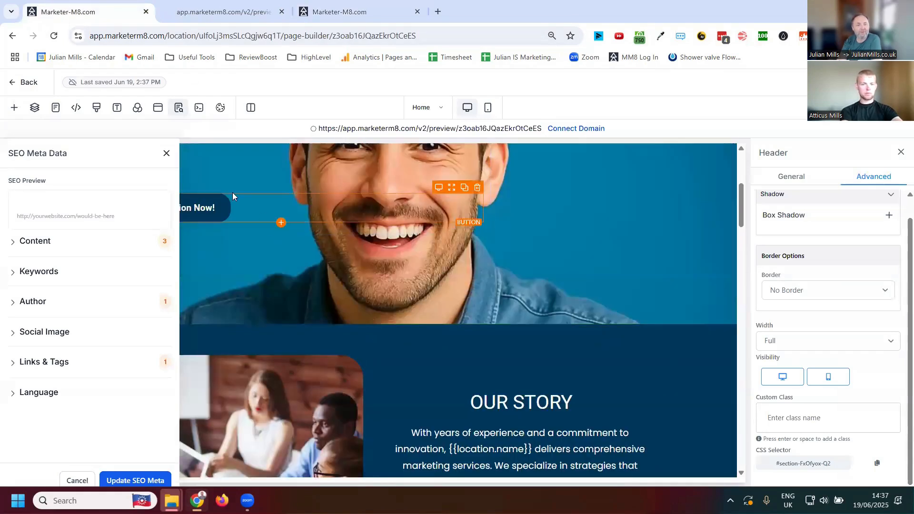
left_click(166, 154)
scroll(341, 274, "up", 5)
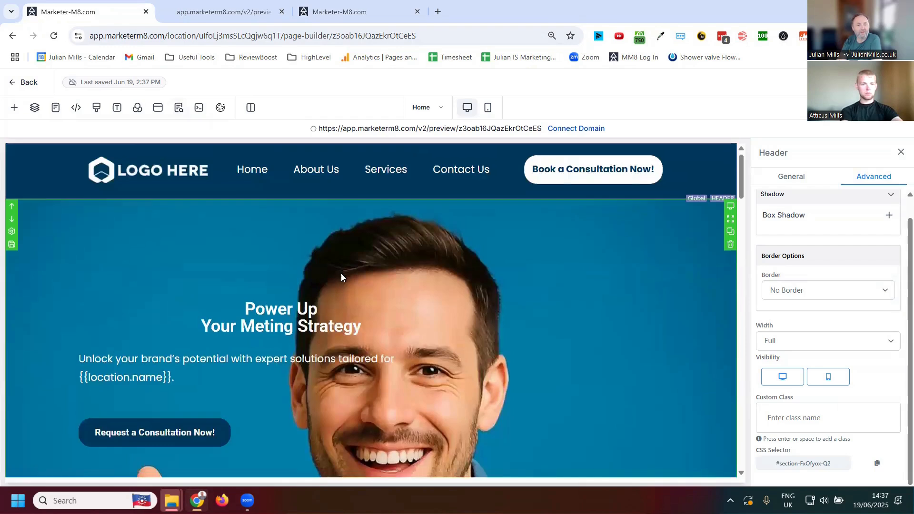
scroll(362, 295, "down", 2)
left_click(324, 247)
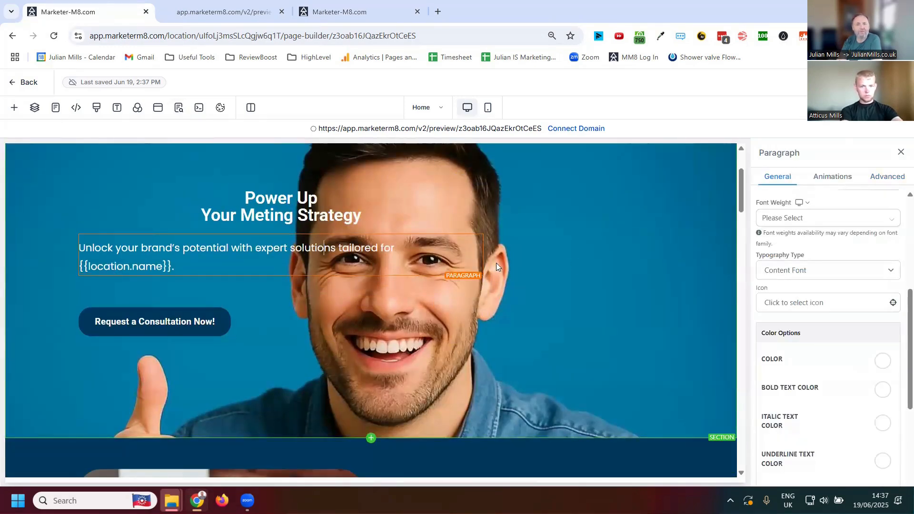
- Open a fresh preview of the page, check the hero section, and return to the page builder
left_click(460, 128)
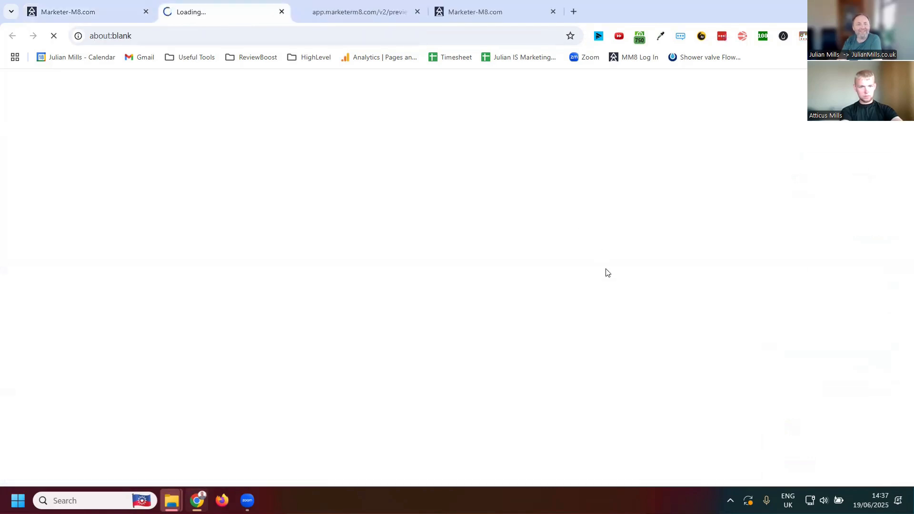
scroll(528, 309, "down", 2)
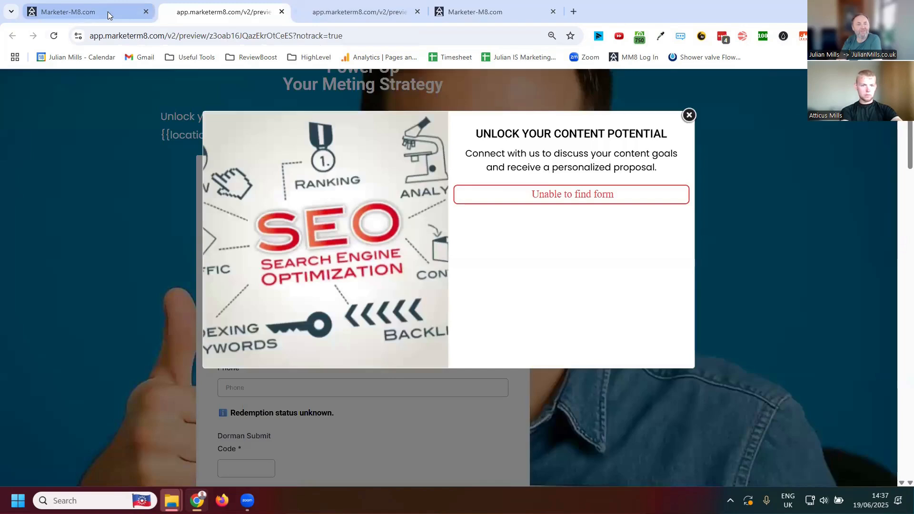
left_click(129, 8)
- Compare the hero section in the mobile layout with the desktop layout, ending in the desktop layout
scroll(490, 364, "down", 2)
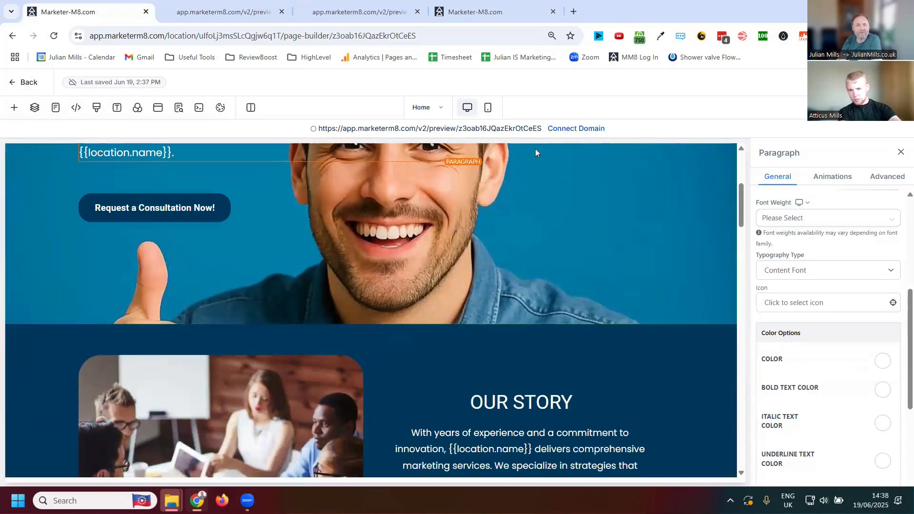
scroll(556, 231, "up", 2)
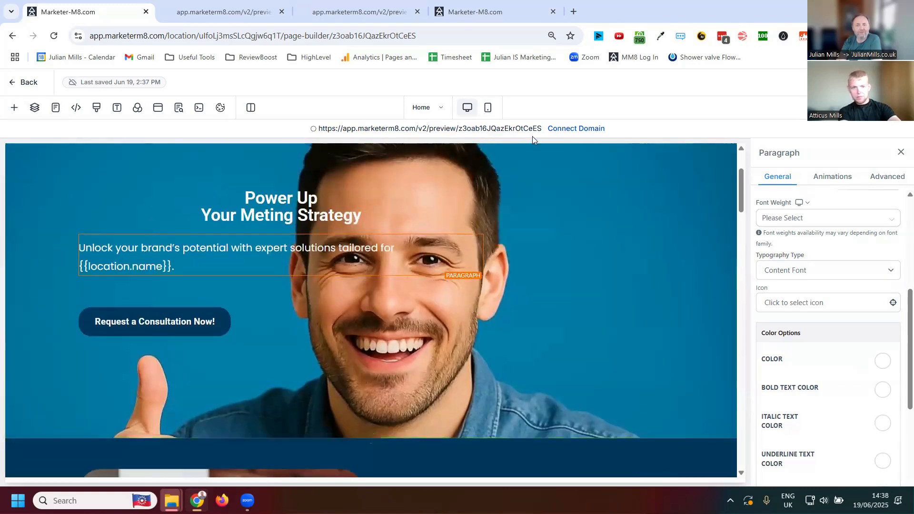
left_click(488, 107)
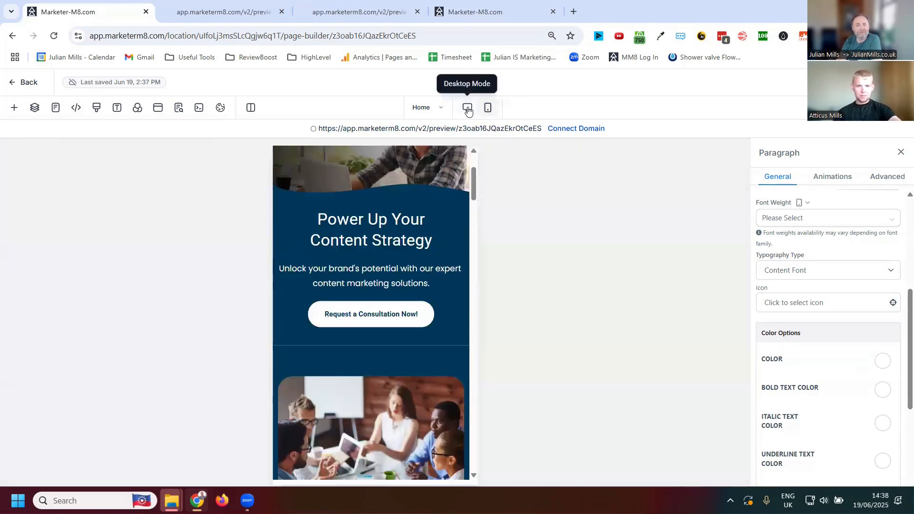
left_click(467, 109)
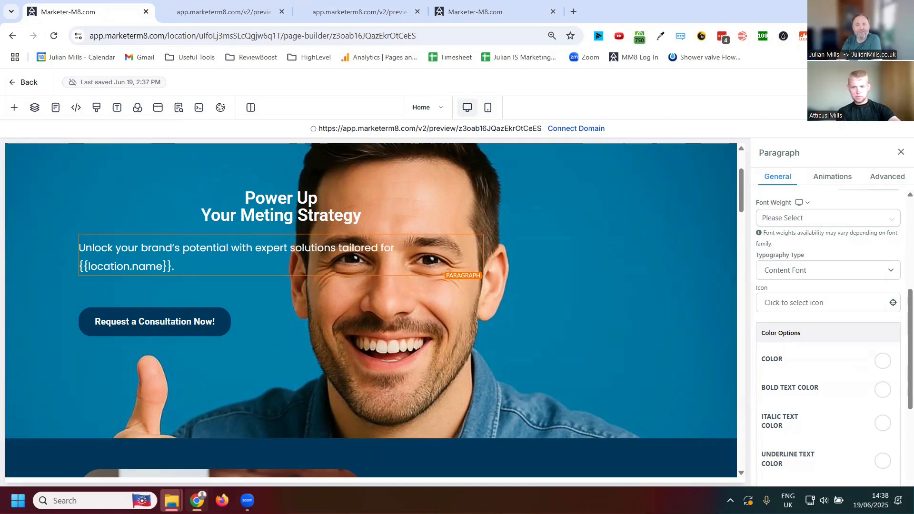
- Request publishing again, cancel the domain selection, and check the page in a new preview before returning to the builder
left_click(886, 82)
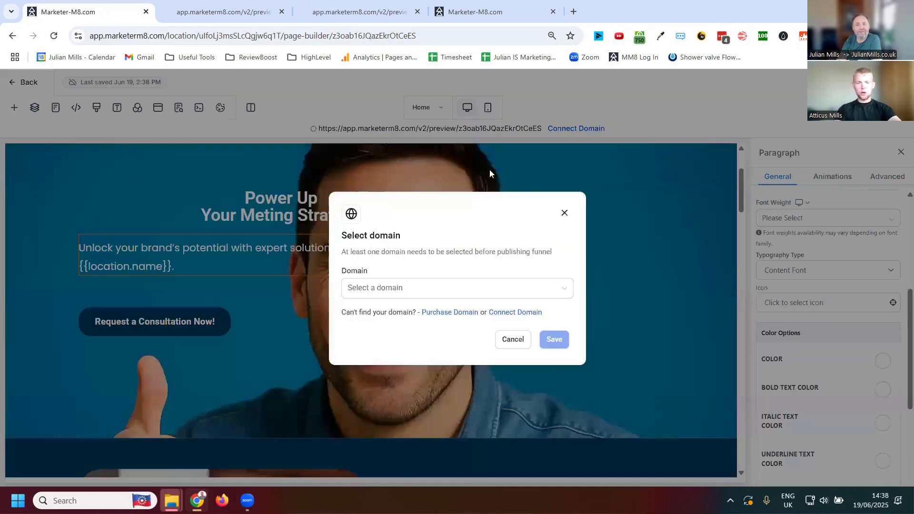
left_click(513, 339)
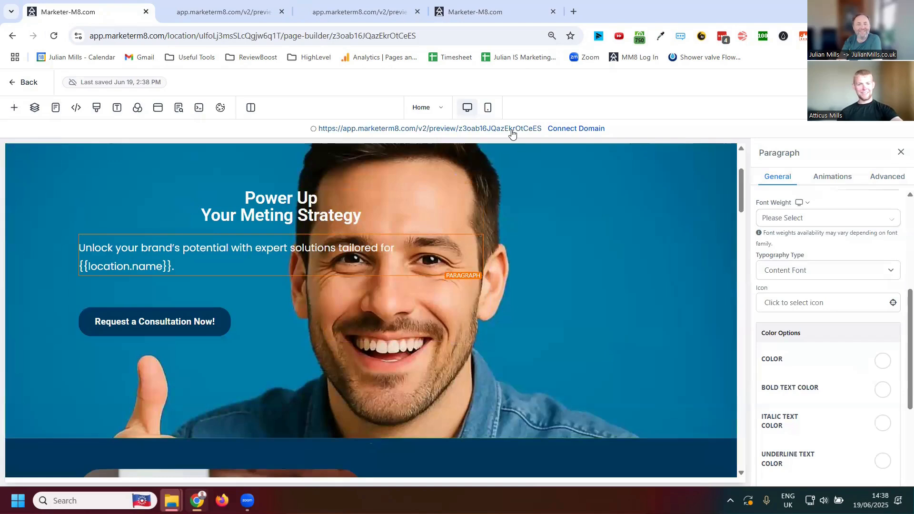
left_click(512, 129)
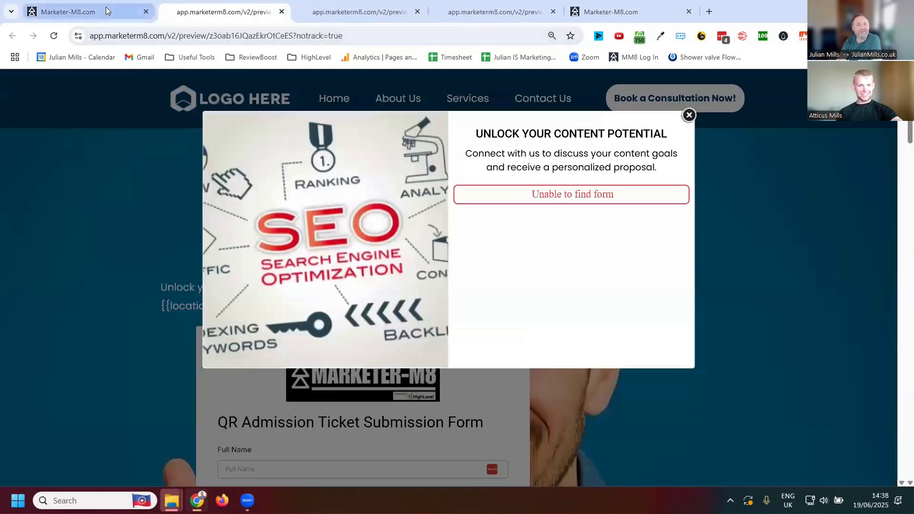
left_click(106, 7)
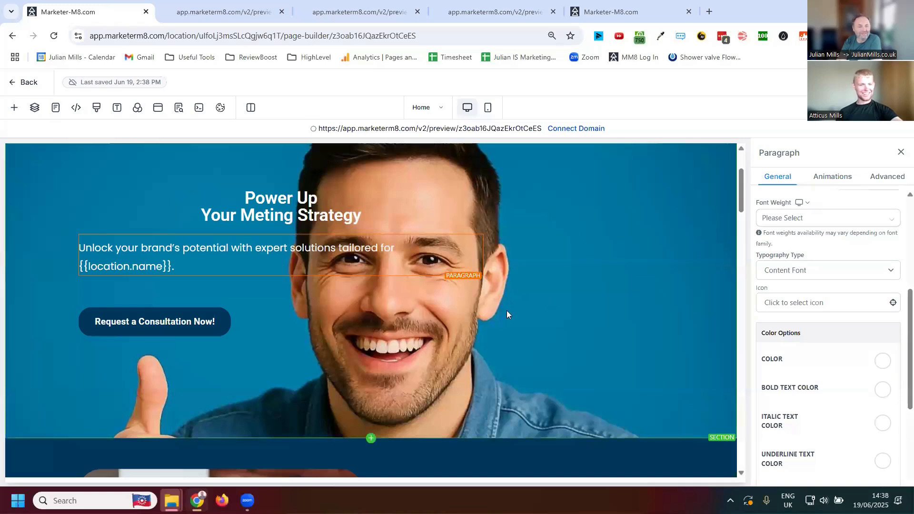
- Delete the paragraph below the "Power Up Your Meting Strategy" heading in the hero section
scroll(476, 309, "up", 3)
left_click(405, 333)
left_click(326, 378)
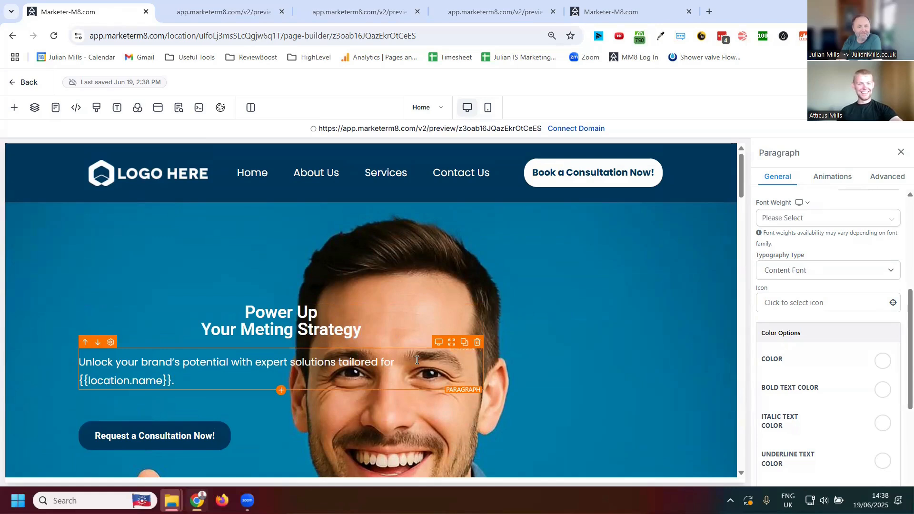
left_click(478, 343)
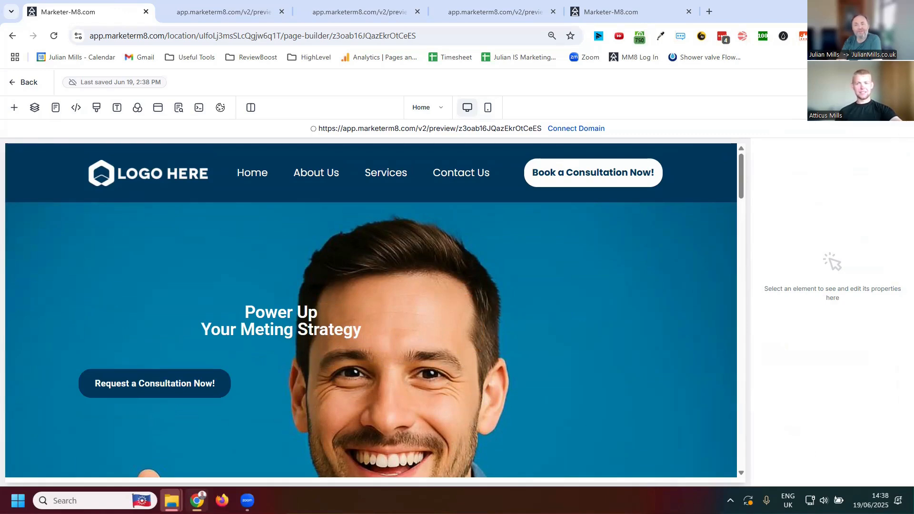
- Dismiss the domain selection after requesting publishing, check the hero without its paragraph in a new preview, and return to the builder
left_click(887, 82)
left_click(564, 212)
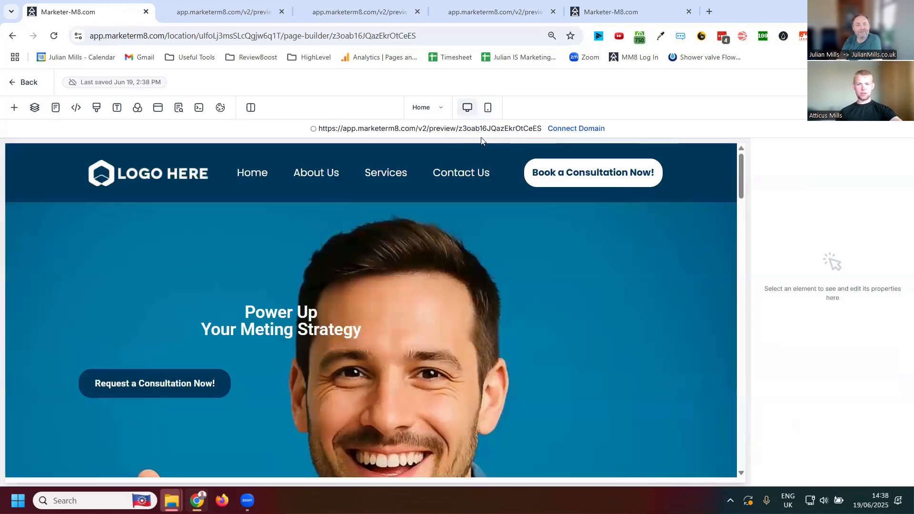
left_click(450, 129)
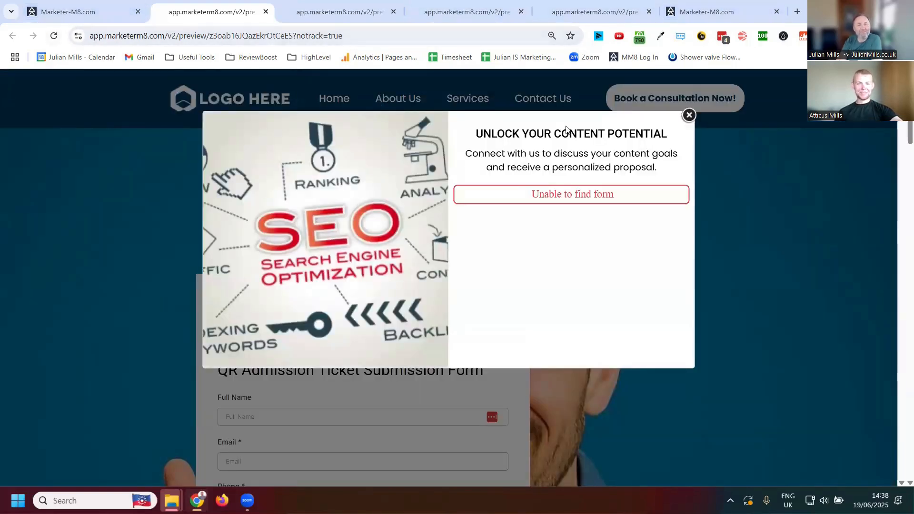
left_click(114, 12)
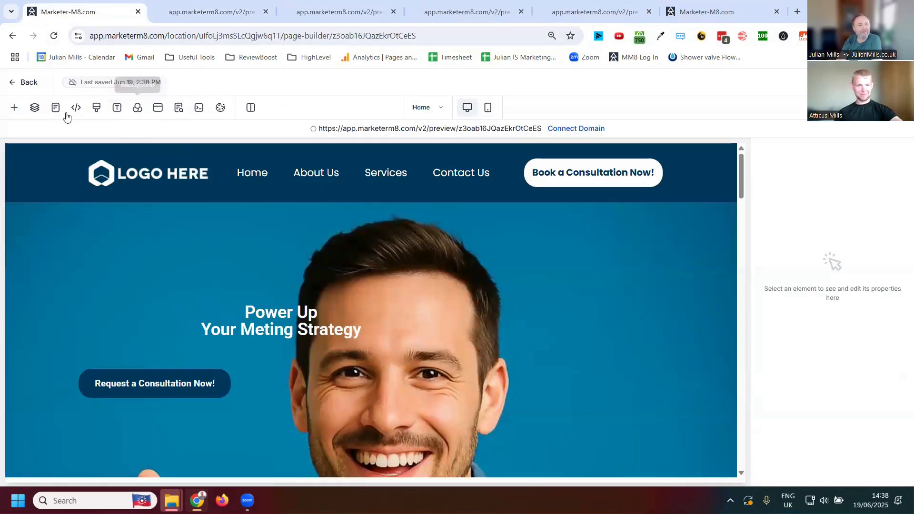
- Examine the "Unlock Your Content Potential" popup in the popup editor, close it, and review the hero and Our Story sections
left_click(157, 108)
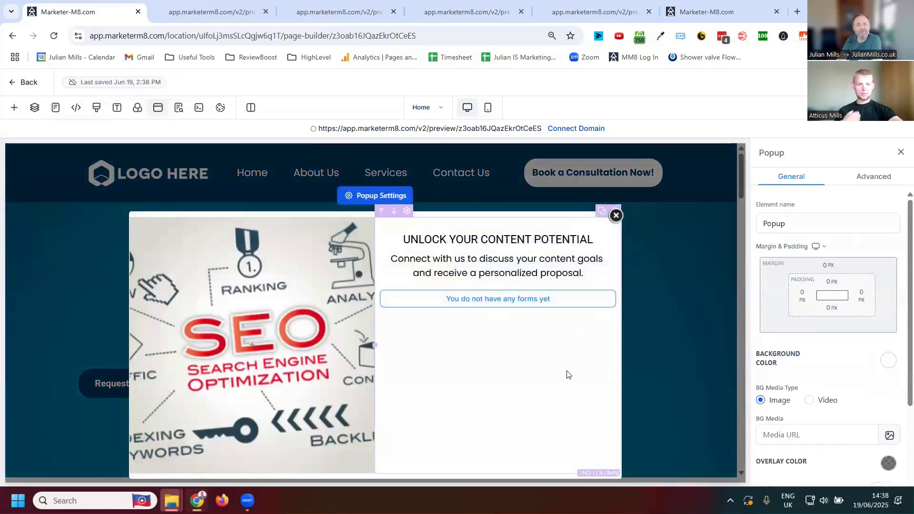
left_click(615, 217)
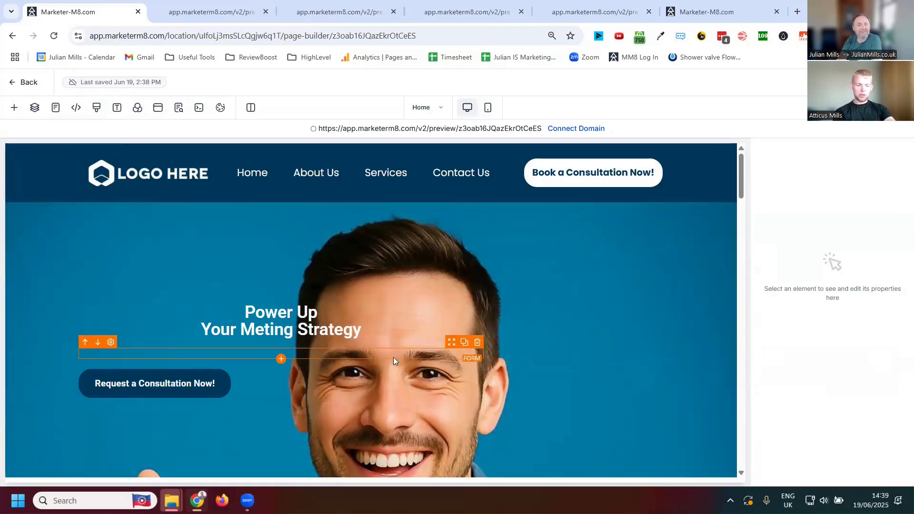
scroll(380, 357, "down", 3)
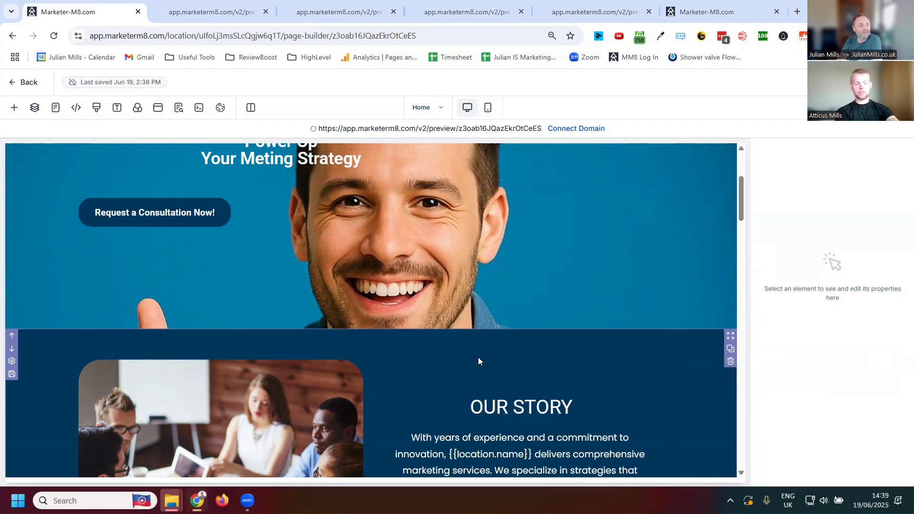
scroll(377, 287, "up", 3)
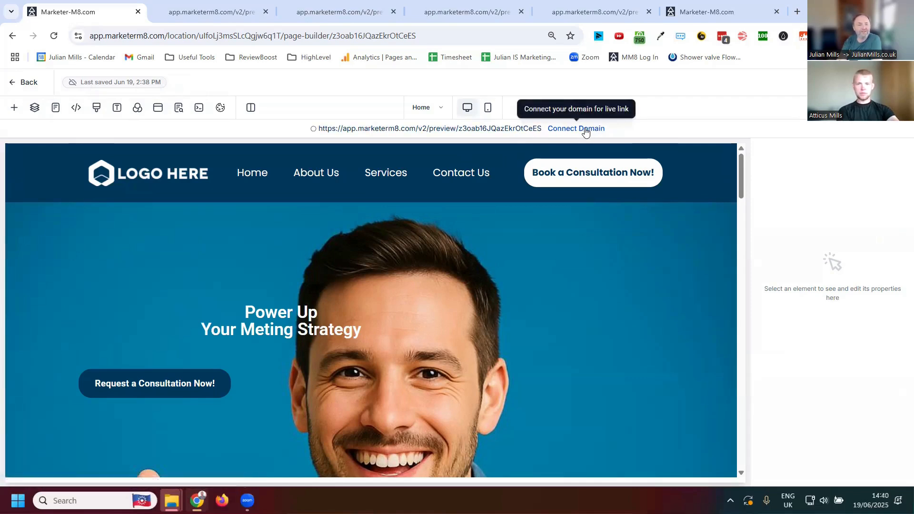
- Leave the page builder and open the options for connecting a domain in the account's Domains settings
left_click(15, 83)
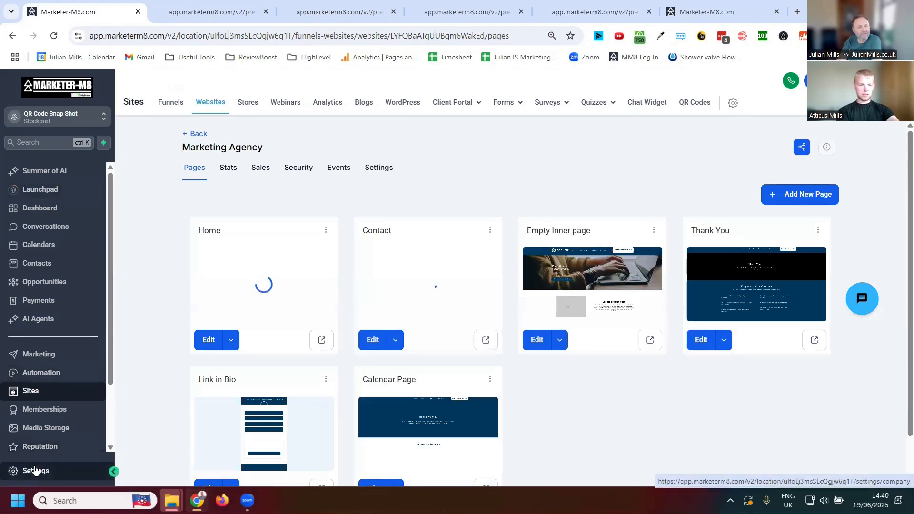
left_click(36, 470)
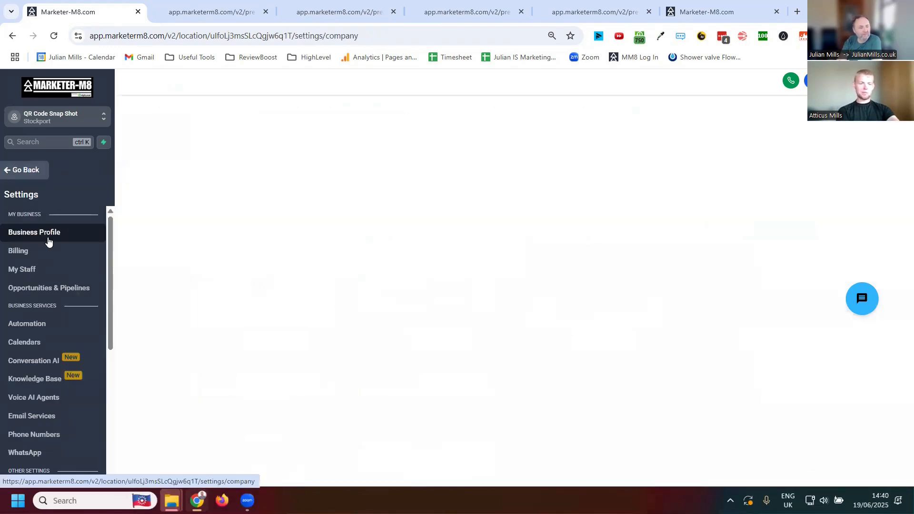
scroll(52, 264, "down", 3)
scroll(56, 297, "down", 1)
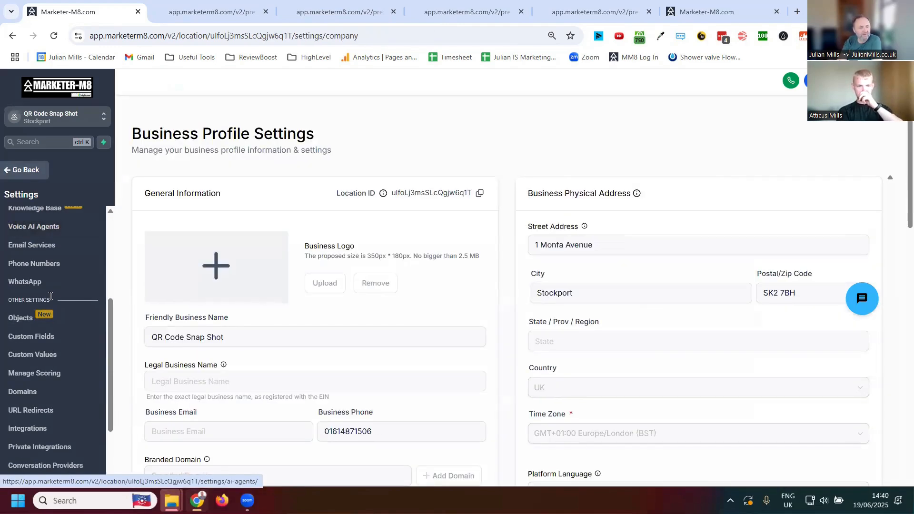
left_click(21, 391)
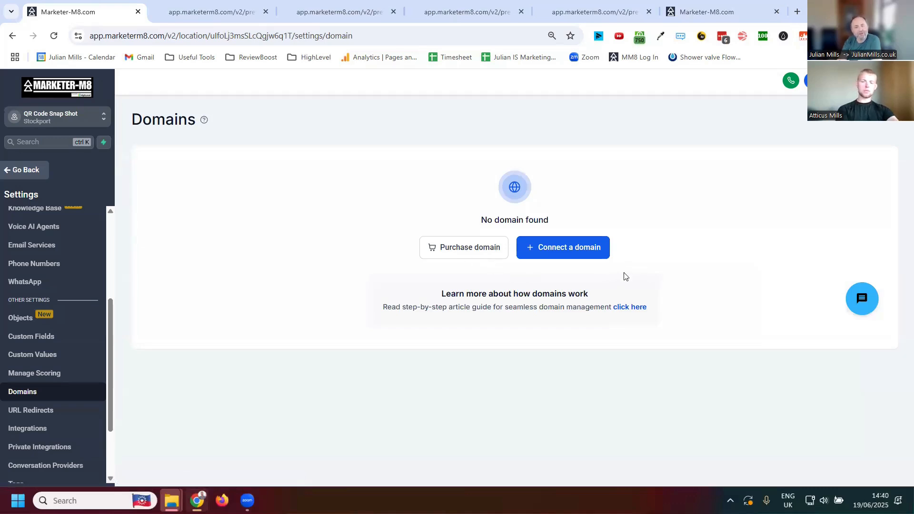
left_click(588, 253)
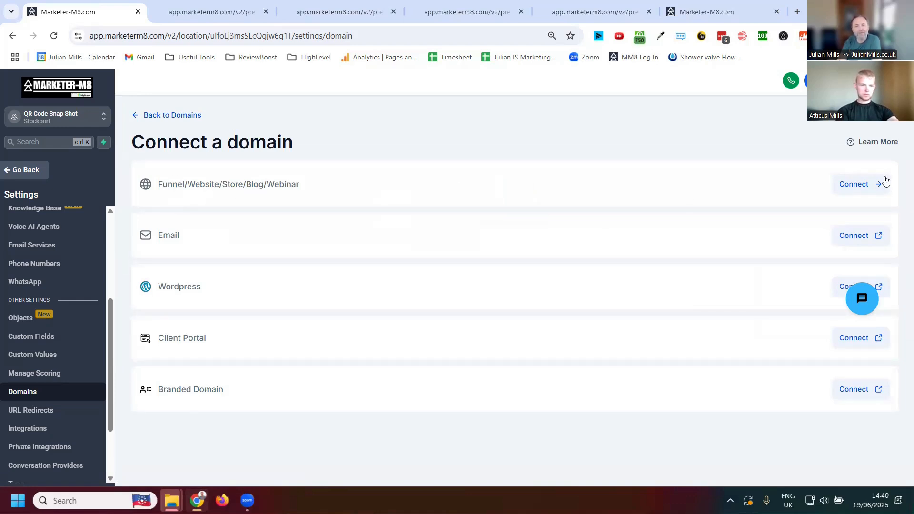
left_click(847, 192)
left_click(395, 199)
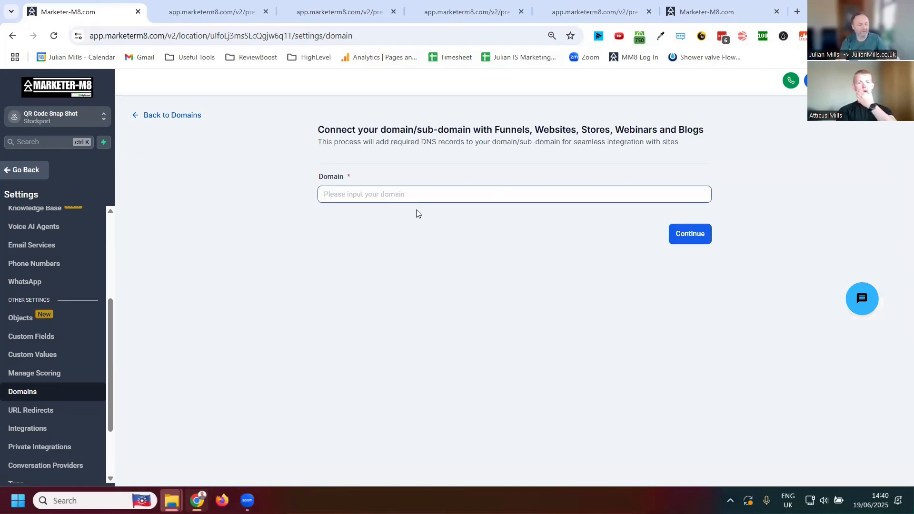
type("www")
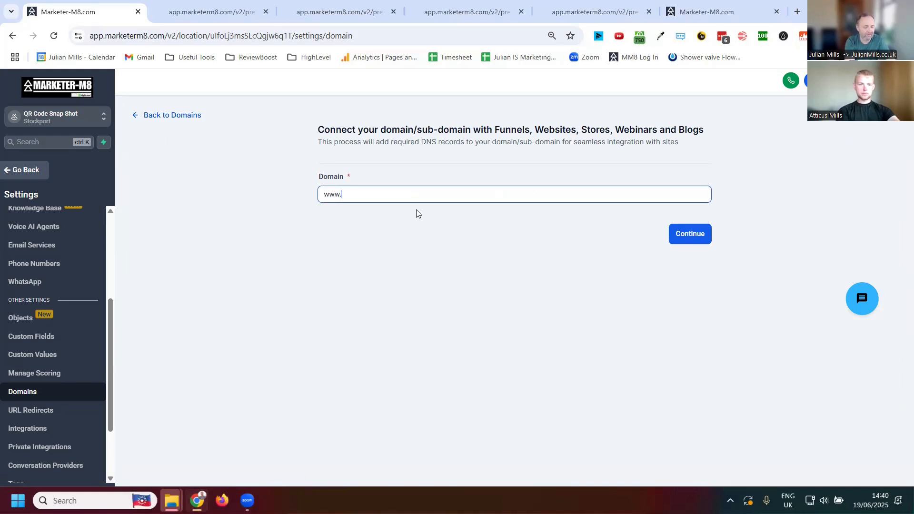
type(".bob.com")
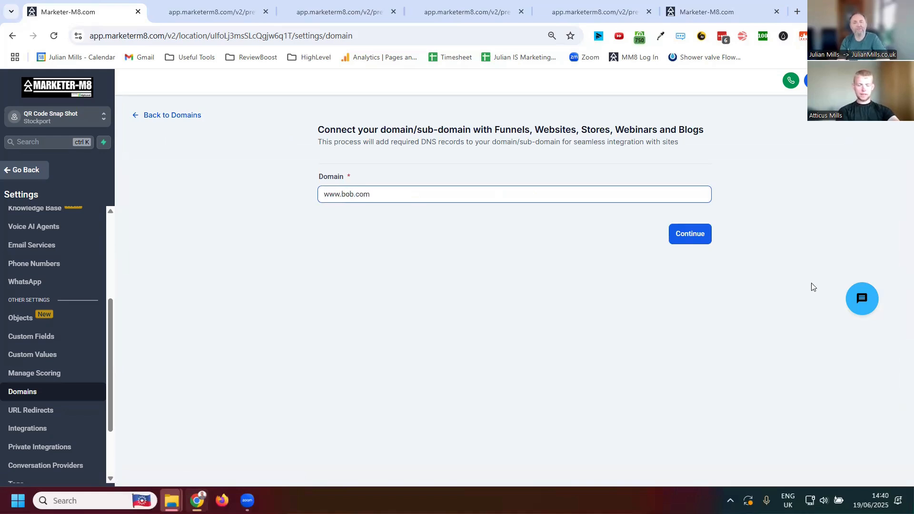
left_click(693, 236)
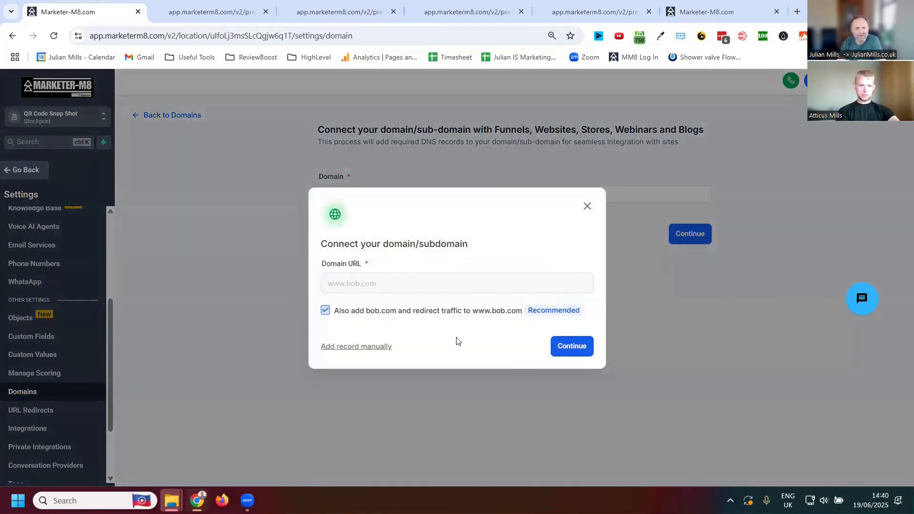
left_click(570, 347)
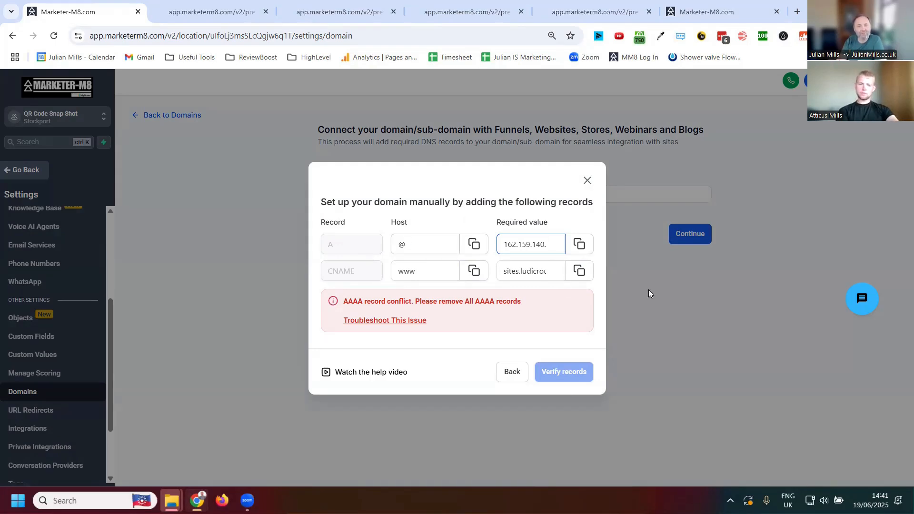
left_click(587, 180)
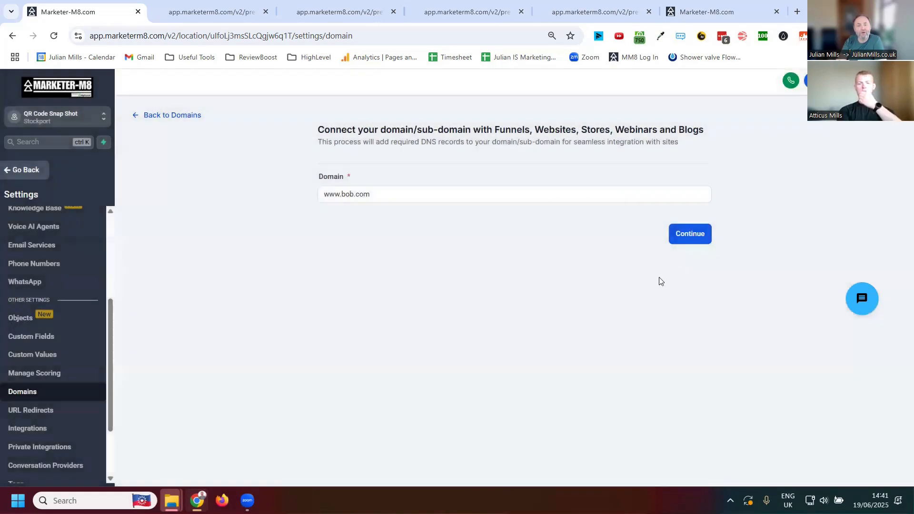
- Return to the Domains overview, look at the domain purchase page, and leave the settings
left_click(164, 116)
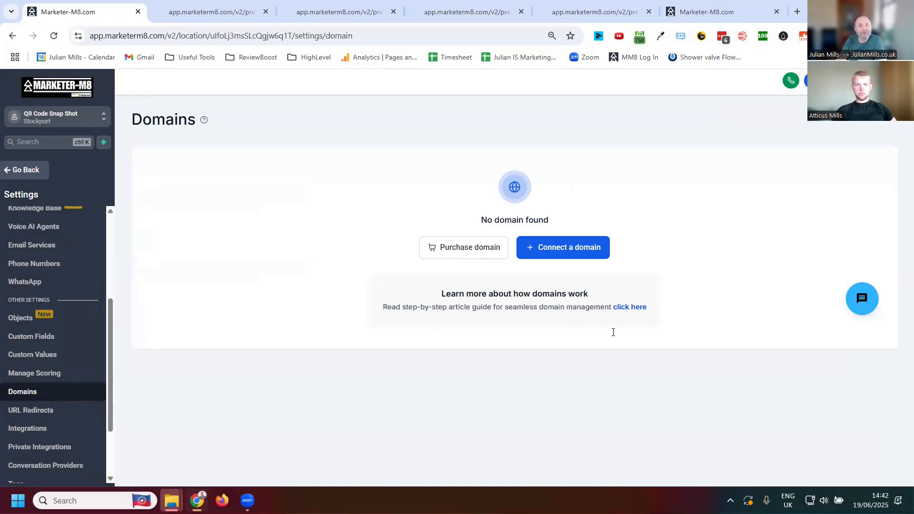
left_click(461, 248)
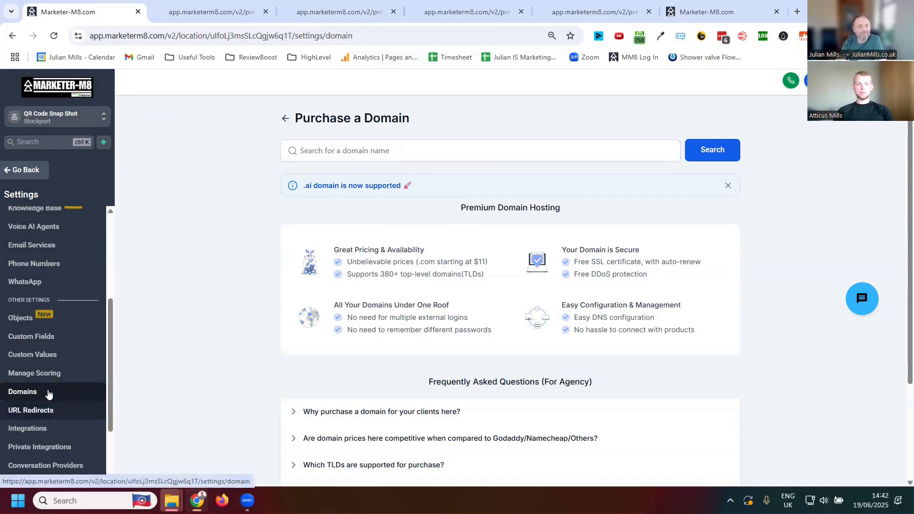
left_click(14, 173)
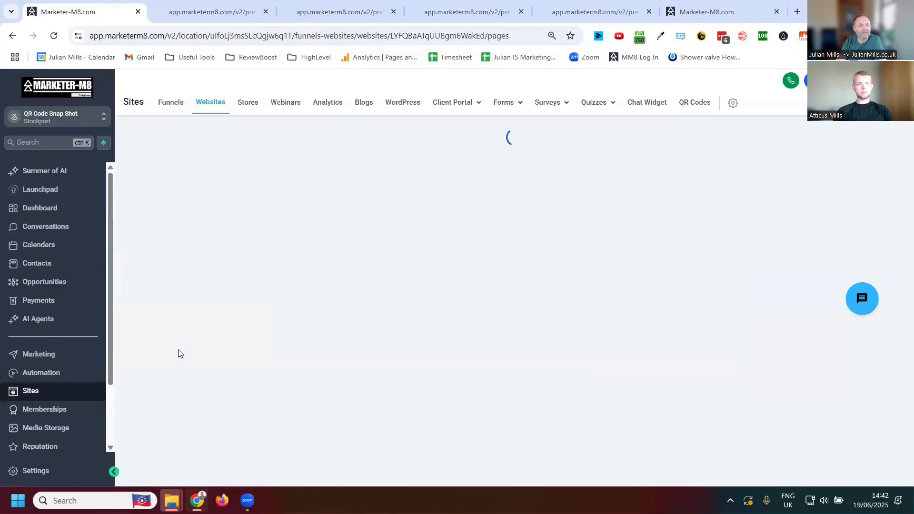
- Clone the Marketing Agency website as Marketing Agency Copy in the QR Code Snap Shot location
left_click(213, 101)
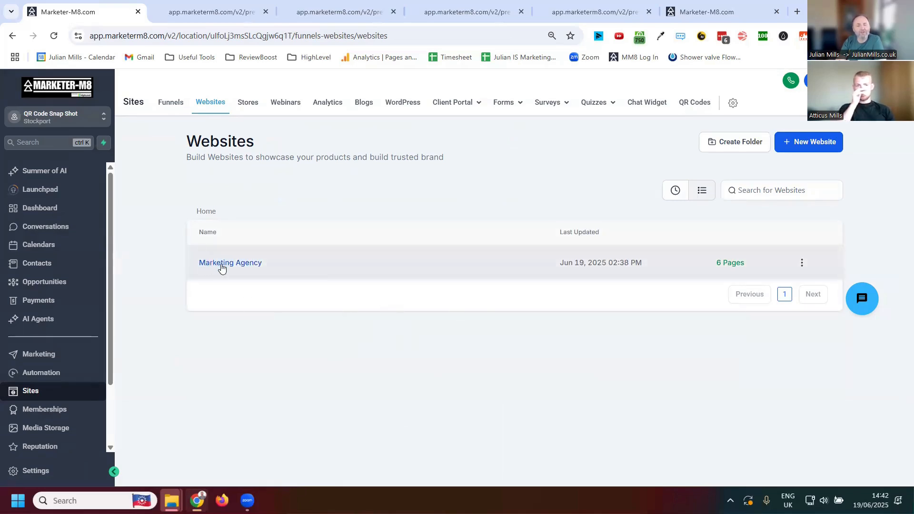
left_click(802, 262)
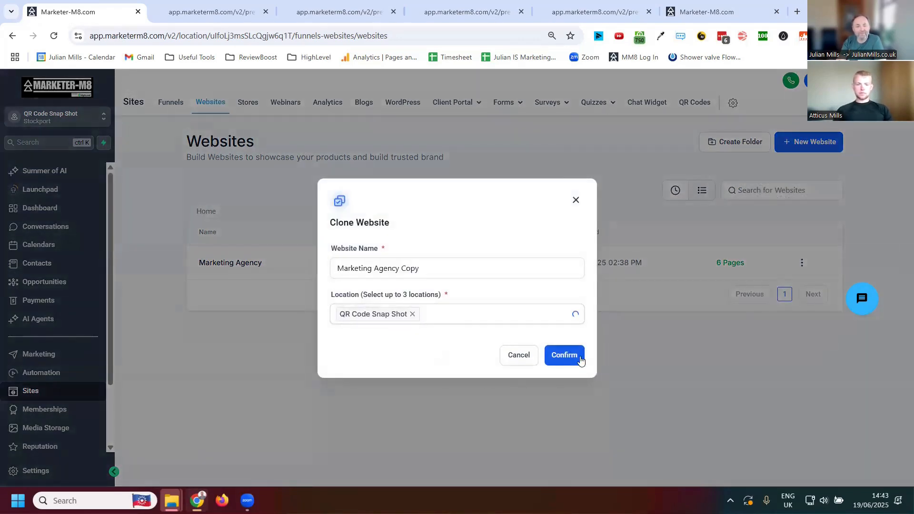
left_click(576, 357)
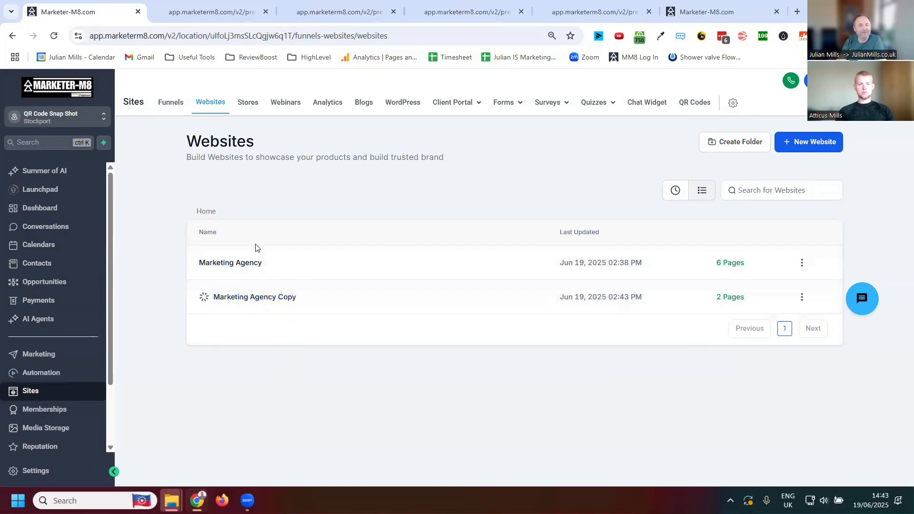
- Open the original Marketing Agency website and permanently delete its Calendar Page, confirming with DELETE
left_click(803, 263)
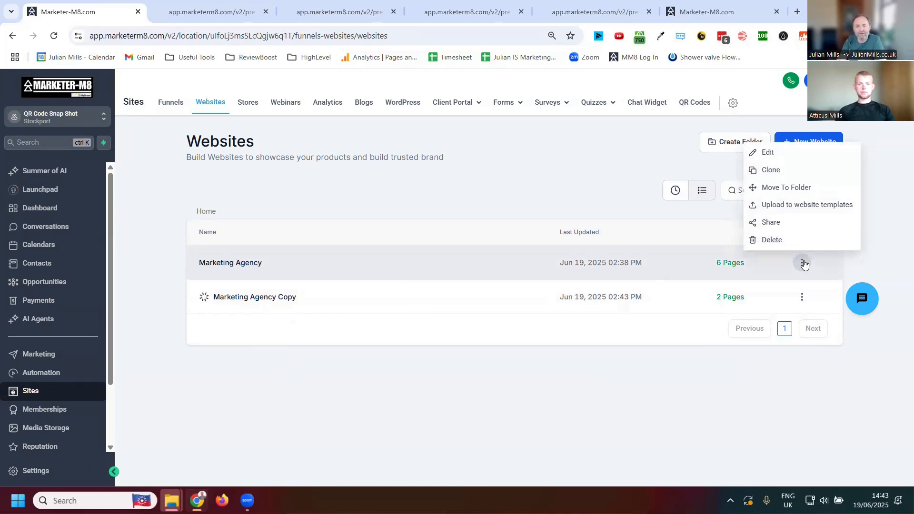
left_click(241, 262)
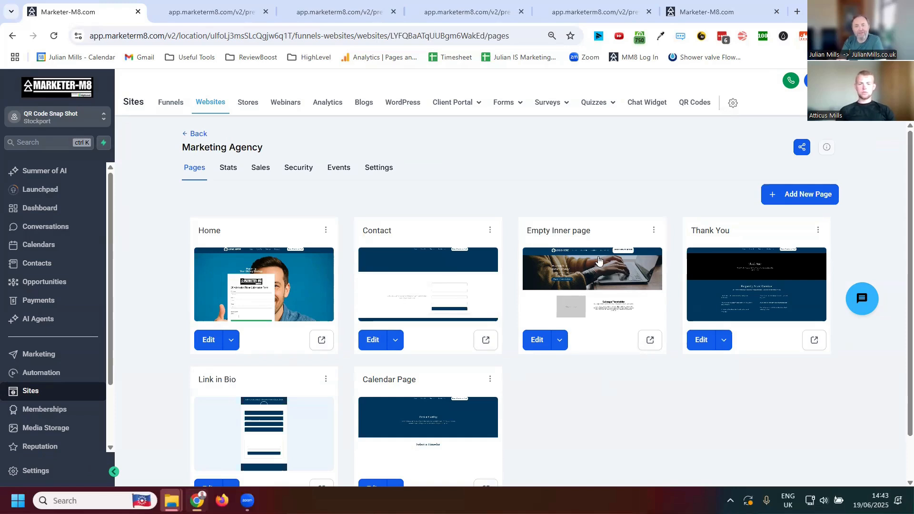
scroll(706, 371, "down", 1)
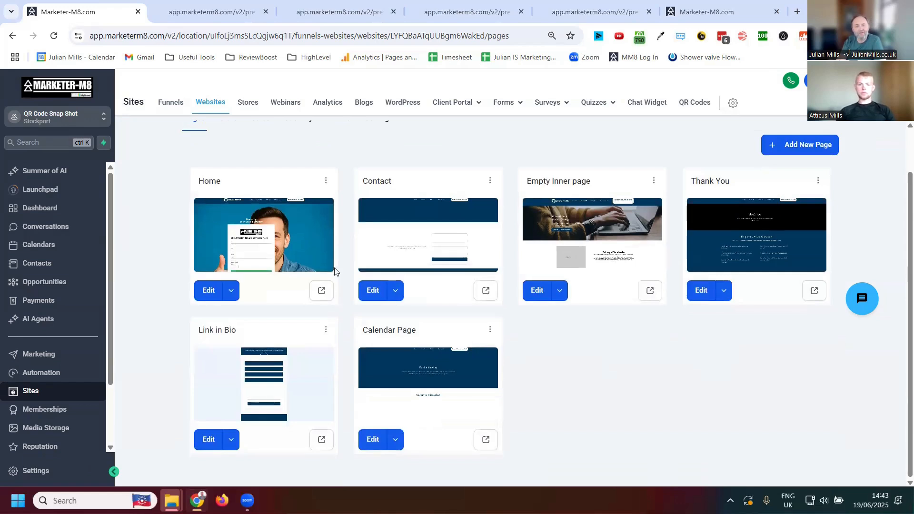
left_click(490, 334)
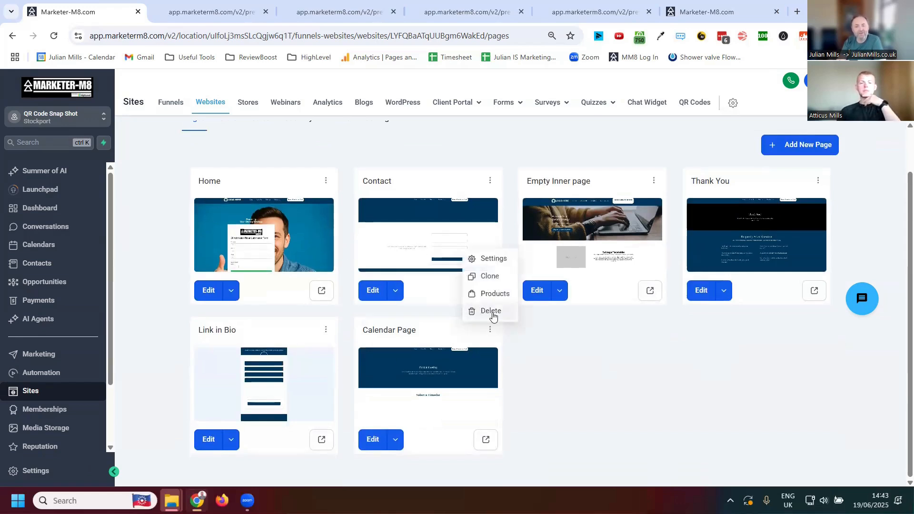
left_click(491, 311)
left_click(430, 314)
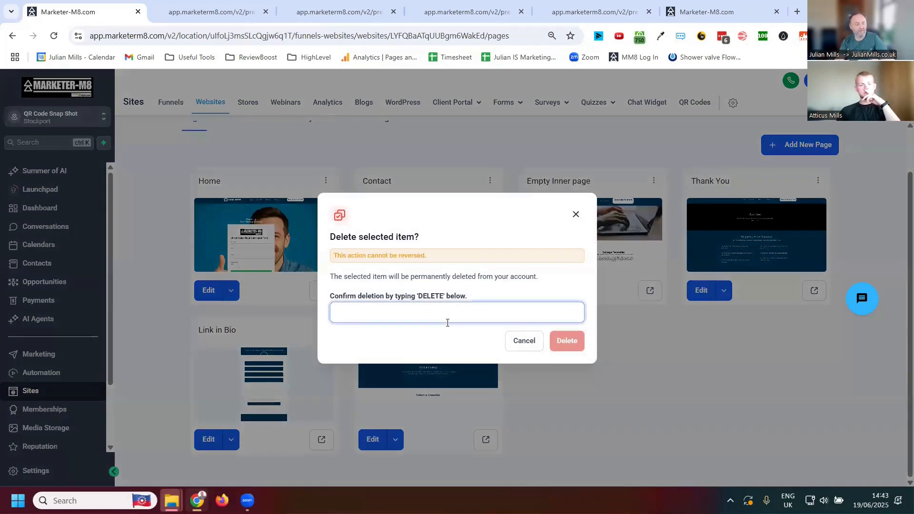
type("DELETE")
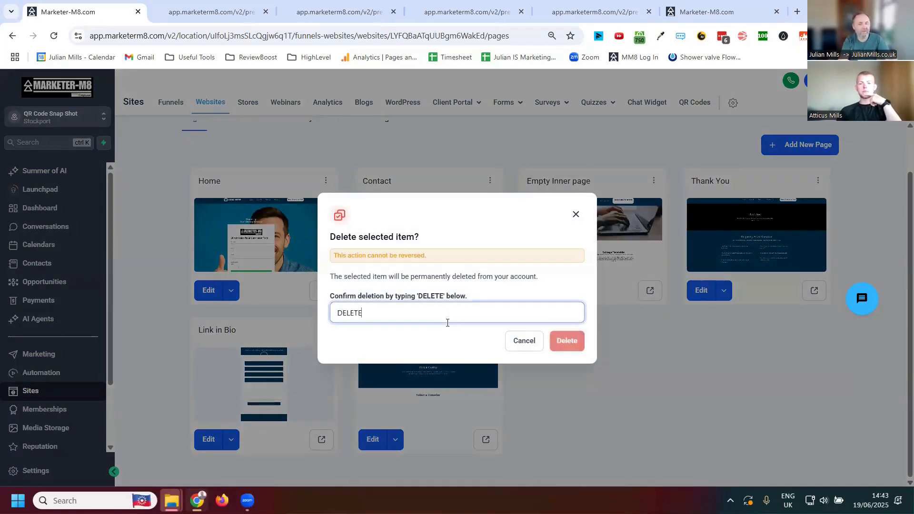
left_click(565, 342)
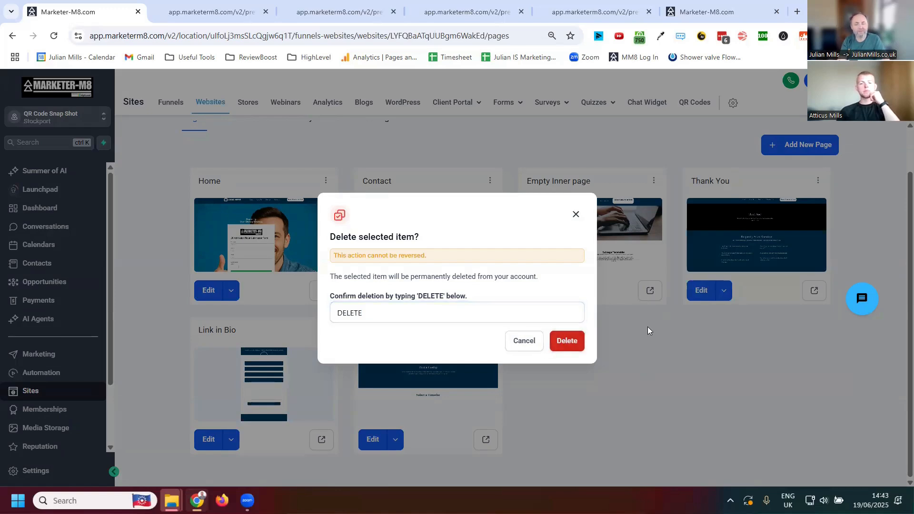
left_click(569, 341)
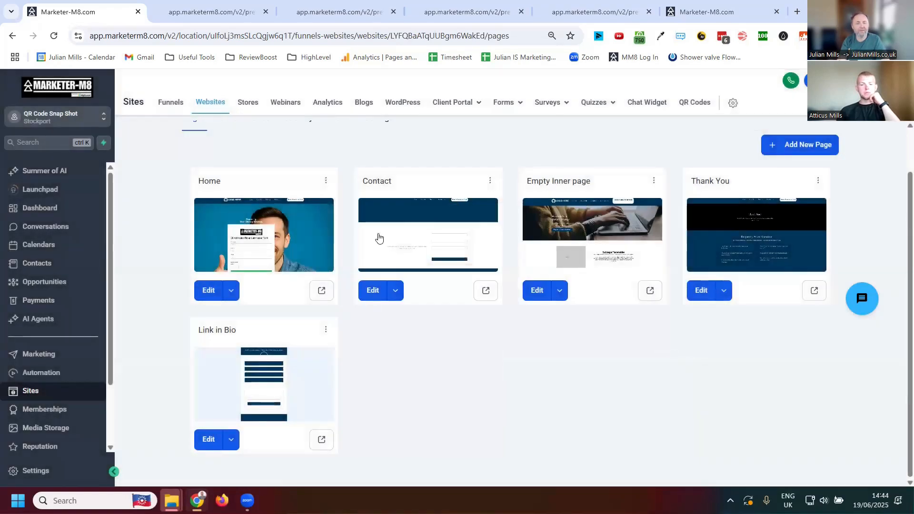
- Clone the Link in Bio page of the Marketing Agency website
left_click(326, 329)
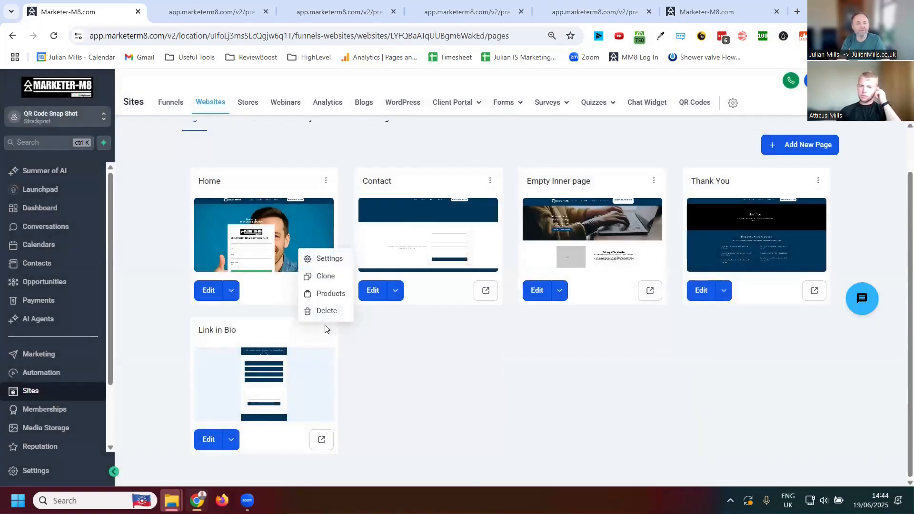
left_click(329, 277)
left_click(508, 269)
left_click(383, 341)
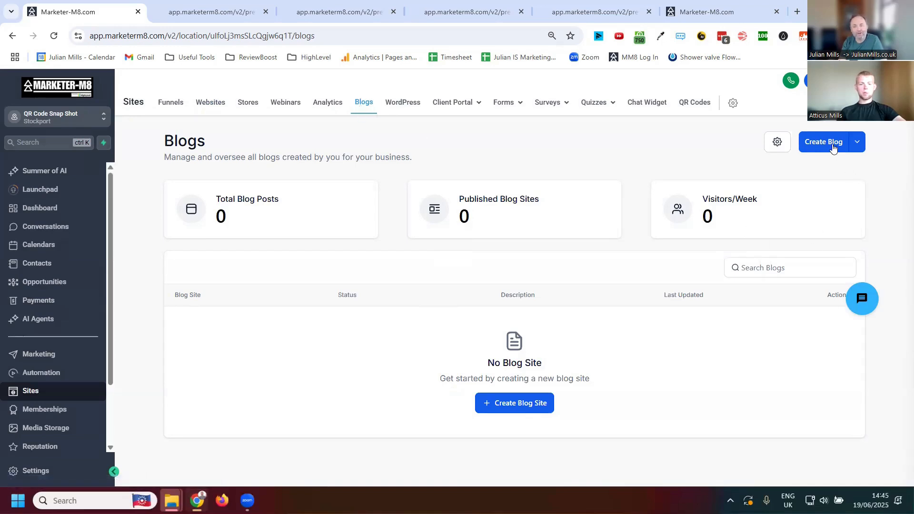
- Start setting up a blog site titled Test blog, check its domain and slug fields, then abandon it and view the blog creation options
left_click(813, 147)
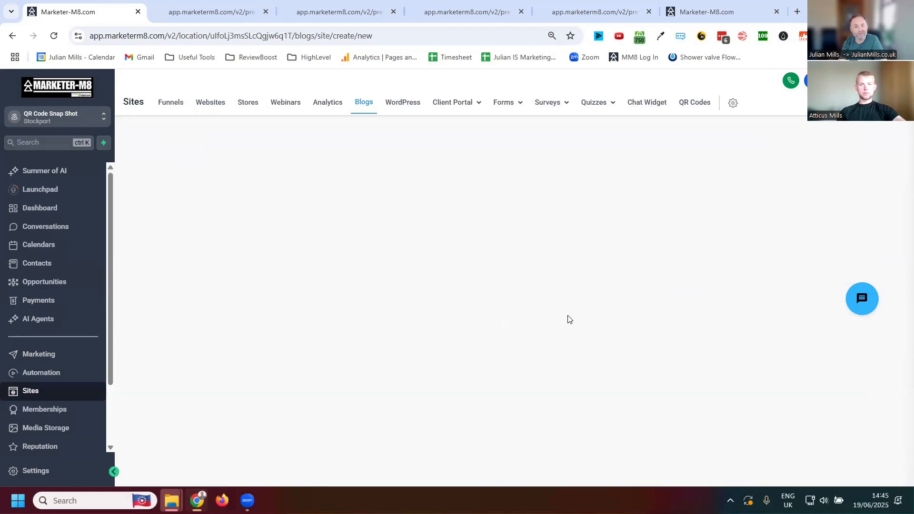
left_click(486, 198)
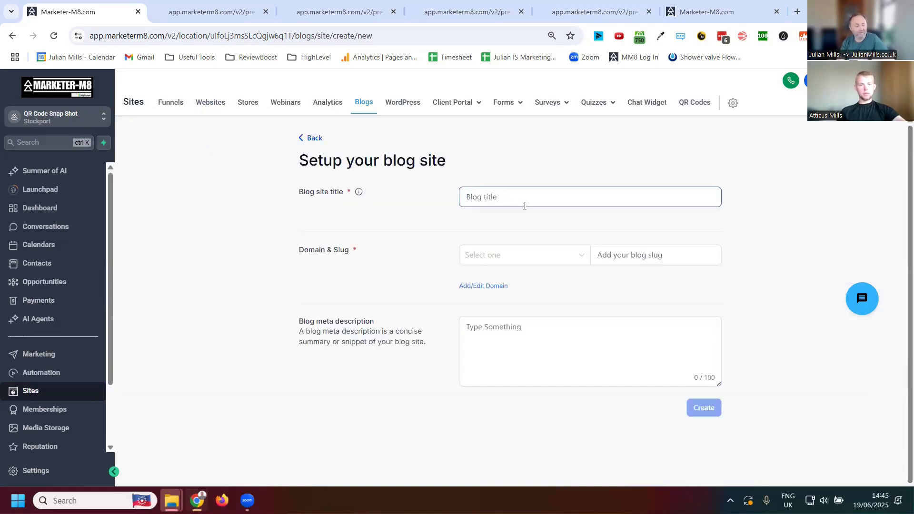
type("Test")
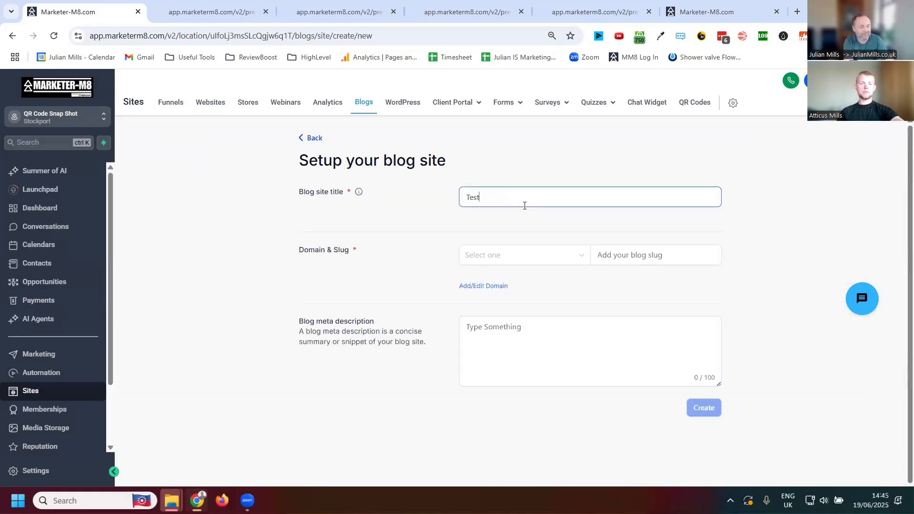
type(" blog")
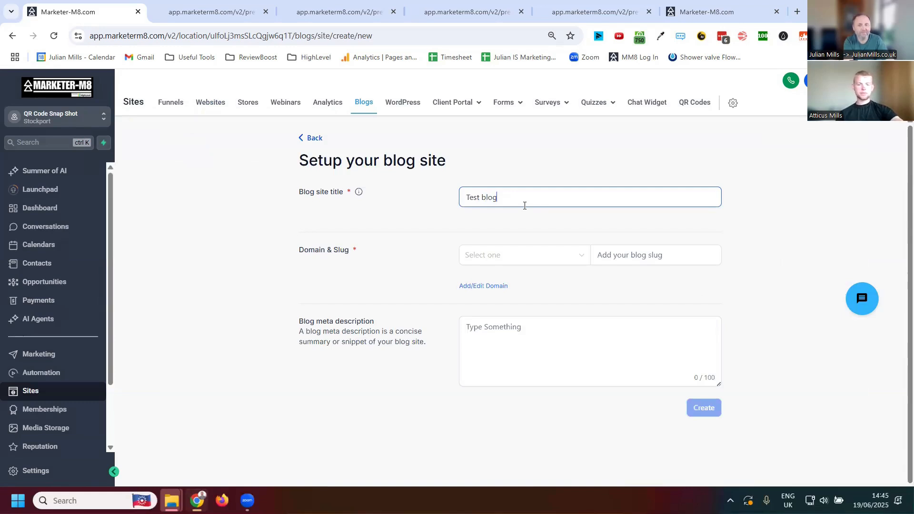
left_click(792, 285)
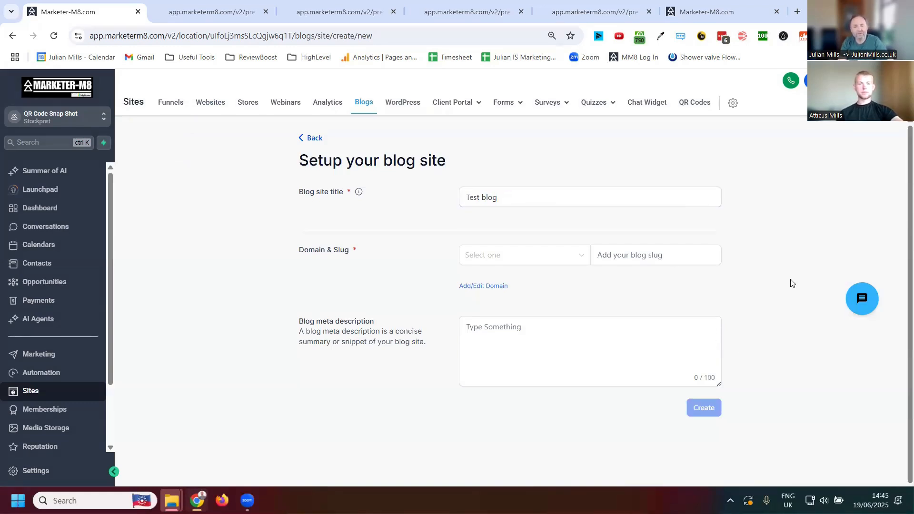
left_click(491, 255)
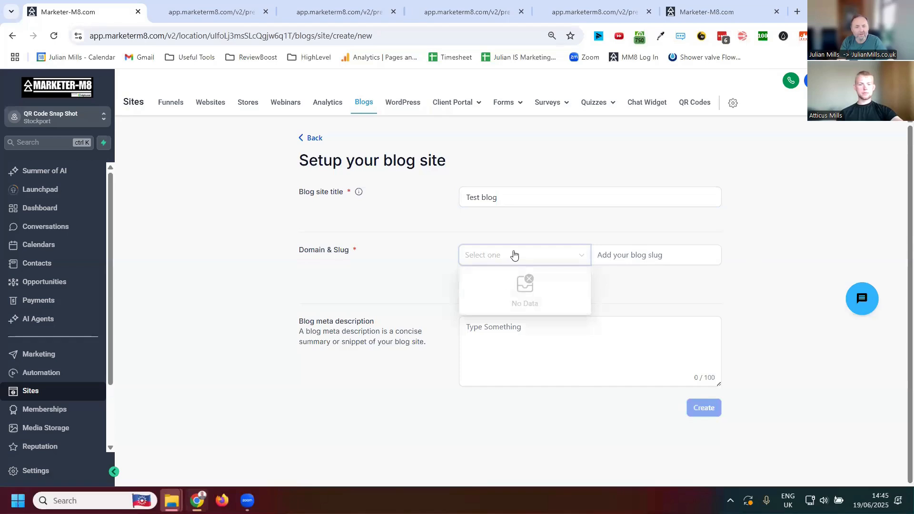
left_click(619, 258)
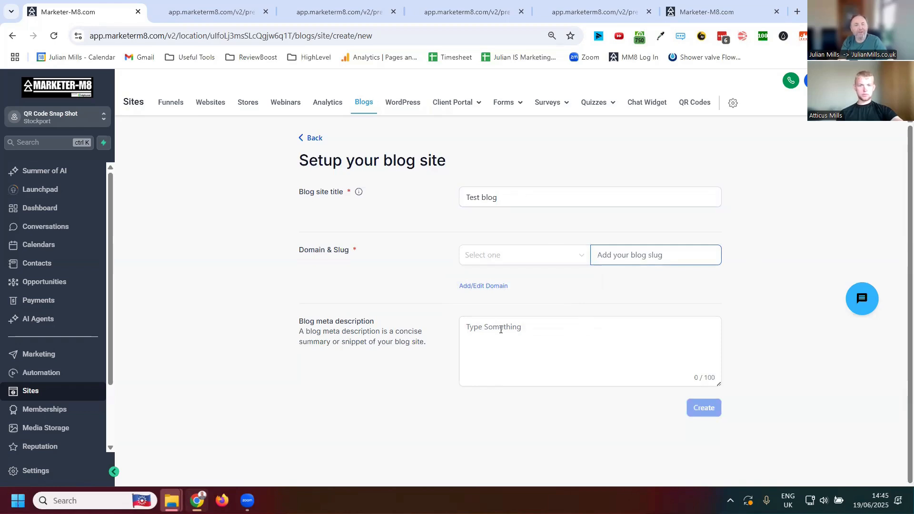
left_click(314, 138)
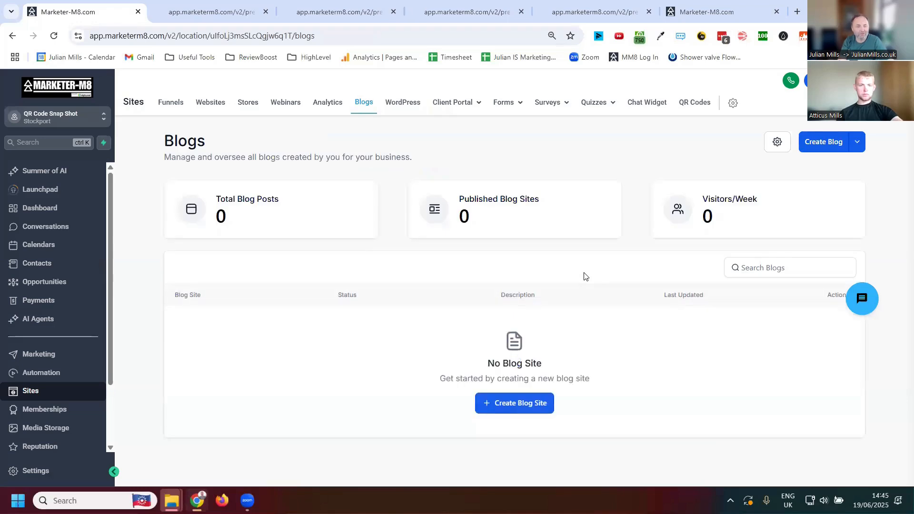
left_click(858, 143)
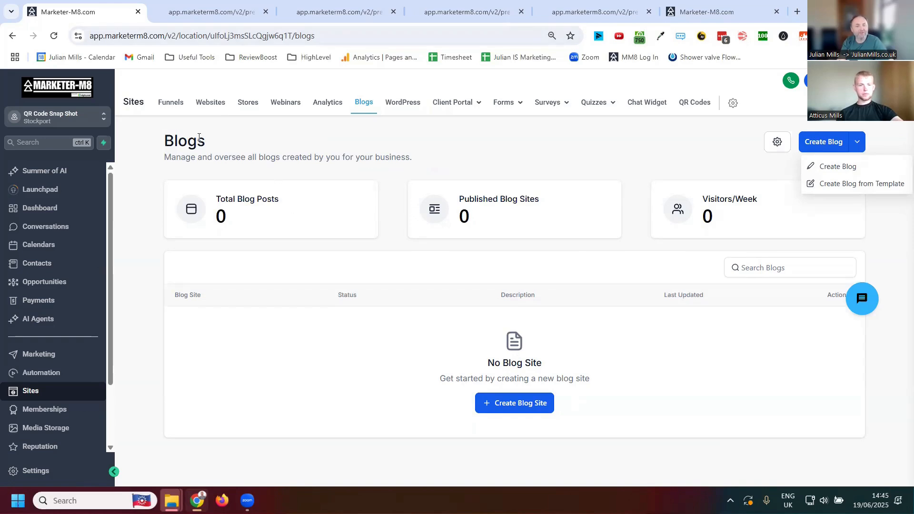
- Reopen the Marketing Agency website, view the cloned Link in Bio page in the page builder, and return to the page list
left_click(206, 102)
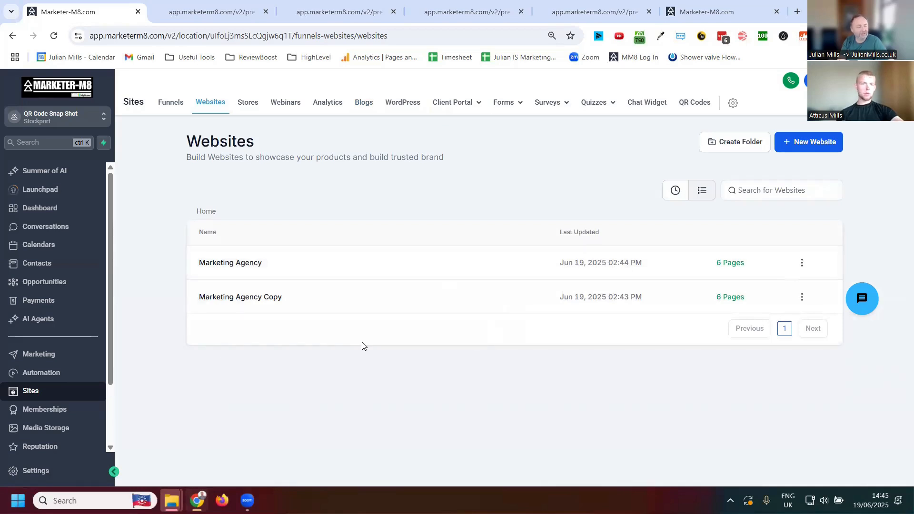
left_click(249, 263)
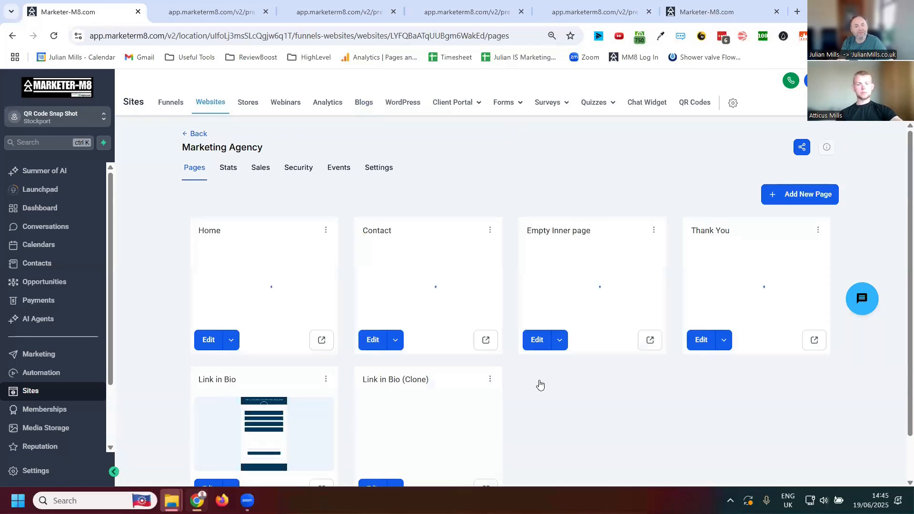
scroll(653, 391, "down", 1)
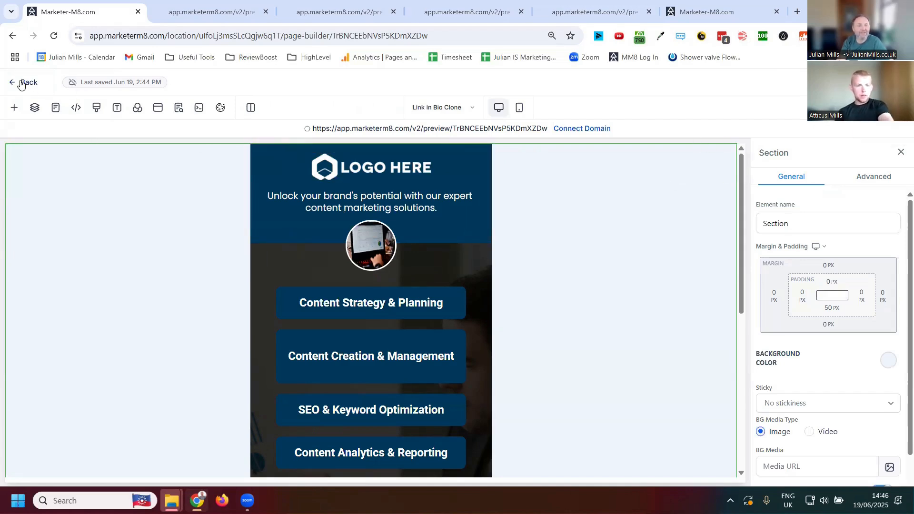
left_click(21, 84)
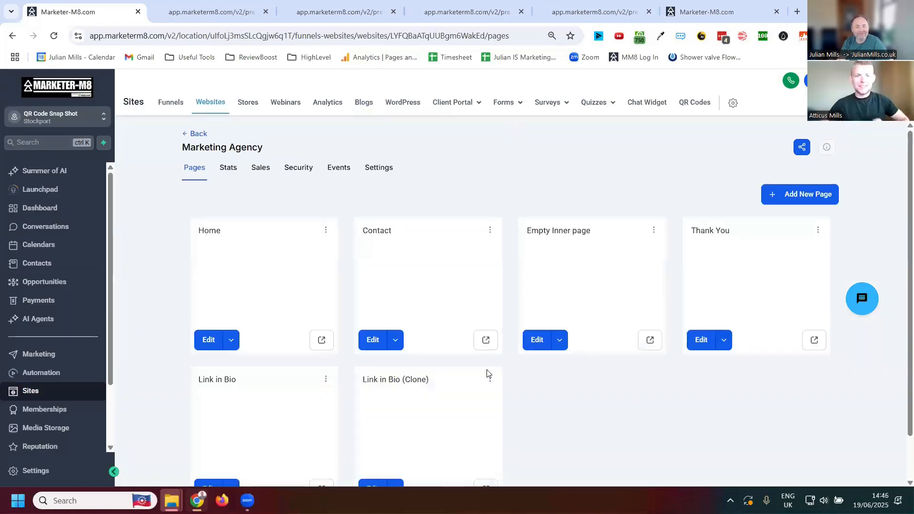
- Rename the cloned Link in Bio page as Blog Page in its page settings
scroll(574, 399, "down", 1)
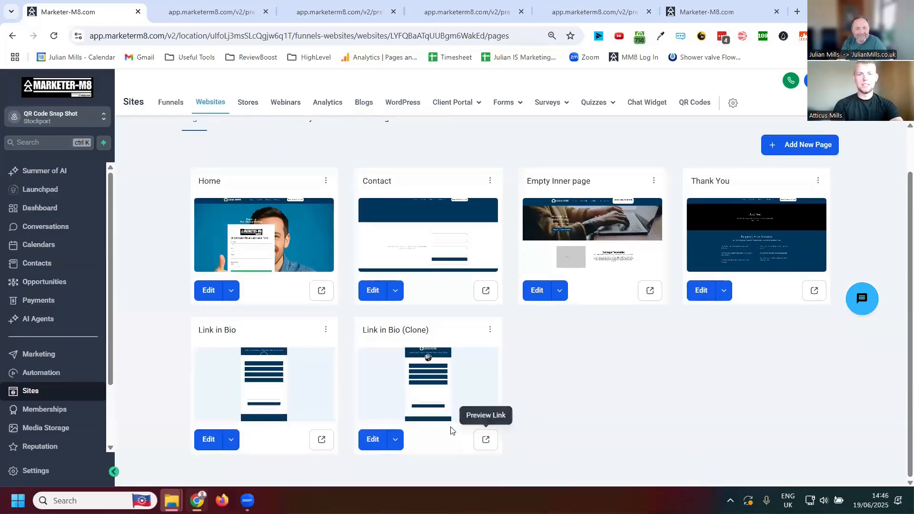
left_click(490, 330)
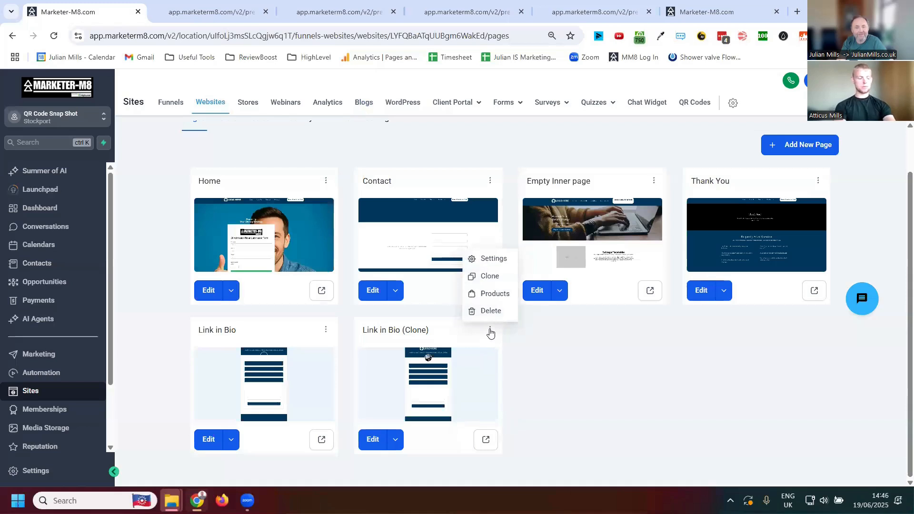
left_click(491, 259)
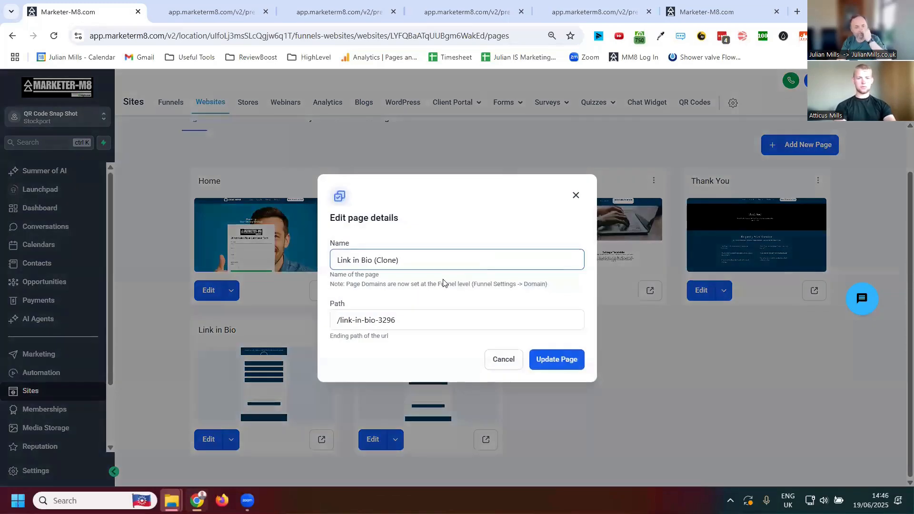
left_click_drag(427, 261, 271, 258)
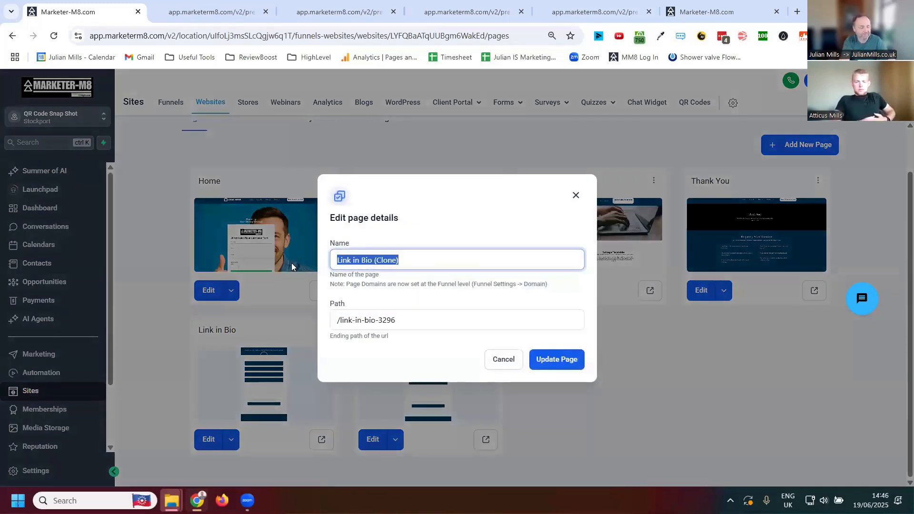
type("Blog Pagr")
key("BackSpace")
type("e")
left_click(546, 366)
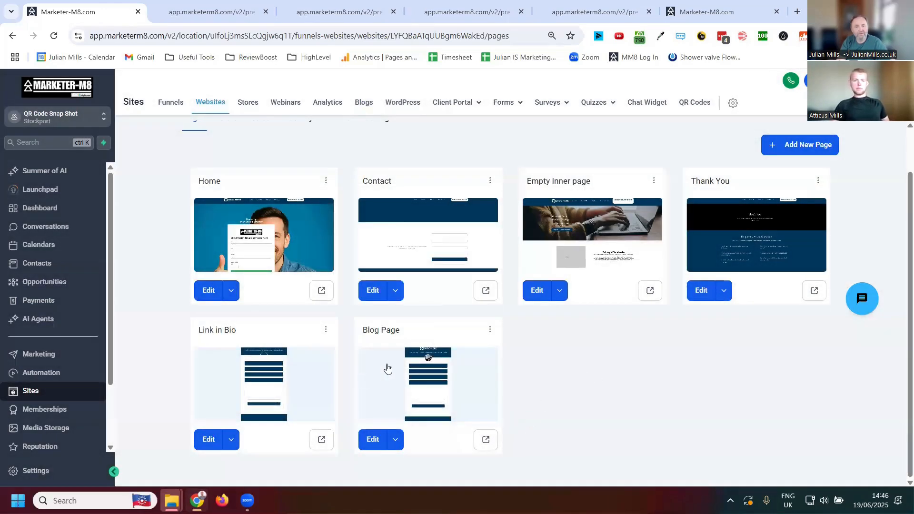
- In the Blog Page, delete the image and service buttons block and insert a Compact Blog Posts element below the intro paragraph
left_click(368, 438)
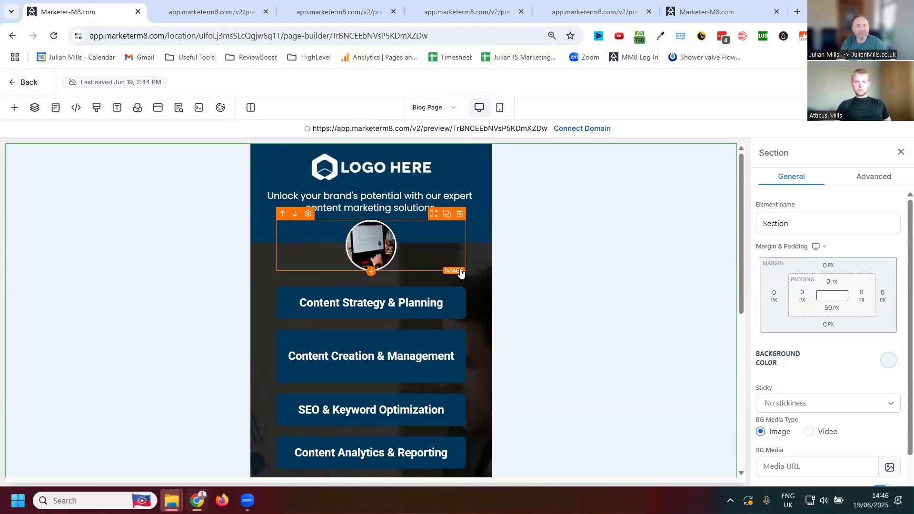
left_click(468, 246)
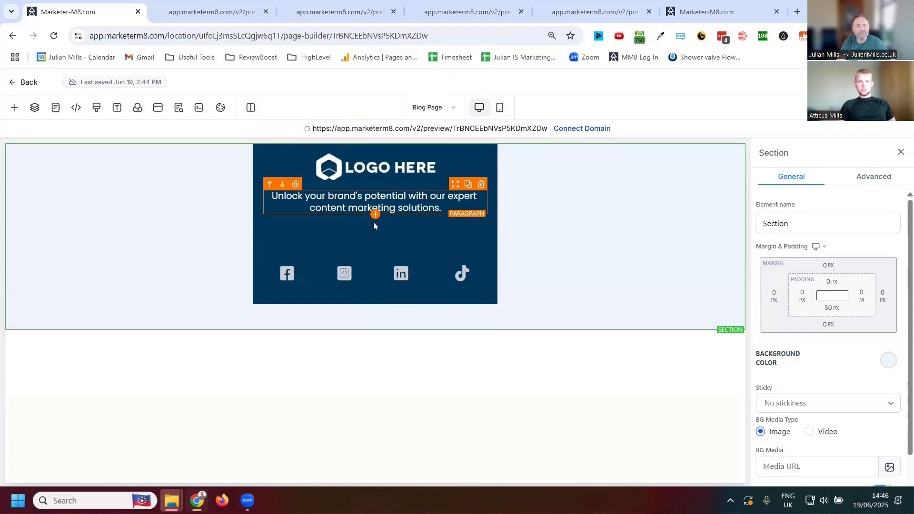
left_click(374, 216)
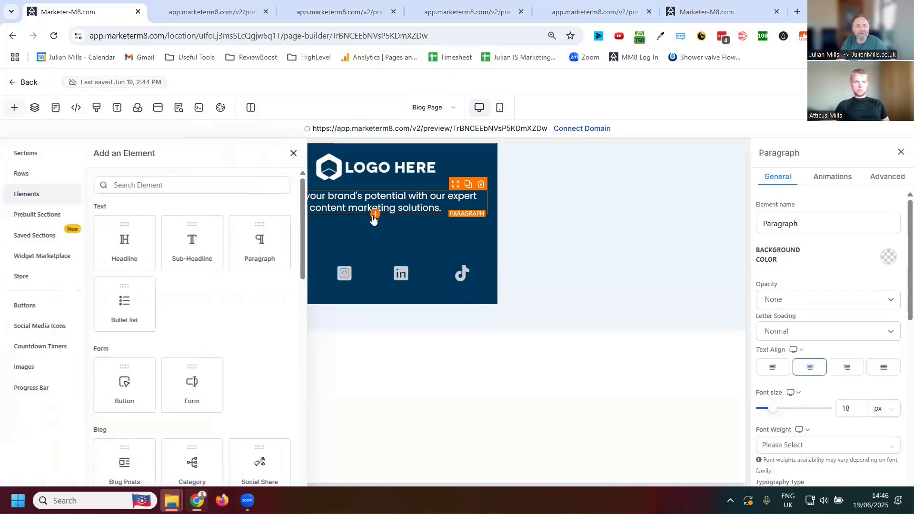
scroll(211, 306, "down", 5)
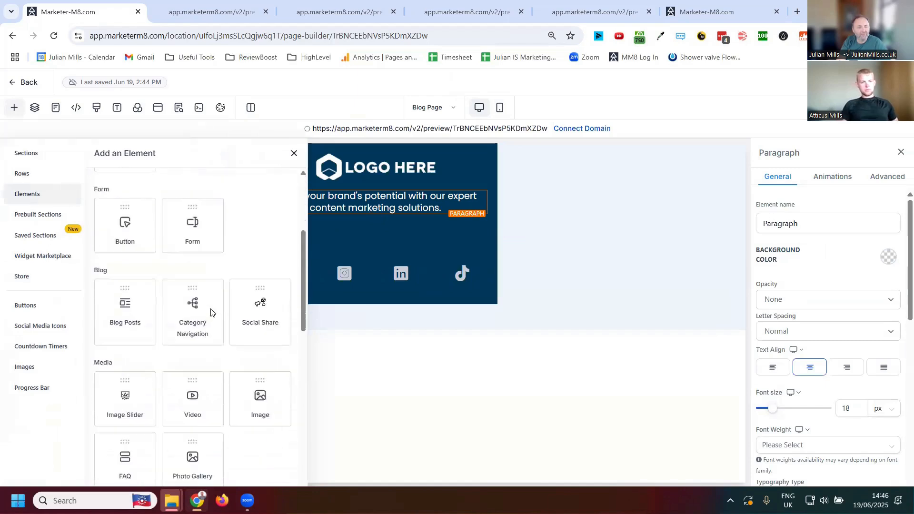
left_click(120, 265)
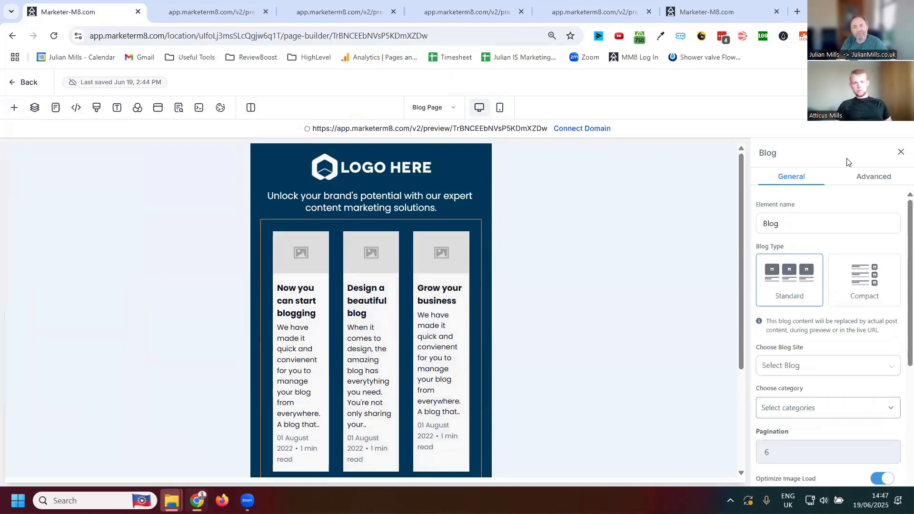
left_click(876, 284)
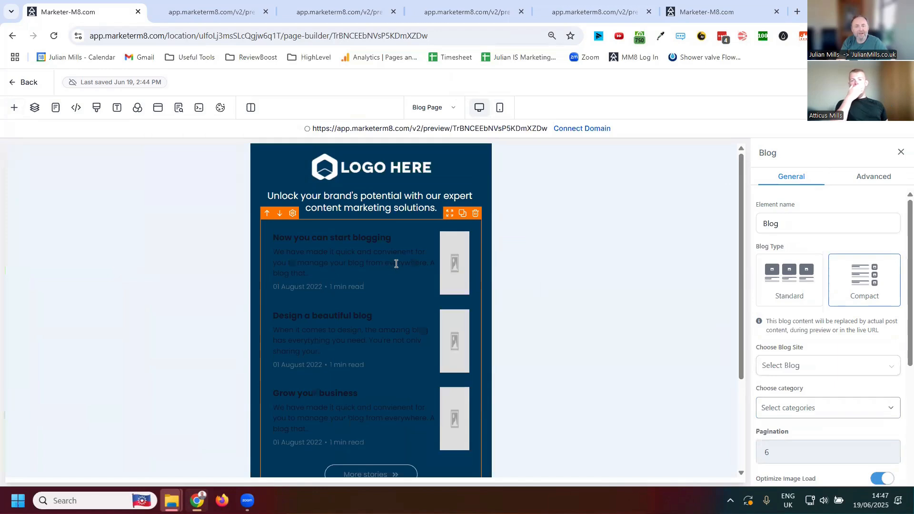
- Set the background colour of the column holding the blog posts to white
left_click(486, 160)
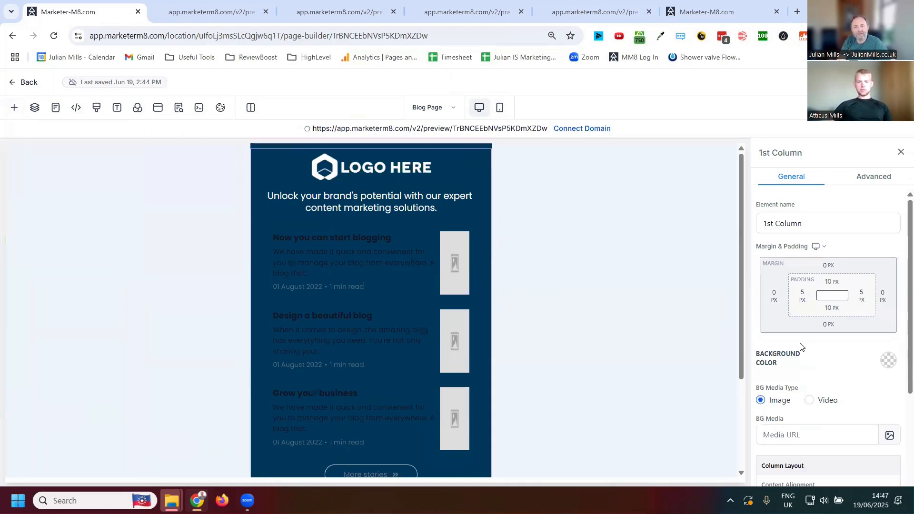
scroll(854, 363, "down", 2)
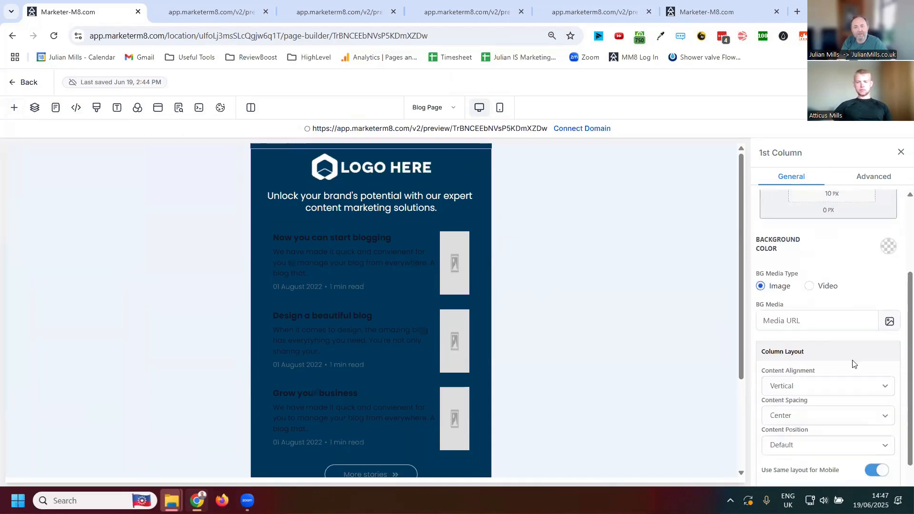
left_click(889, 246)
left_click(802, 274)
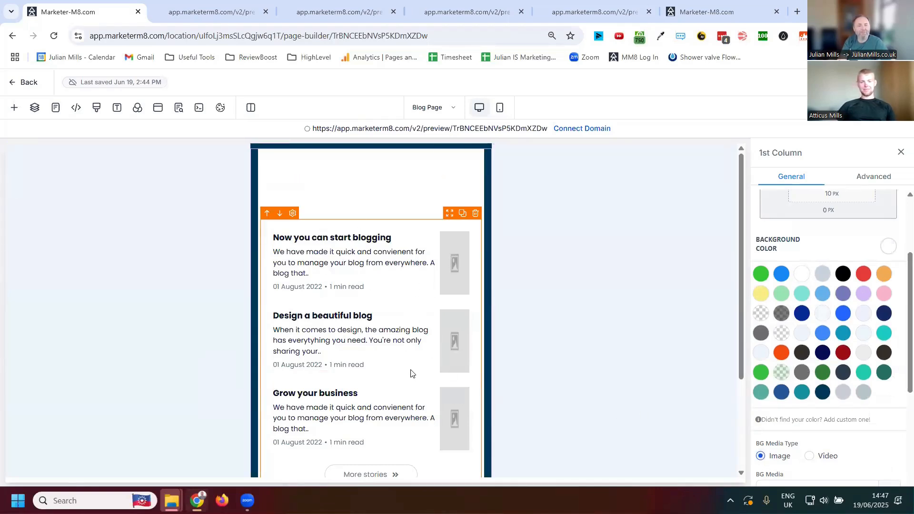
- Check which blog sites the Blog element can use, and leave the page builder without saving the changes
left_click(368, 314)
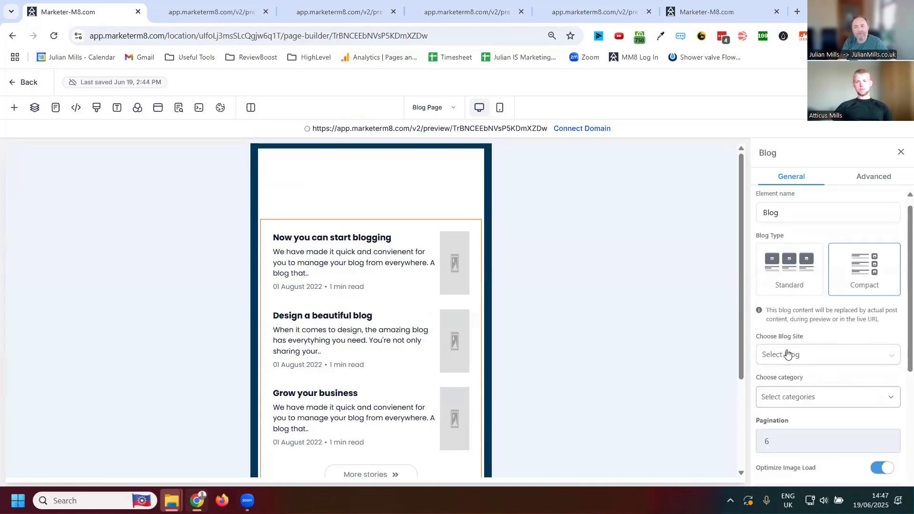
left_click(816, 356)
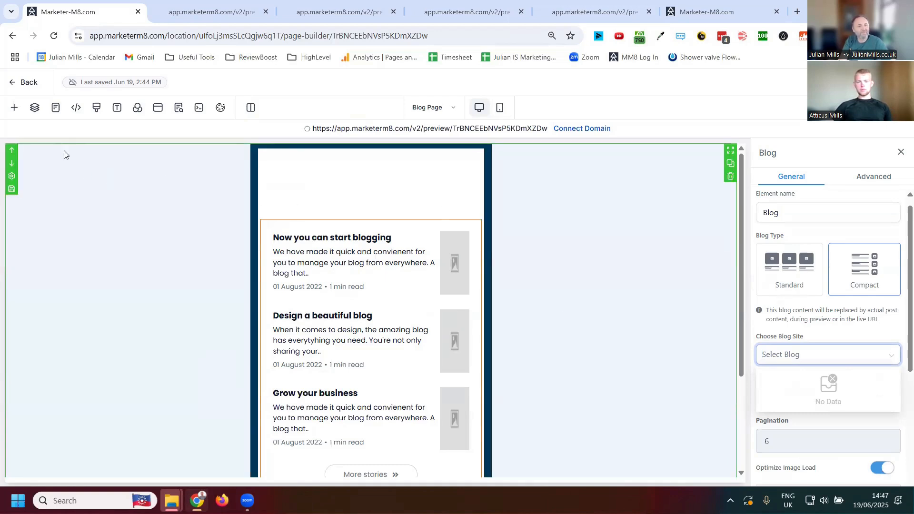
left_click(13, 87)
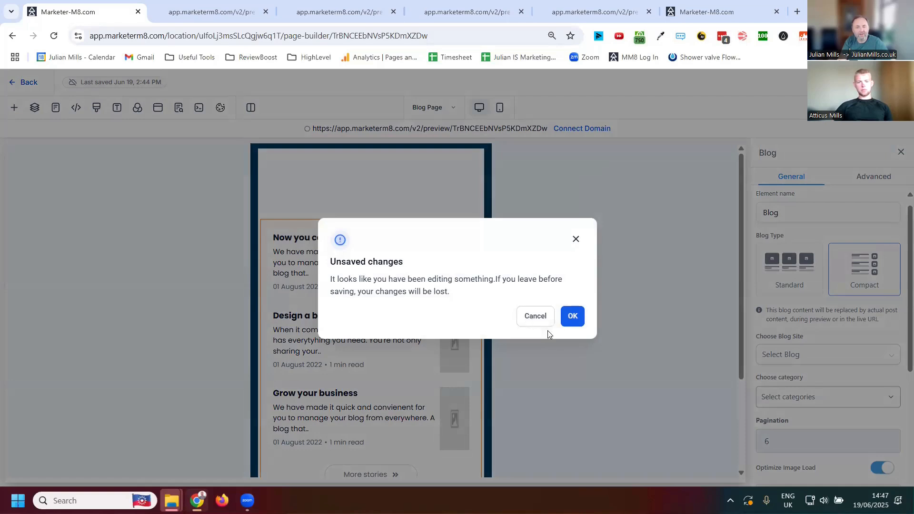
left_click(574, 317)
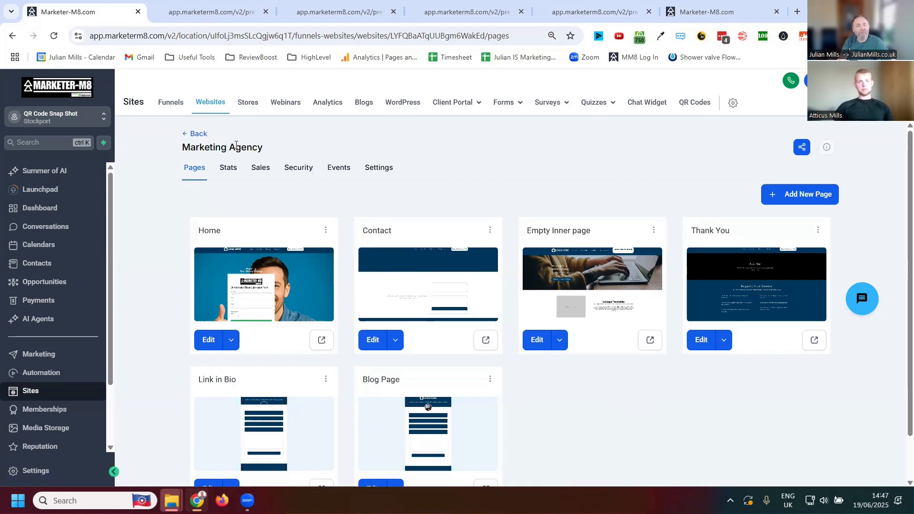
- Create a new funnel from the Business Services template after previewing its design
left_click(165, 103)
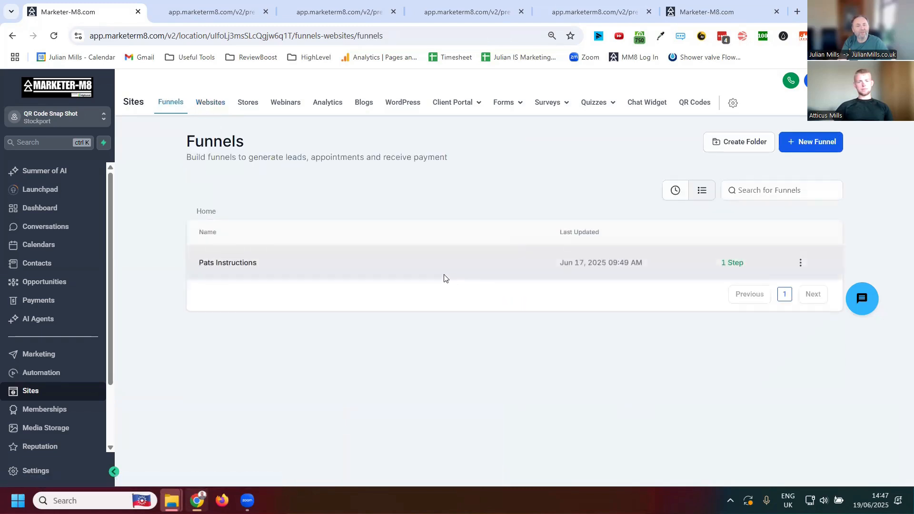
left_click(806, 141)
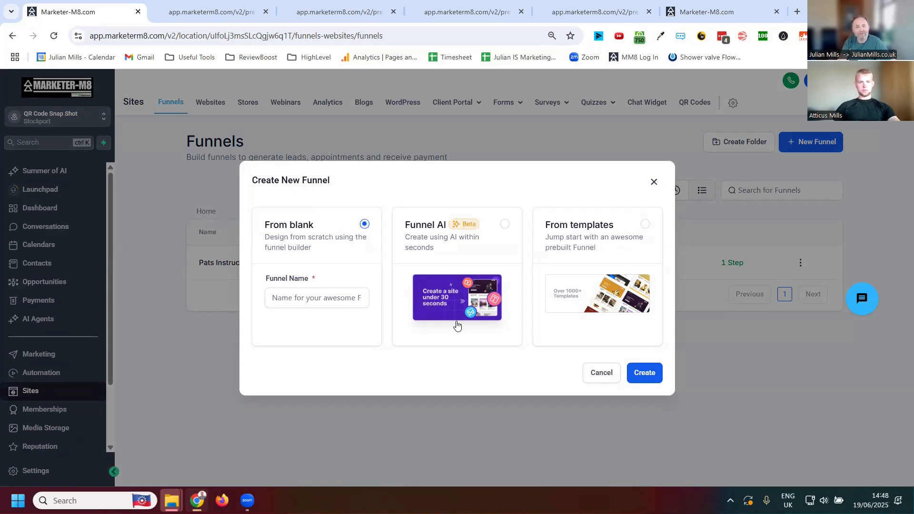
left_click(638, 229)
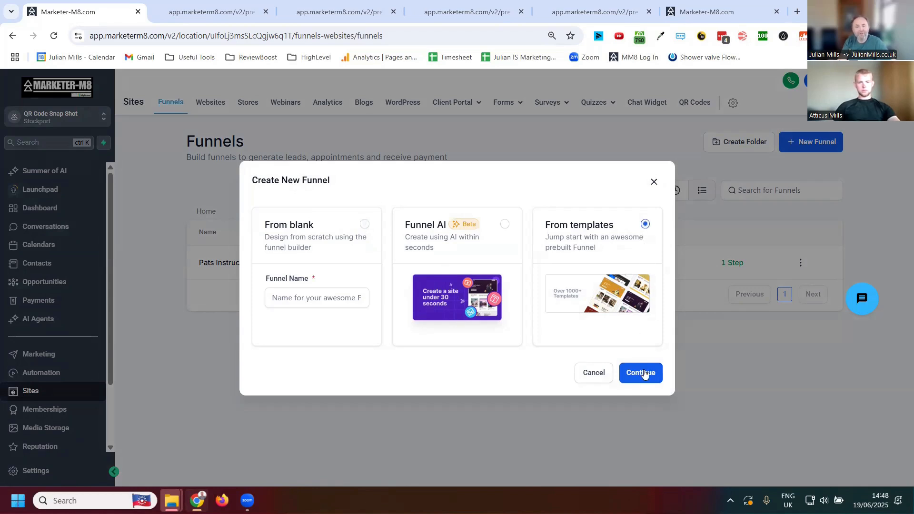
left_click(640, 372)
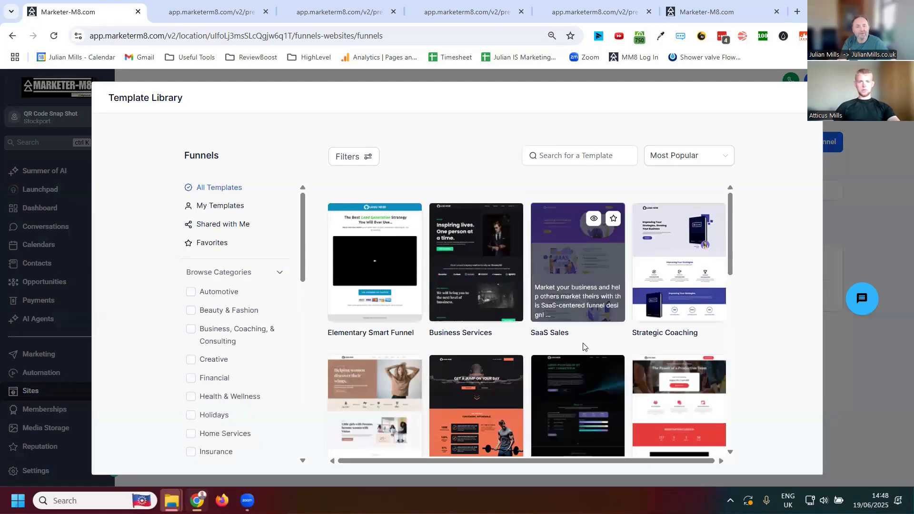
mouse_move(487, 243)
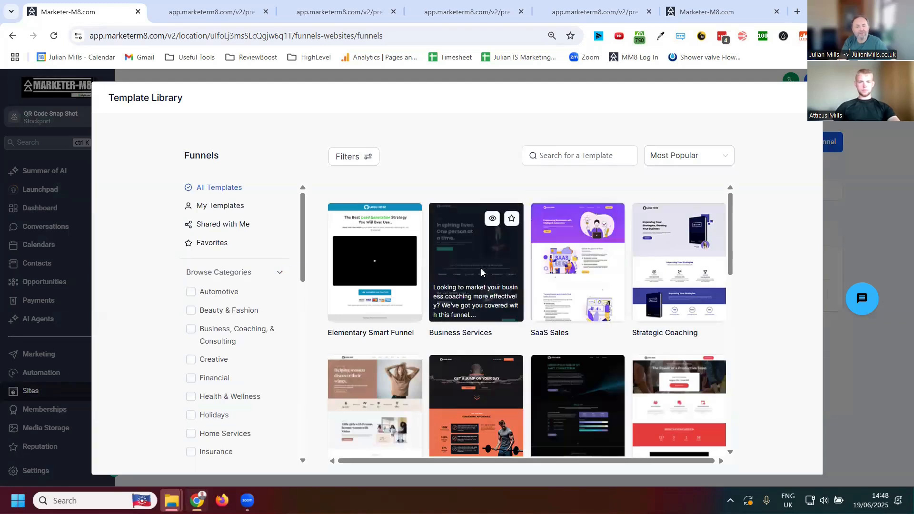
left_click(492, 218)
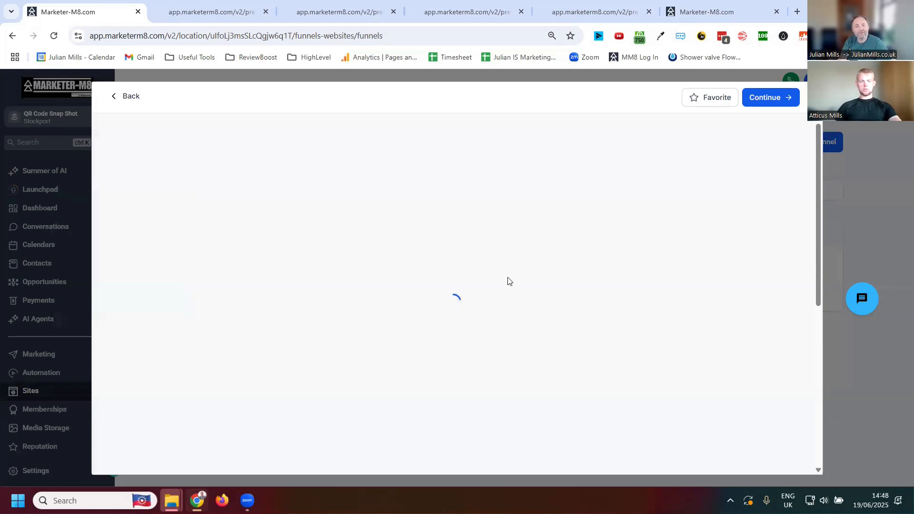
scroll(519, 324, "down", 3)
scroll(527, 327, "up", 4)
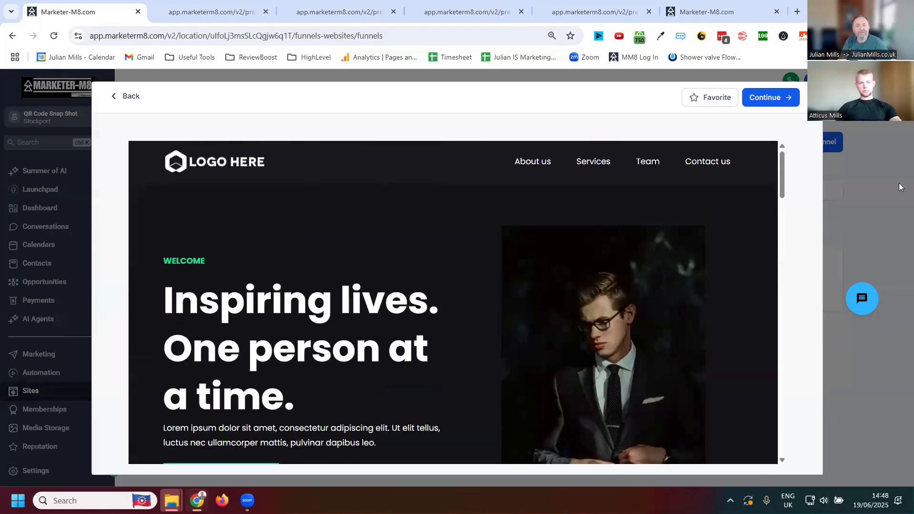
left_click(771, 98)
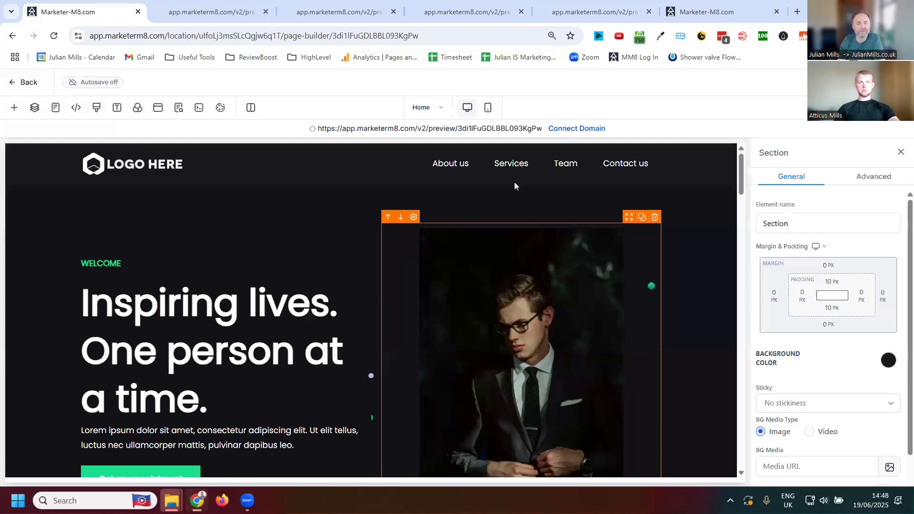
- Look through the new funnel's Home page in the page builder and return to the funnel steps
scroll(505, 274, "down", 5)
scroll(476, 259, "down", 3)
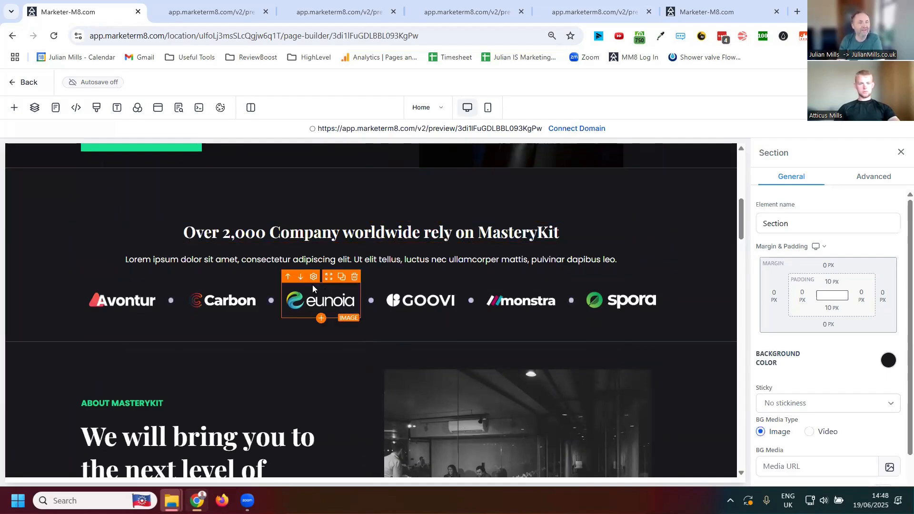
left_click(25, 82)
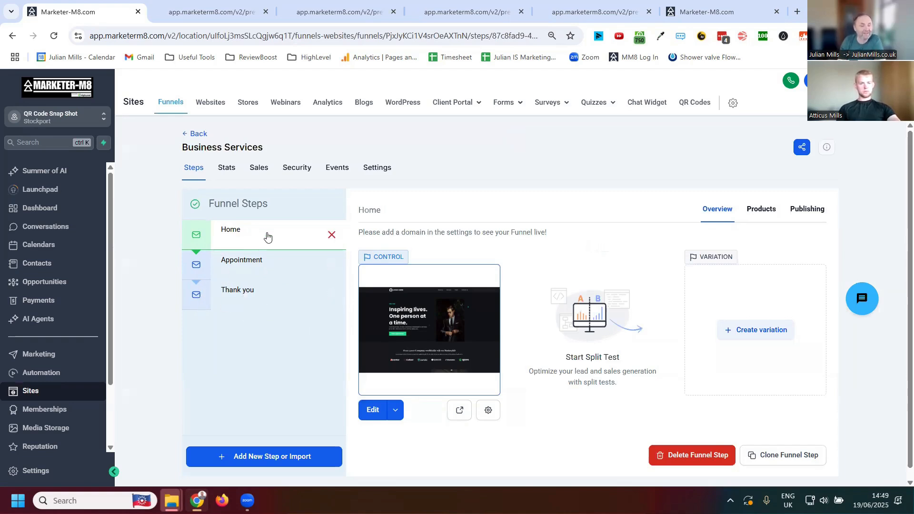
- View the Business Services funnel's Home, Appointment and Thank you steps, and reopen the Home step in the page builder
left_click(235, 237)
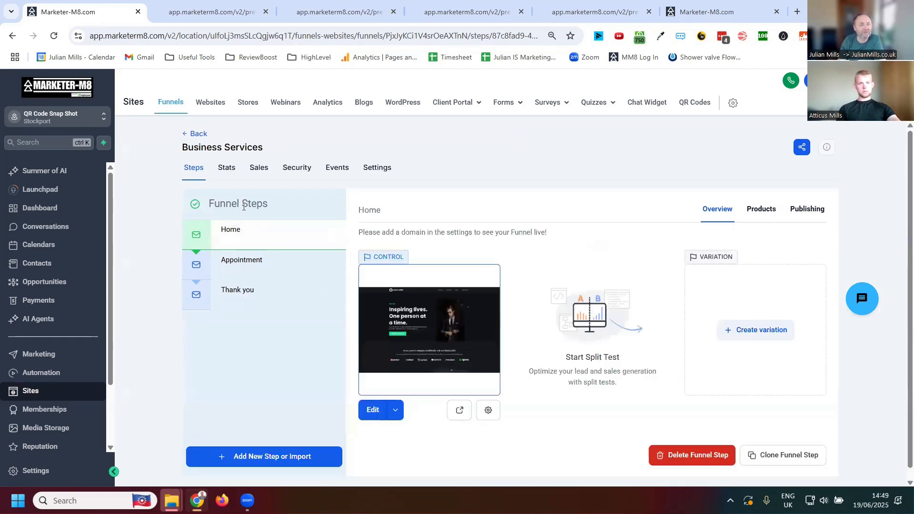
left_click(233, 264)
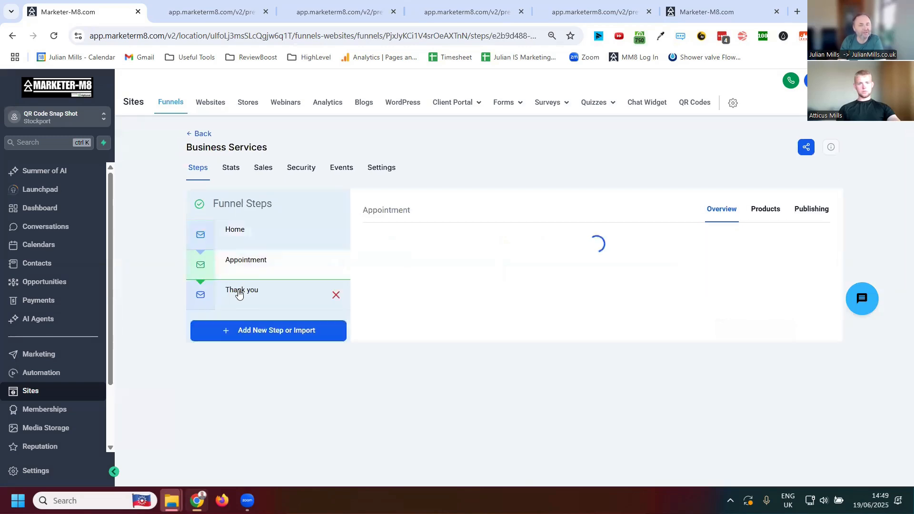
left_click(245, 303)
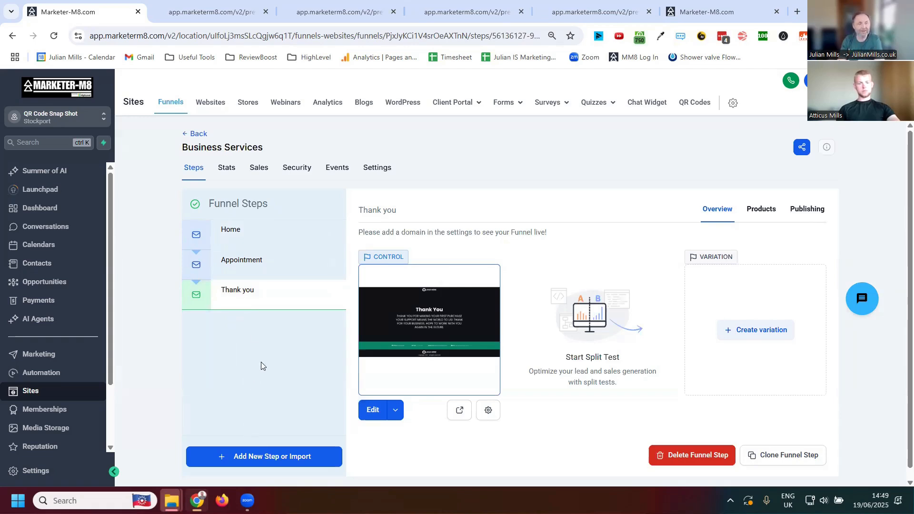
left_click(232, 231)
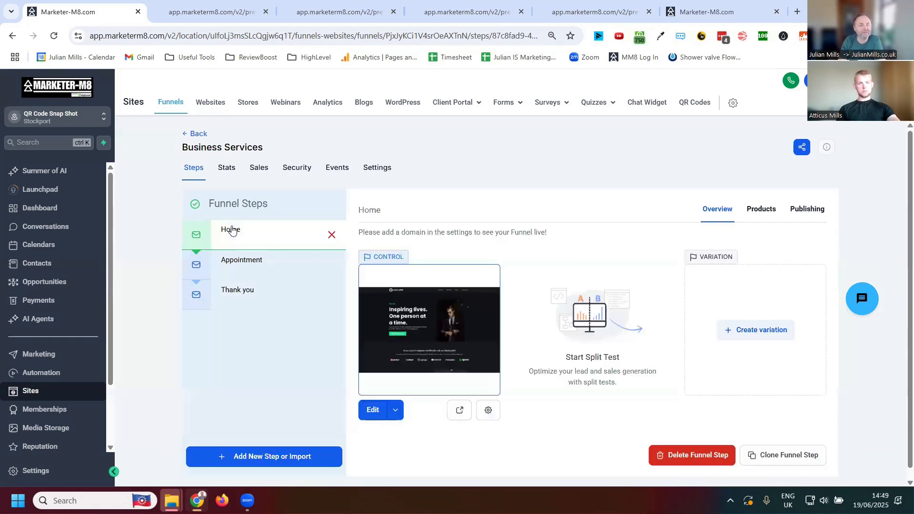
left_click(376, 412)
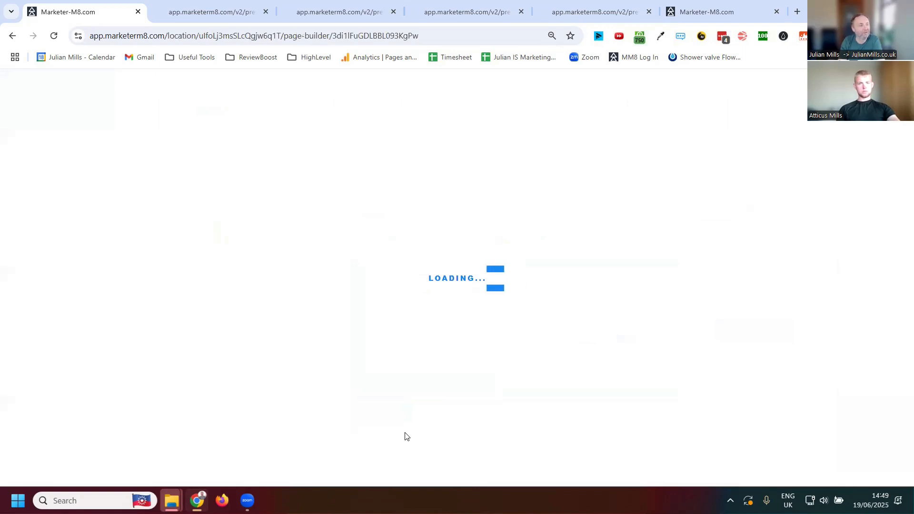
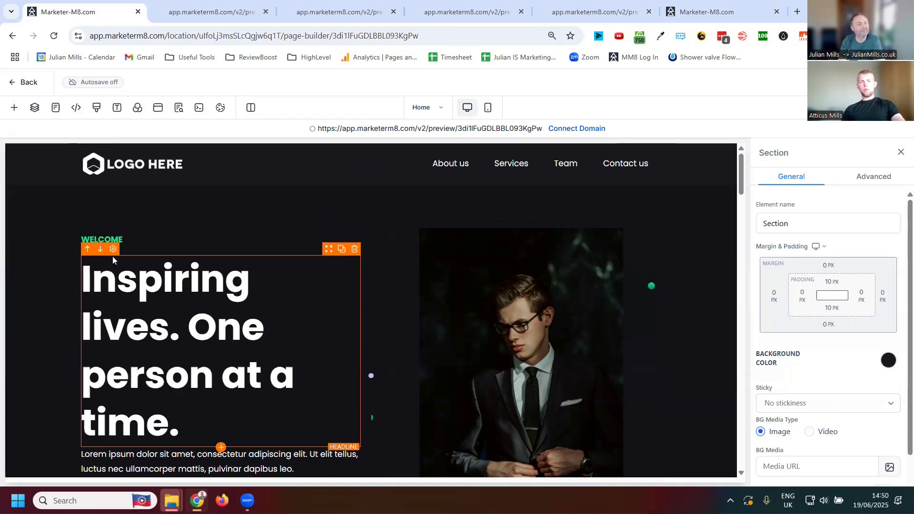
- Leave the page builder, review the Business Services funnel's settings and domain choices, and return to its steps
left_click(12, 83)
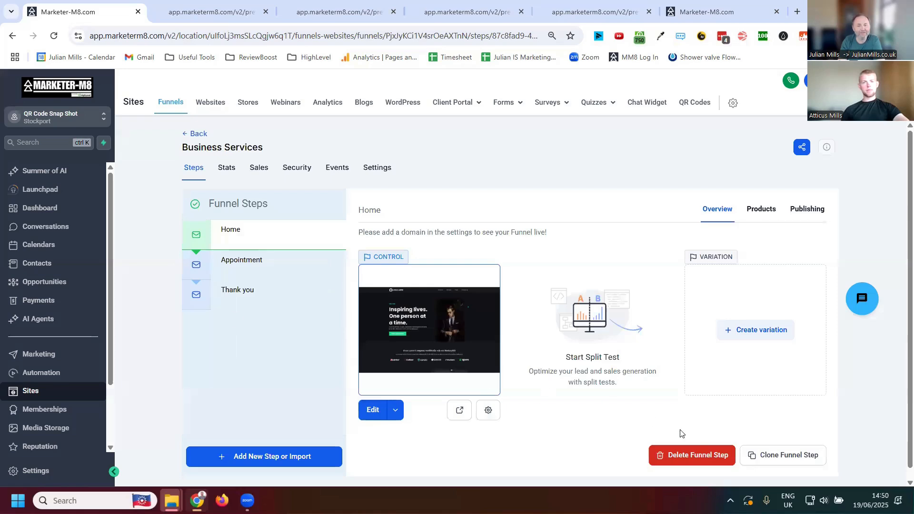
scroll(727, 437, "down", 1)
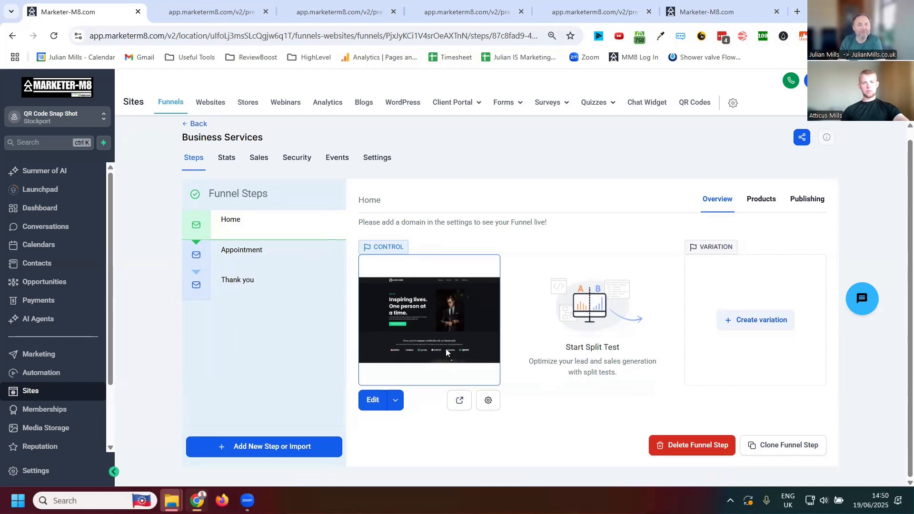
left_click(372, 159)
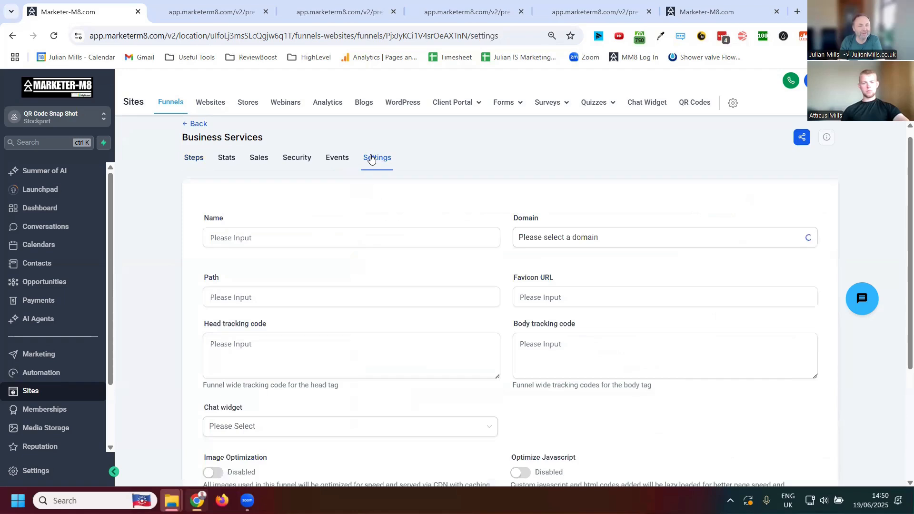
left_click(746, 247)
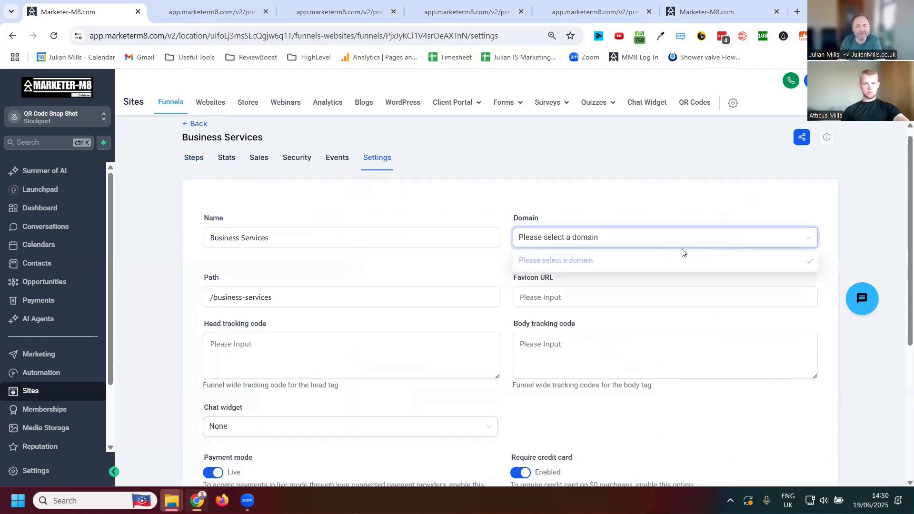
left_click(647, 207)
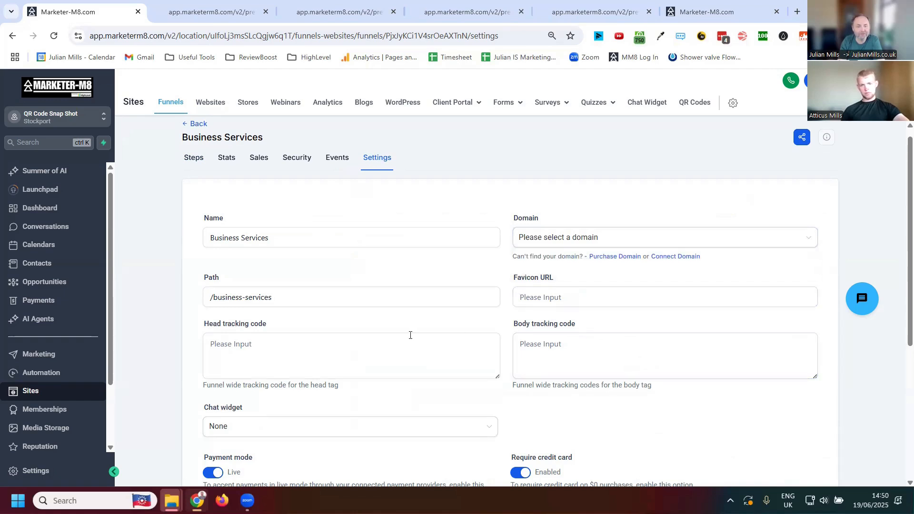
scroll(410, 335, "down", 5)
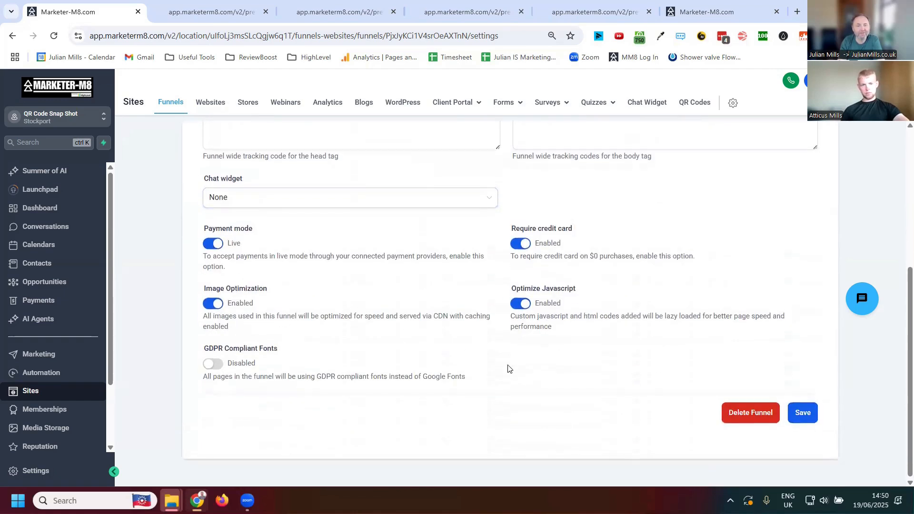
scroll(508, 369, "up", 5)
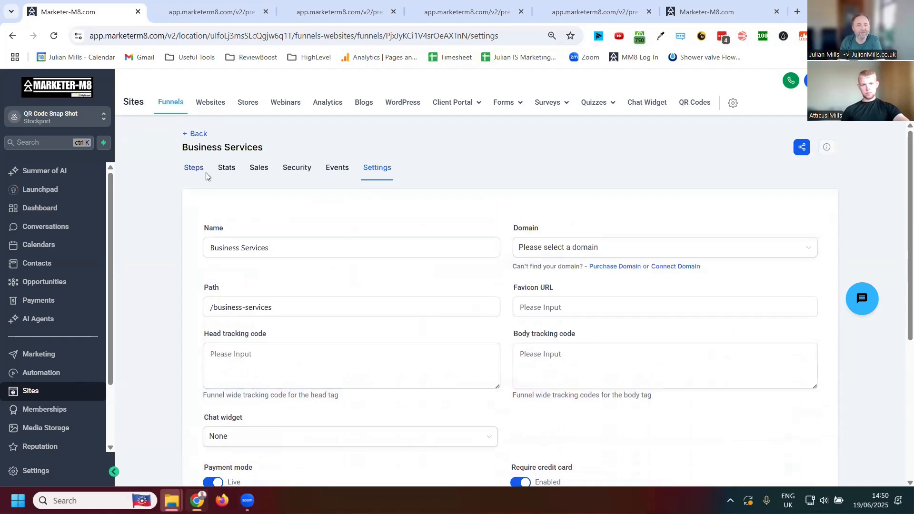
left_click(193, 170)
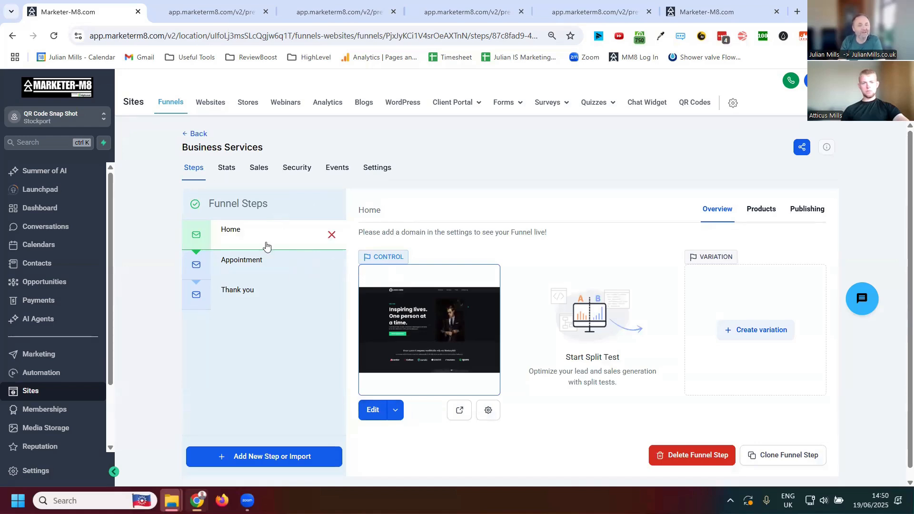
- Open the funnel's Appointment step in the page builder and replace its form with a 2 Step Order element
left_click(240, 257)
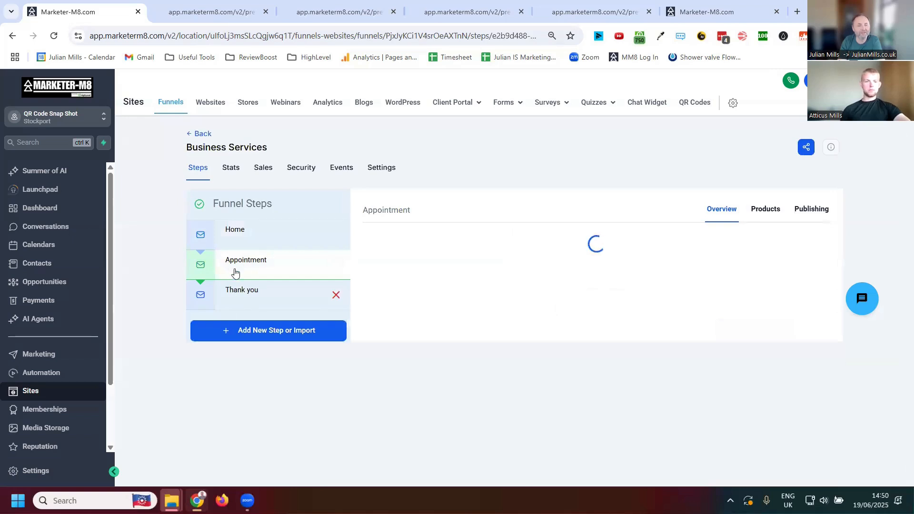
left_click(374, 413)
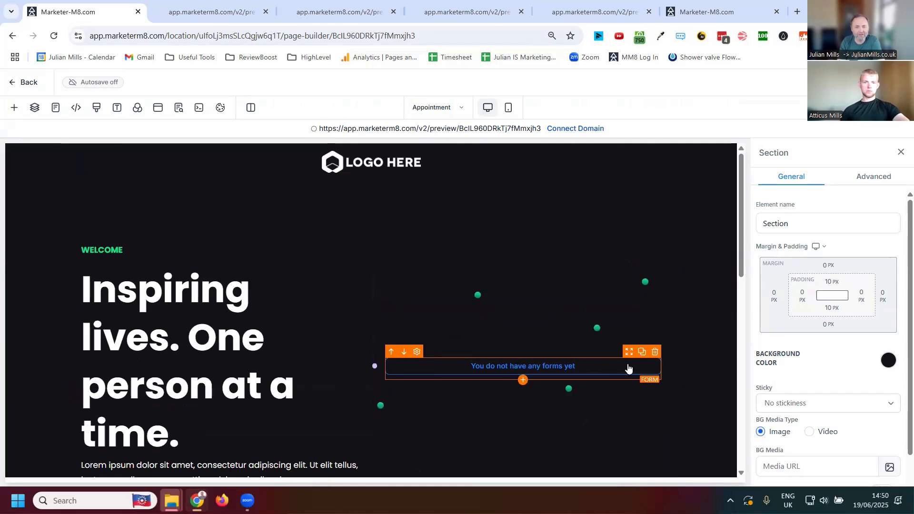
left_click(655, 352)
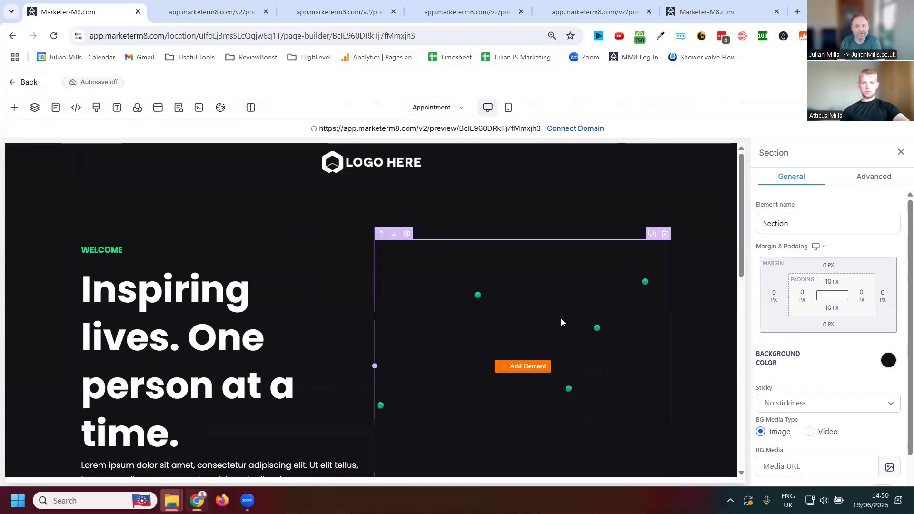
left_click(518, 370)
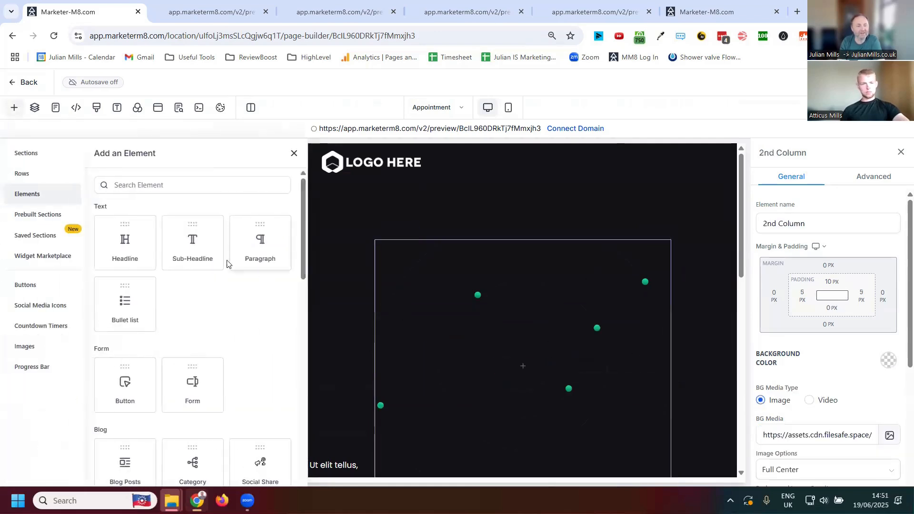
scroll(227, 263, "down", 15)
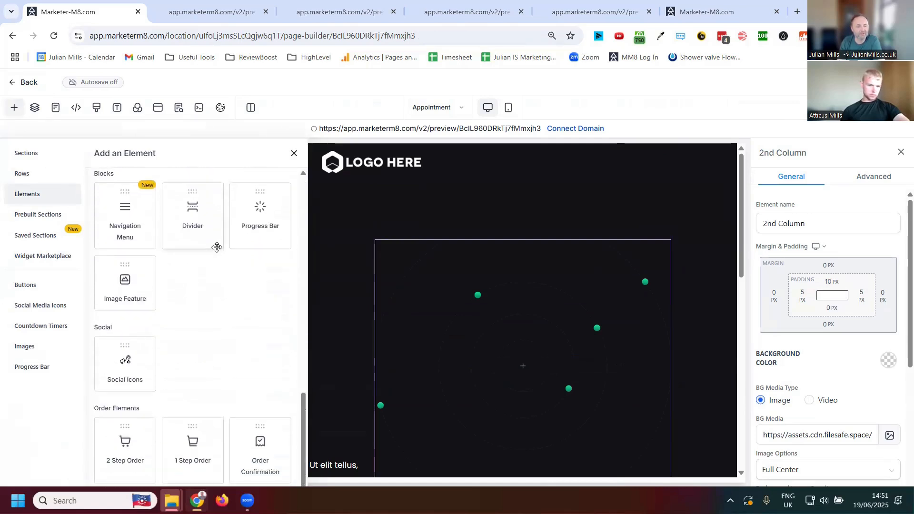
left_click(124, 453)
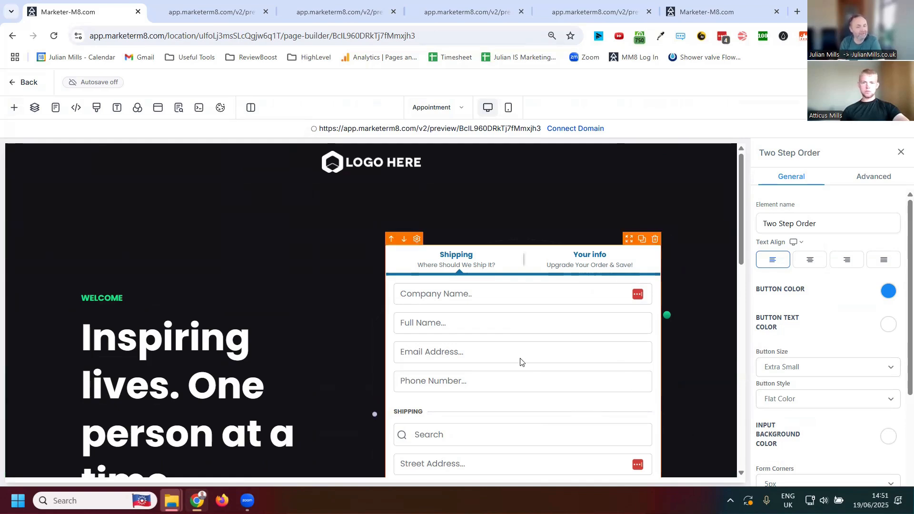
- Look through the Two Step Order element's general and advanced settings, previewing its Step #2 form and returning to Step #1
scroll(503, 388, "down", 4)
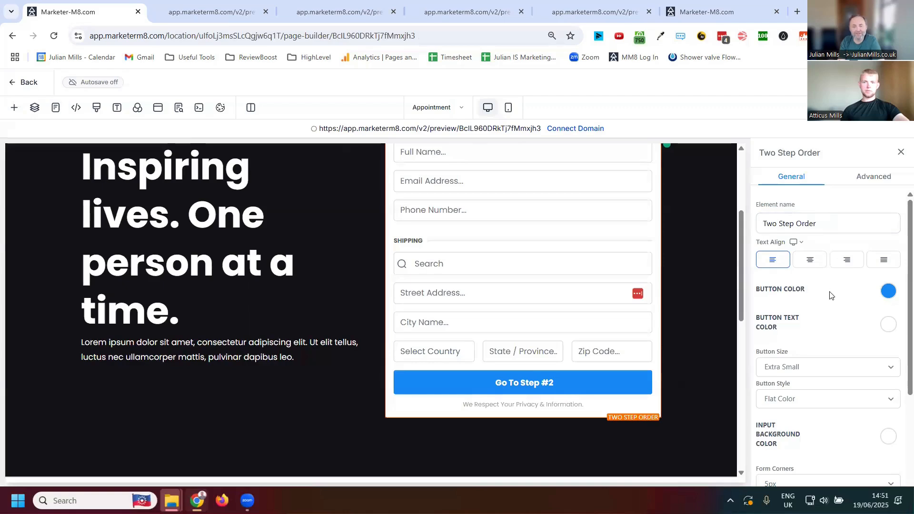
scroll(826, 292, "down", 3)
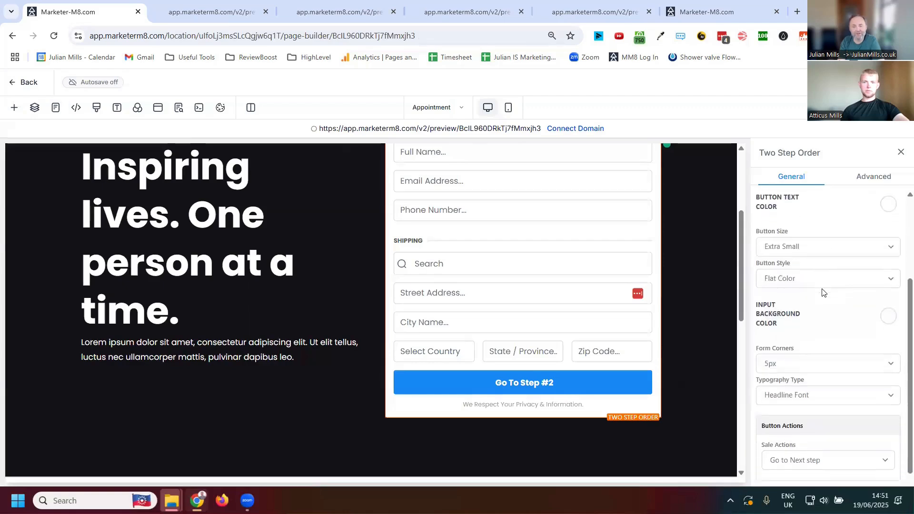
left_click(872, 179)
scroll(827, 309, "up", 10)
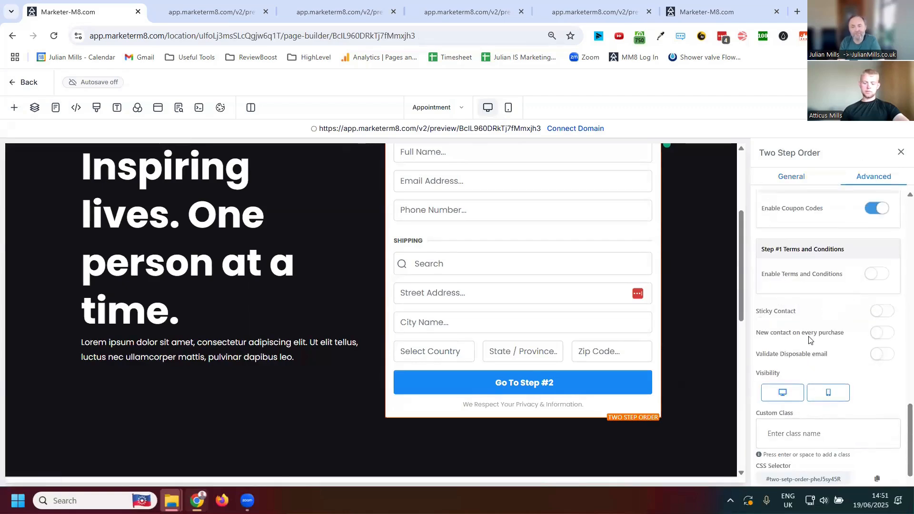
scroll(828, 327, "up", 1)
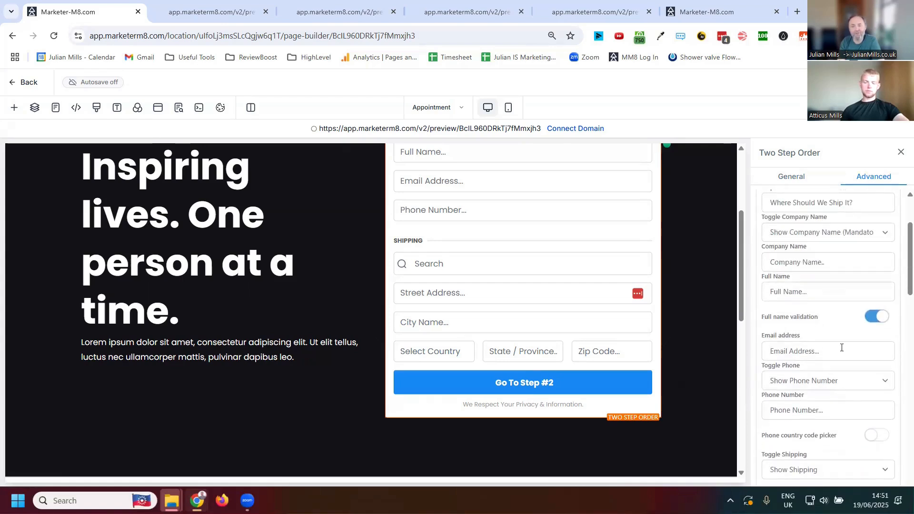
scroll(802, 344, "up", 2)
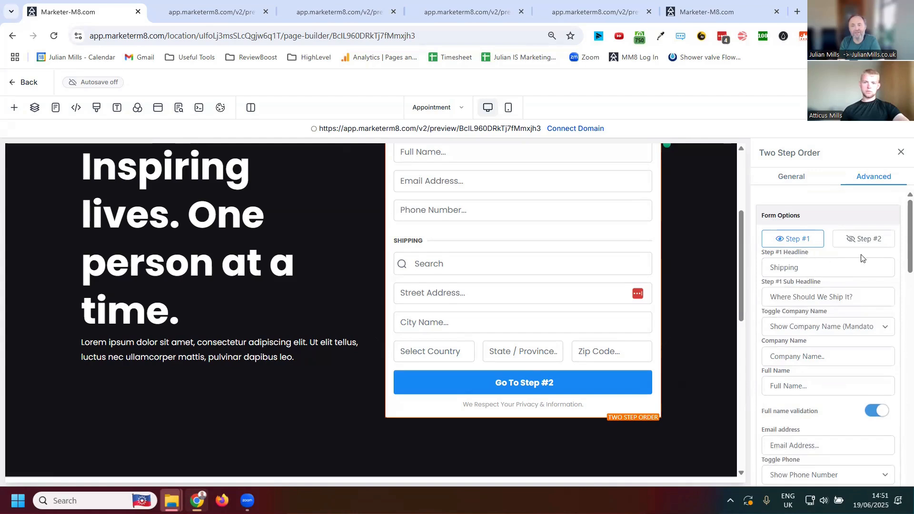
left_click(864, 241)
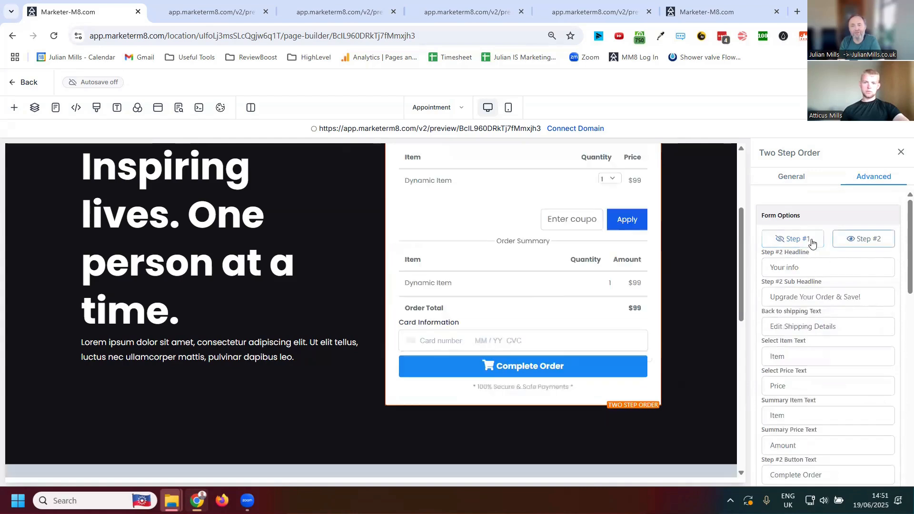
left_click(778, 244)
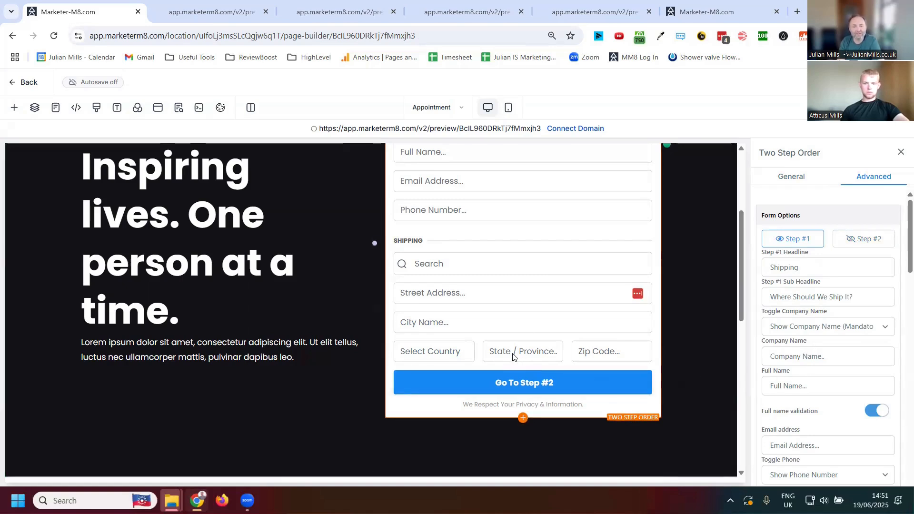
- Change the order form's State/Province placeholder to "County"
scroll(826, 347, "down", 4)
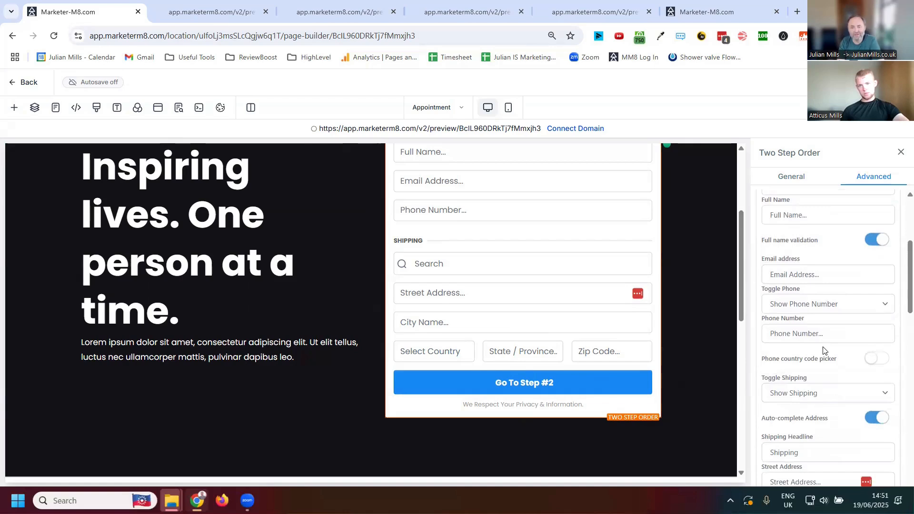
scroll(824, 351, "down", 5)
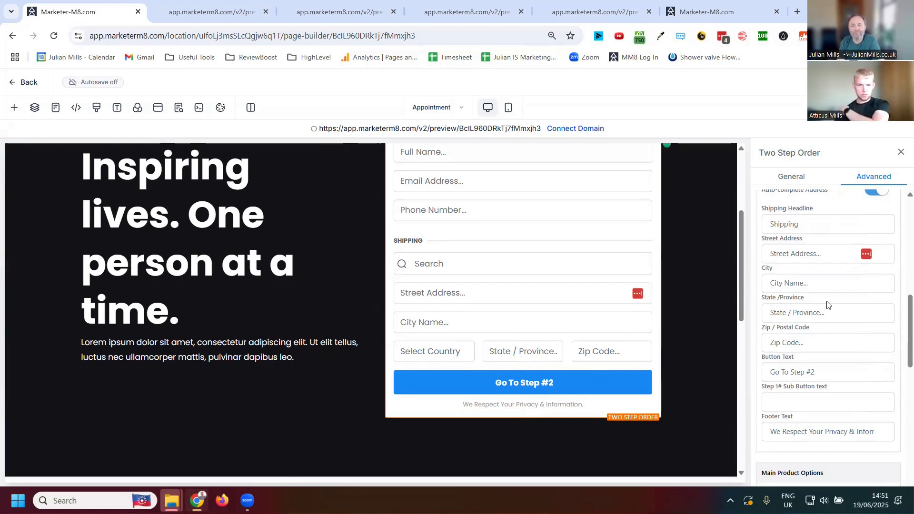
left_click(832, 315)
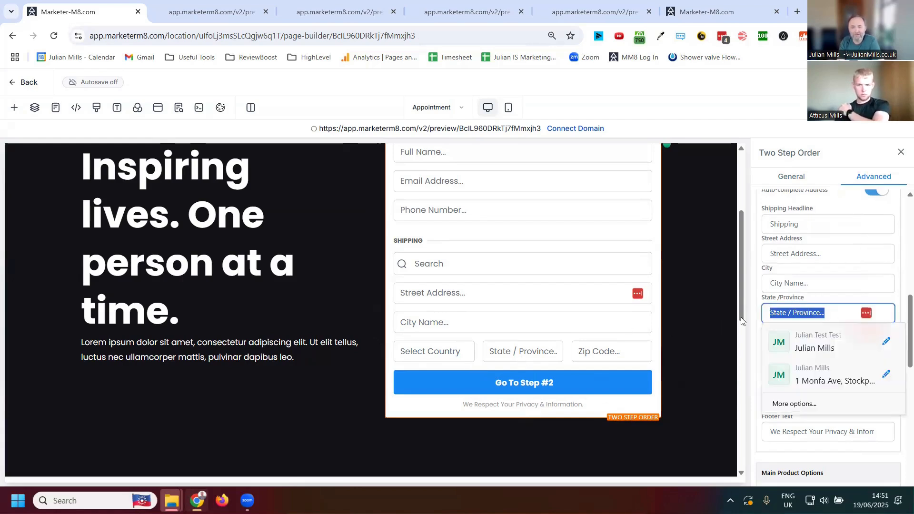
type("C")
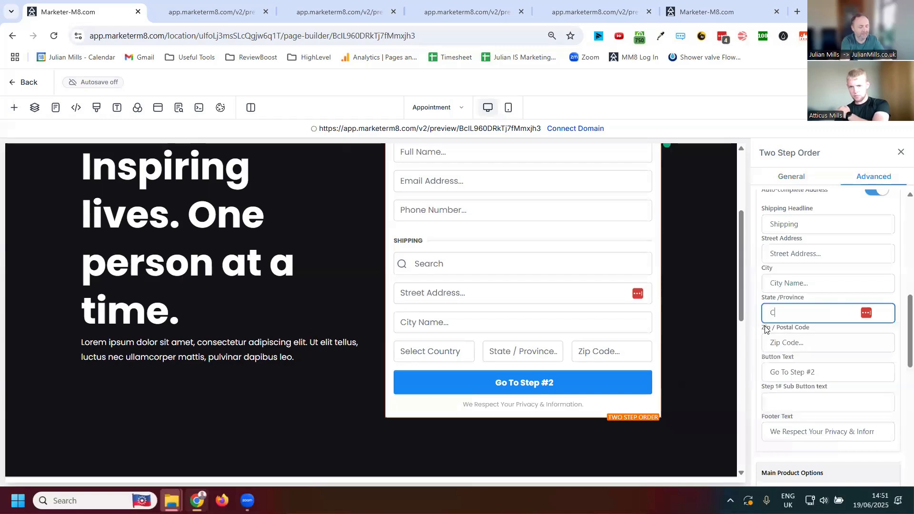
type("ounty")
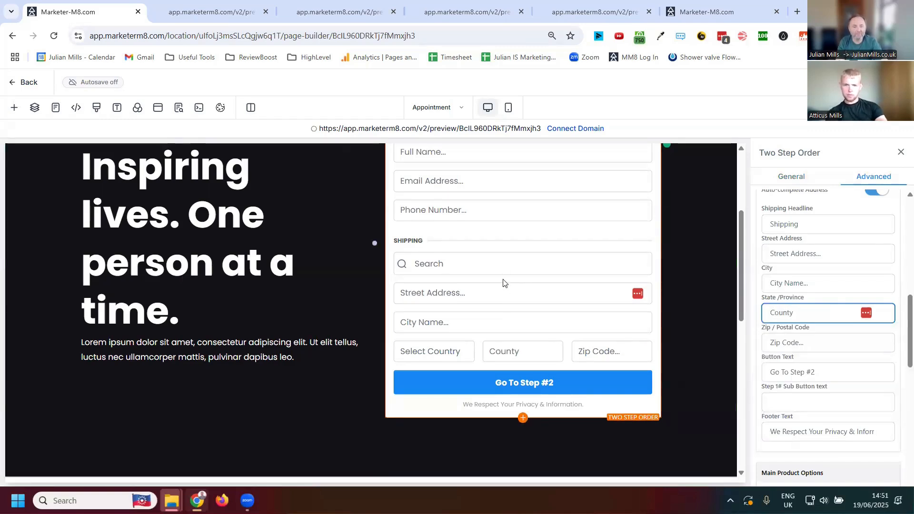
left_click(496, 326)
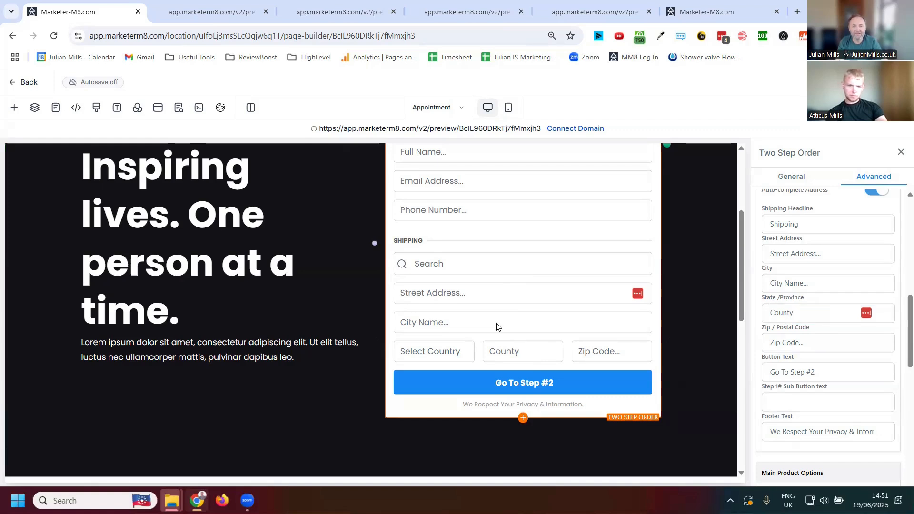
- Change the order form's City placeholder to "City Town Name..."
left_click(789, 284)
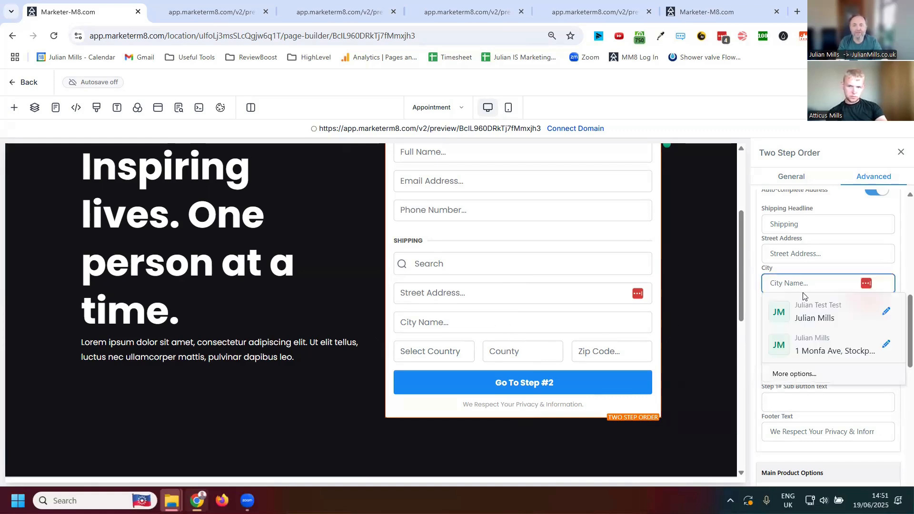
type("?Tow")
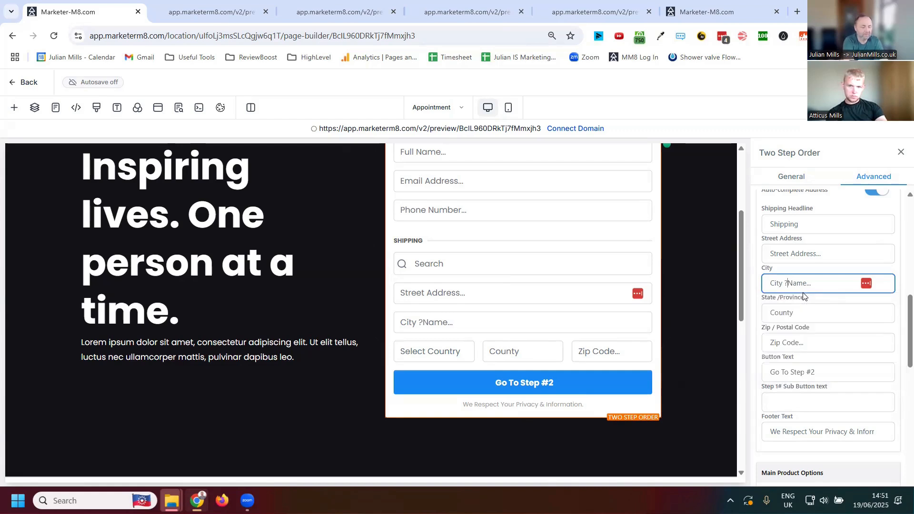
type("n")
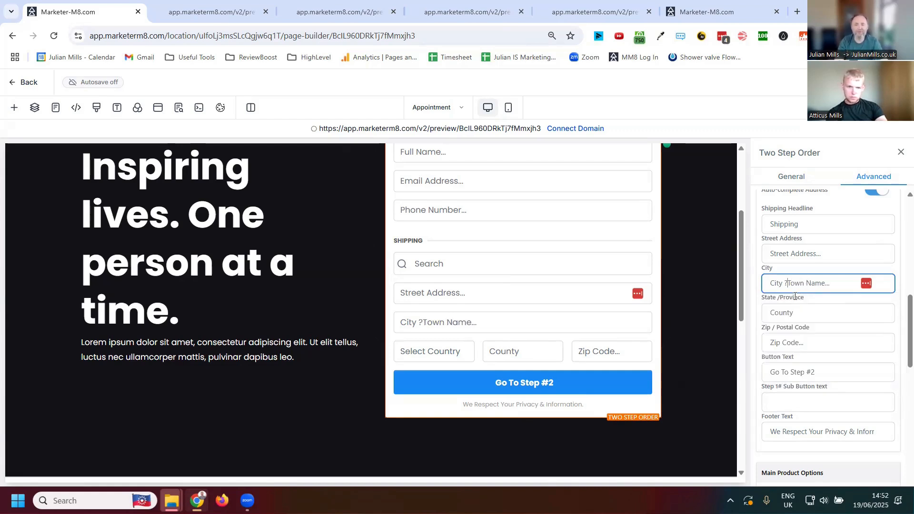
key("BackSpace")
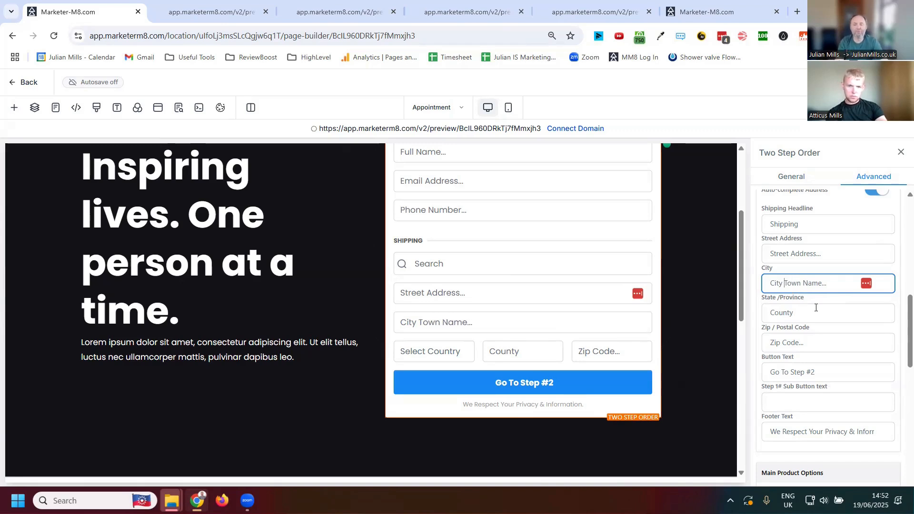
- Save the Appointment page with its order form and return to the funnel's steps overview
scroll(816, 307, "down", 15)
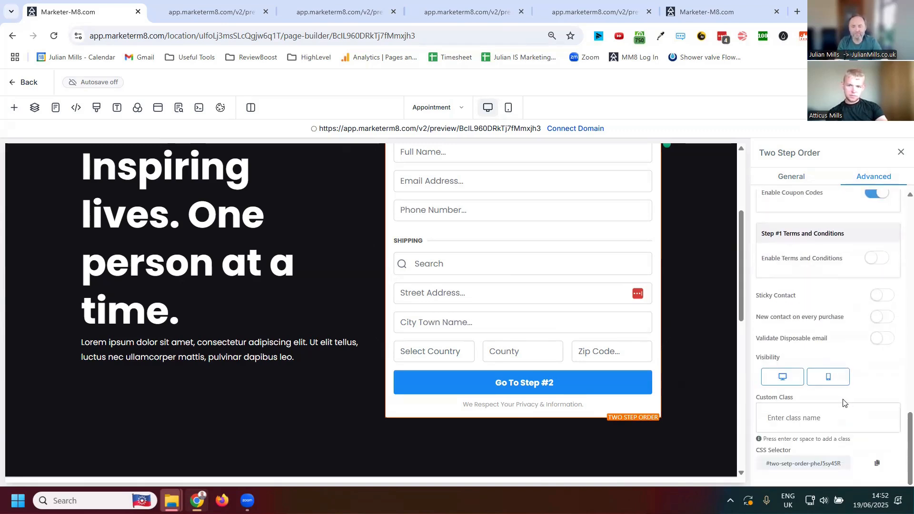
scroll(848, 435, "up", 15)
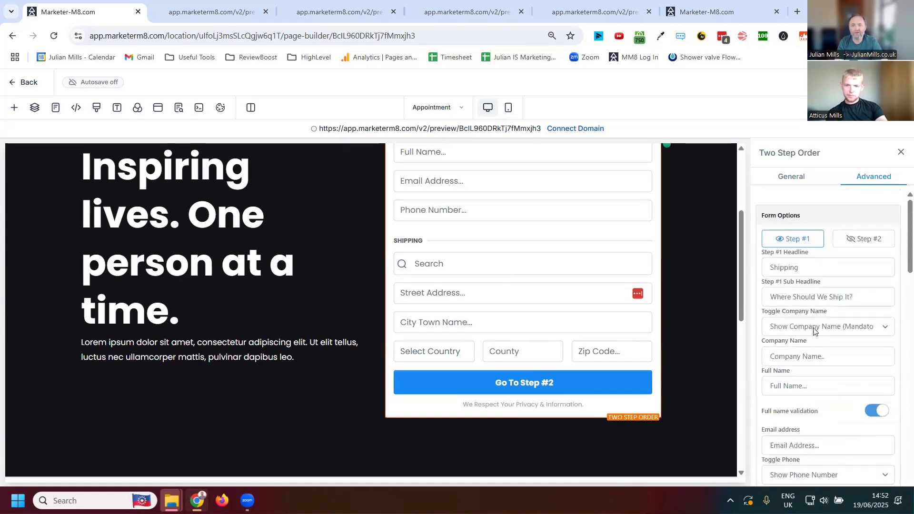
scroll(572, 292, "up", 4)
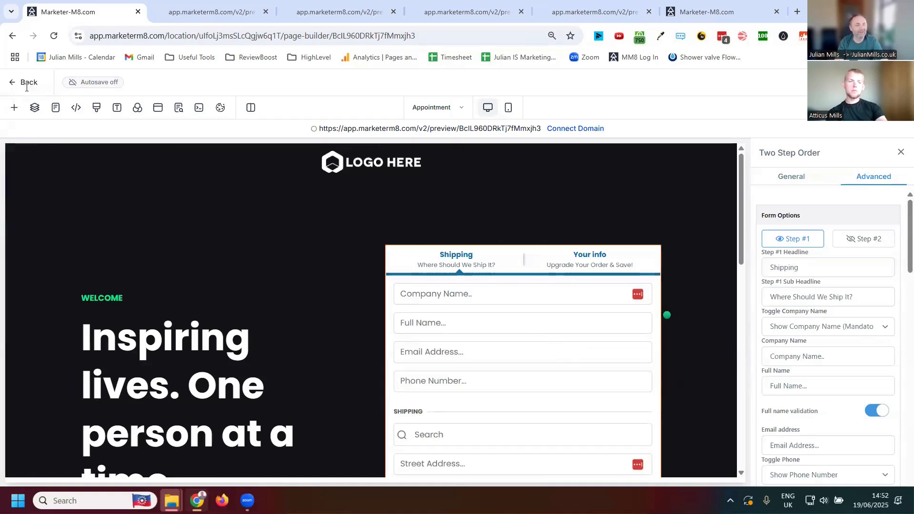
left_click(12, 86)
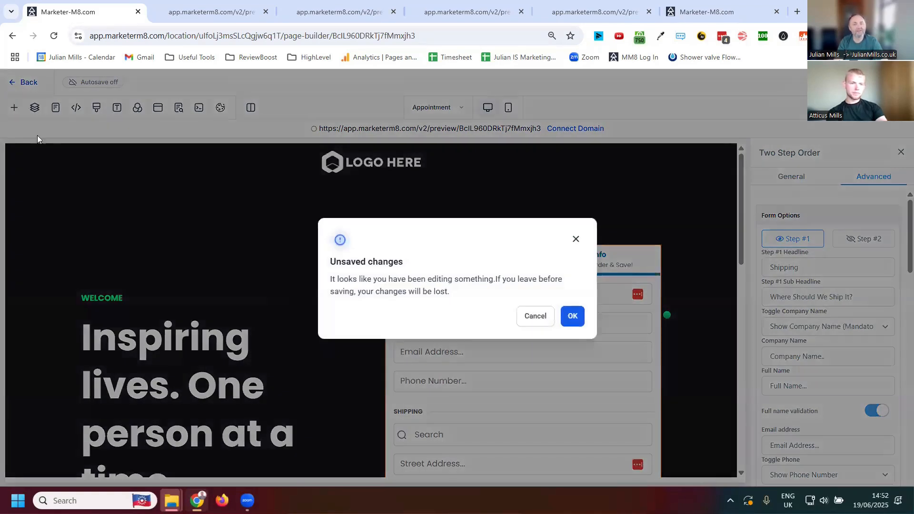
left_click(535, 317)
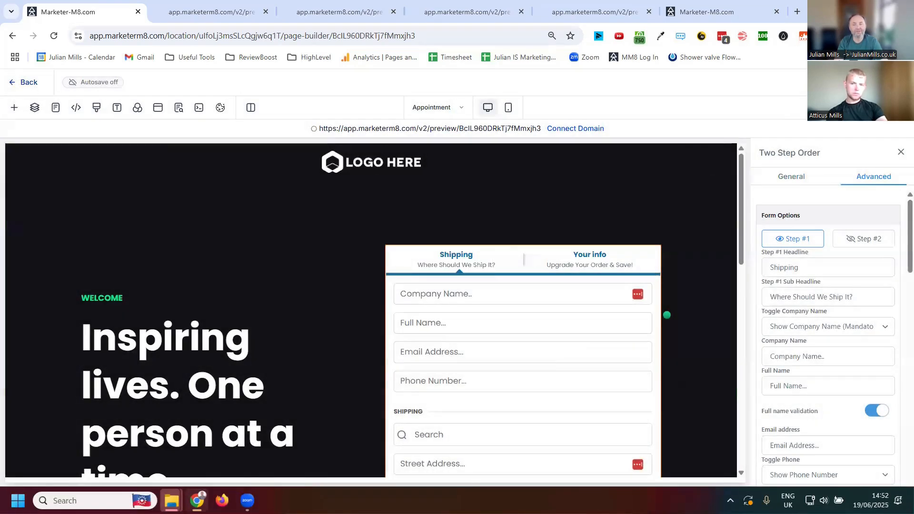
left_click(179, 107)
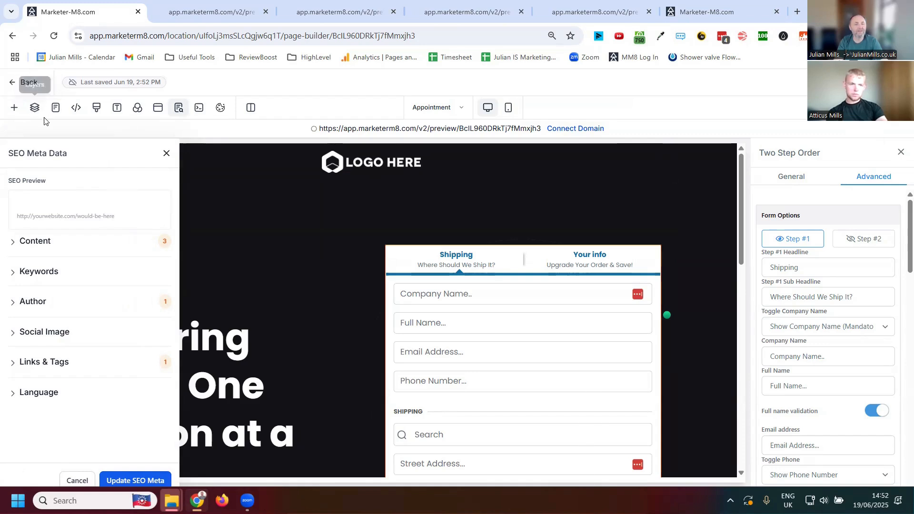
left_click(14, 85)
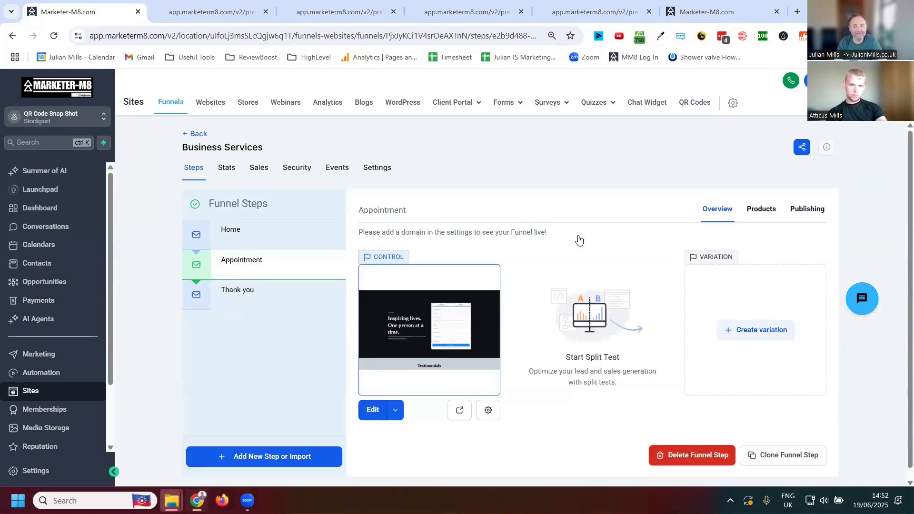
- Examine the add-product form for the Appointment step and return to the funnels list without adding a product
left_click(762, 209)
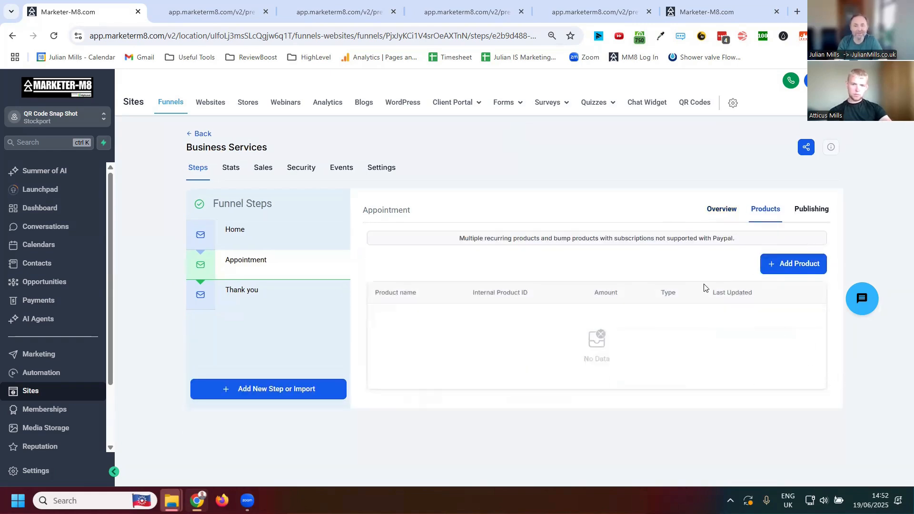
left_click(789, 265)
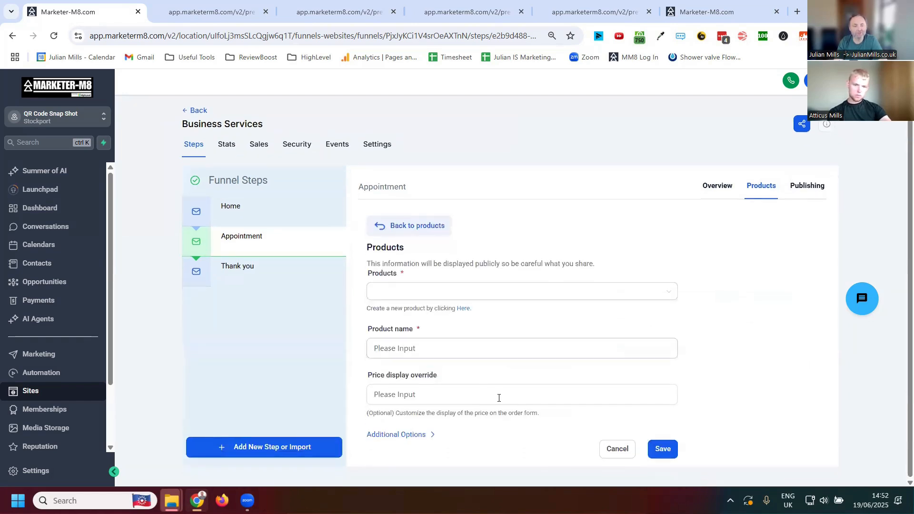
left_click(502, 367)
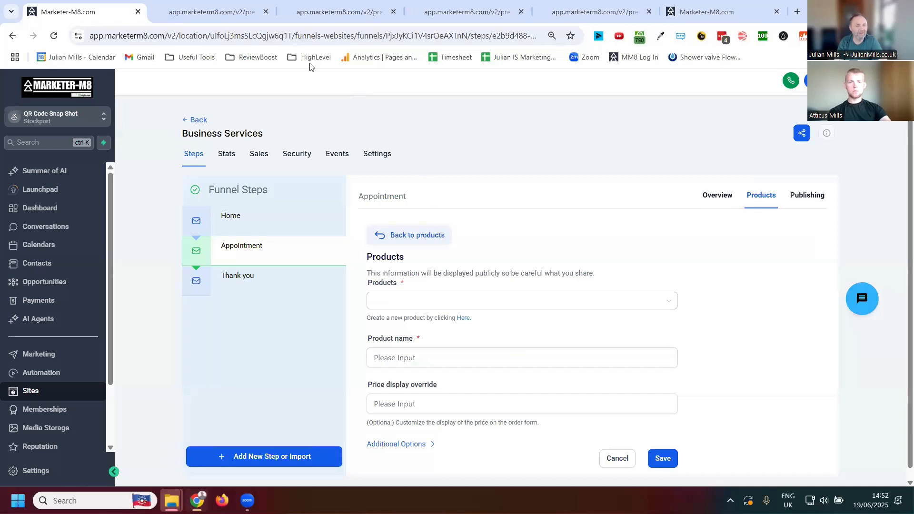
left_click(185, 124)
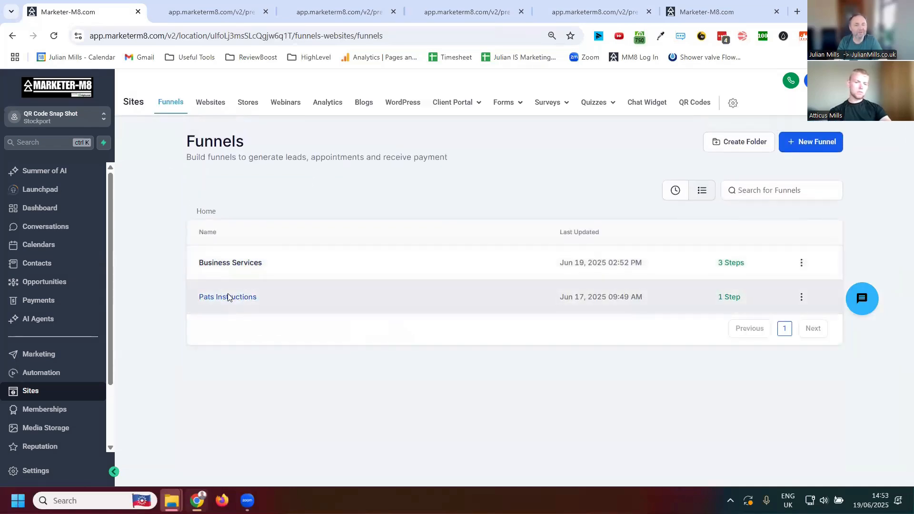
- Open the page details of the Business Services funnel's Appointment step and set the page name to "Order Form"
left_click(225, 262)
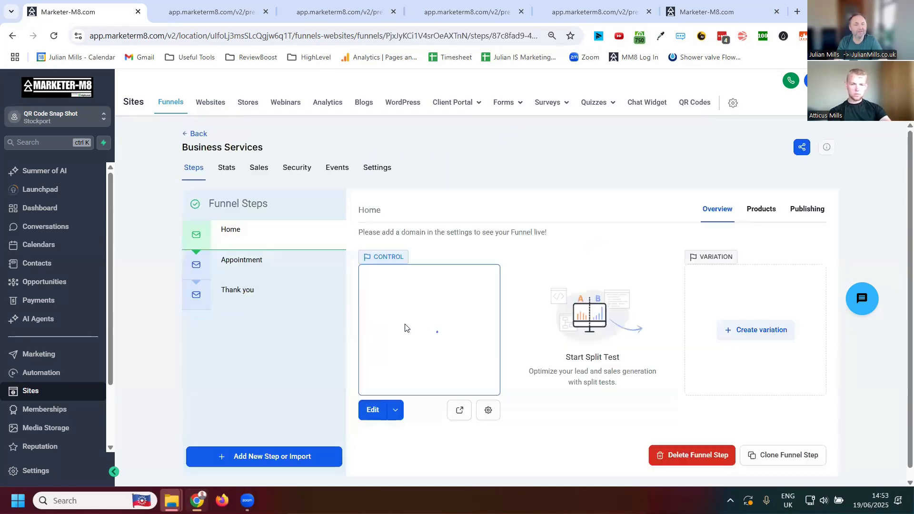
left_click(251, 260)
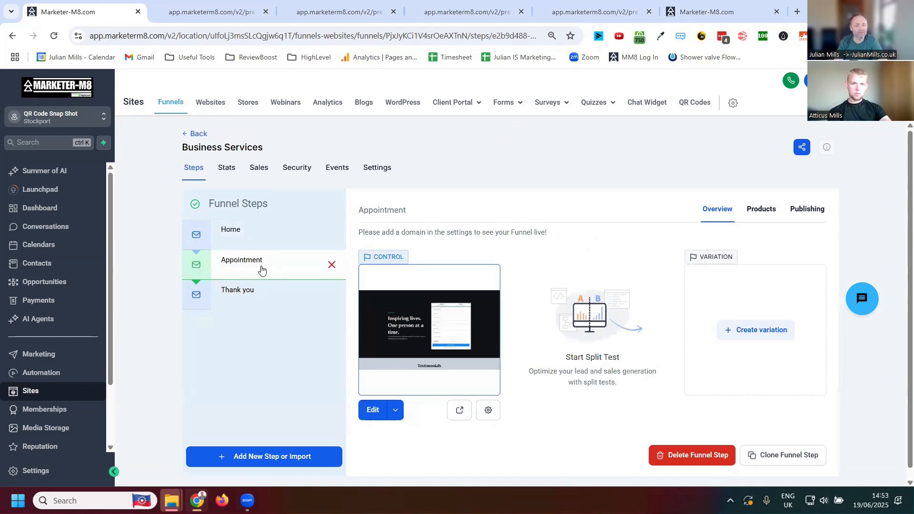
left_click(487, 412)
left_click(383, 270)
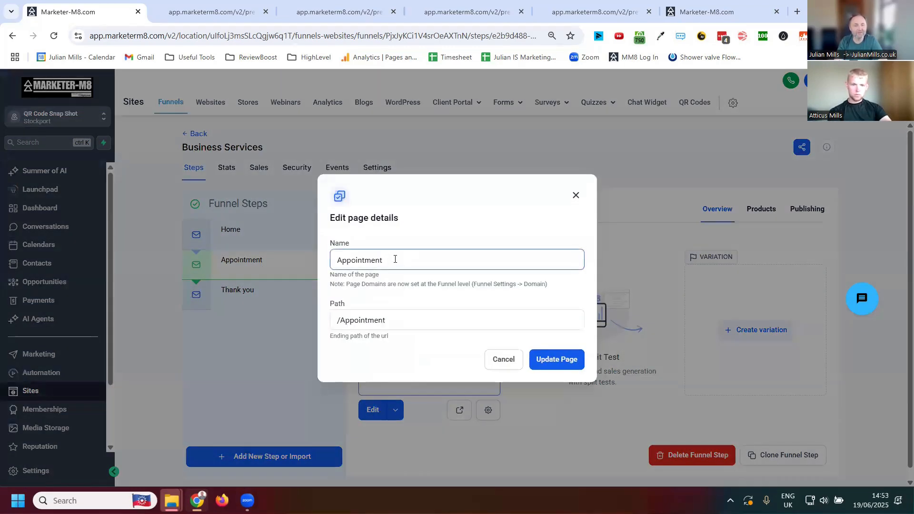
double_click(381, 269)
type("Or")
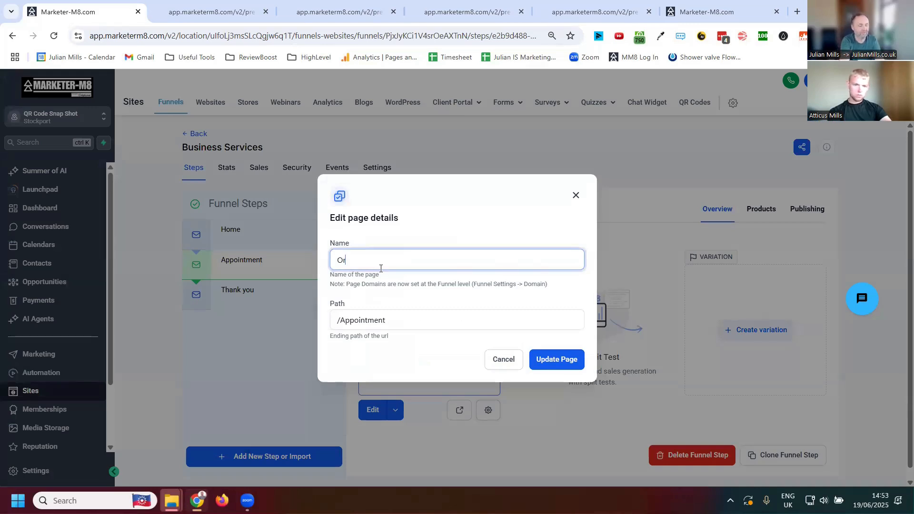
type("der Form")
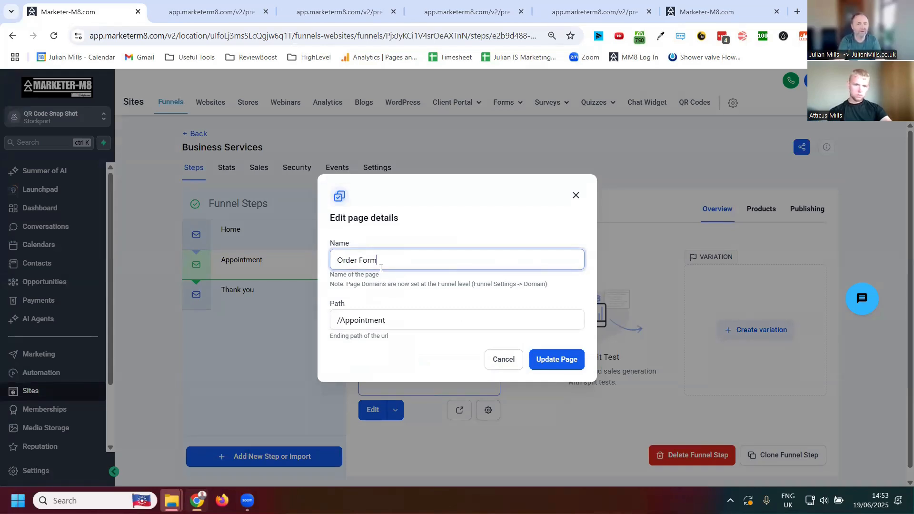
- Set the Appointment page's path to "/order_form" and update the page
left_click_drag(388, 320, 311, 309)
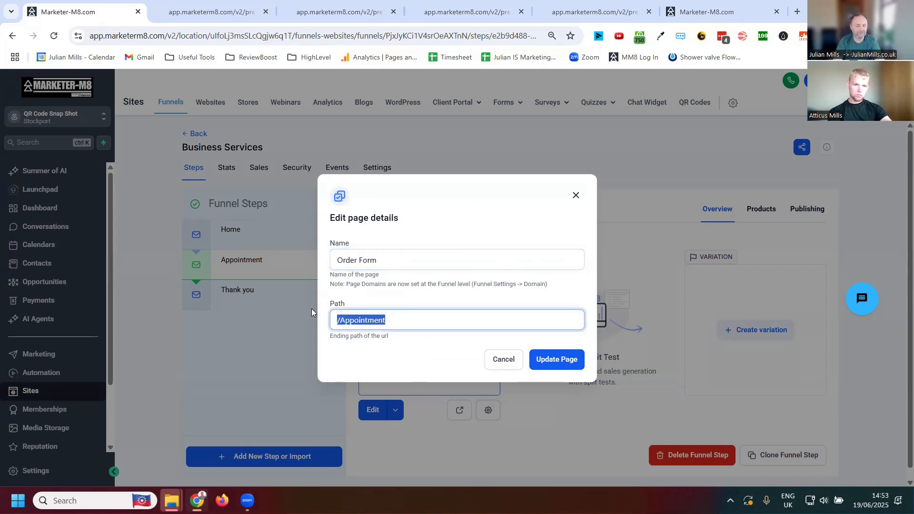
type("/order")
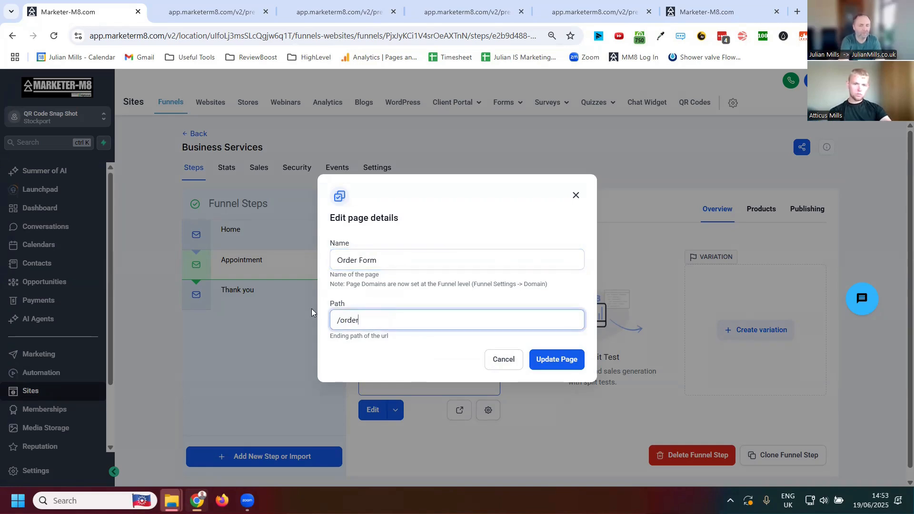
type("_form")
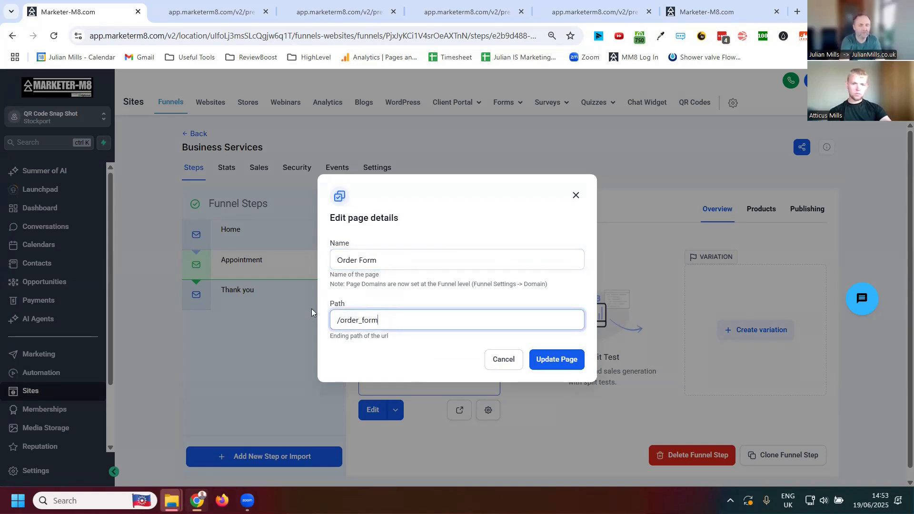
left_click(550, 367)
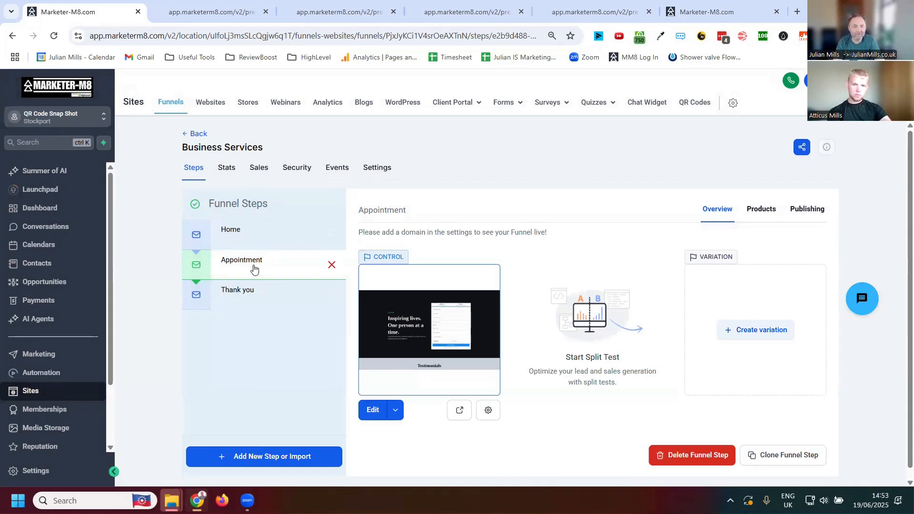
- Open the Business Services funnel's settings and change the funnel name to "Order Form"
left_click(378, 170)
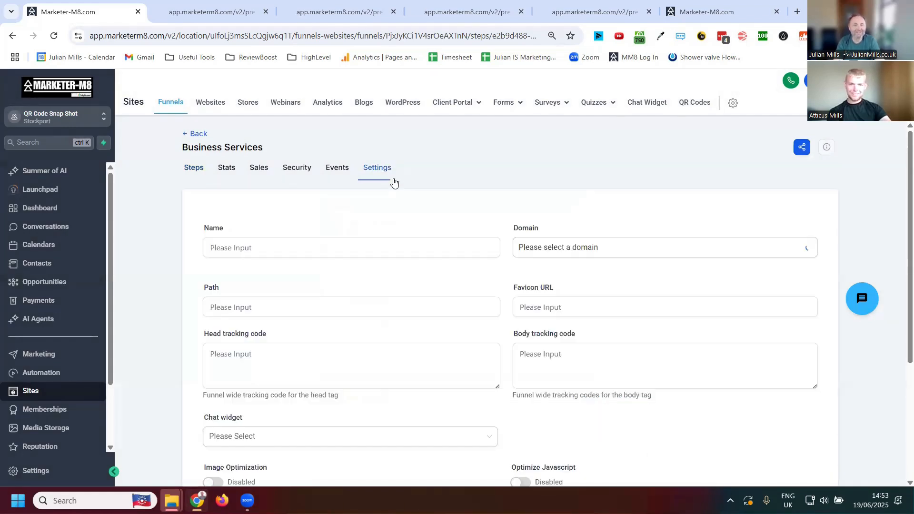
left_click(200, 245)
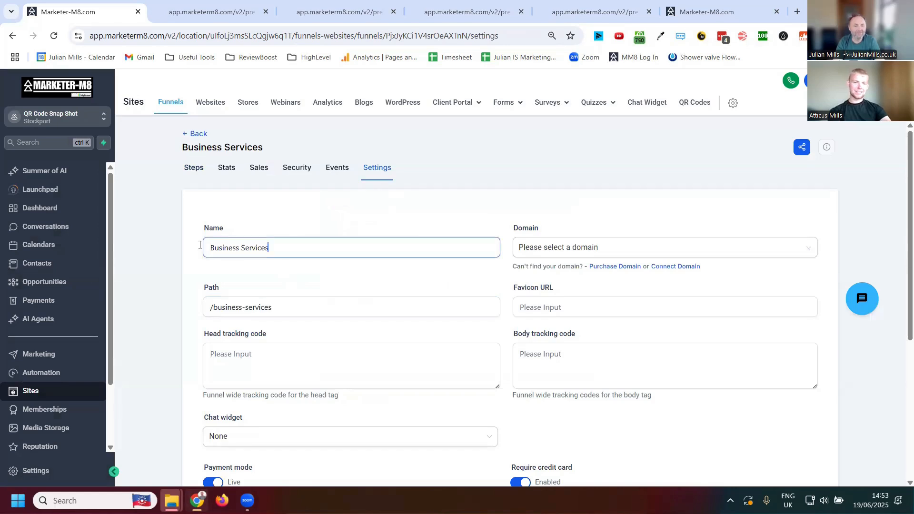
key("ctrl+a")
type("O")
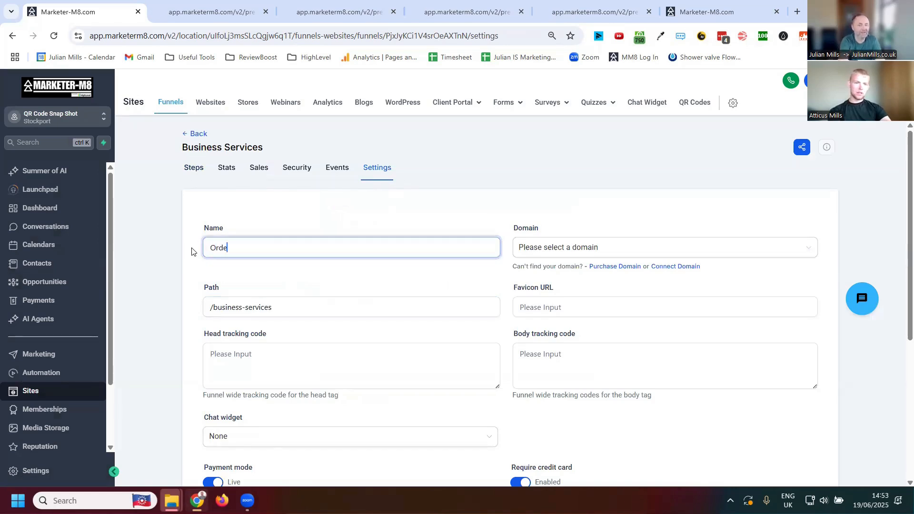
type("rder F")
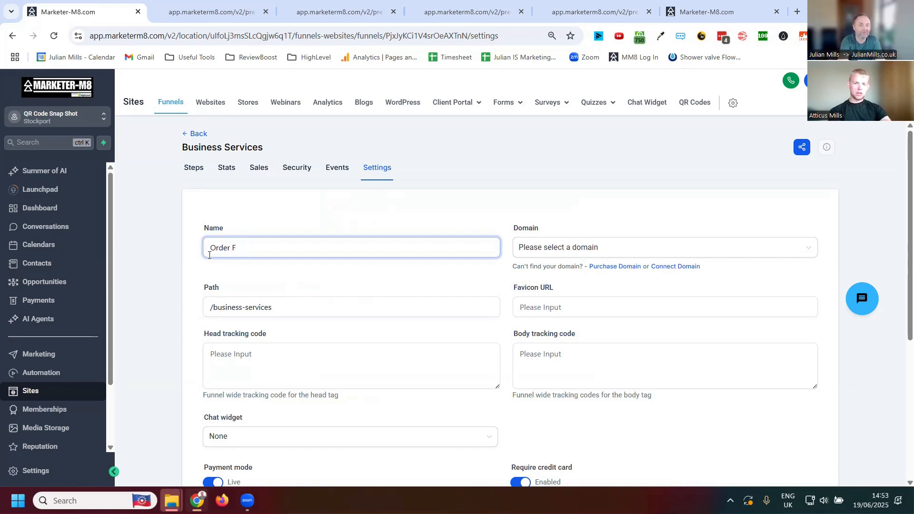
type("romorm")
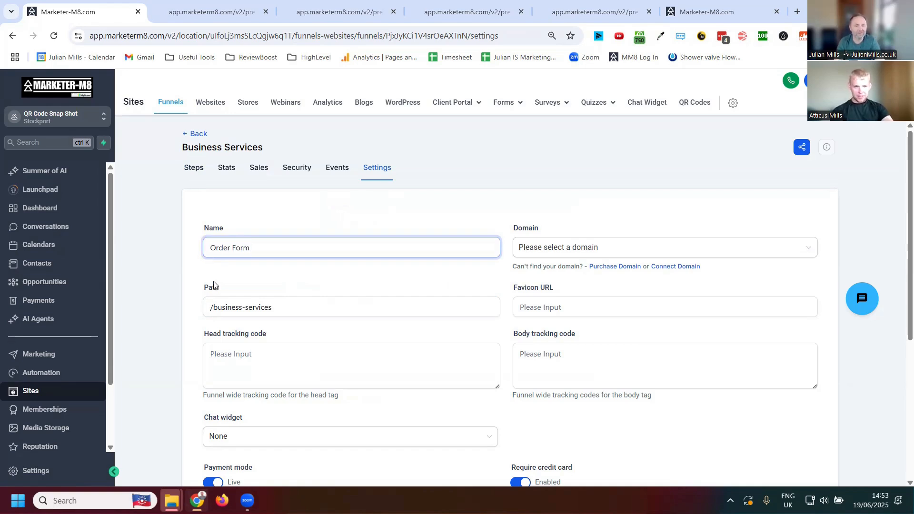
- Set the funnel's path to "/order_form" and save the funnel settings
left_click_drag(288, 307, 181, 304)
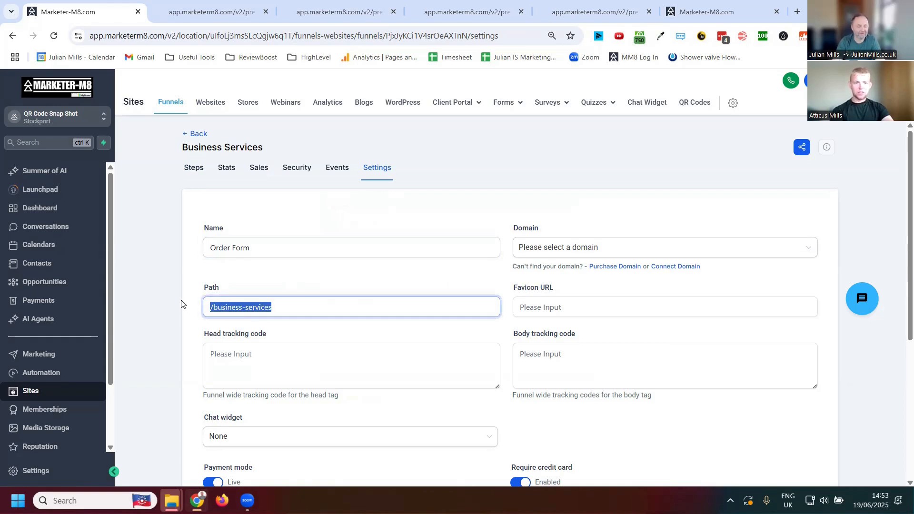
type("/order")
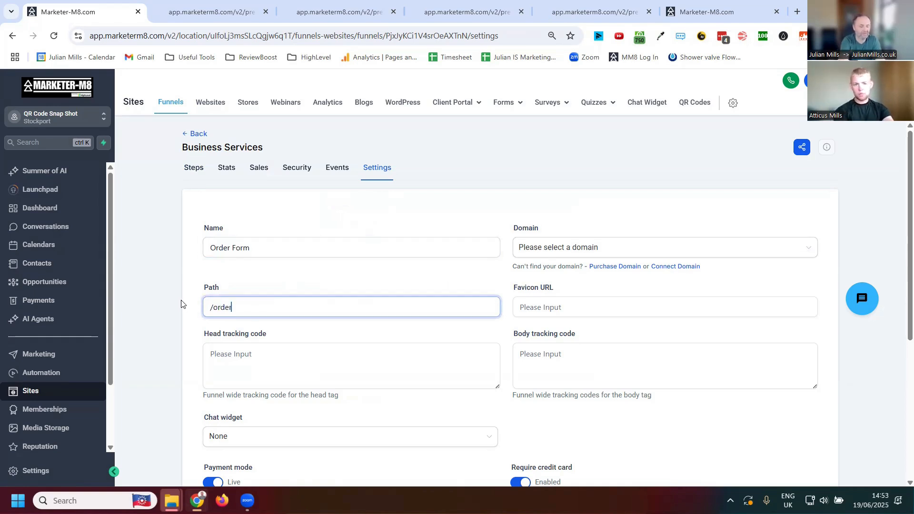
type("_form")
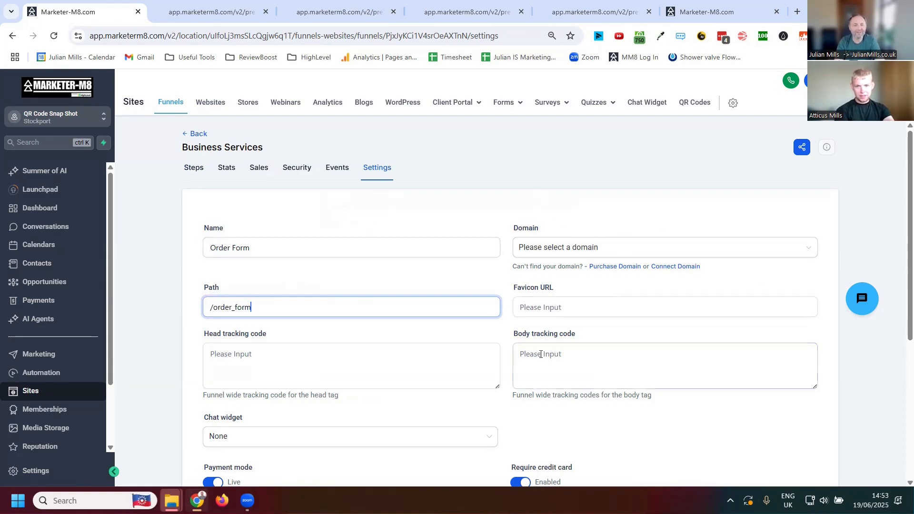
scroll(519, 381, "down", 5)
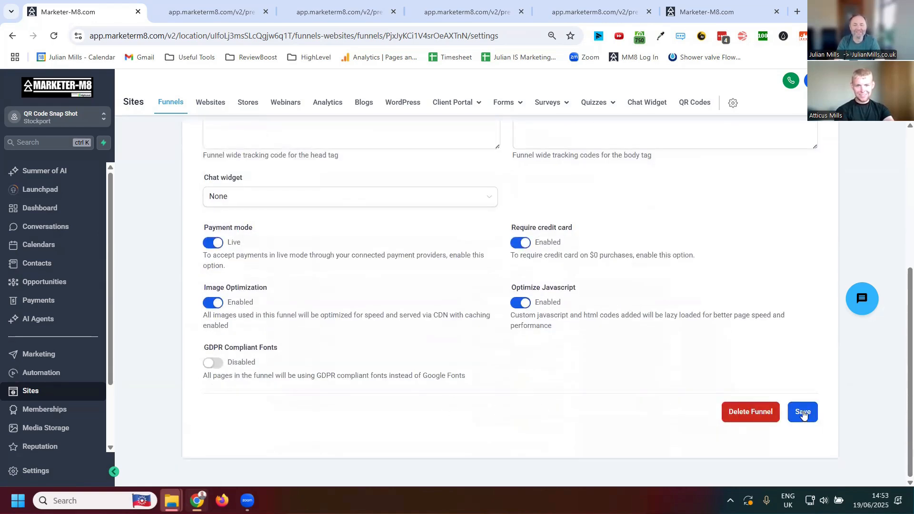
left_click(802, 412)
scroll(344, 271, "up", 1)
scroll(353, 265, "up", 4)
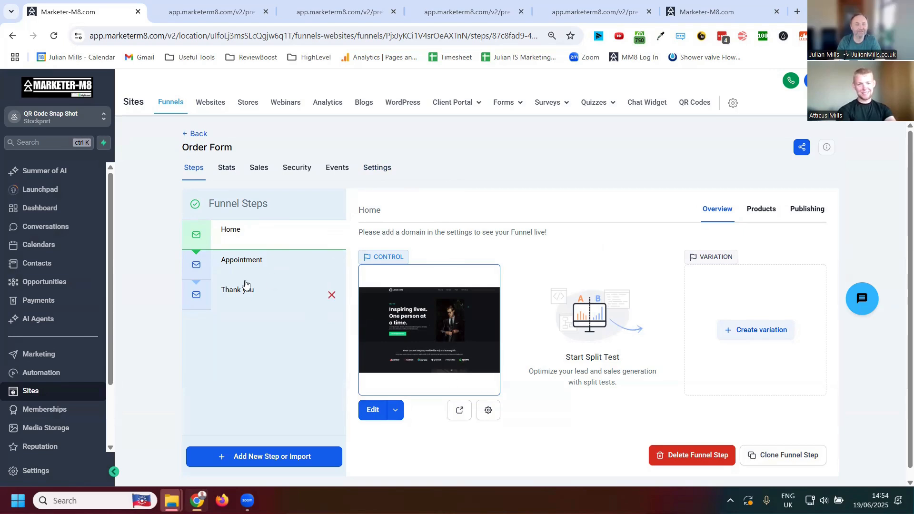
- Open the Appointment step's publishing details and change the step name to "Order Form"
left_click(239, 261)
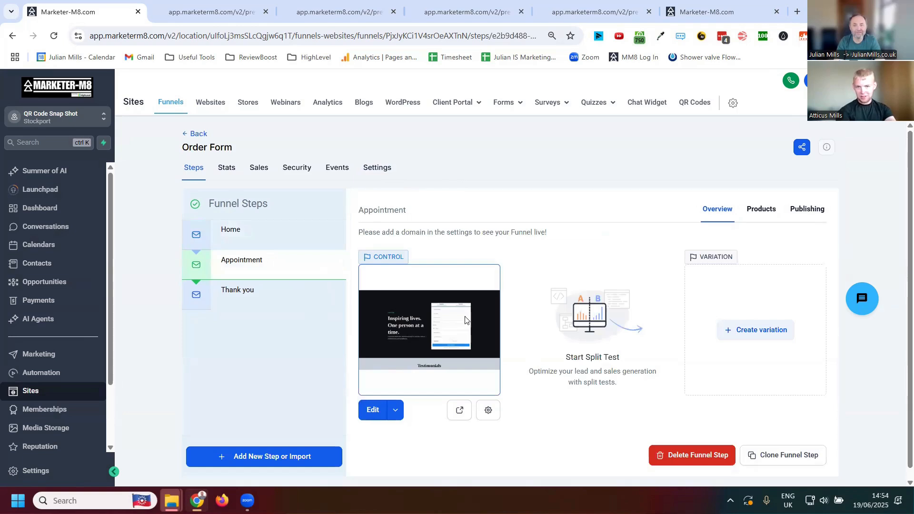
left_click(810, 211)
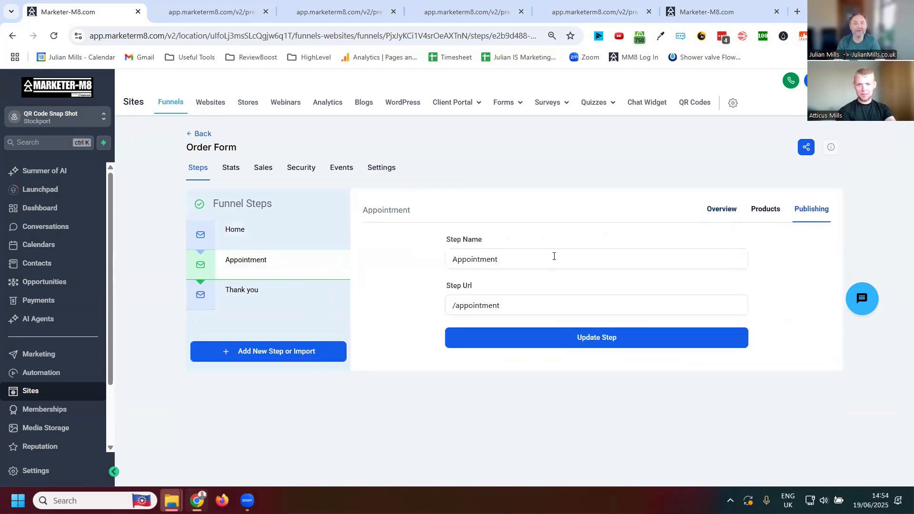
double_click(523, 257)
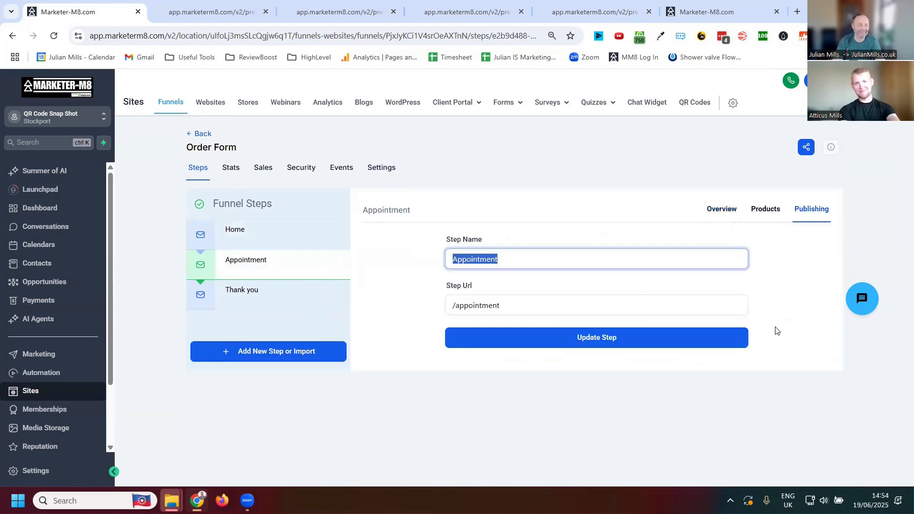
type("Order")
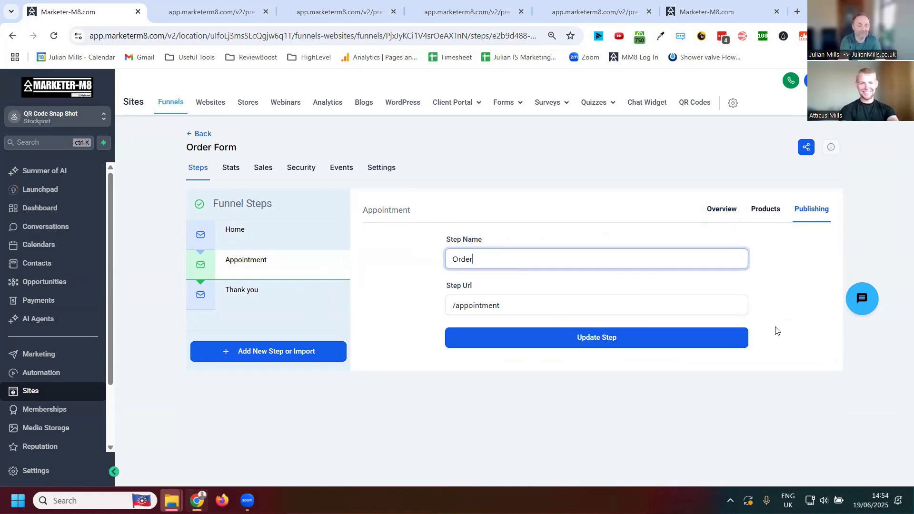
type(" Form")
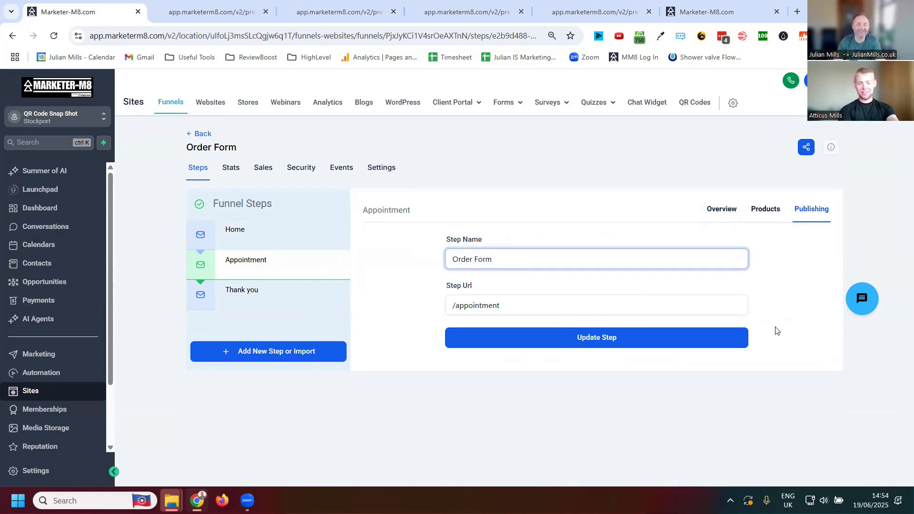
- Set the Appointment step's URL path to "/order_form"
left_click_drag(507, 305, 460, 306)
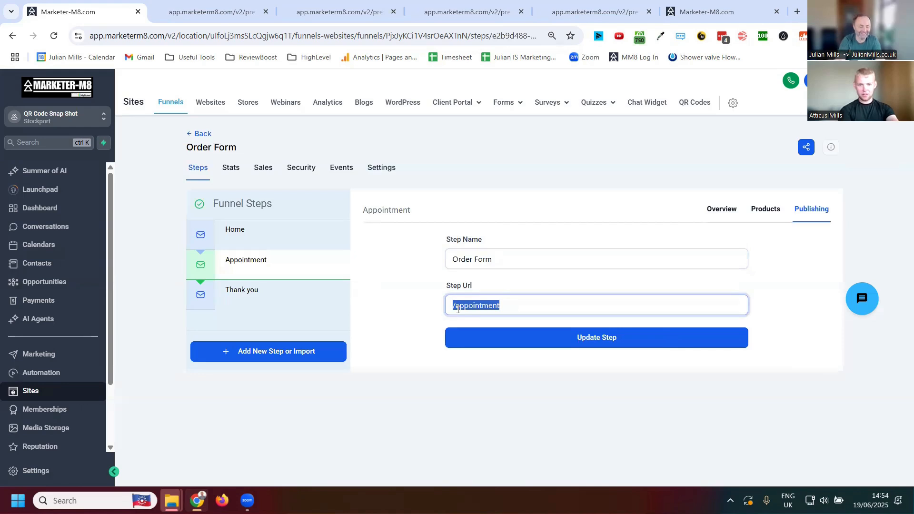
type("/order")
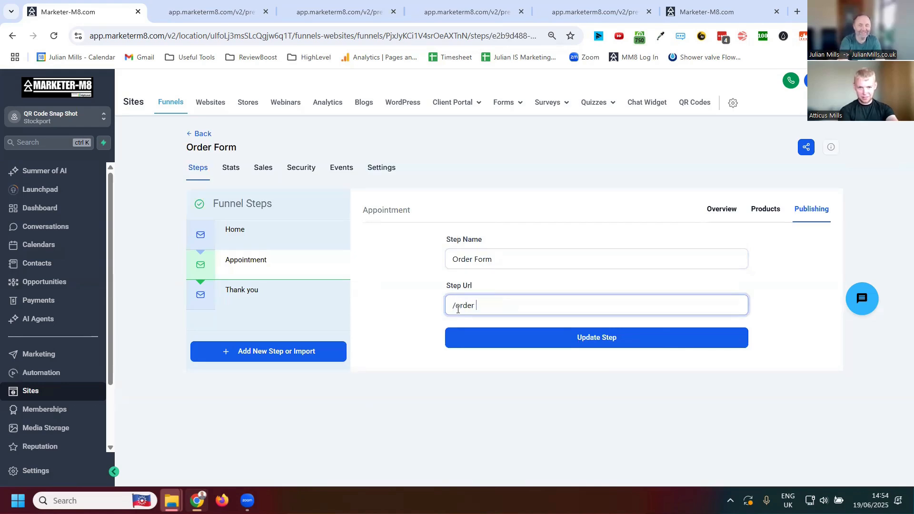
type("_form")
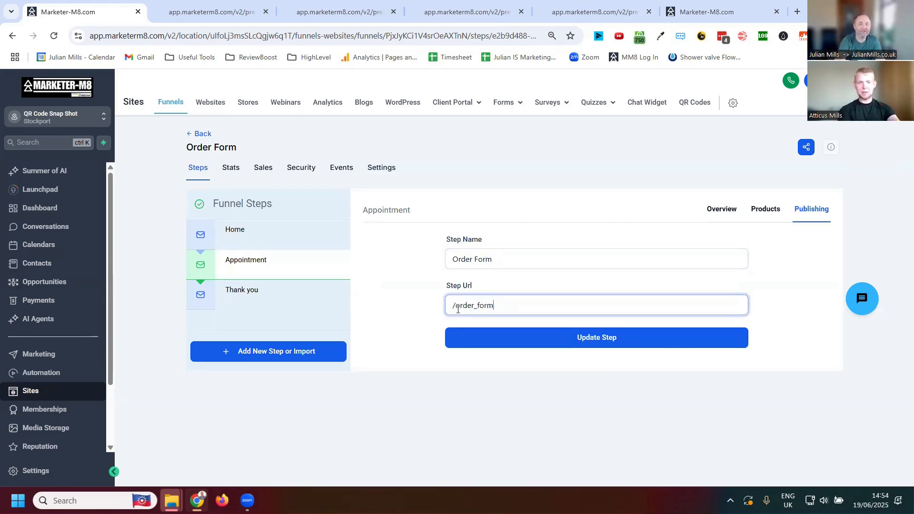
left_click(639, 409)
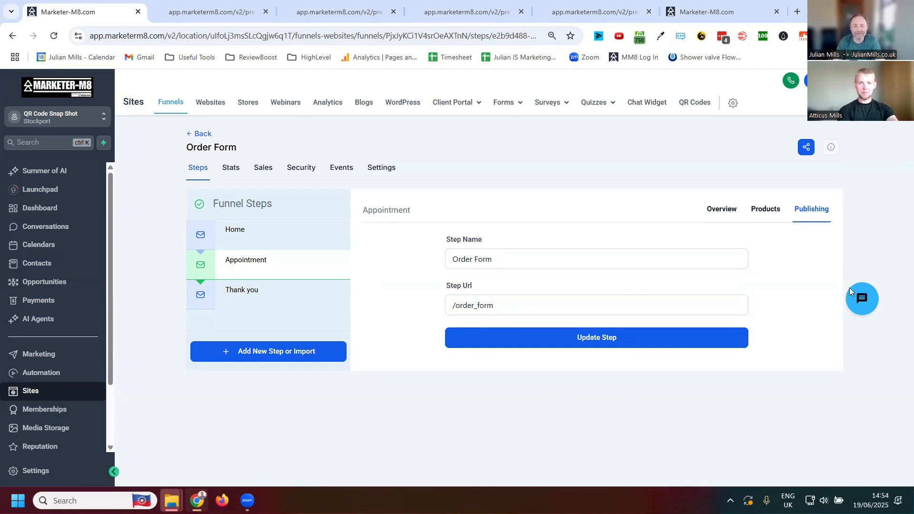
- View the support chat's question area and close the chat
left_click(863, 301)
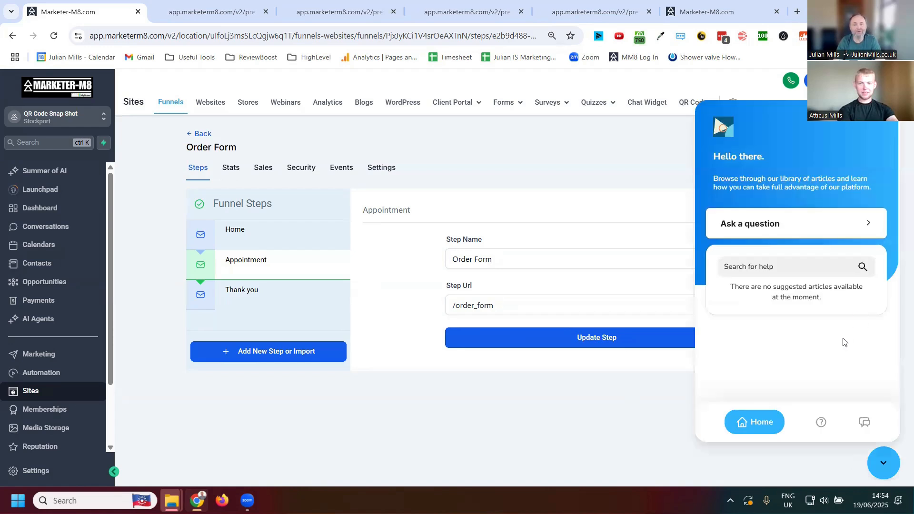
left_click(761, 227)
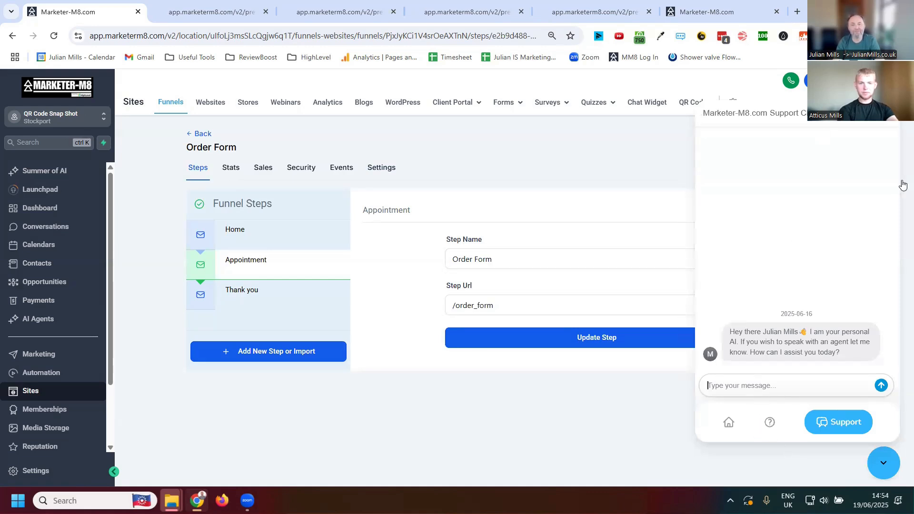
left_click(883, 466)
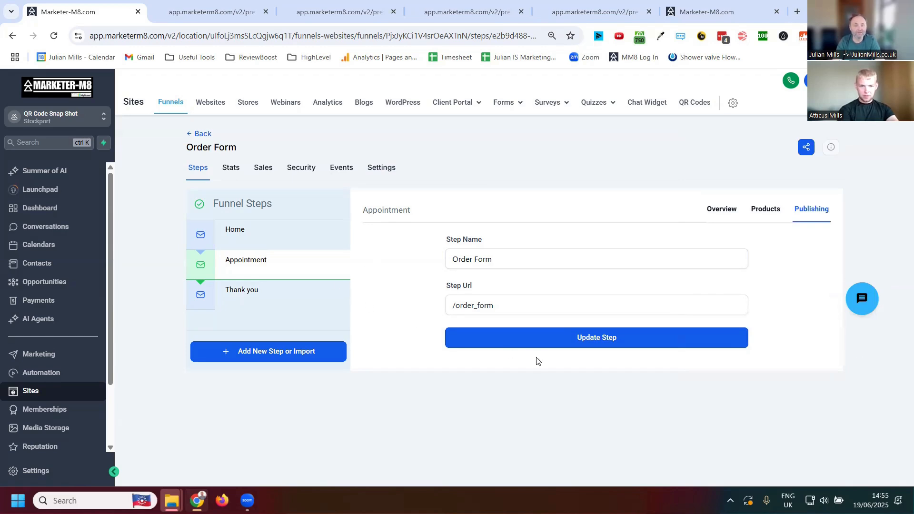
- Save the Appointment step's updated publishing details and open the Thank you page for editing
left_click(603, 349)
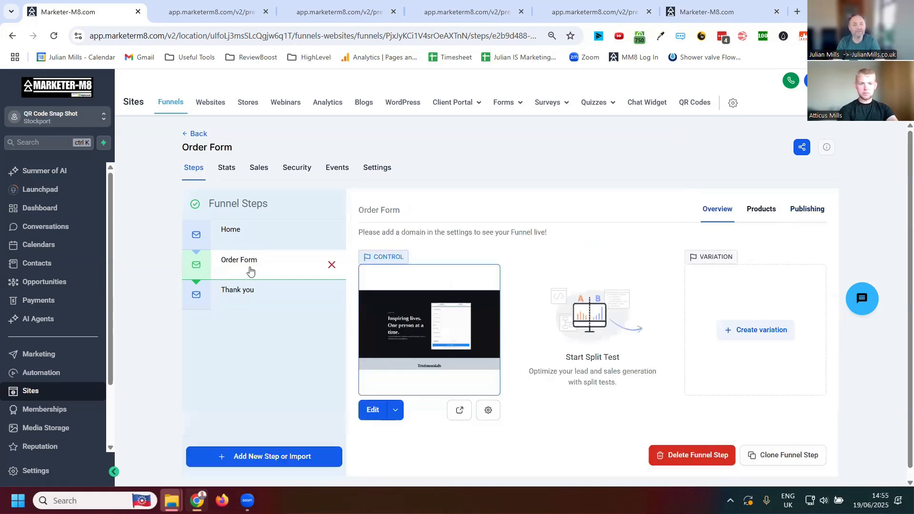
left_click(250, 271)
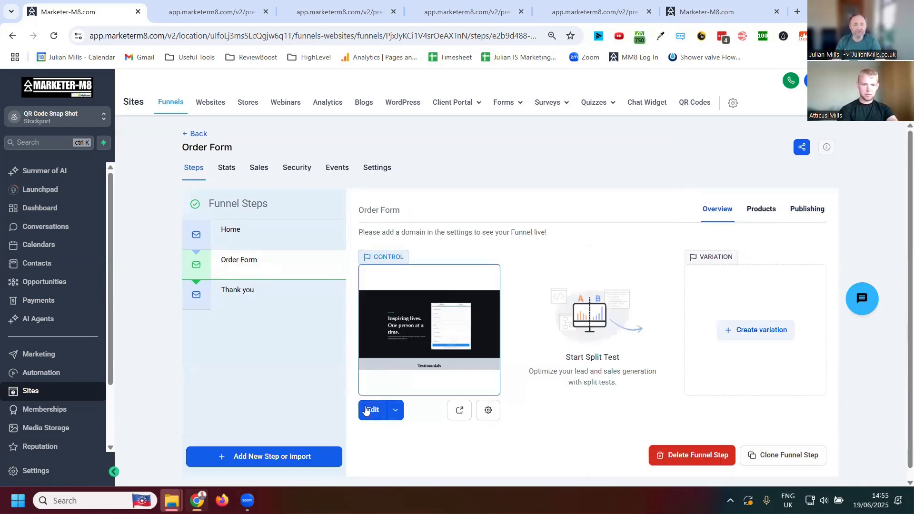
left_click(235, 295)
left_click(372, 411)
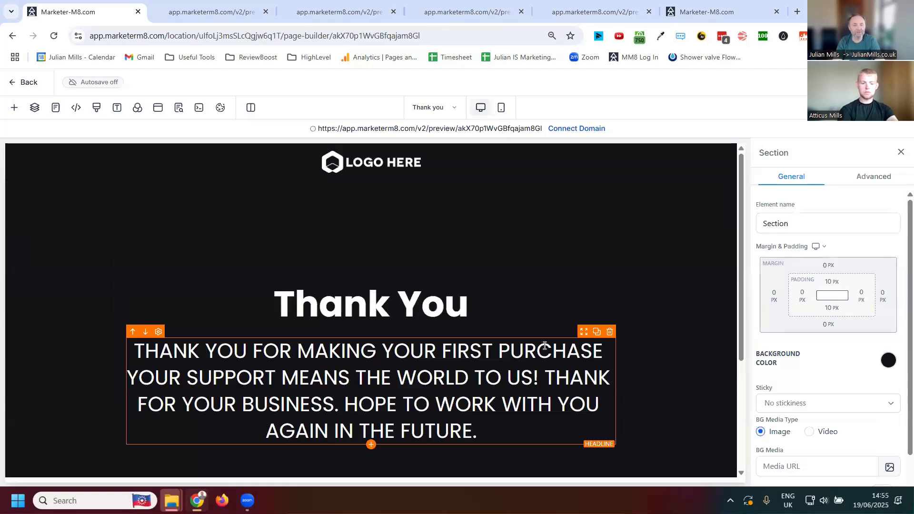
- Delete the purchase message below the Thank You headline and add an Order Confirmation element in its place
left_click(610, 333)
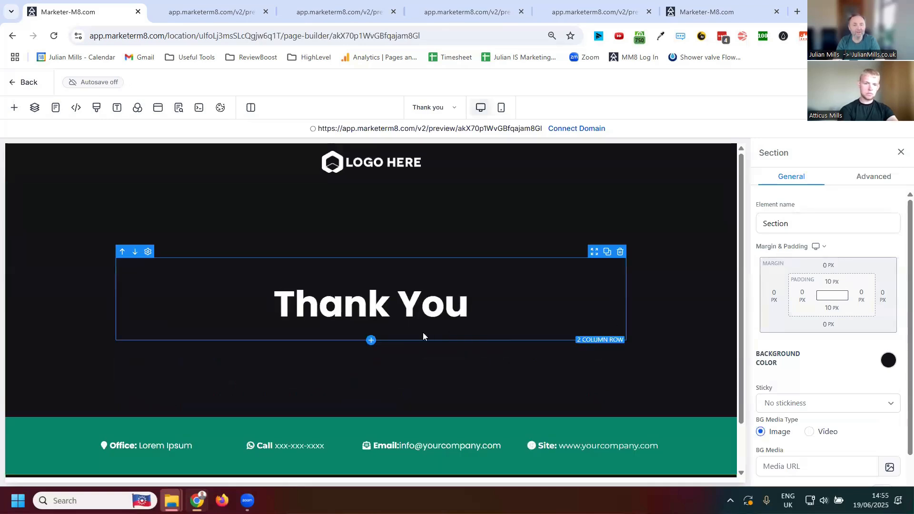
left_click(371, 328)
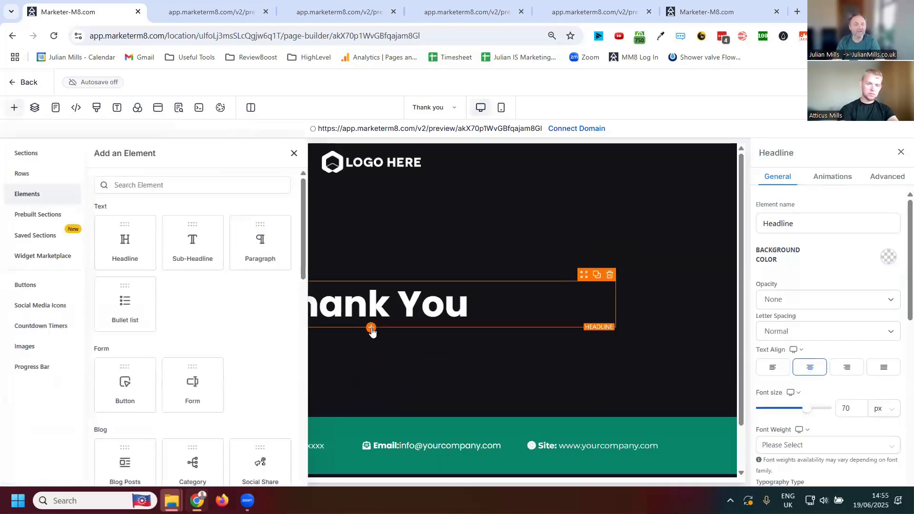
scroll(148, 243, "down", 2)
scroll(149, 243, "down", 6)
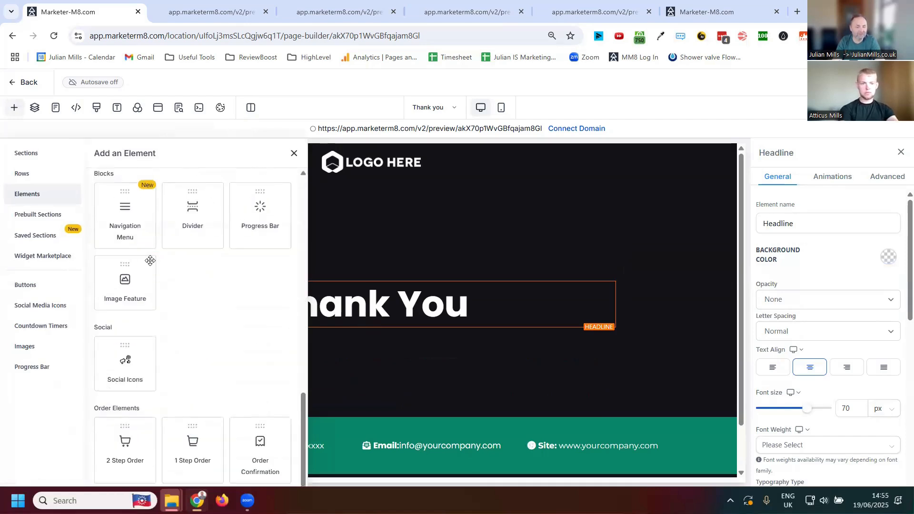
left_click(248, 431)
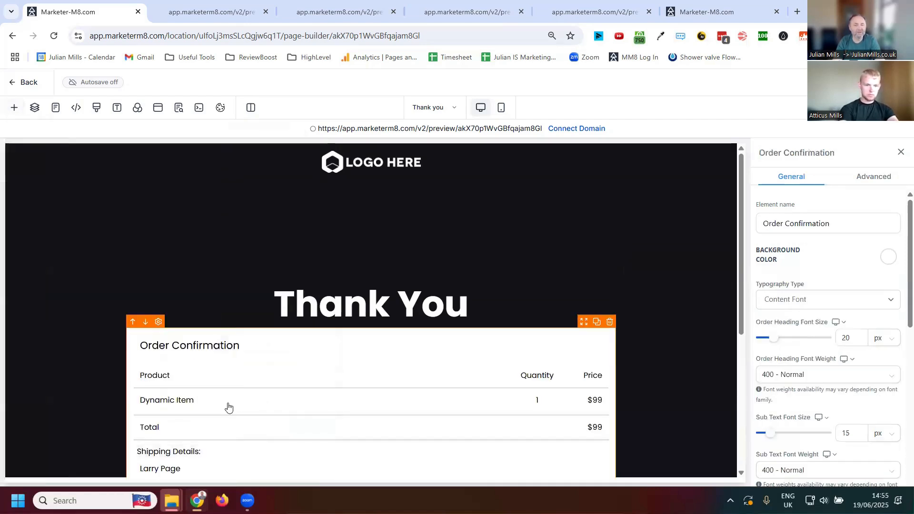
- Review the Order Confirmation element's layout and color options, and leave the page builder without saving
scroll(376, 224, "down", 4)
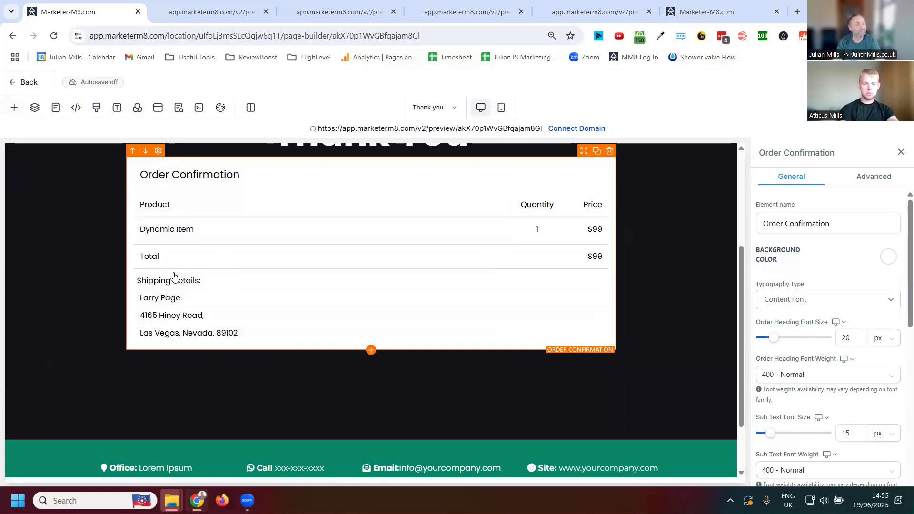
scroll(703, 319, "down", 2)
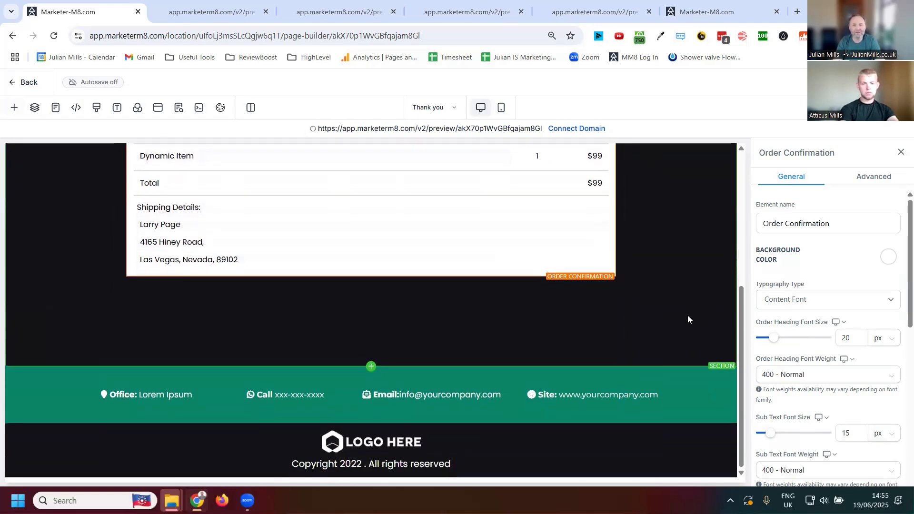
scroll(688, 319, "up", 6)
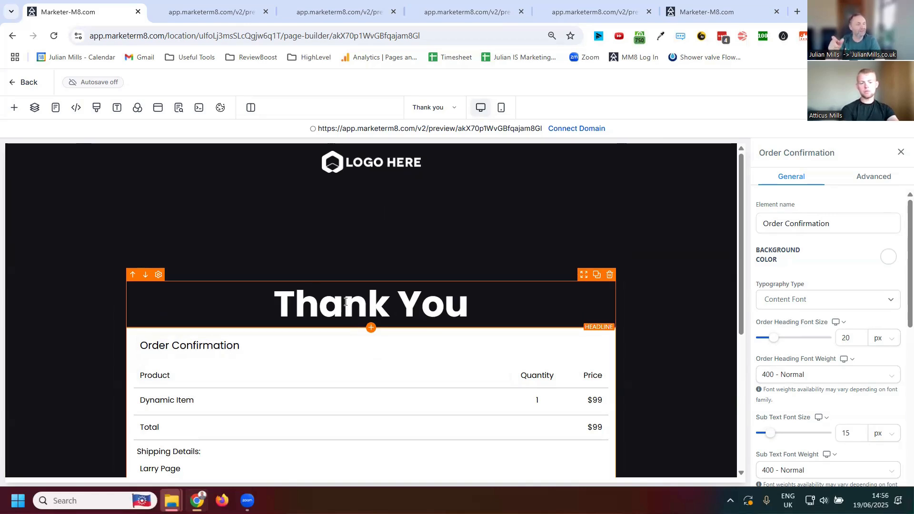
scroll(459, 398, "down", 1)
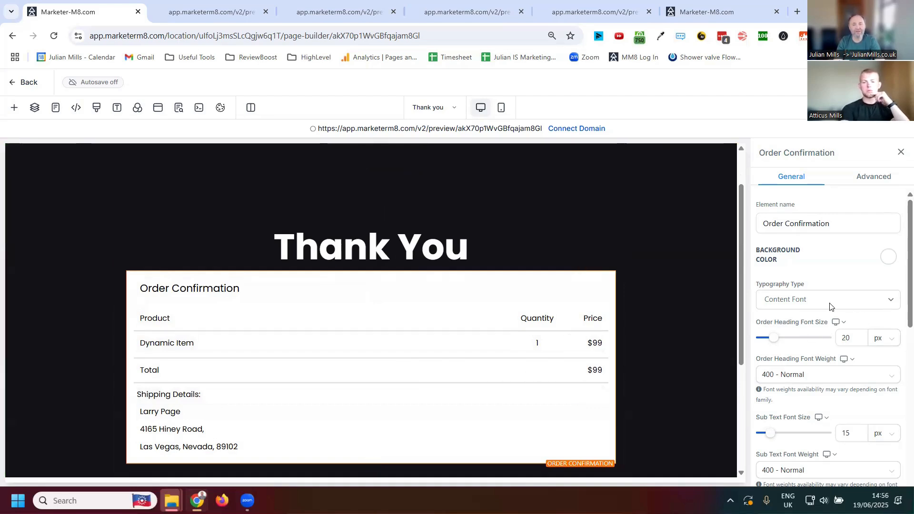
scroll(830, 305, "down", 5)
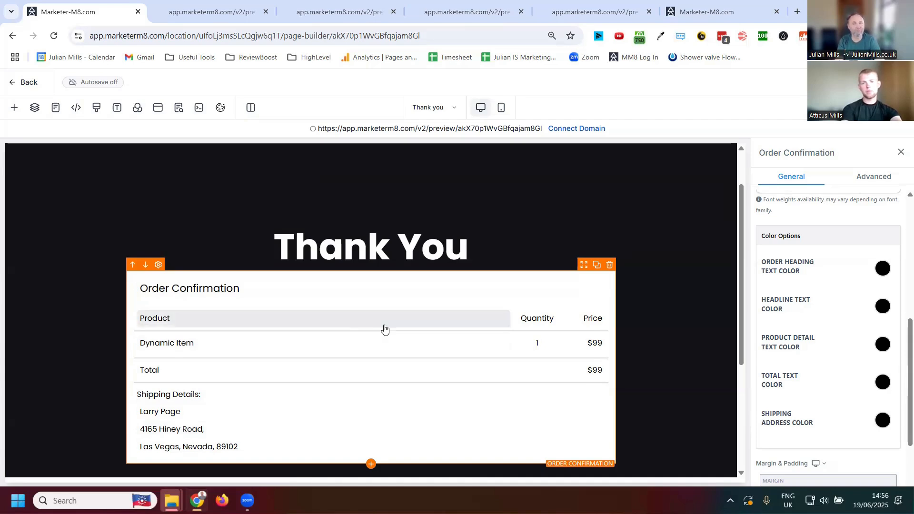
left_click(11, 82)
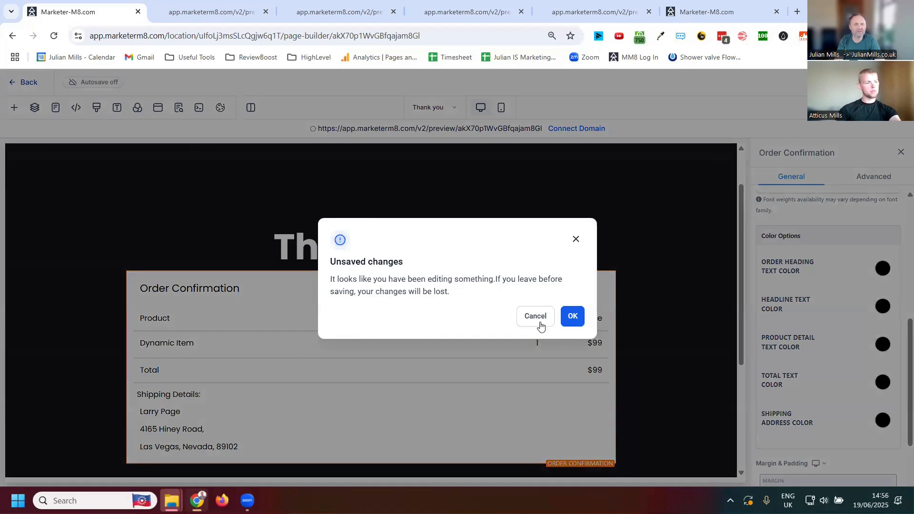
left_click(573, 316)
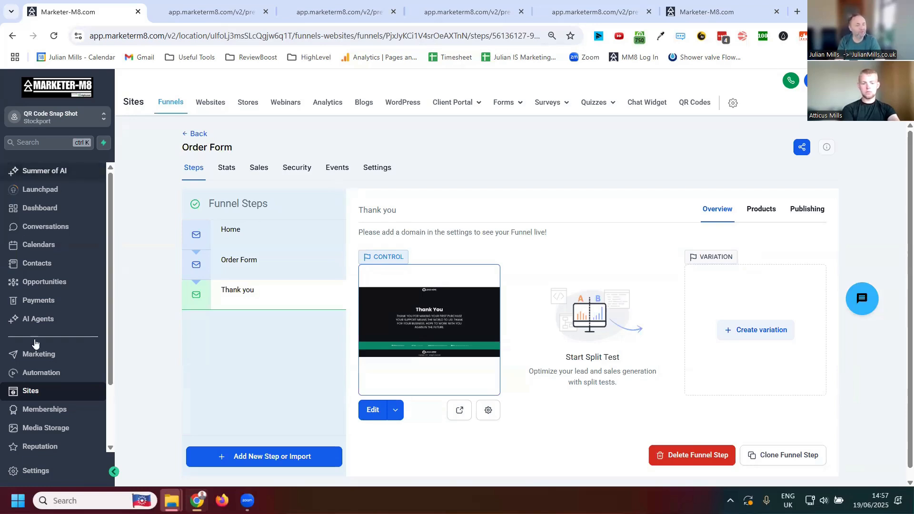
- Go to the automation workflows and create a new workflow
left_click(47, 375)
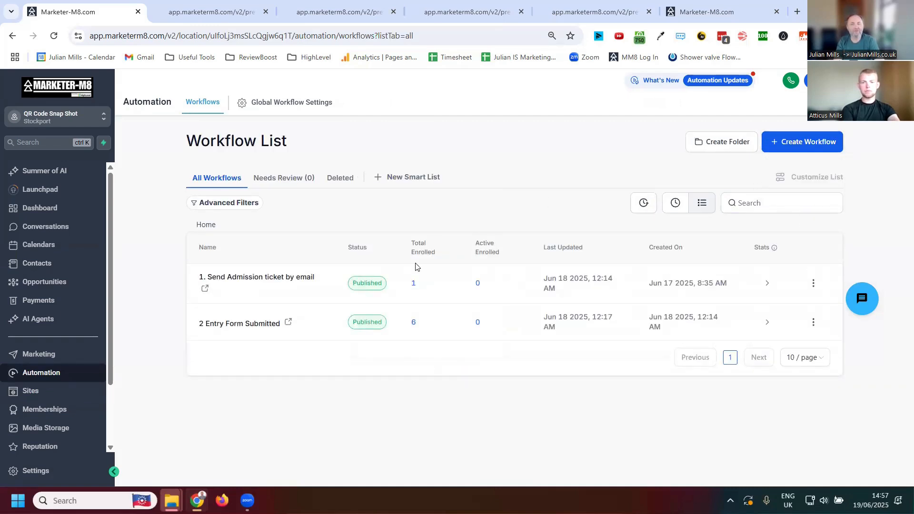
left_click(340, 275)
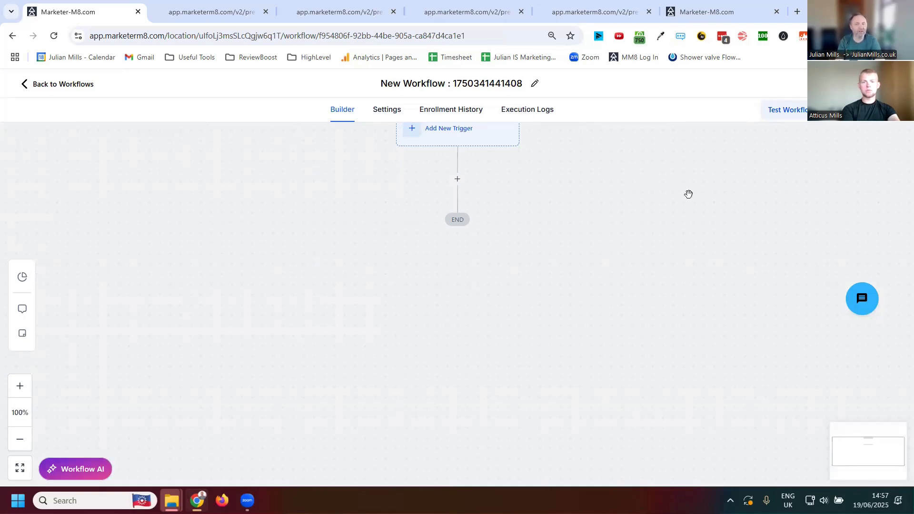
scroll(589, 228, "up", 3)
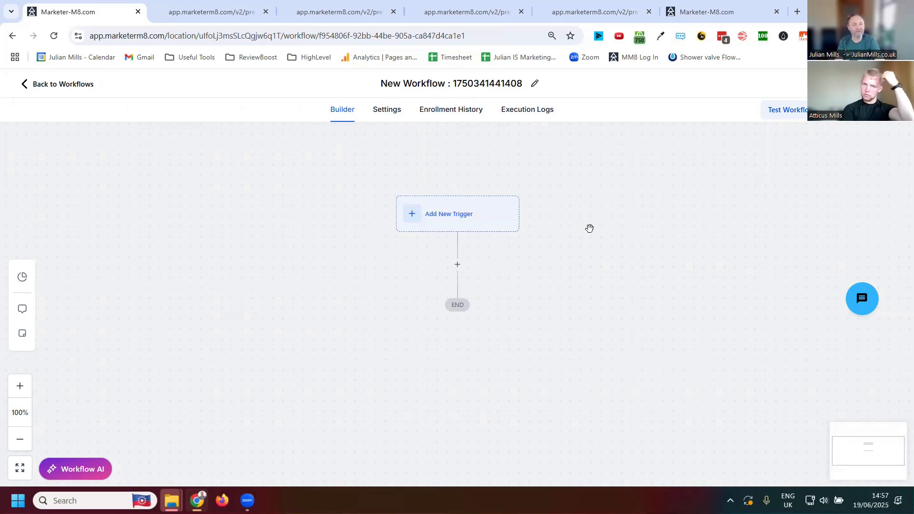
- Search the workflow triggers for "order" and choose Order Form Submission as the new workflow's trigger
left_click(447, 220)
left_click(680, 184)
type("order")
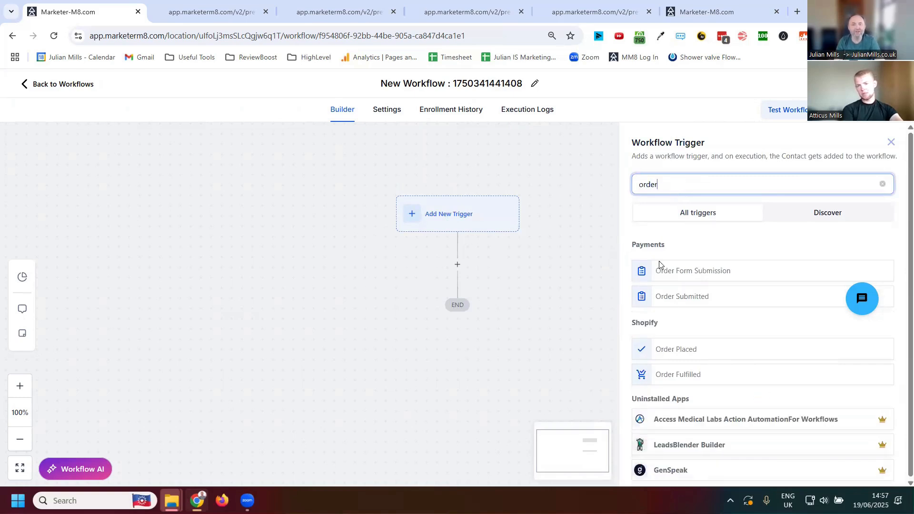
left_click(697, 273)
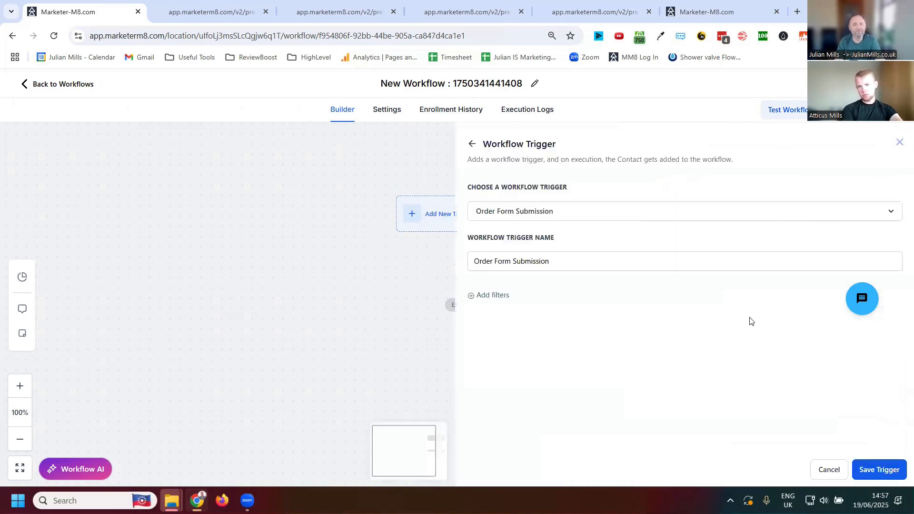
left_click(663, 214)
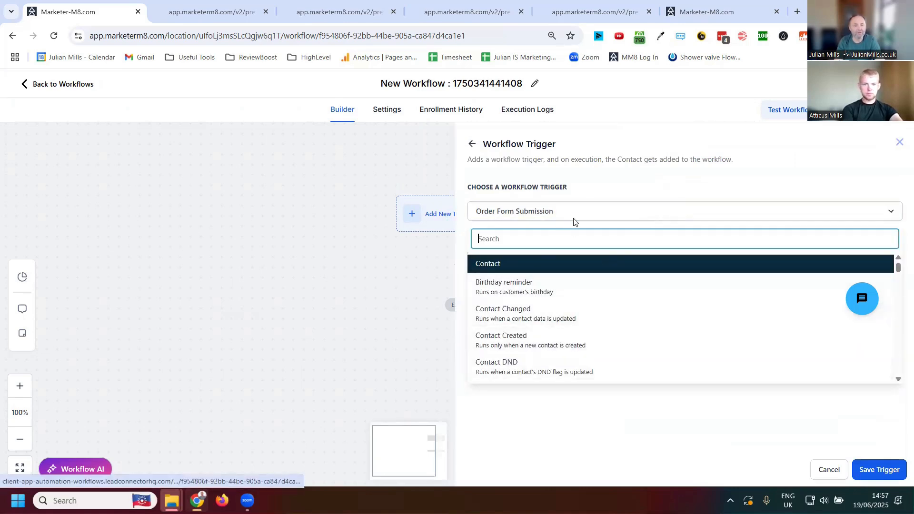
left_click(637, 180)
- Add a trigger filter that limits In funnel/website to the Order Form funnel
left_click(495, 296)
left_click(537, 314)
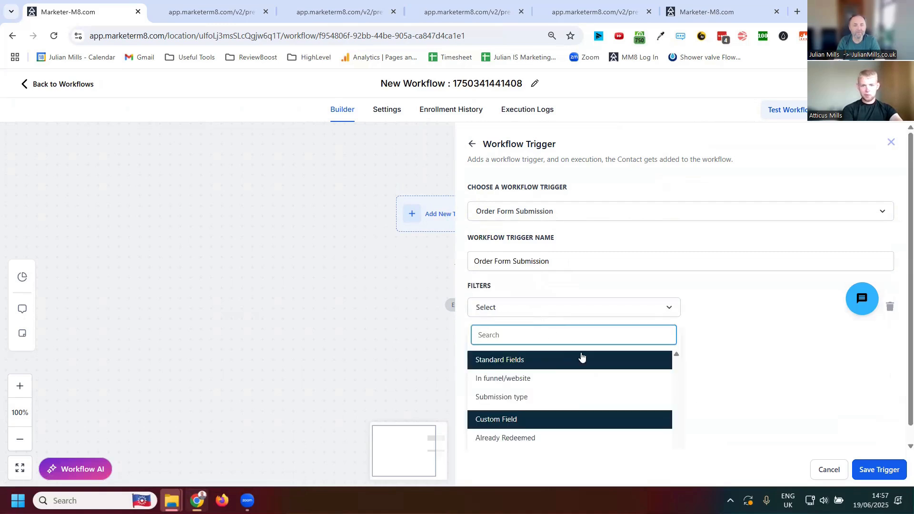
left_click(516, 379)
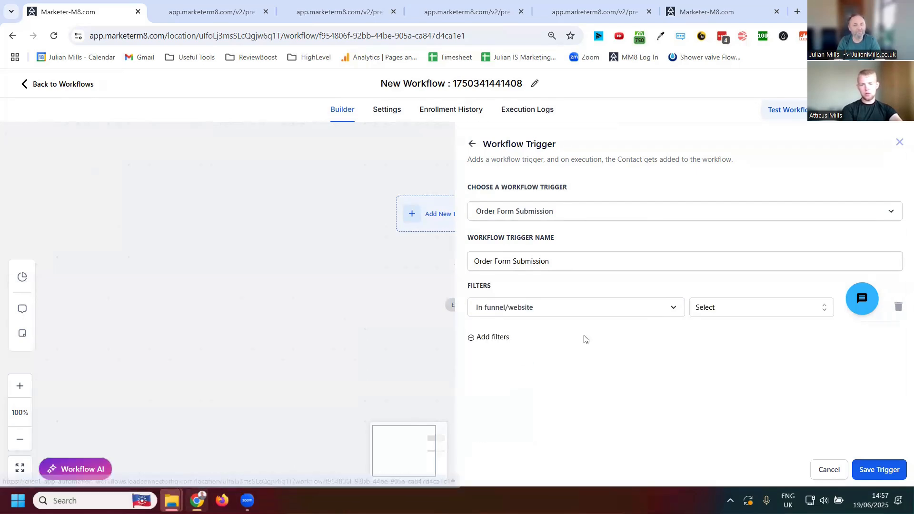
left_click(744, 314)
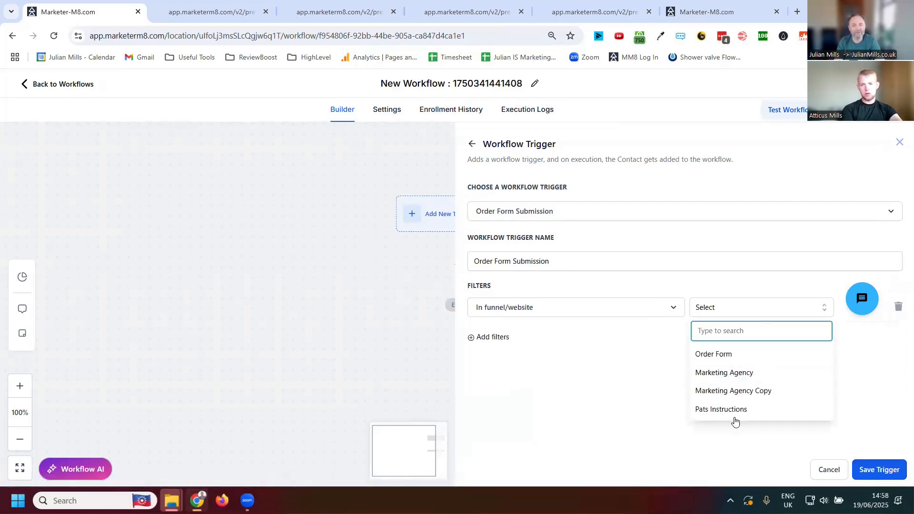
left_click(719, 357)
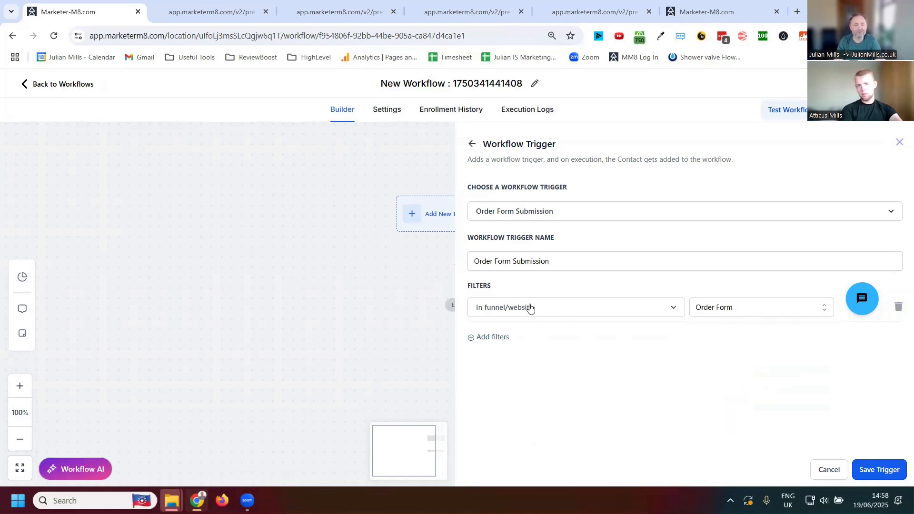
- Add a second trigger filter that limits Submission type to Sale
left_click(497, 337)
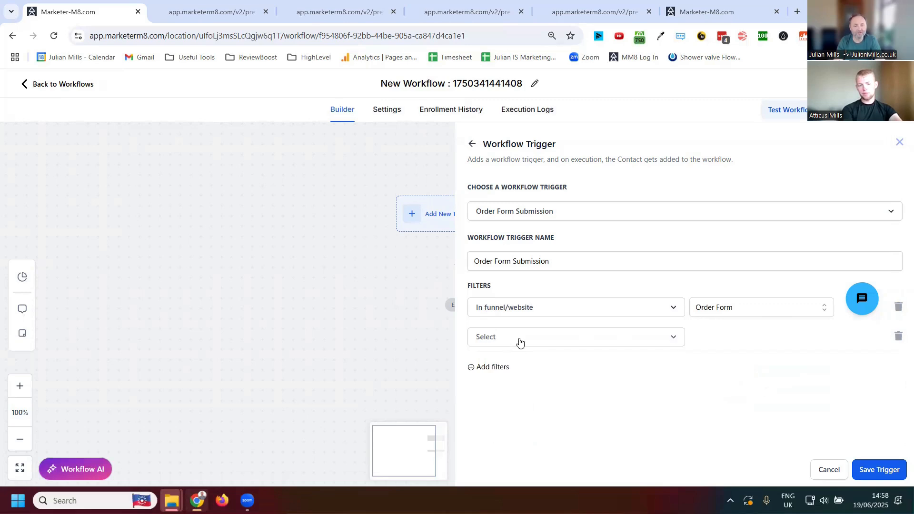
left_click(519, 340)
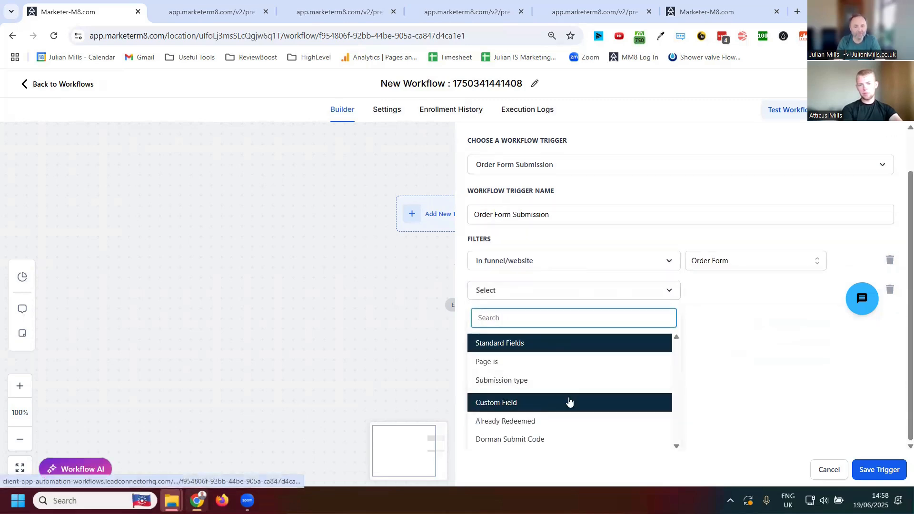
left_click(521, 380)
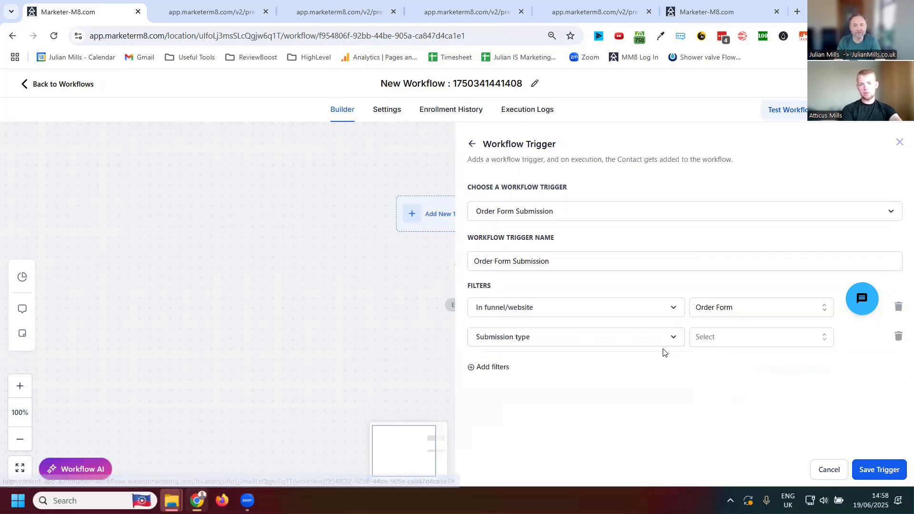
left_click(725, 341)
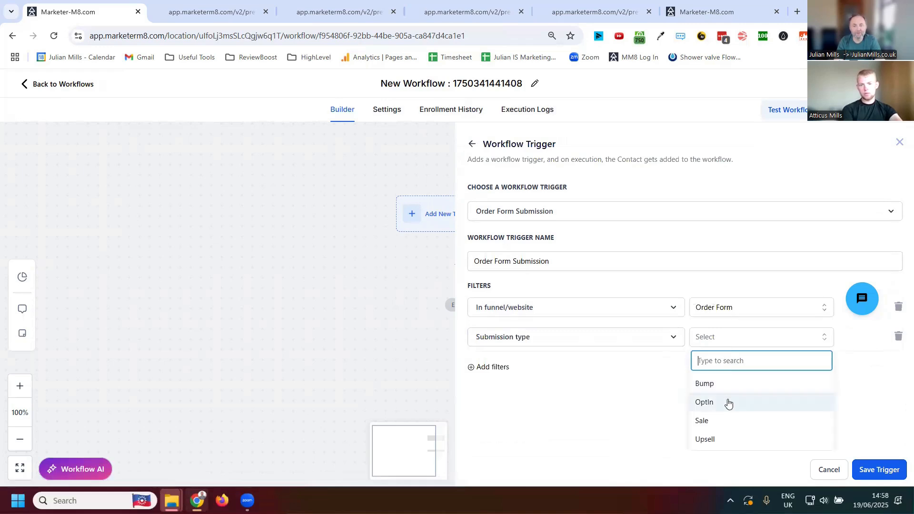
left_click(724, 426)
- Add a third filter with Page is set to Order Form, and save the trigger
left_click(495, 368)
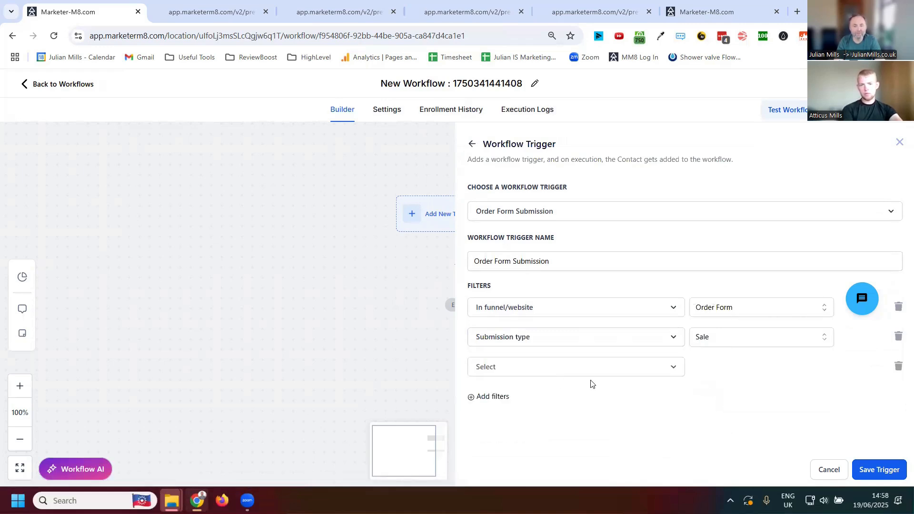
left_click(569, 373)
scroll(741, 410, "down", 1)
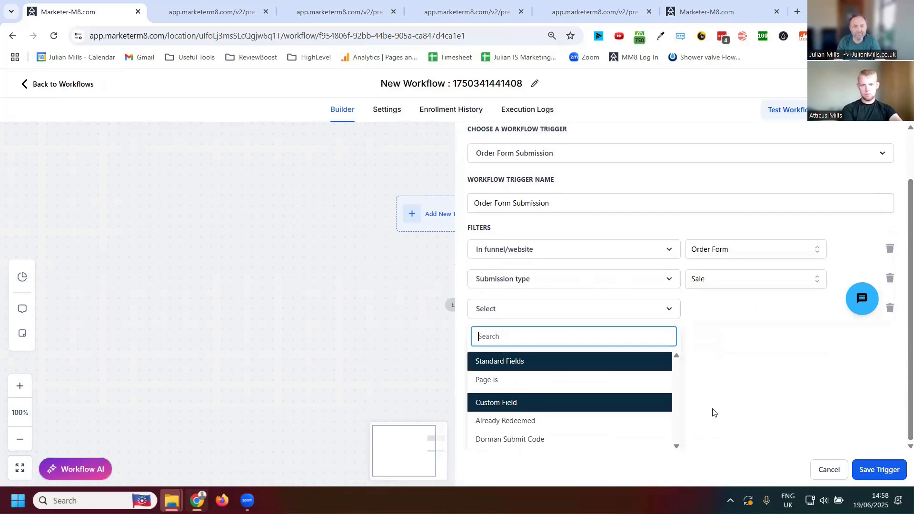
left_click(498, 379)
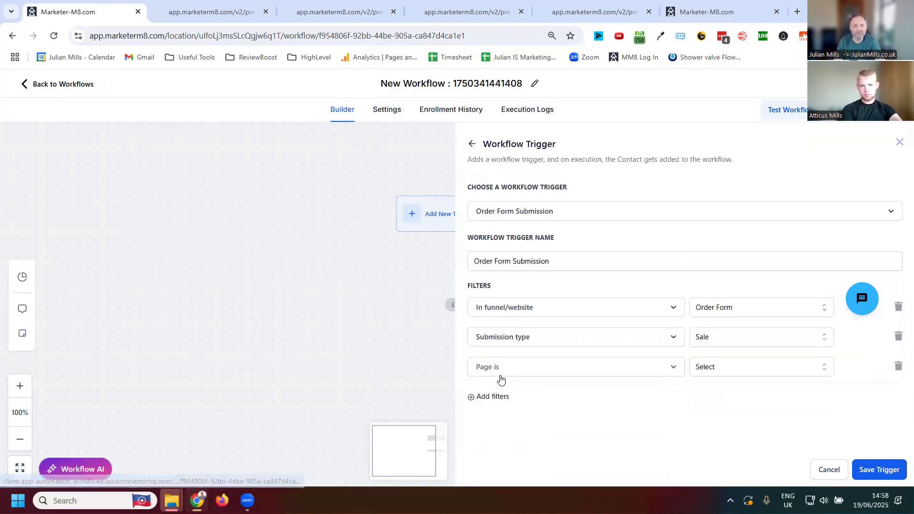
left_click(709, 373)
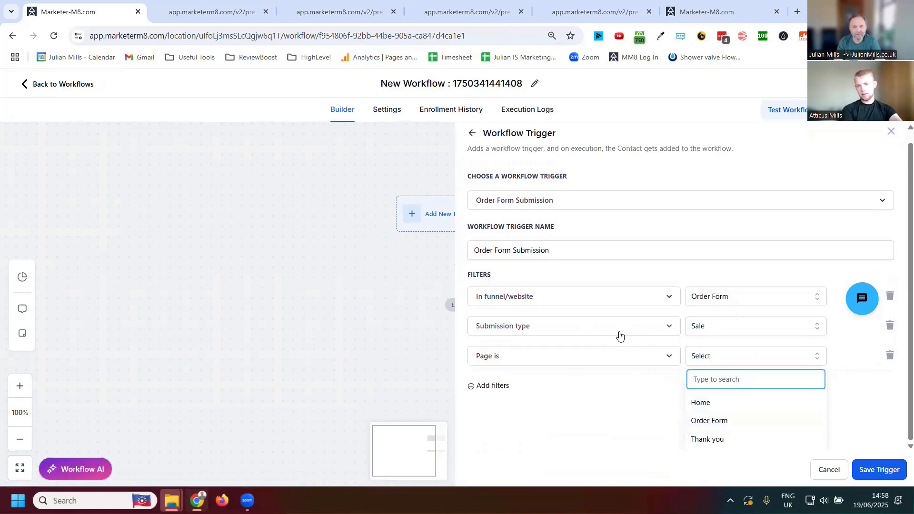
left_click(714, 426)
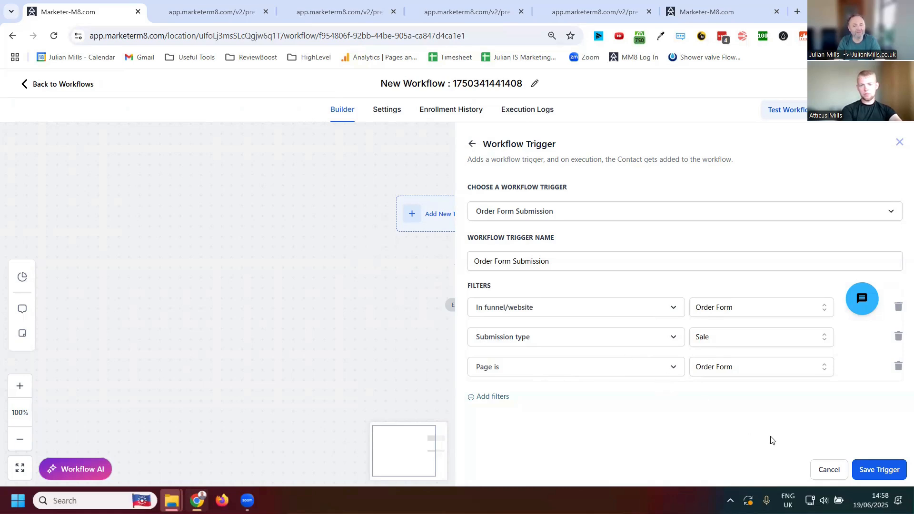
left_click(879, 470)
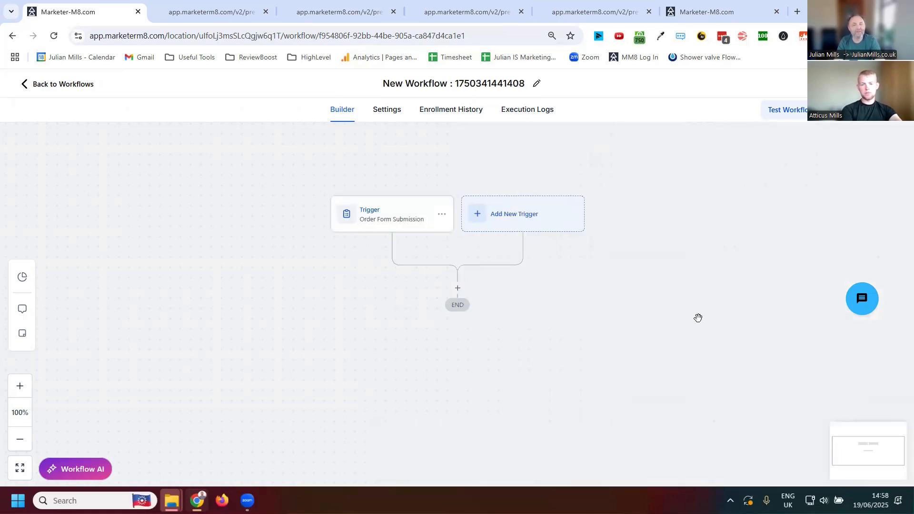
- View the actions available below the trigger, and leave the workflow without saving the remaining changes
left_click(457, 288)
left_click(642, 188)
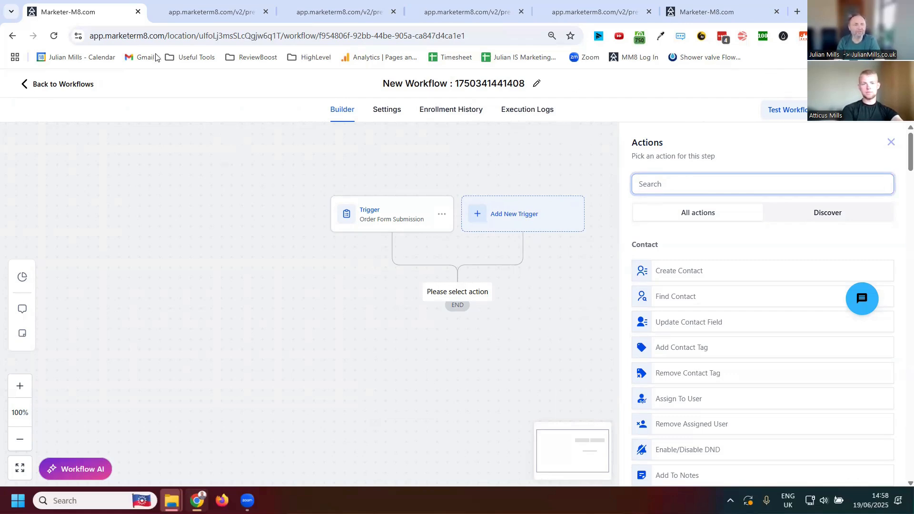
left_click(60, 85)
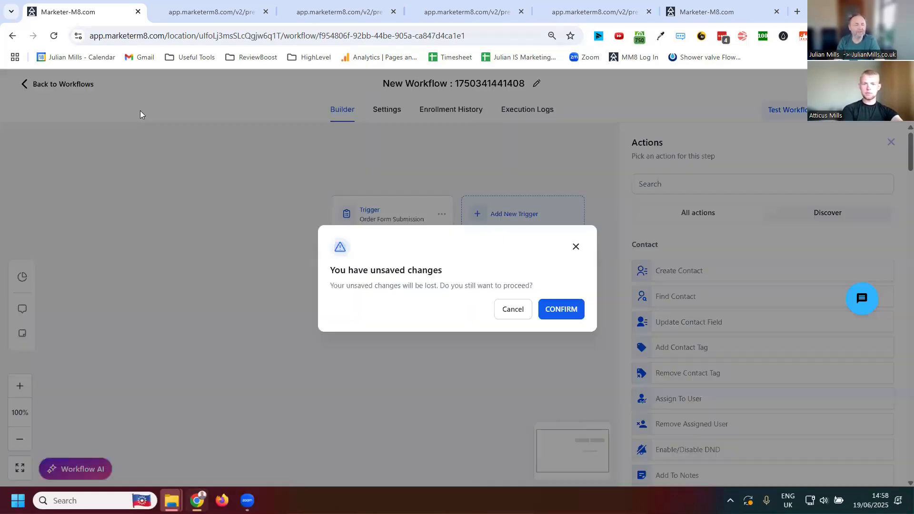
left_click(566, 317)
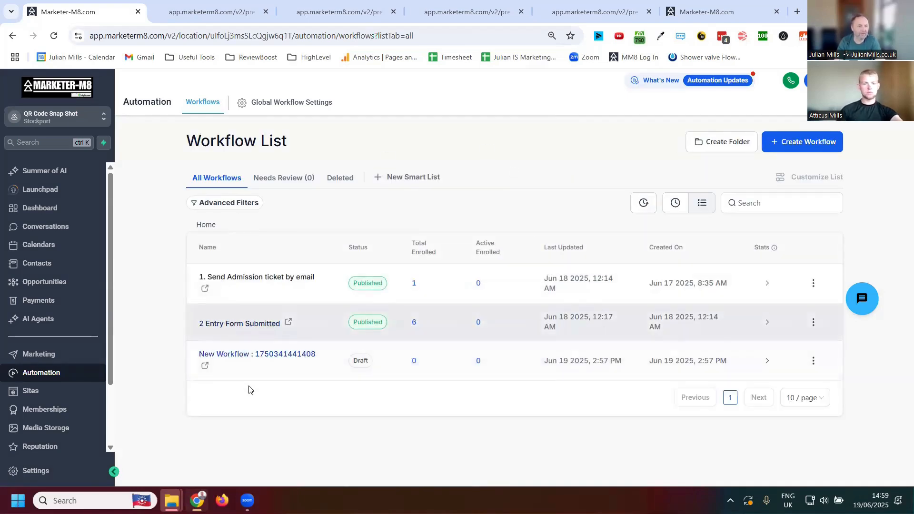
- Look at the Order Form funnel's steps and the WordPress hosting offer under Sites
left_click(29, 390)
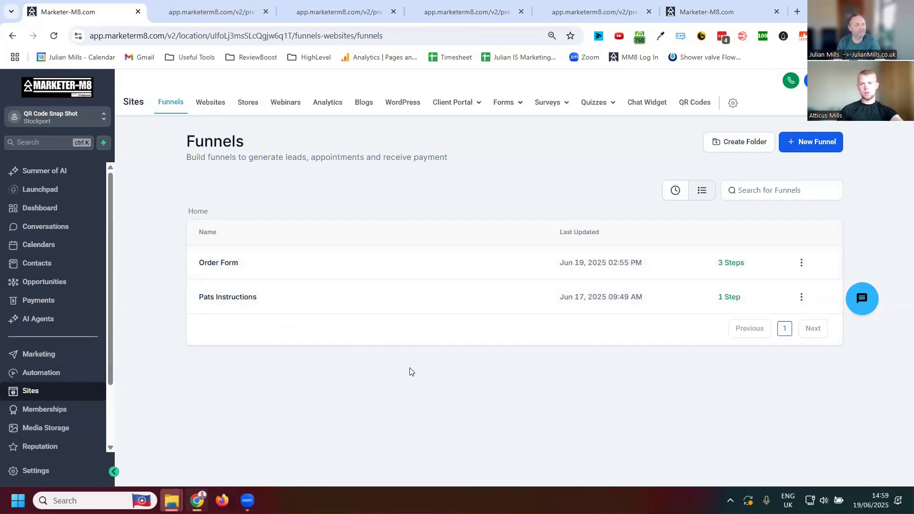
left_click(216, 264)
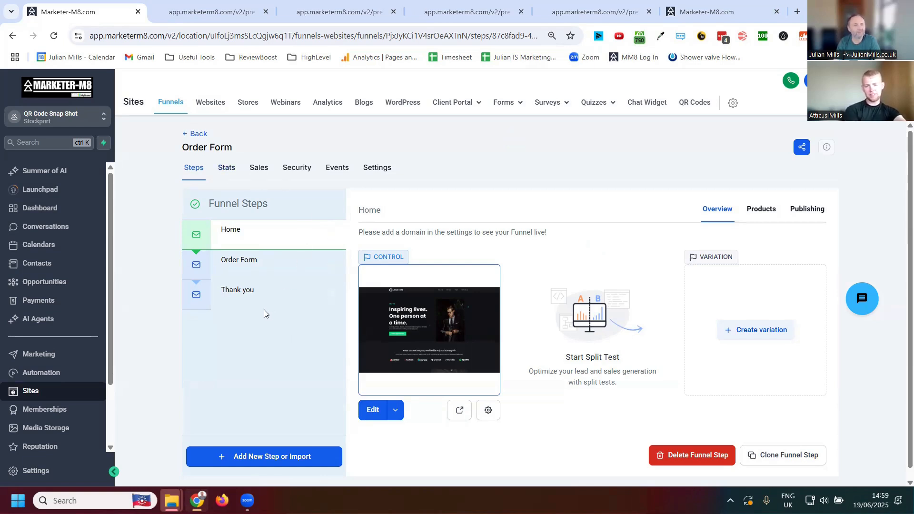
left_click(401, 105)
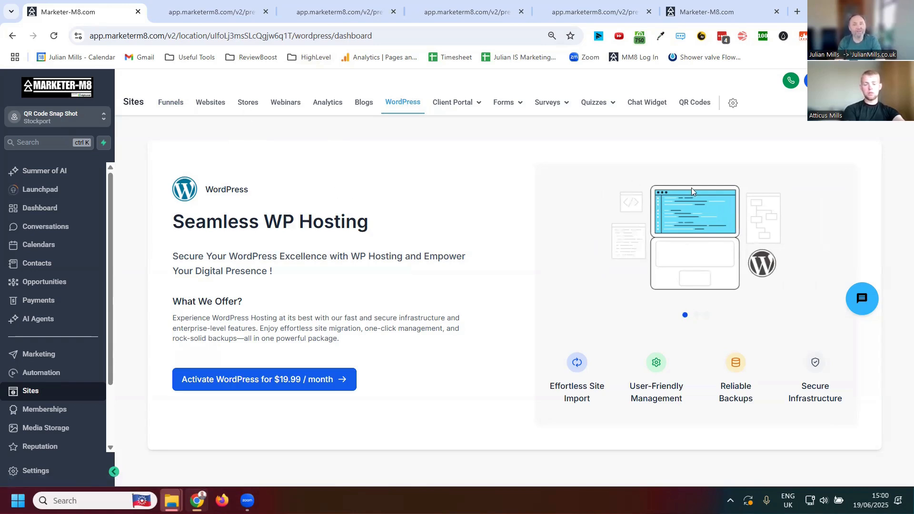
mouse_move(586, 101)
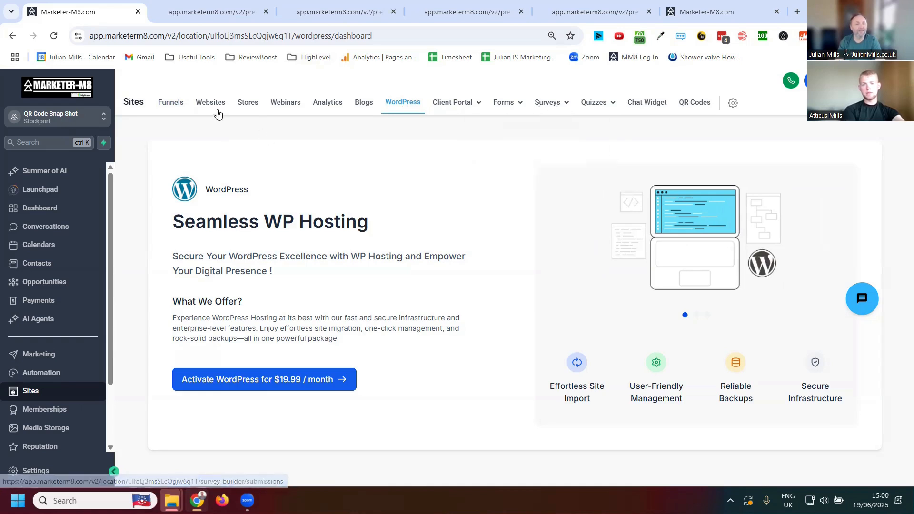
- Open the Order Form funnel's Home page for editing and delete the portrait image beside the main headline
left_click(168, 109)
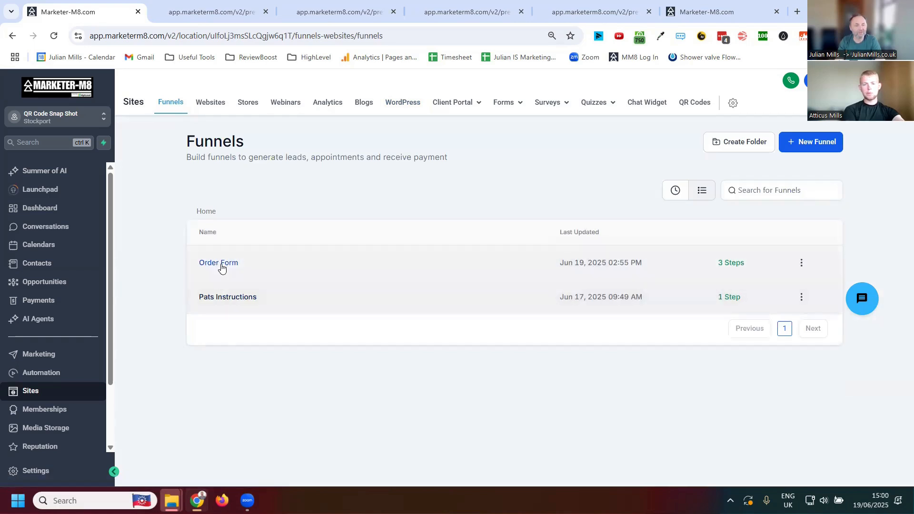
left_click(220, 263)
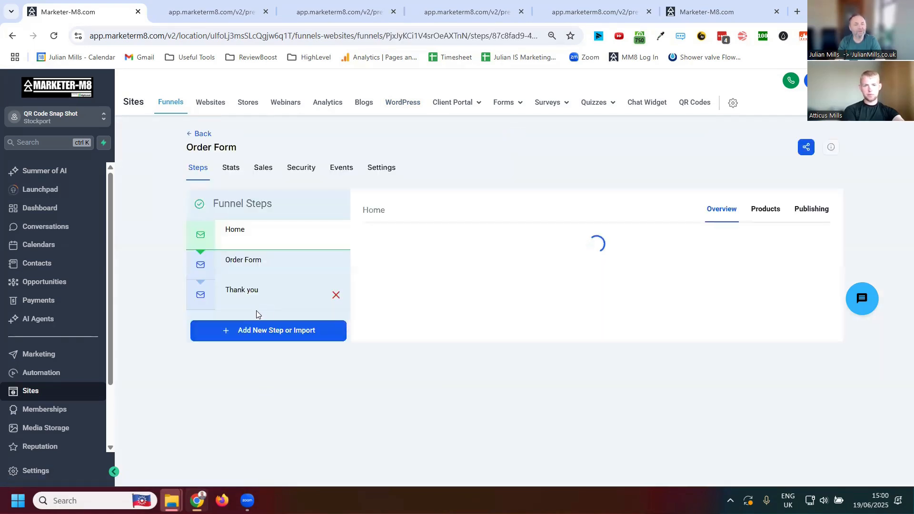
left_click(229, 226)
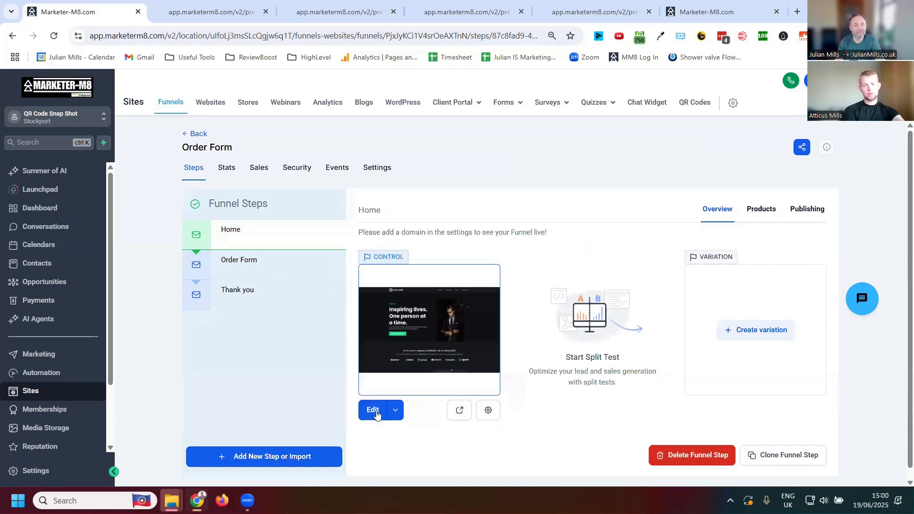
left_click(374, 411)
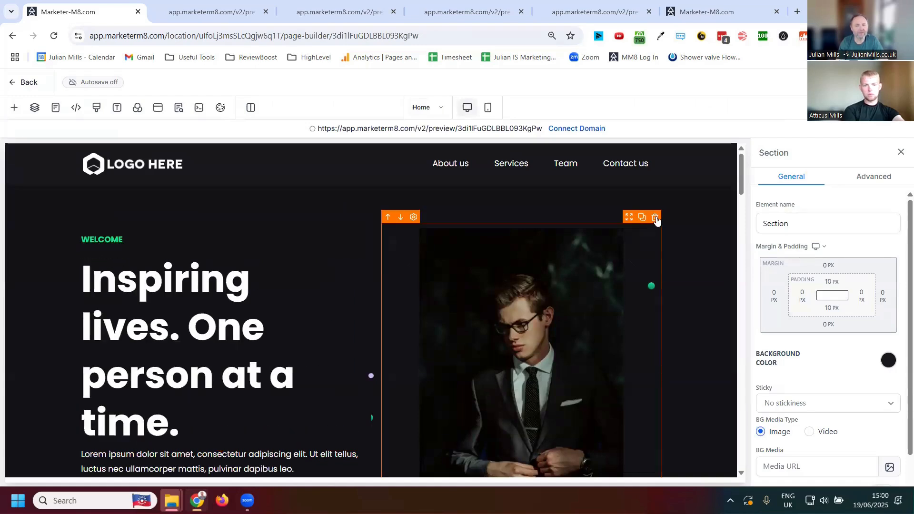
left_click(656, 217)
- Try a Calendar element in the empty column beside the headline, and remove it again
left_click(526, 365)
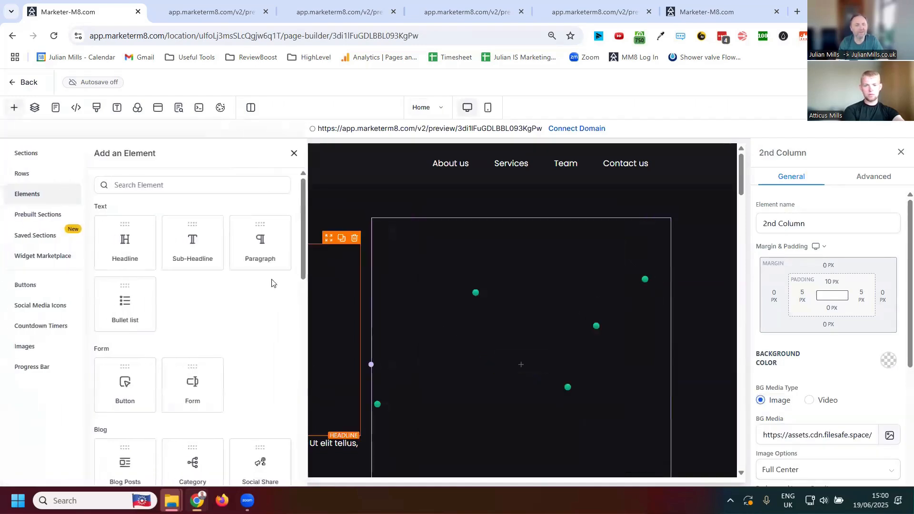
scroll(281, 353, "down", 2)
scroll(282, 353, "down", 1)
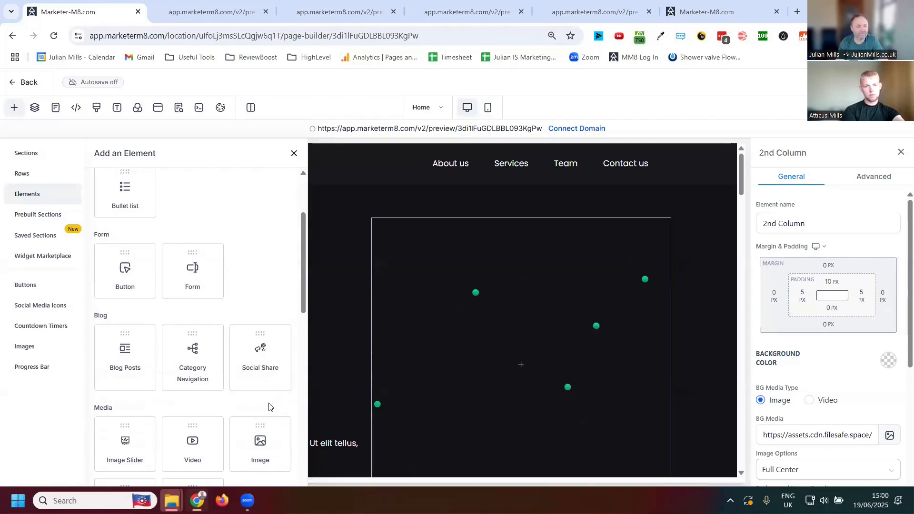
scroll(268, 404, "down", 2)
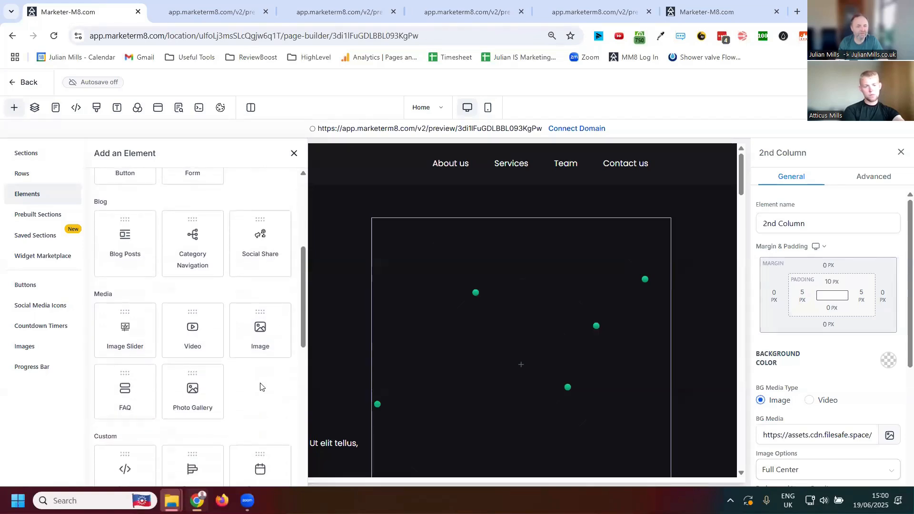
scroll(246, 377, "down", 2)
scroll(247, 374, "down", 2)
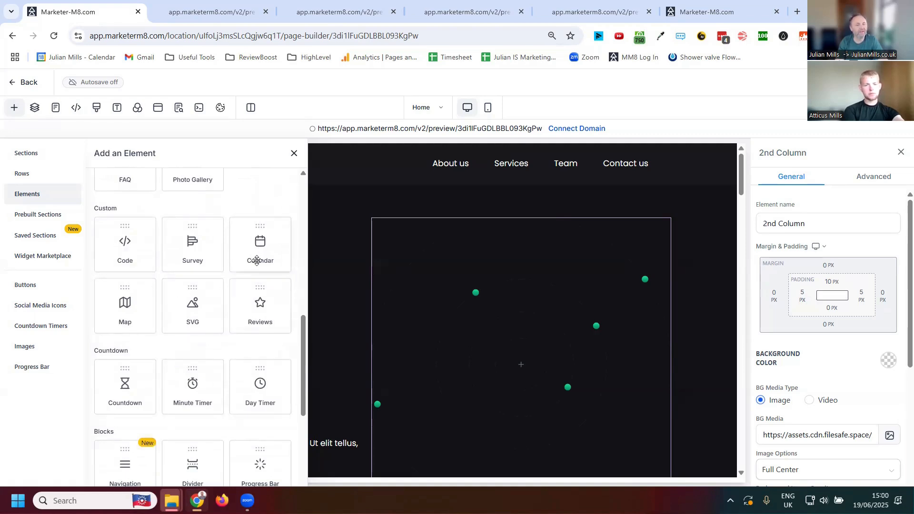
left_click_drag(257, 251, 368, 387)
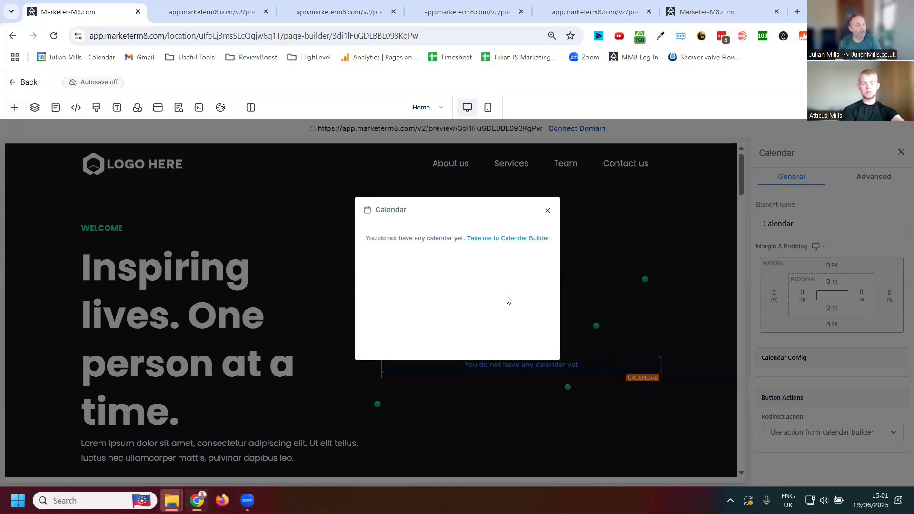
left_click(547, 212)
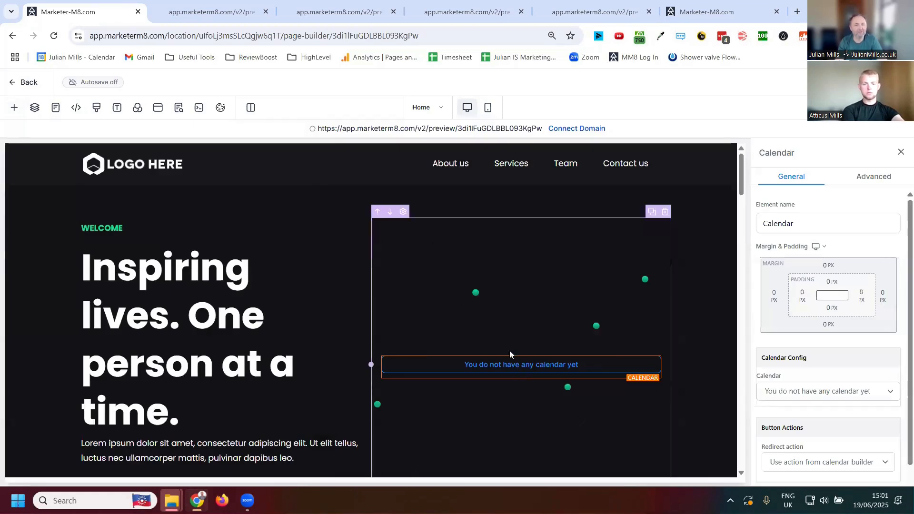
left_click(653, 353)
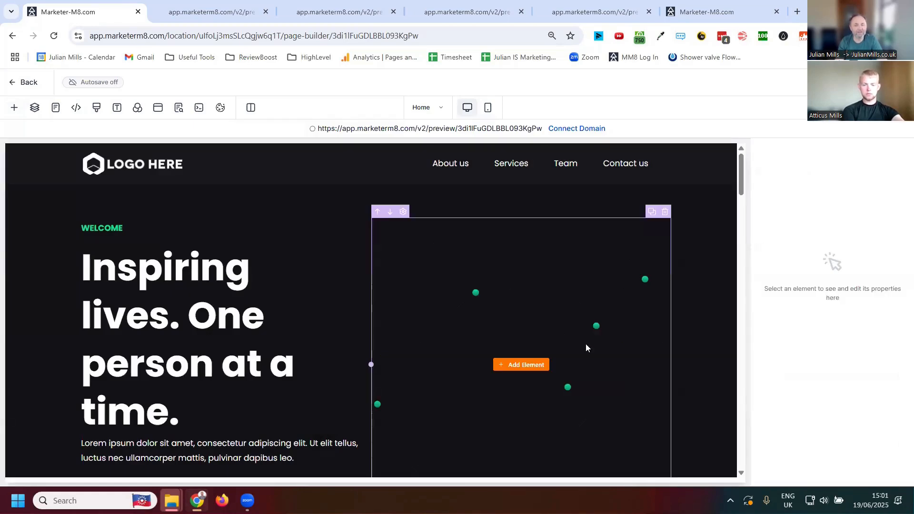
- Add a Countdown element to the empty column beside the main headline
left_click(534, 366)
scroll(164, 322, "down", 5)
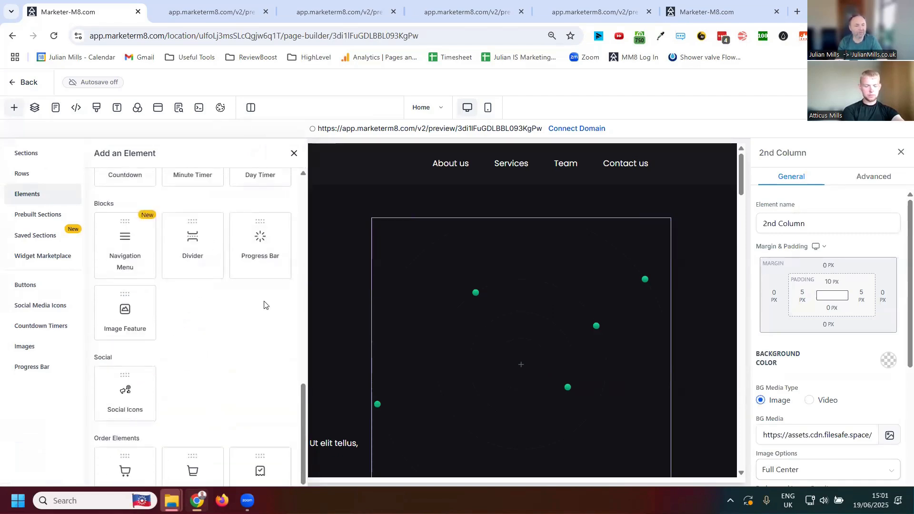
scroll(249, 316, "down", 1)
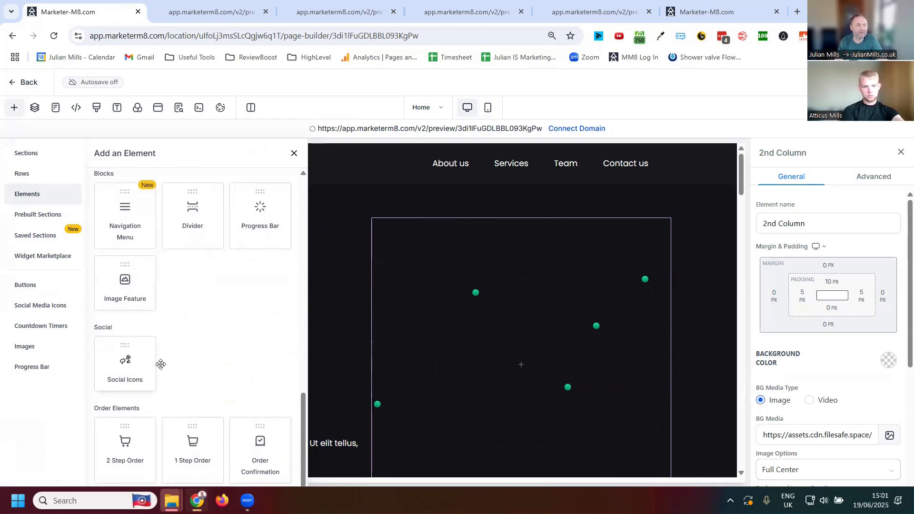
scroll(161, 364, "up", 4)
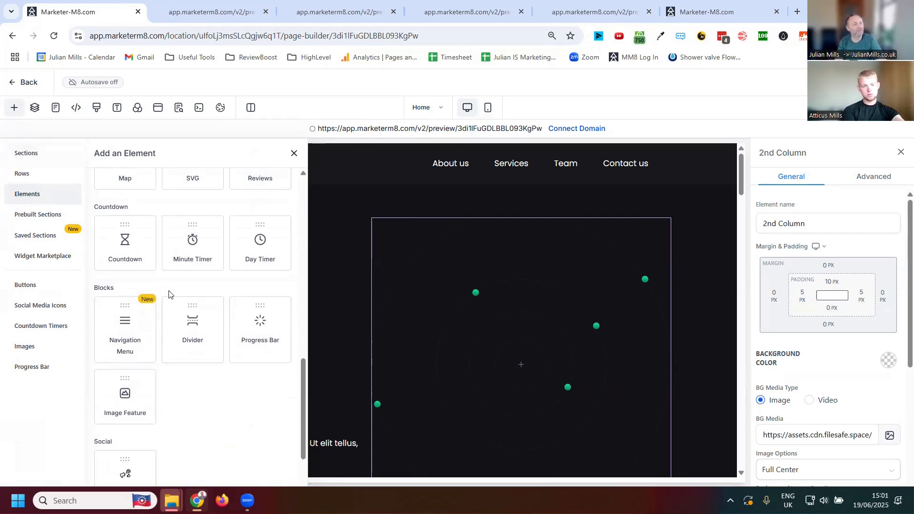
left_click_drag(125, 250, 510, 350)
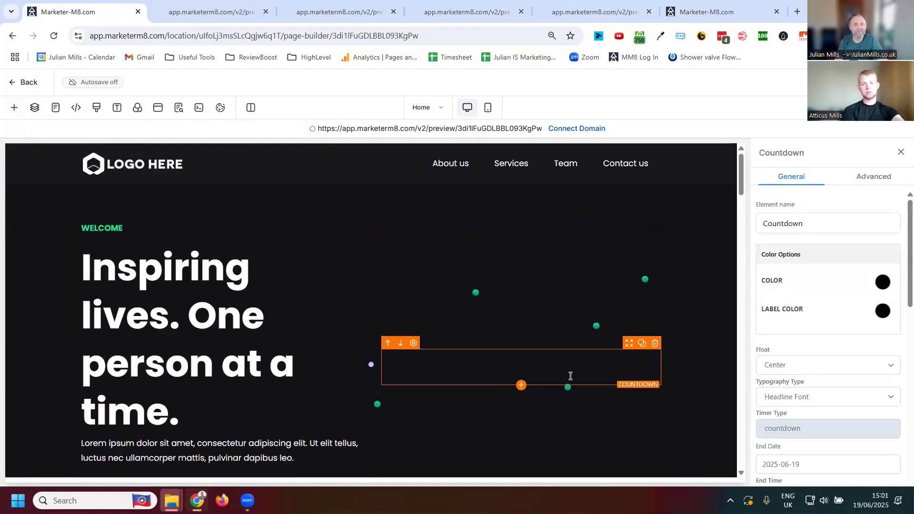
- Set the countdown's color to white and review its end date, time zone and other timer settings
left_click(884, 283)
left_click(808, 306)
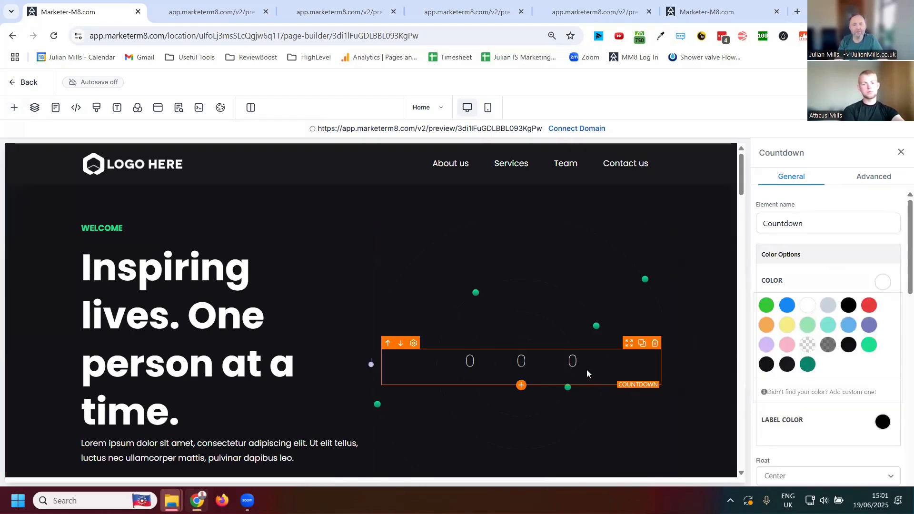
scroll(805, 410, "down", 2)
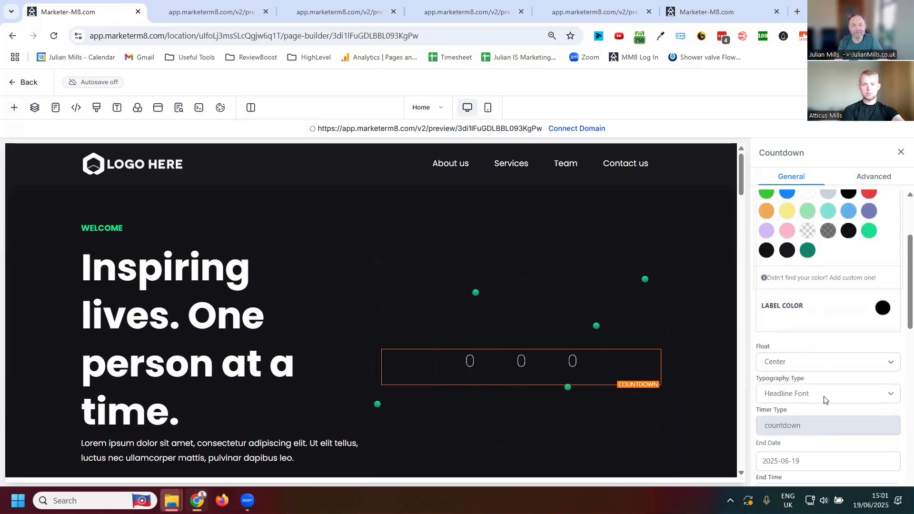
scroll(820, 405, "down", 2)
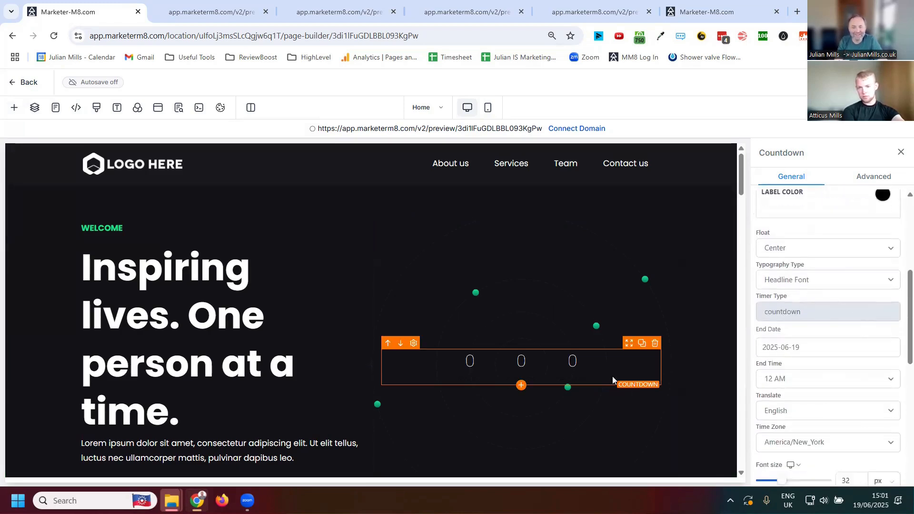
- Set the countdown's end date to 2025-06-27 and its time zone to Europe/London
scroll(814, 388, "down", 2)
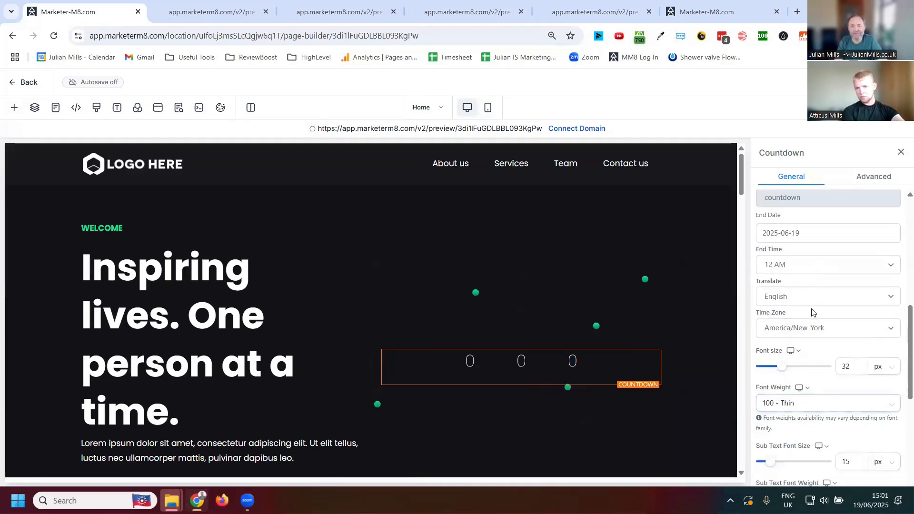
left_click(804, 234)
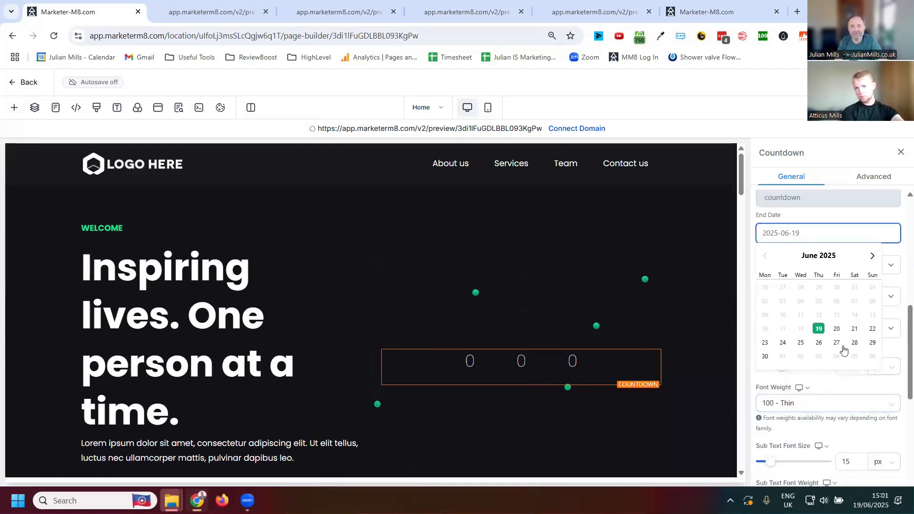
left_click(836, 343)
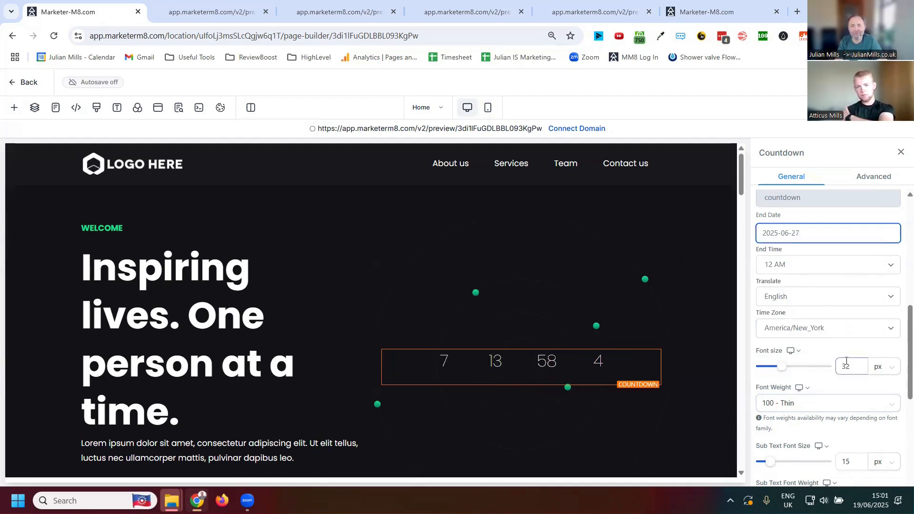
left_click(836, 328)
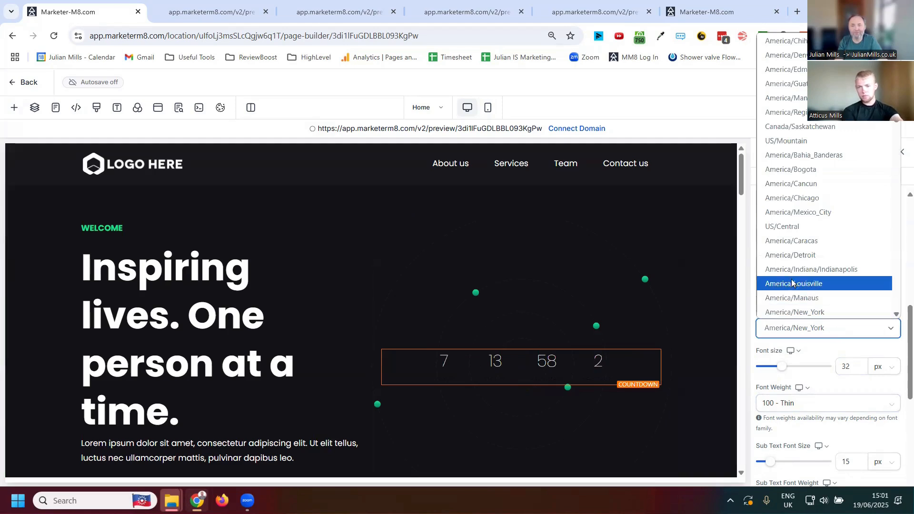
scroll(809, 267, "down", 5)
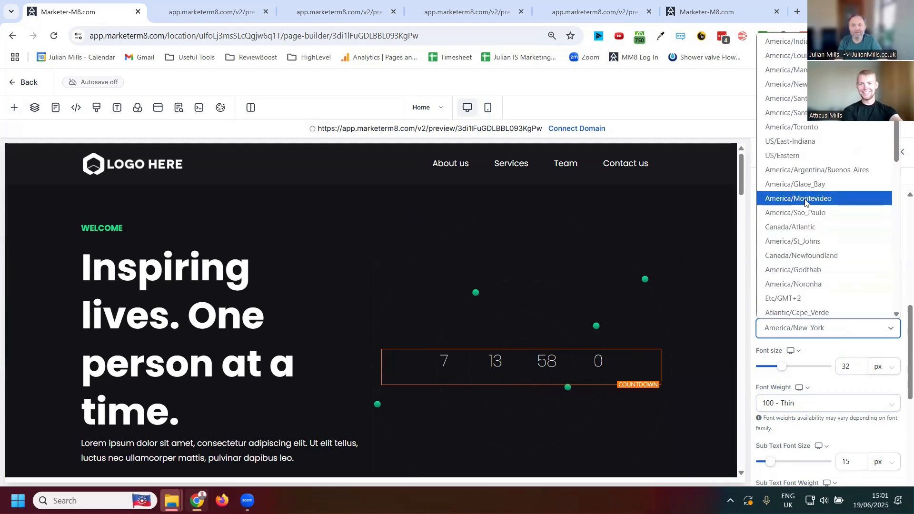
scroll(814, 219, "down", 5)
scroll(818, 220, "down", 5)
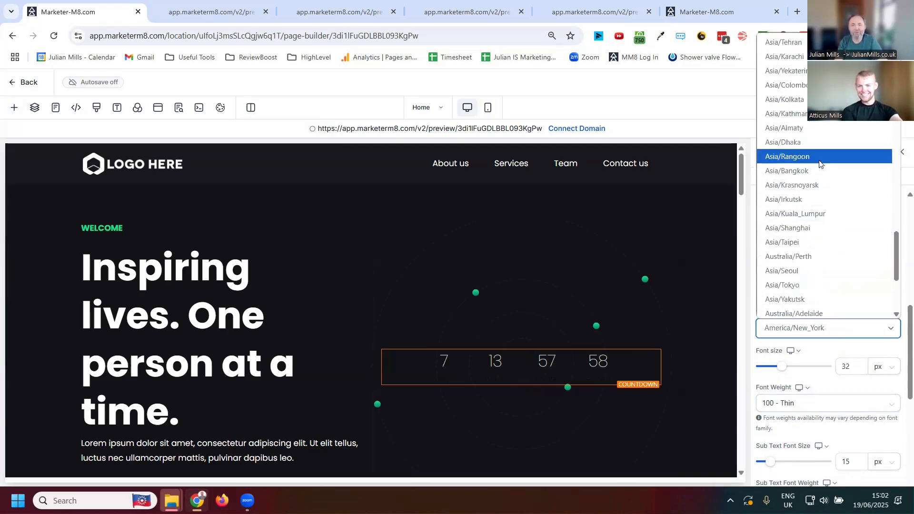
scroll(831, 162, "up", 3)
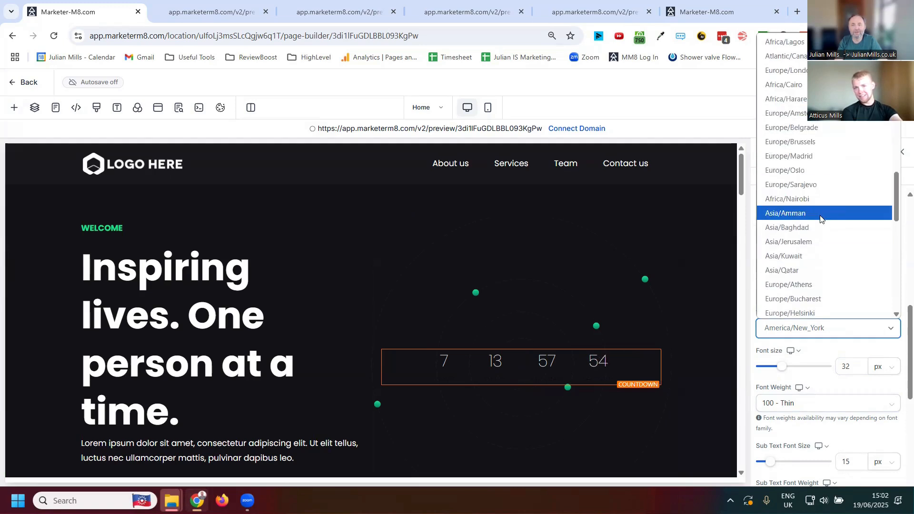
scroll(830, 213, "up", 3)
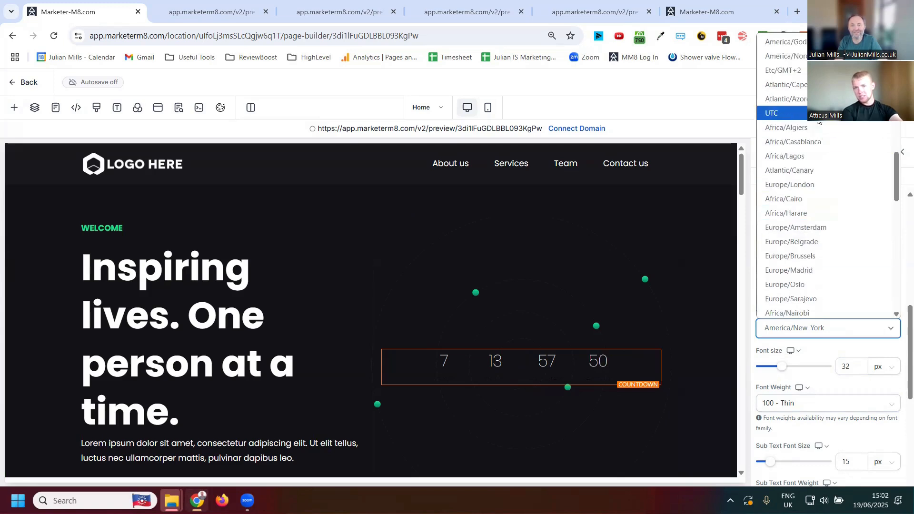
left_click(807, 184)
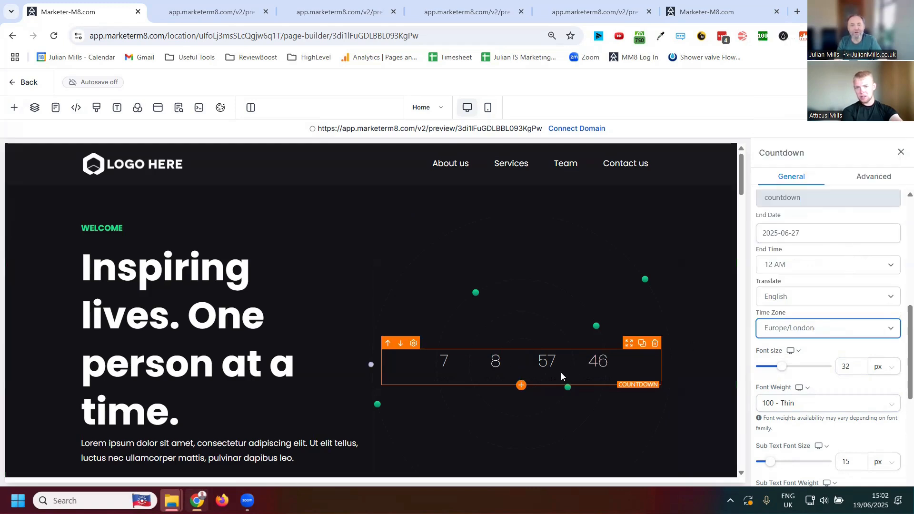
- Set the countdown's font size to 58 px and its expire action to Show & Hide Element
left_click_drag(781, 367, 800, 370)
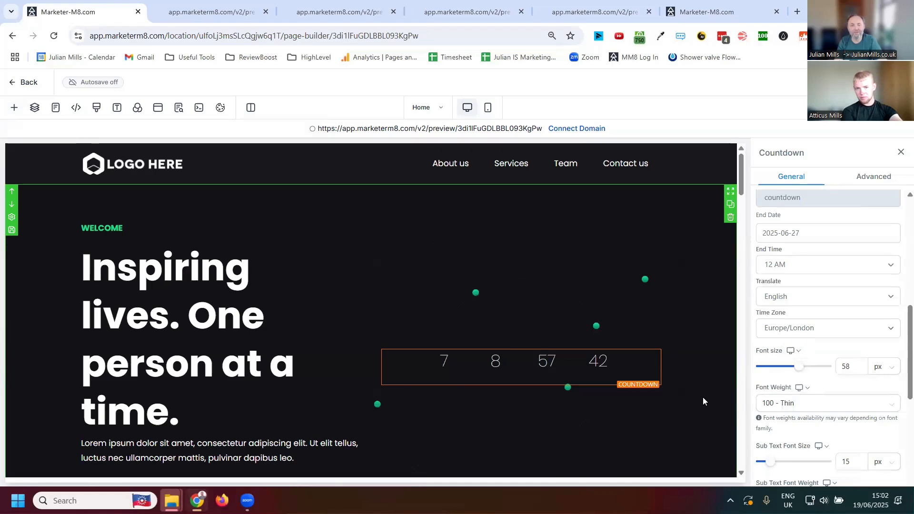
scroll(872, 349, "down", 5)
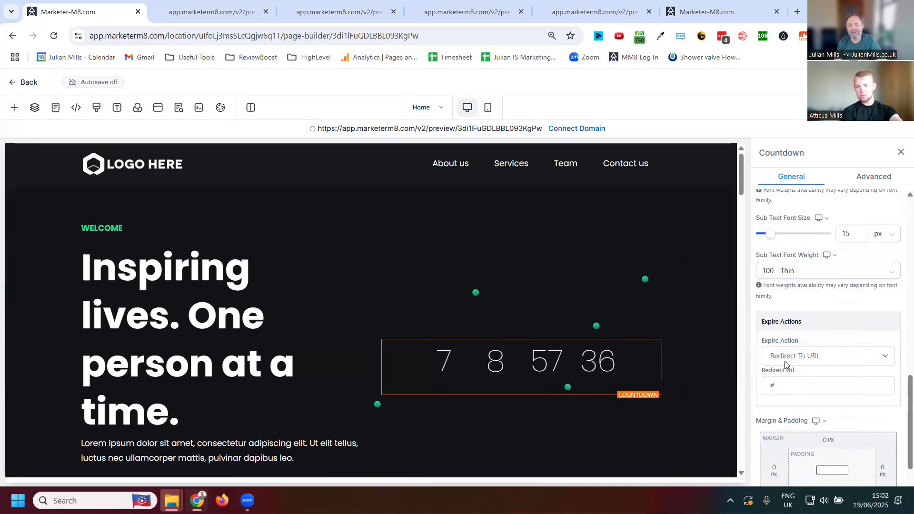
left_click(885, 357)
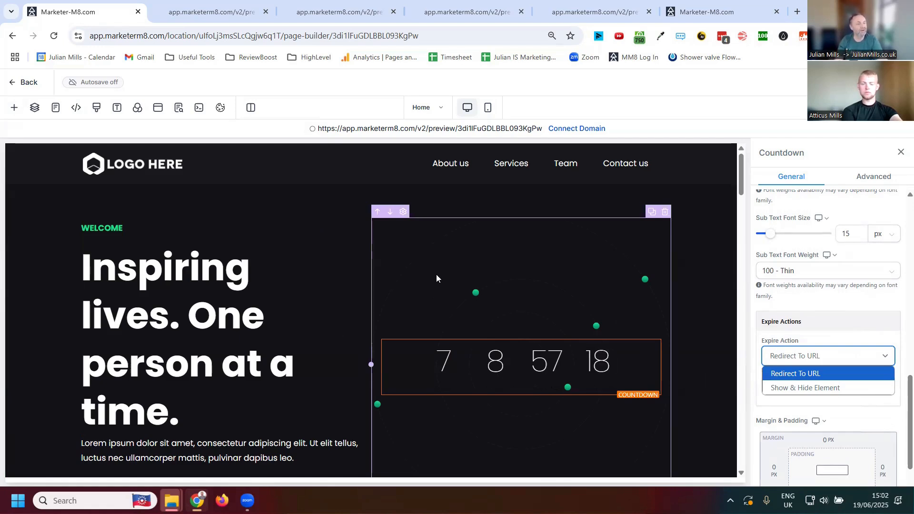
left_click(816, 386)
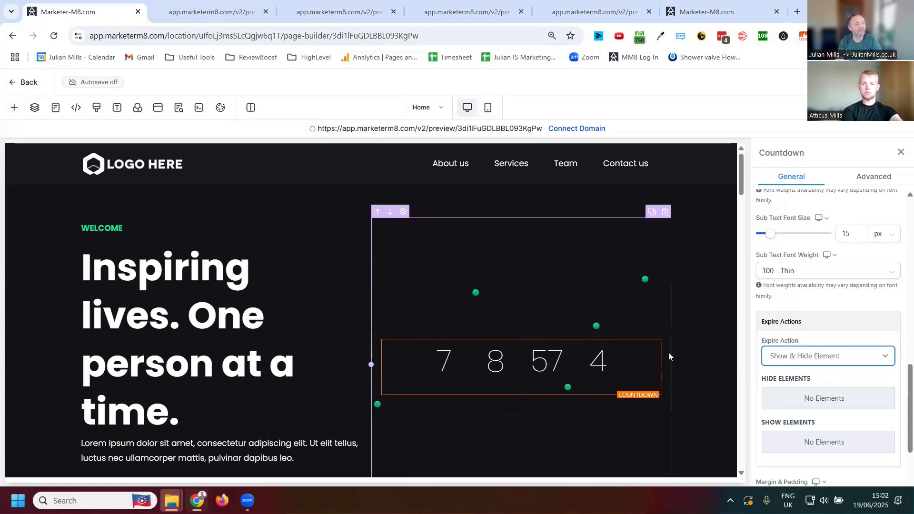
scroll(708, 369, "down", 5)
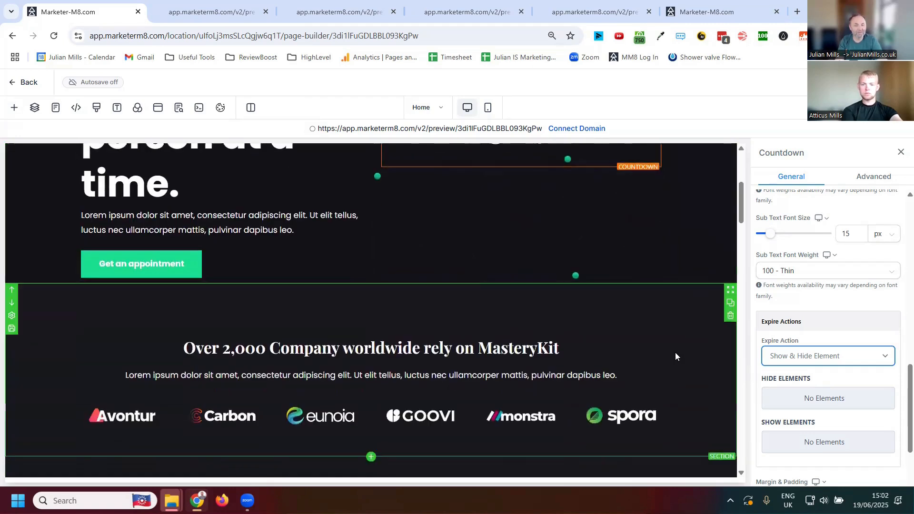
scroll(536, 312, "down", 2)
scroll(463, 275, "up", 6)
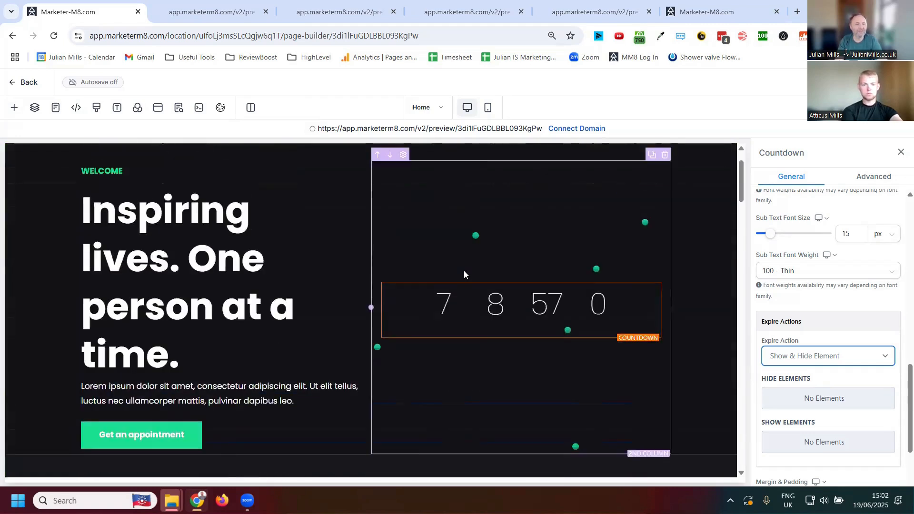
scroll(464, 274, "up", 2)
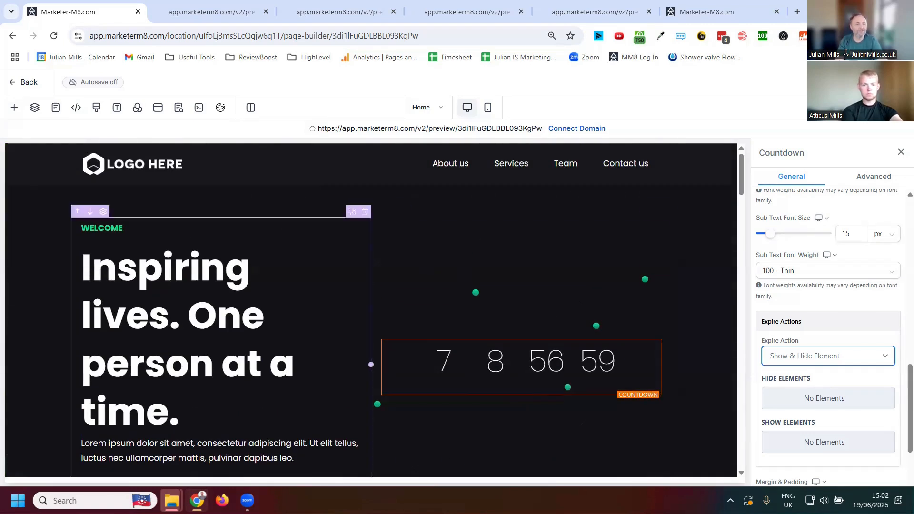
- Try Reviews elements above and below the countdown, and leave the page builder without saving the changes
left_click(14, 107)
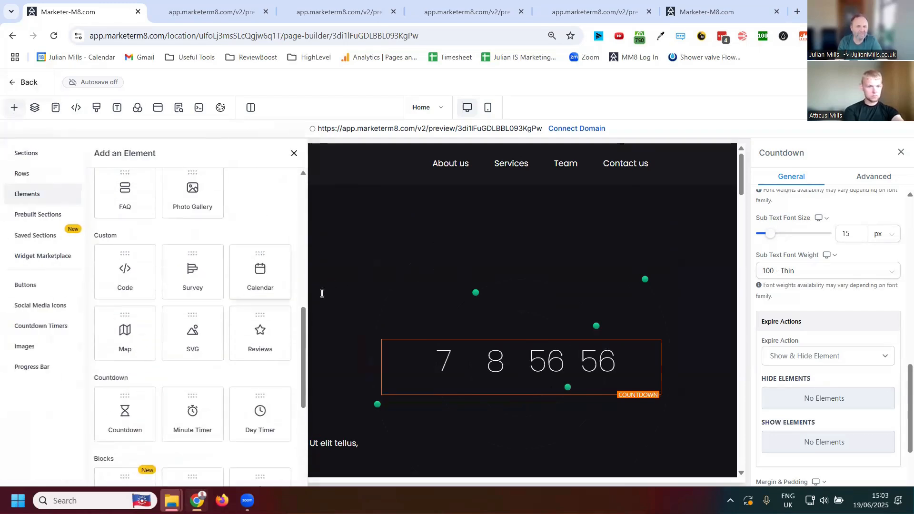
left_click(259, 340)
left_click_drag(260, 336, 436, 372)
scroll(553, 355, "down", 2)
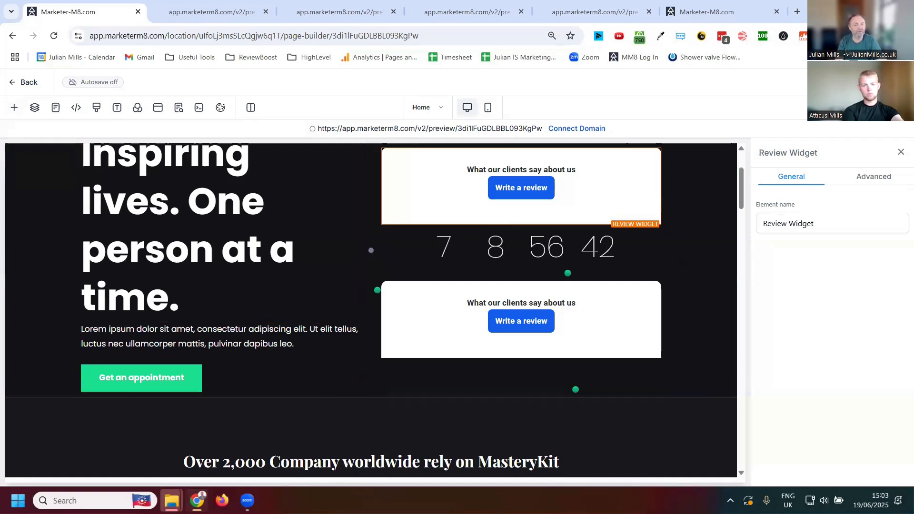
scroll(112, 329, "down", 8)
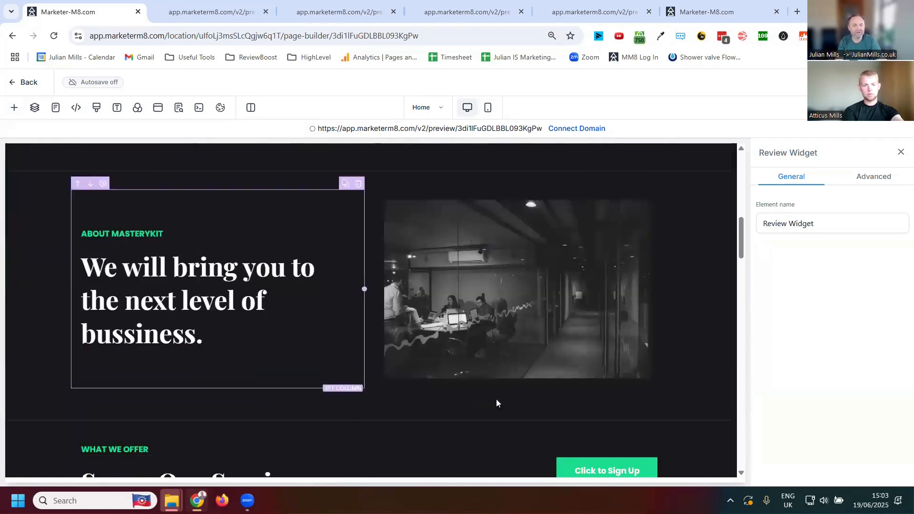
scroll(496, 399, "down", 5)
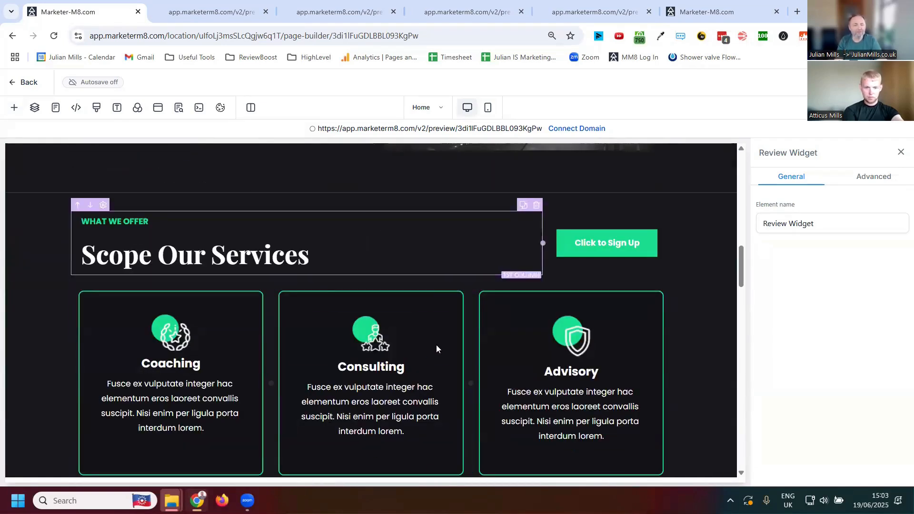
scroll(398, 344, "up", 5)
scroll(390, 326, "up", 10)
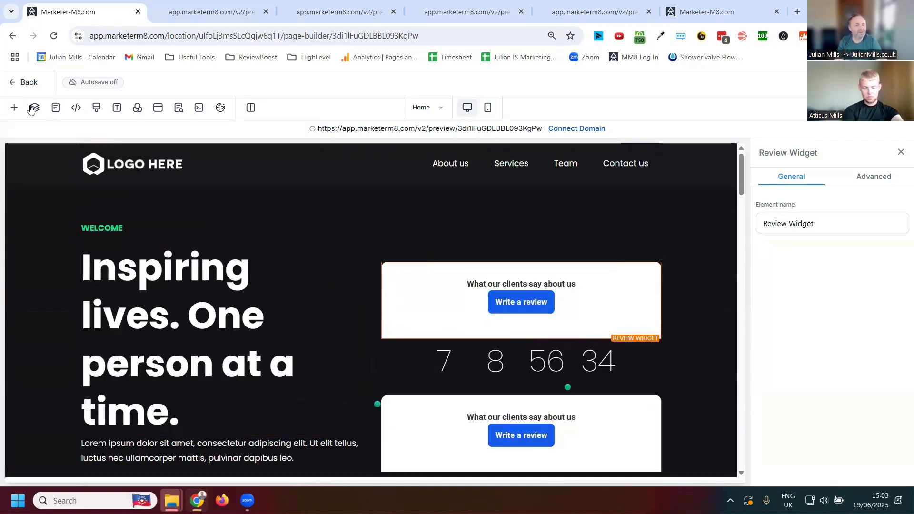
left_click(11, 84)
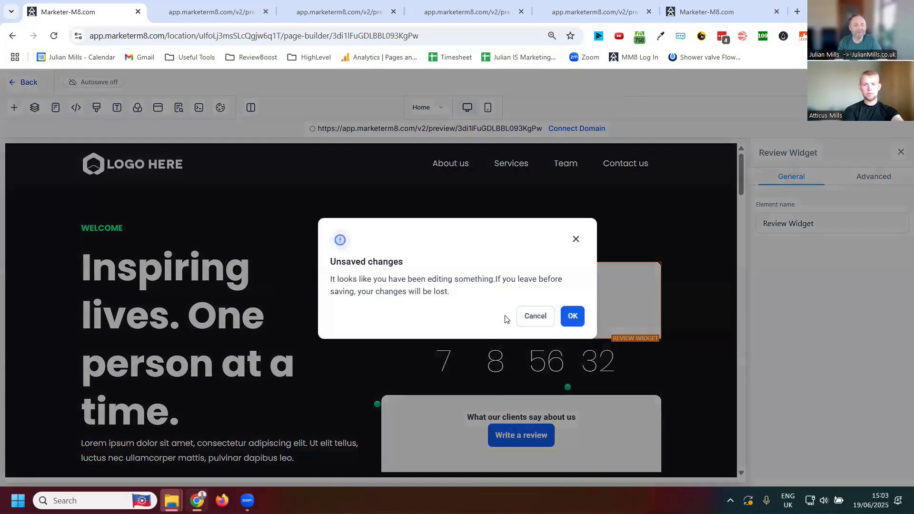
left_click(573, 316)
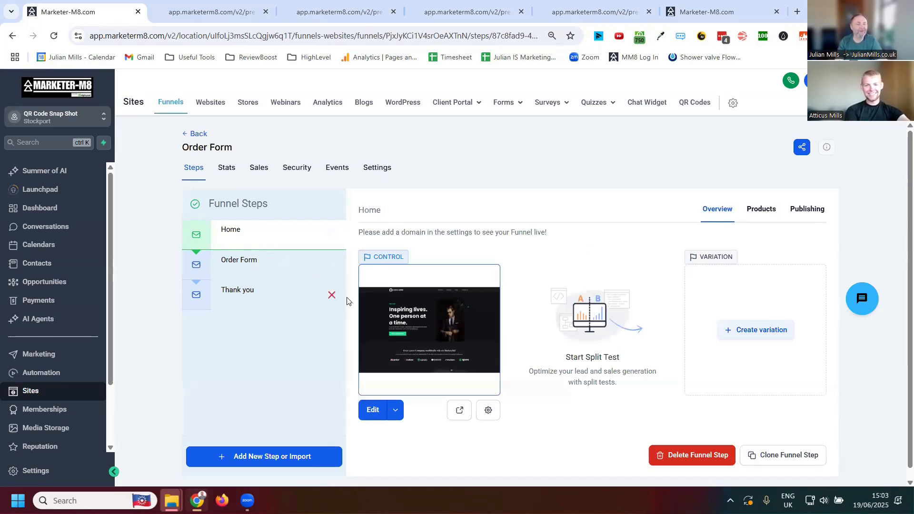
- View the Marketing Agency website's pages and return to the Order Form funnel's steps for comparison
left_click(221, 108)
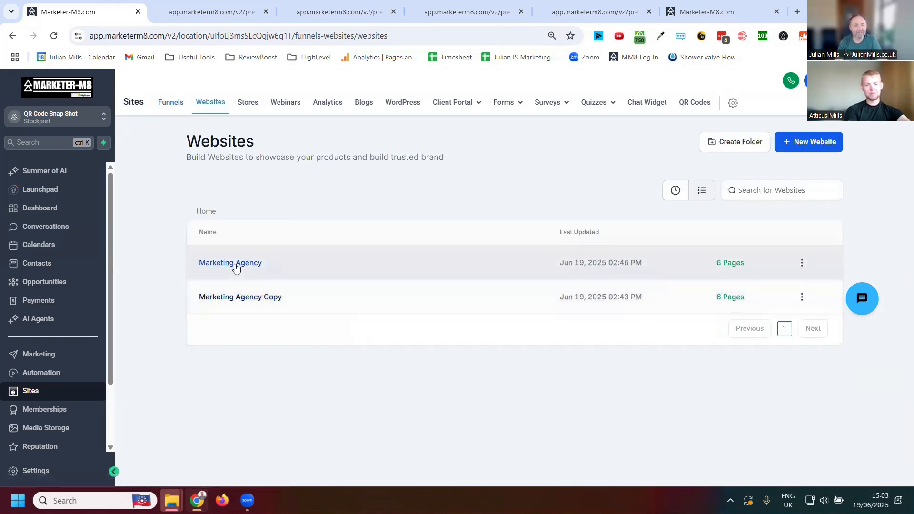
left_click(237, 263)
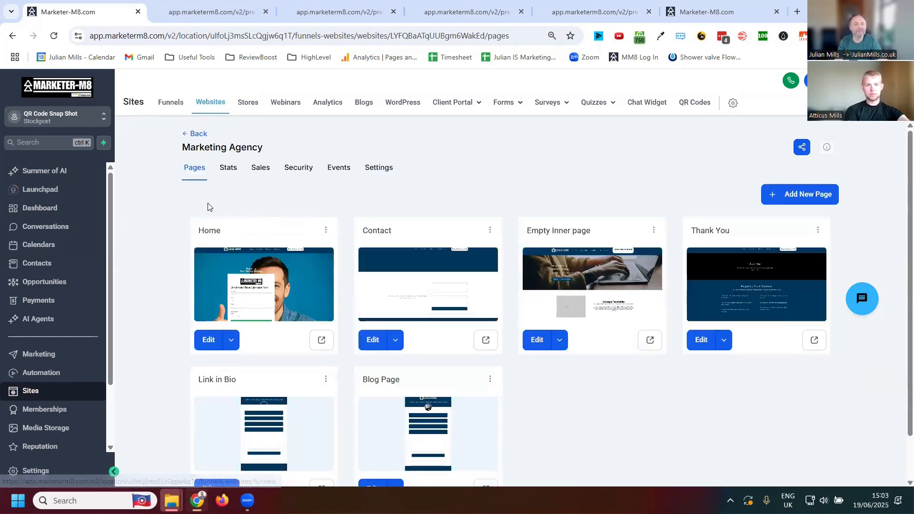
left_click(176, 106)
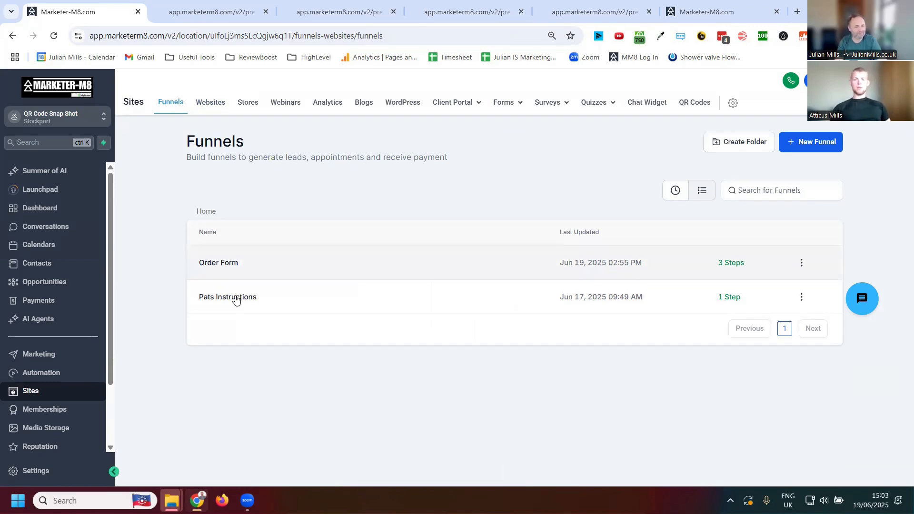
left_click(230, 275)
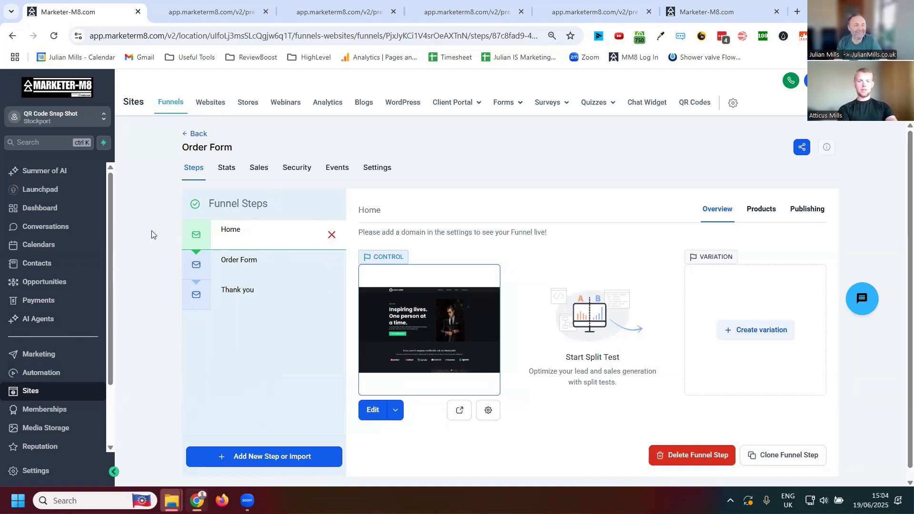
- Search the sub-accounts by the owner's name and switch to the owner's own sub-account
left_click(84, 124)
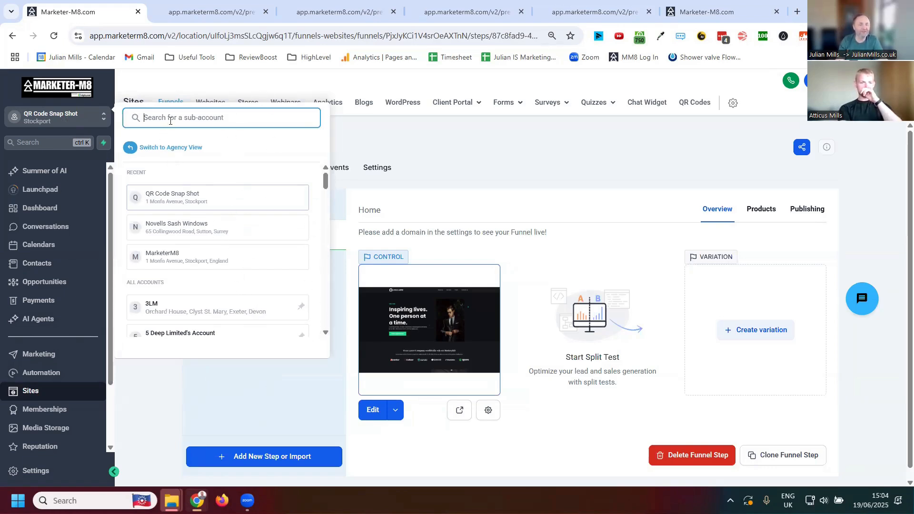
type("julian")
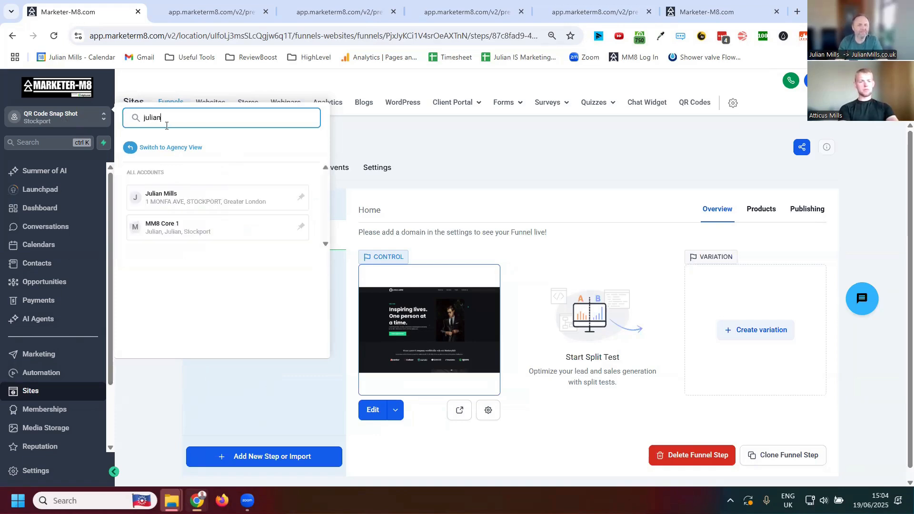
left_click(171, 193)
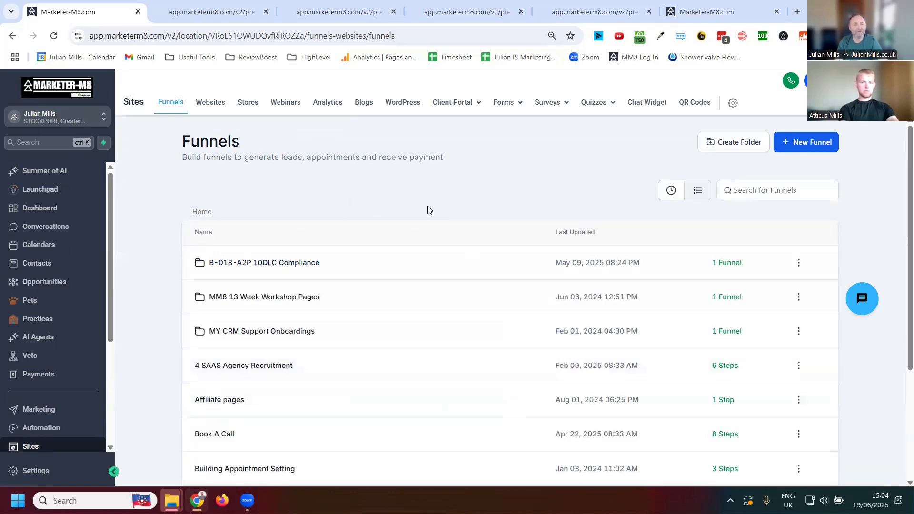
- Look through the sub-account's funnels and open the Marketer-M8 funnel on the second page of the list
scroll(423, 205, "down", 4)
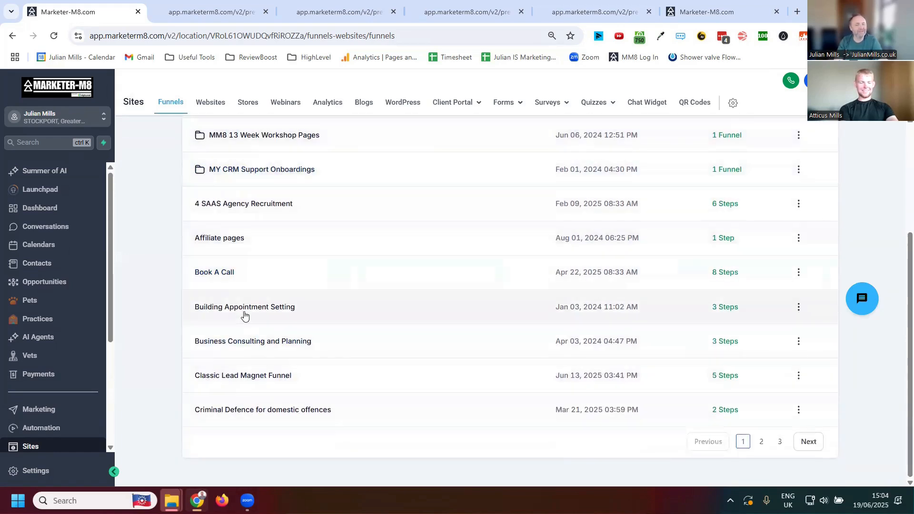
scroll(248, 314, "up", 3)
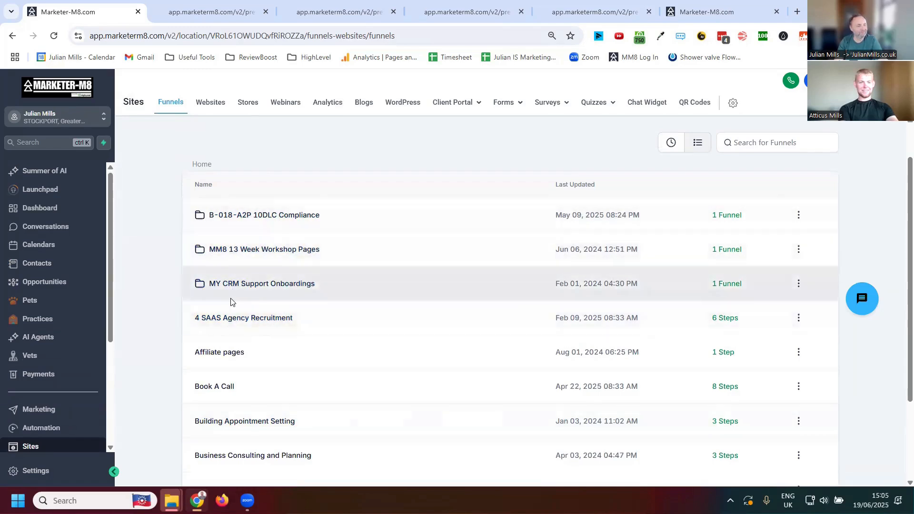
scroll(275, 320, "down", 3)
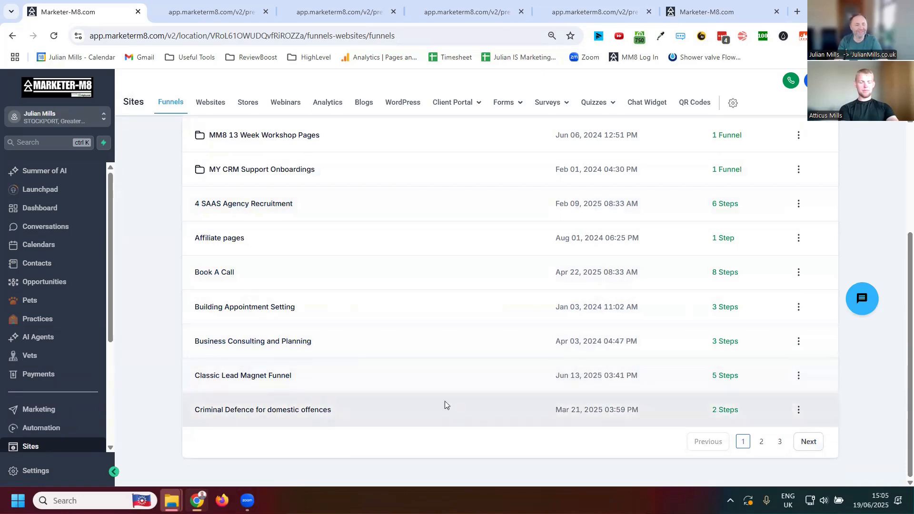
left_click(762, 442)
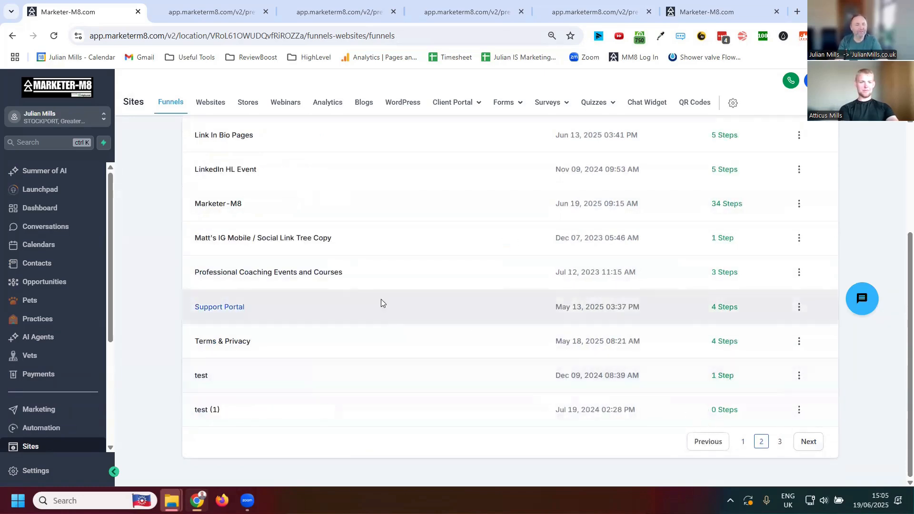
left_click(212, 205)
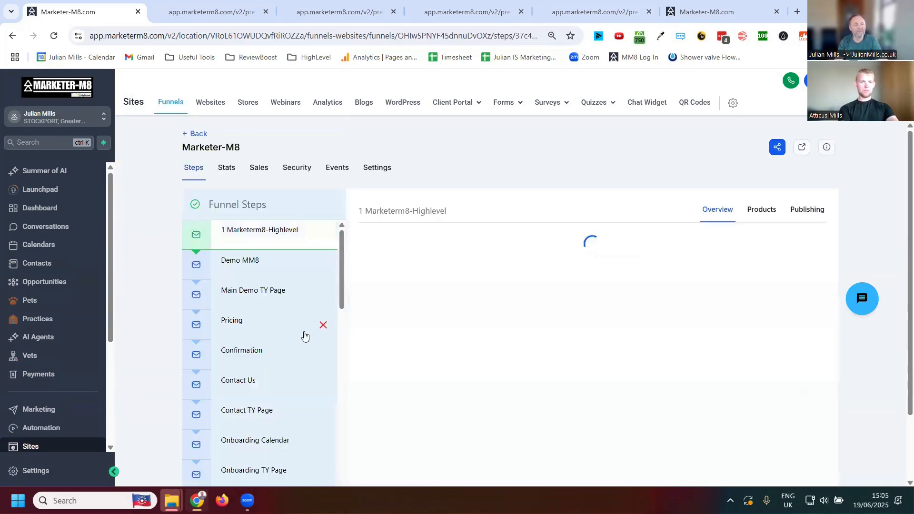
- Look through the Marketer-M8 funnel's list of steps and check it against the funnels list open in the other tab
scroll(305, 337, "down", 15)
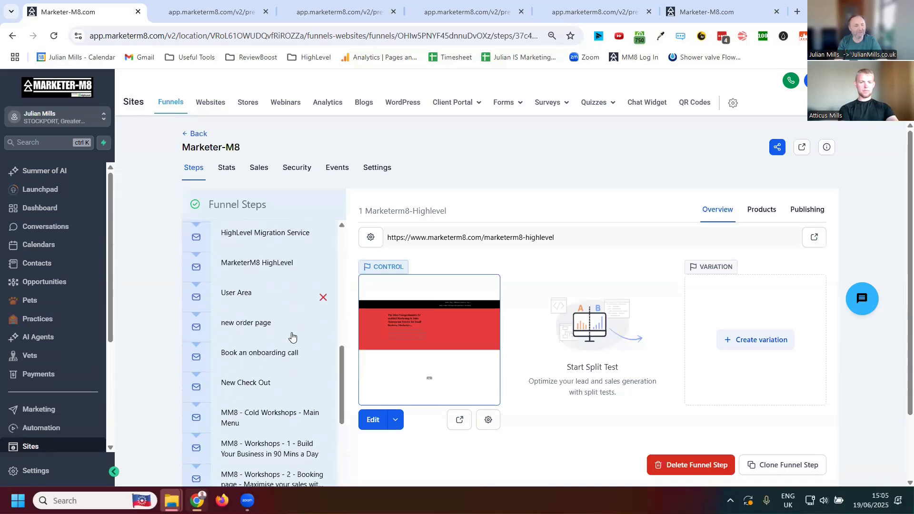
scroll(274, 305, "up", 15)
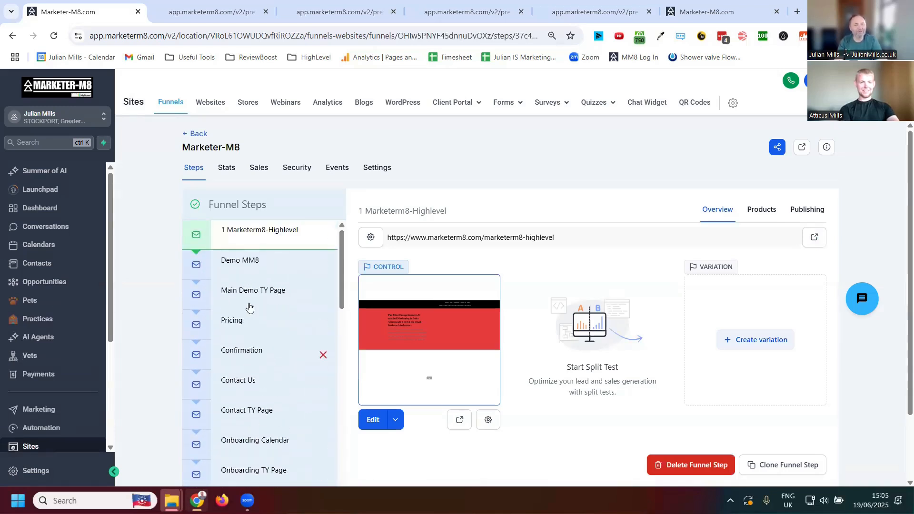
left_click(708, 13)
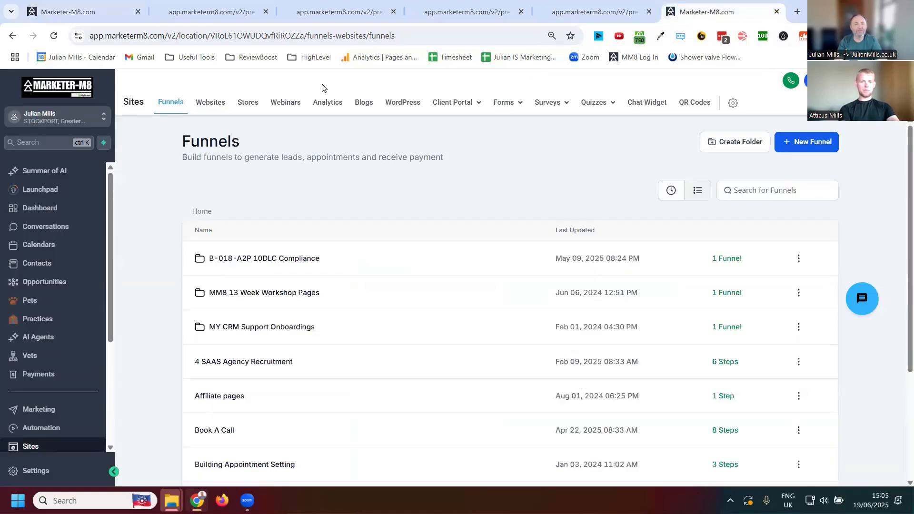
left_click(94, 15)
- Load the live website marketerm8.com in the tab that holds the funnels list
left_click(708, 13)
left_click(428, 36)
type("m")
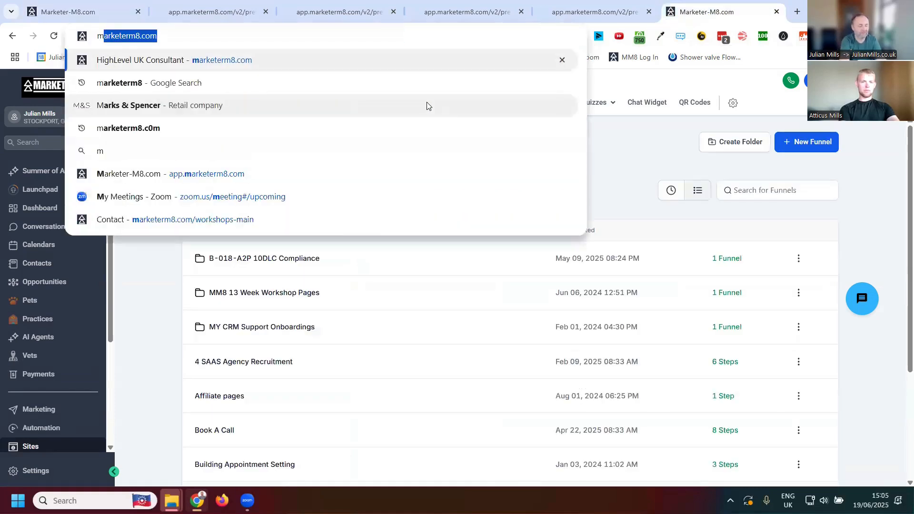
type("arke")
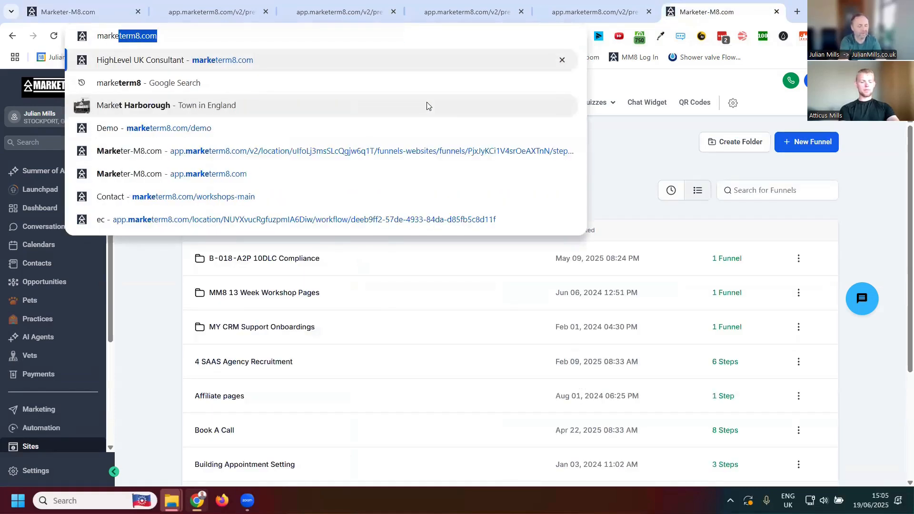
type("term8.com")
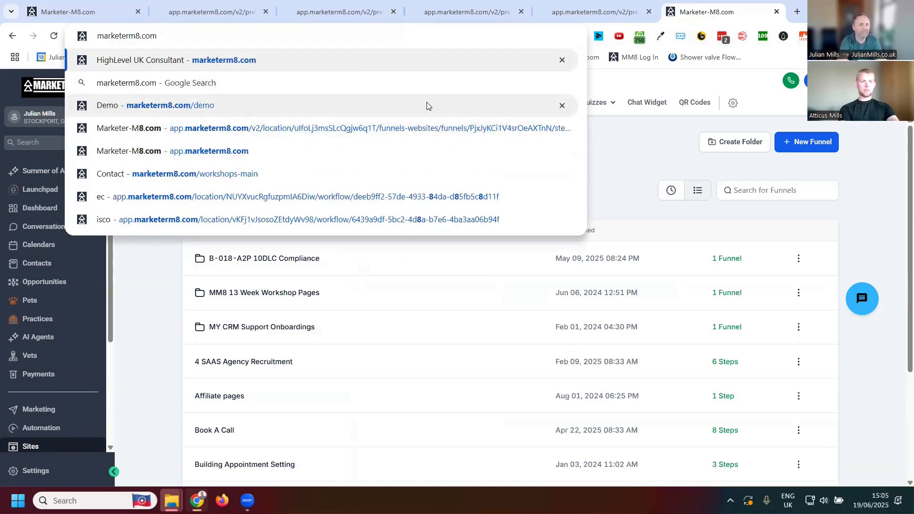
key("Return")
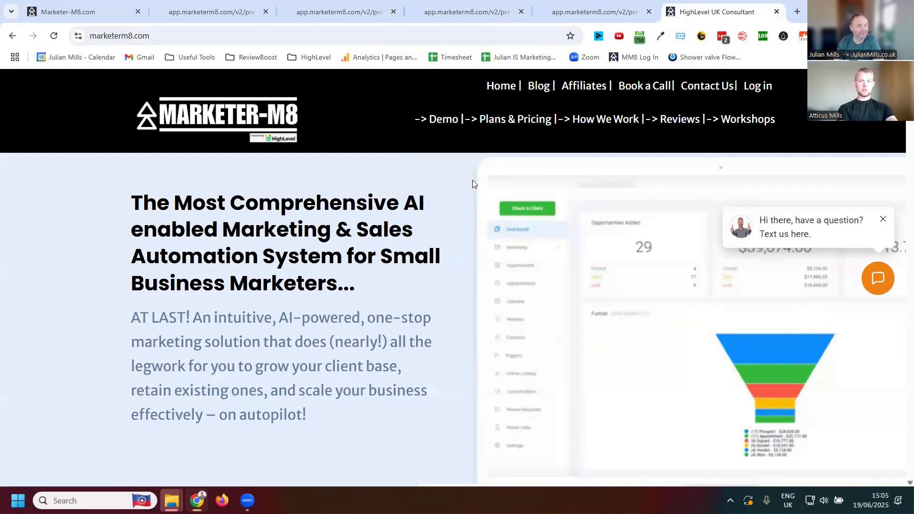
- Examine the live home page's navigation menu, headline section and business statistics blocks, and return to its header
mouse_move(477, 122)
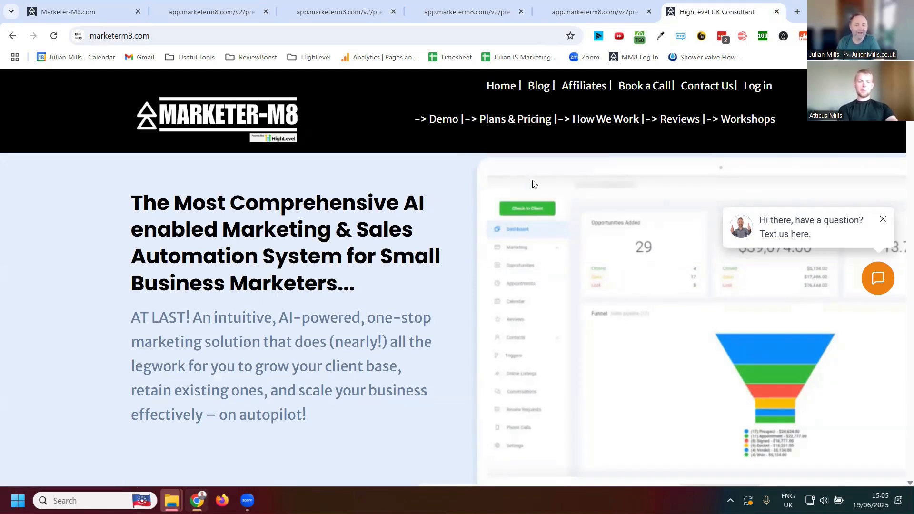
scroll(519, 178, "down", 4)
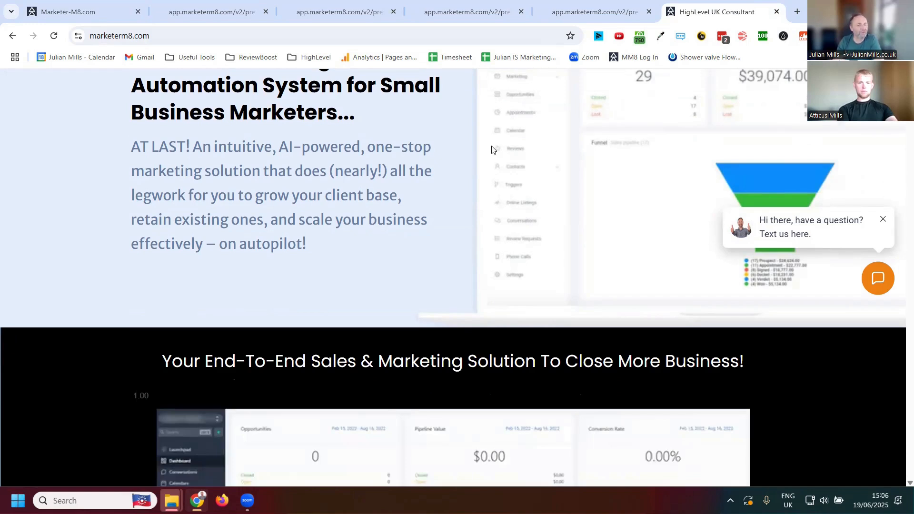
scroll(500, 171, "down", 13)
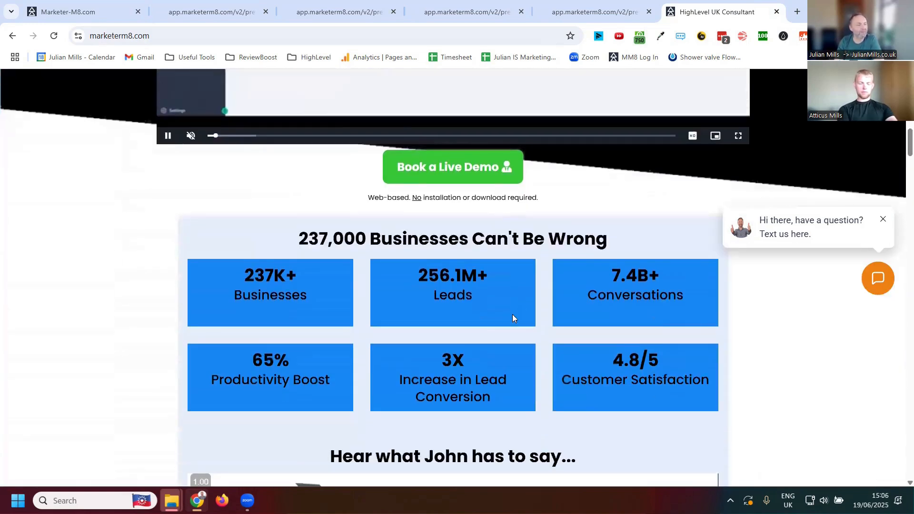
scroll(513, 314, "up", 8)
scroll(512, 318, "up", 9)
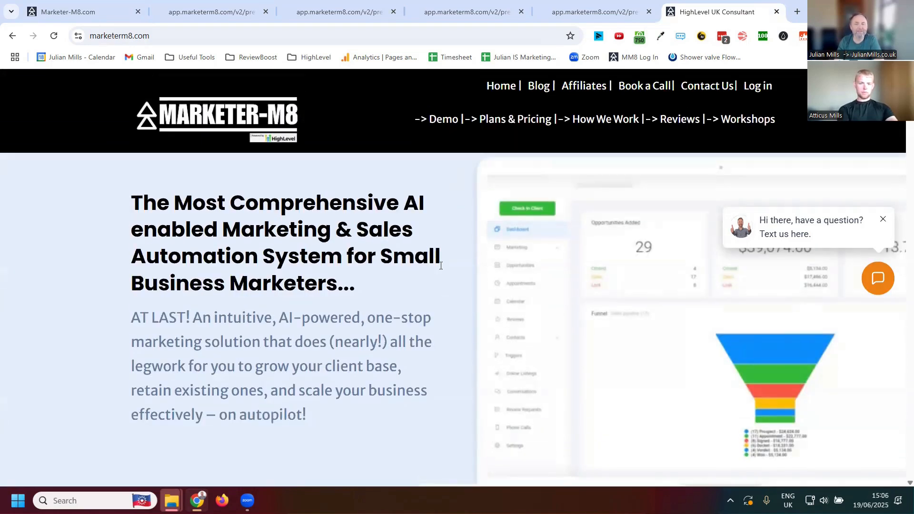
- Try the home page's embedded product video by toggling its sound and skipping ahead to the Workflows part
scroll(430, 219, "down", 10)
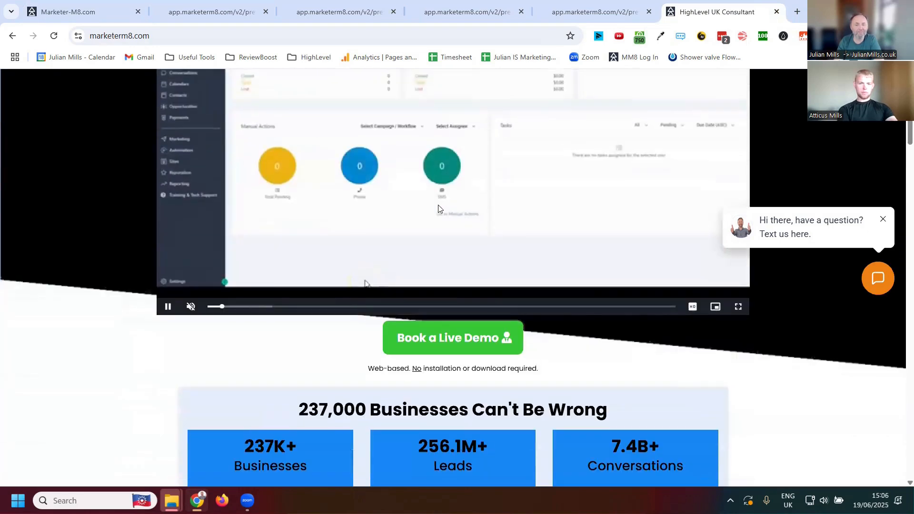
left_click(190, 306)
scroll(270, 263, "up", 3)
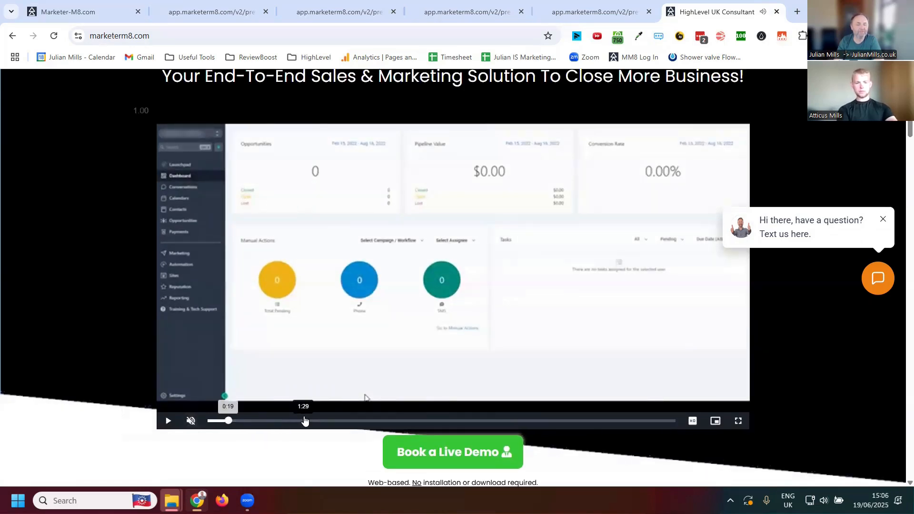
left_click_drag(301, 421, 354, 423)
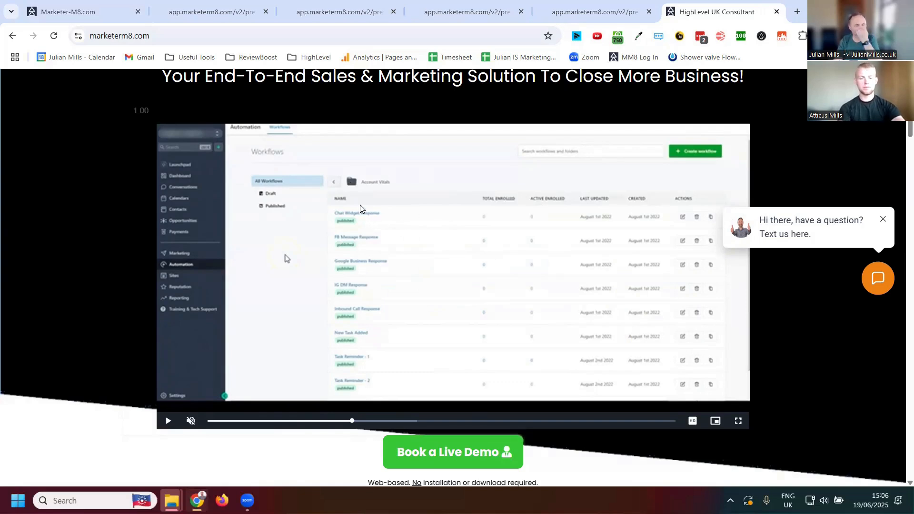
- Examine the home page's demo call-to-action, statistics, testimonial video and numbered feature list, and return to the headline section
scroll(444, 167, "down", 3)
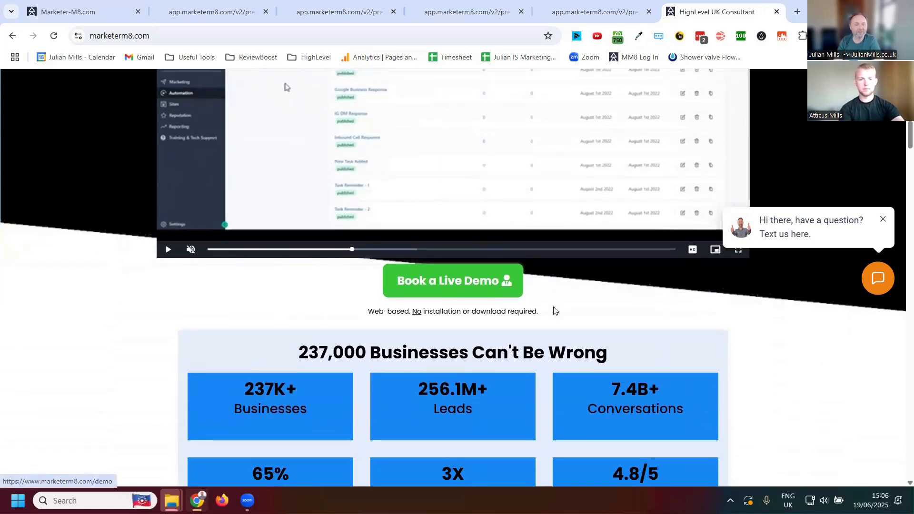
scroll(543, 298, "down", 1)
scroll(534, 285, "down", 7)
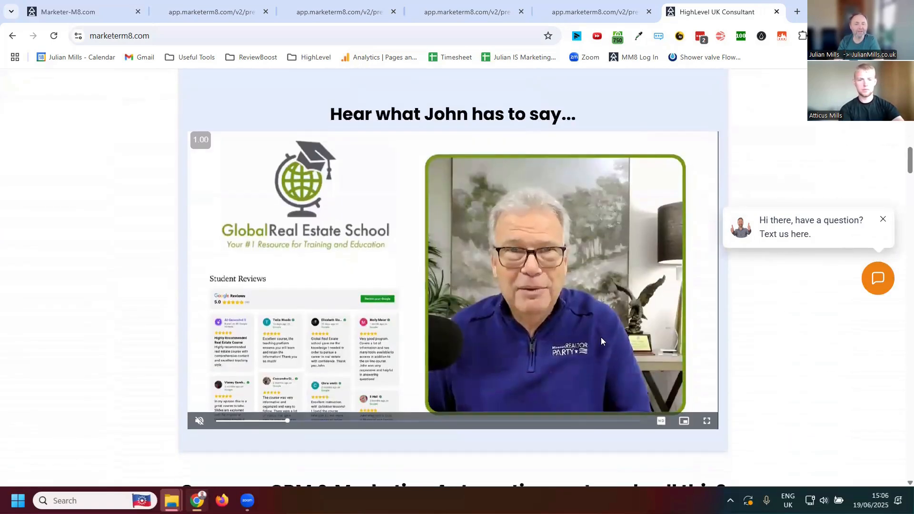
scroll(428, 257, "down", 1)
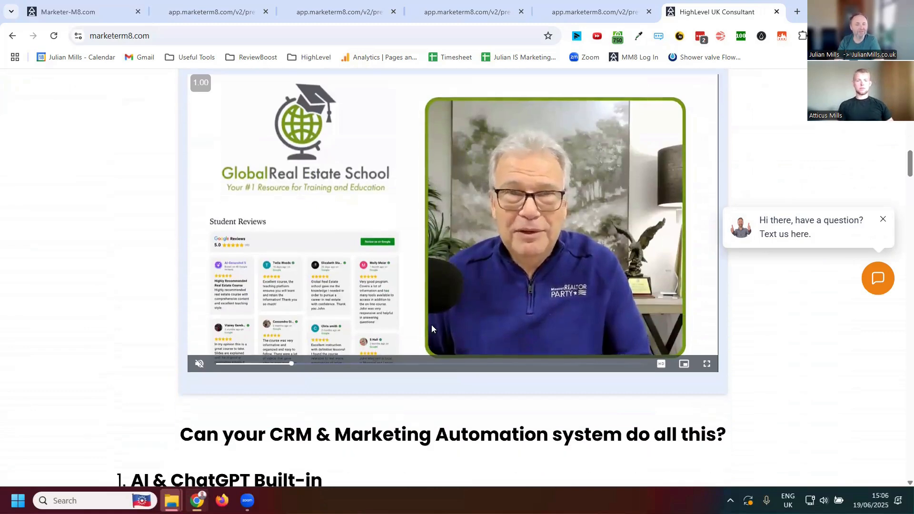
scroll(415, 256, "down", 11)
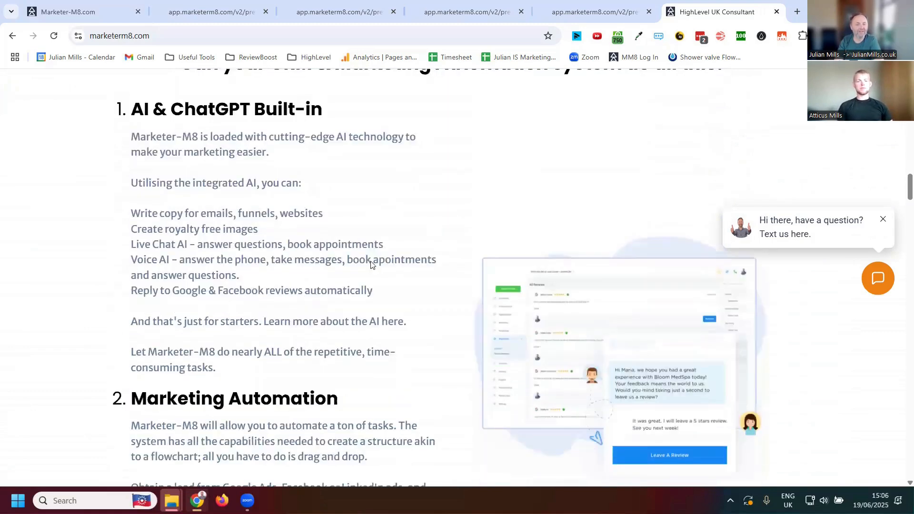
scroll(373, 259, "down", 14)
scroll(375, 231, "up", 12)
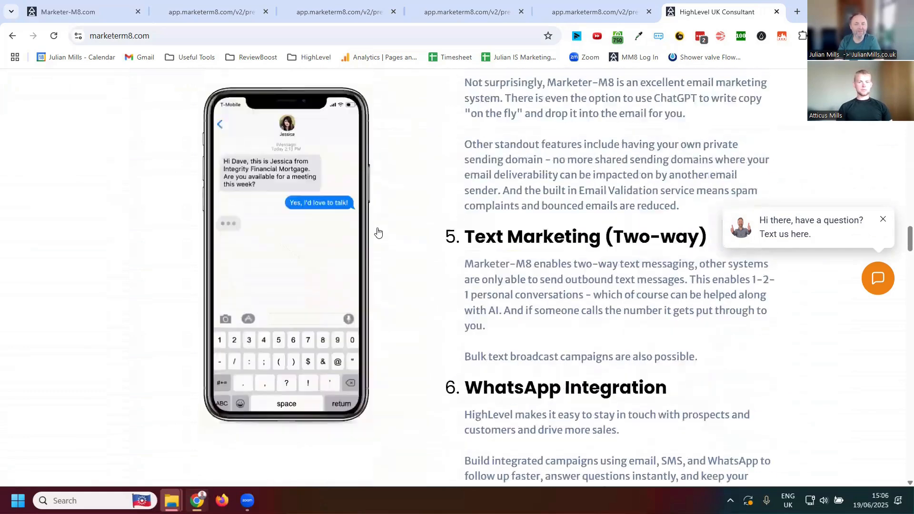
scroll(413, 96, "up", 20)
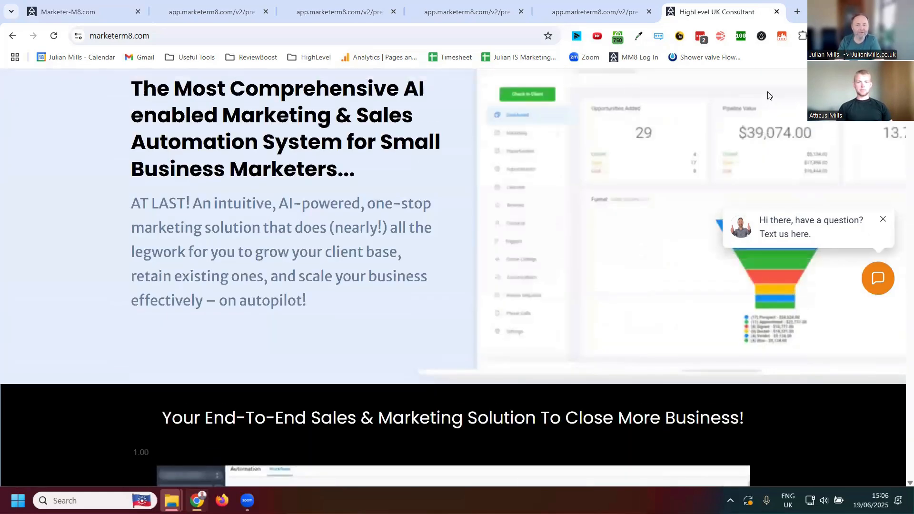
- Open the home page's AI chat widget to view its greeting, and close it again
left_click(816, 232)
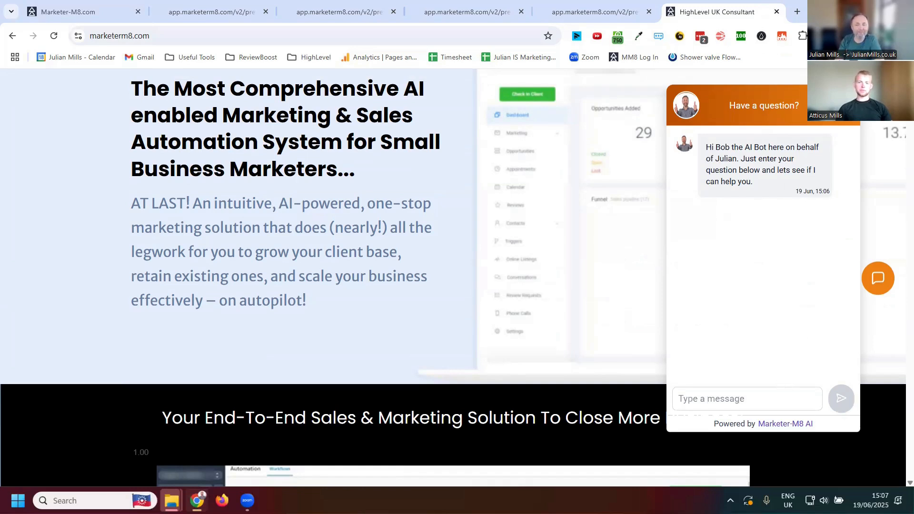
left_click(846, 105)
scroll(695, 239, "up", 3)
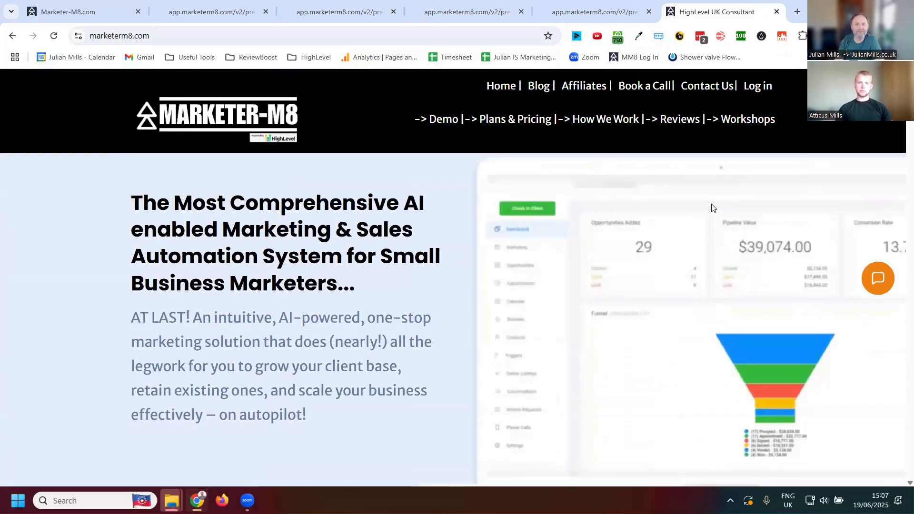
- Open the website's Demo page and examine its video, Discovery Call booking calendar and footer
left_click(439, 125)
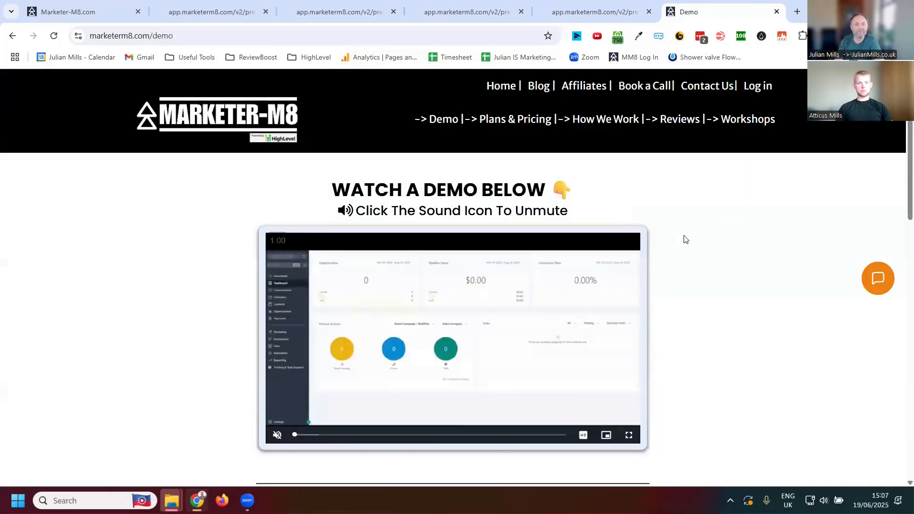
scroll(366, 149, "down", 3)
scroll(537, 230, "down", 8)
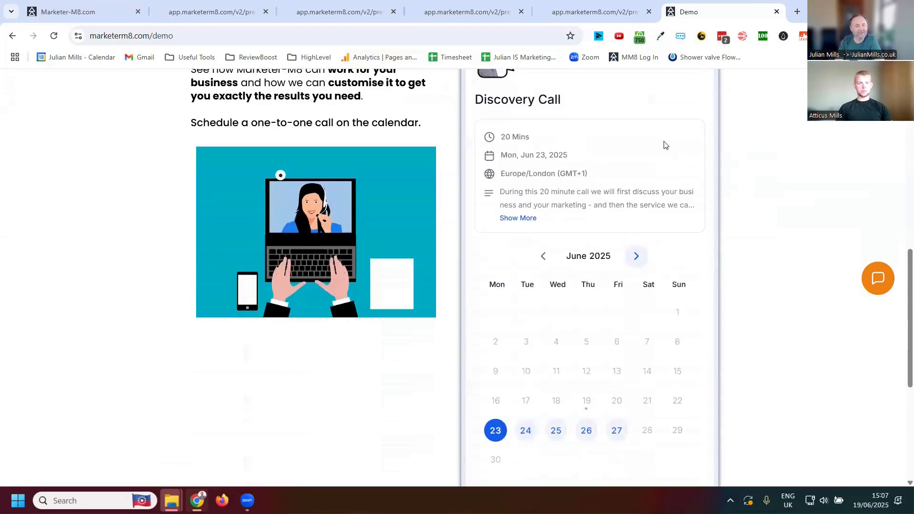
scroll(624, 361, "down", 5)
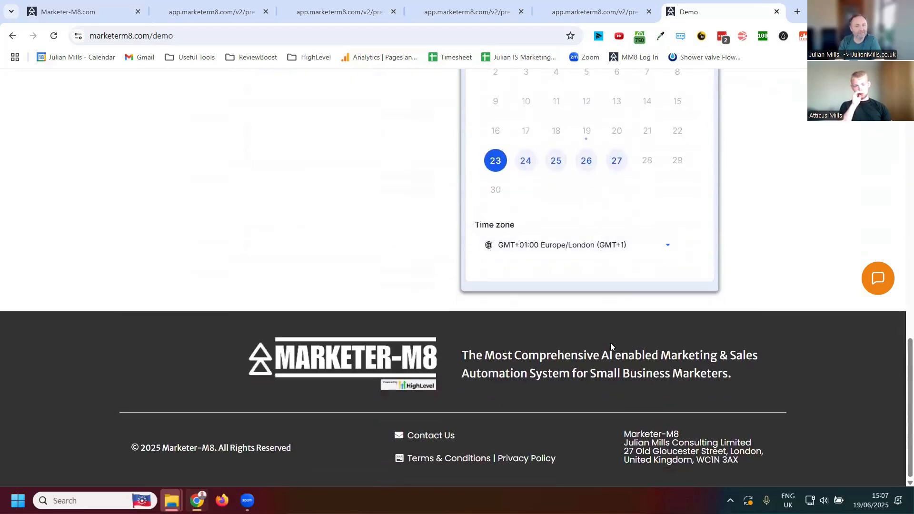
scroll(586, 339, "up", 15)
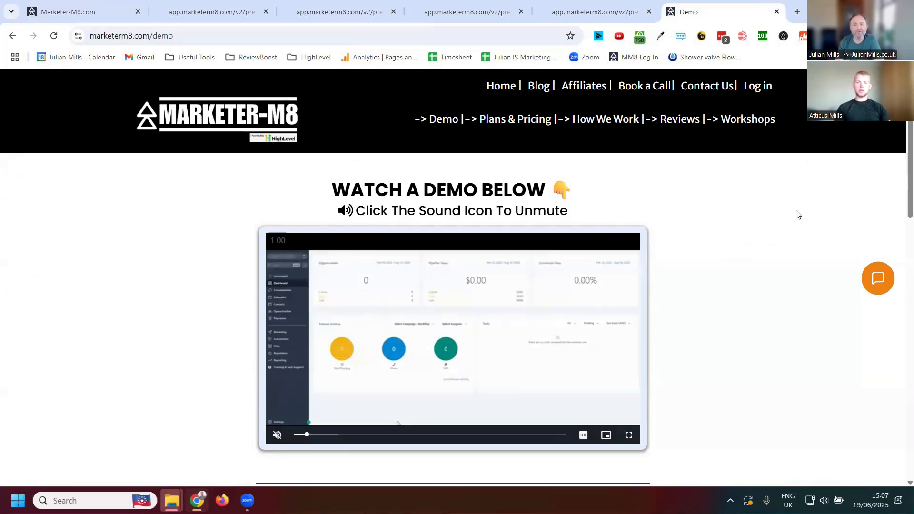
- Open the website's Workshops page and examine the weekly workshop grid and the training text below it
left_click(755, 139)
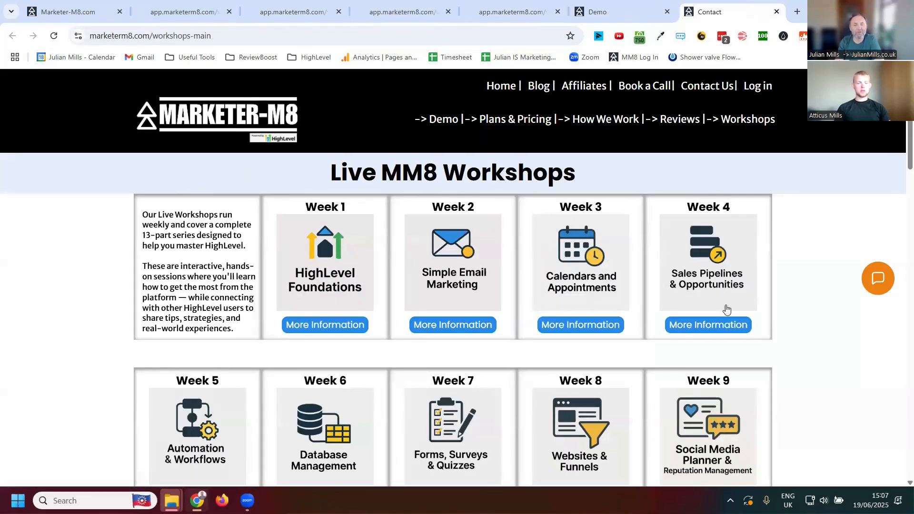
scroll(719, 333, "down", 4)
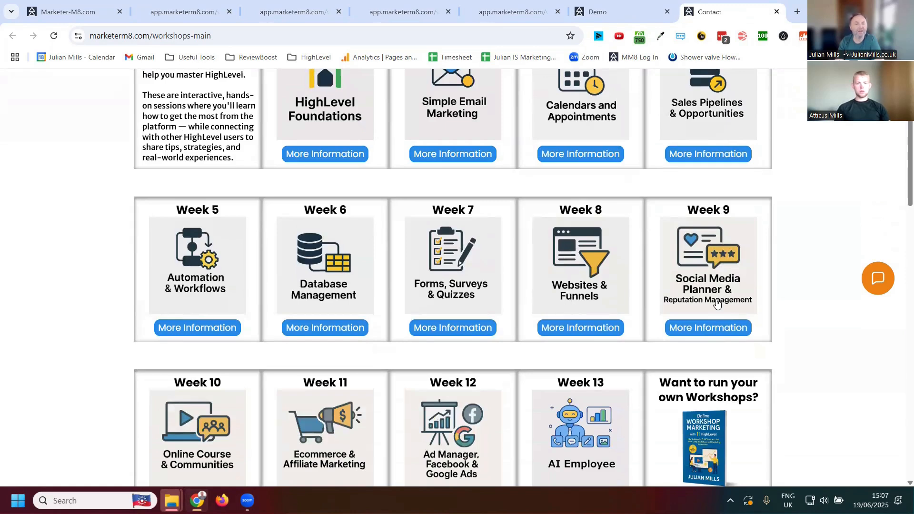
scroll(714, 304, "up", 4)
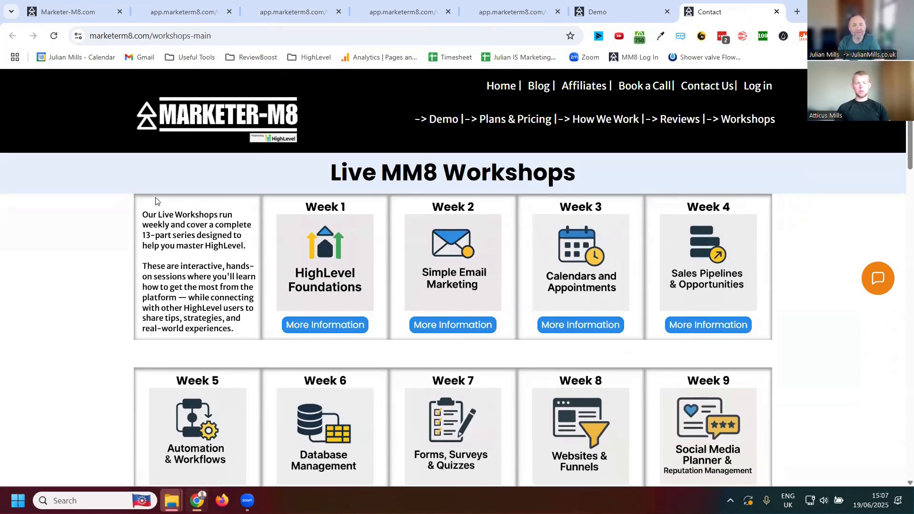
scroll(811, 399, "down", 10)
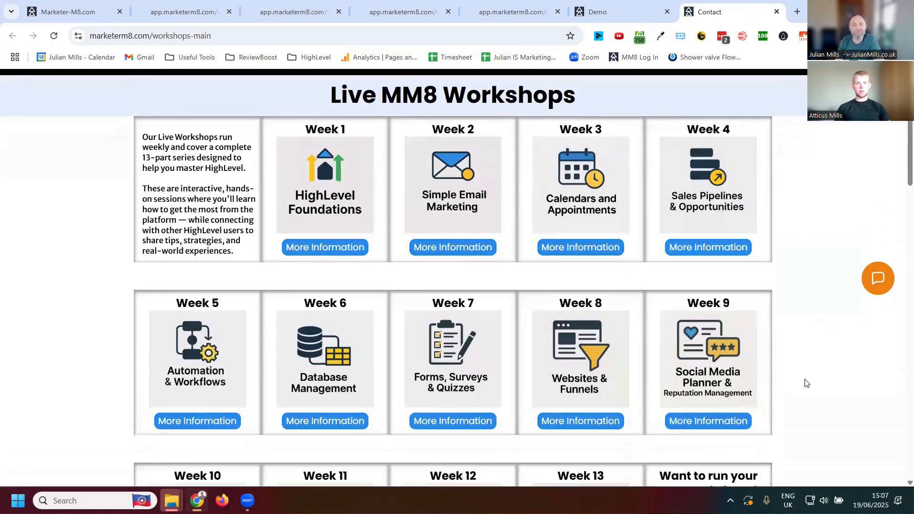
scroll(762, 349, "down", 3)
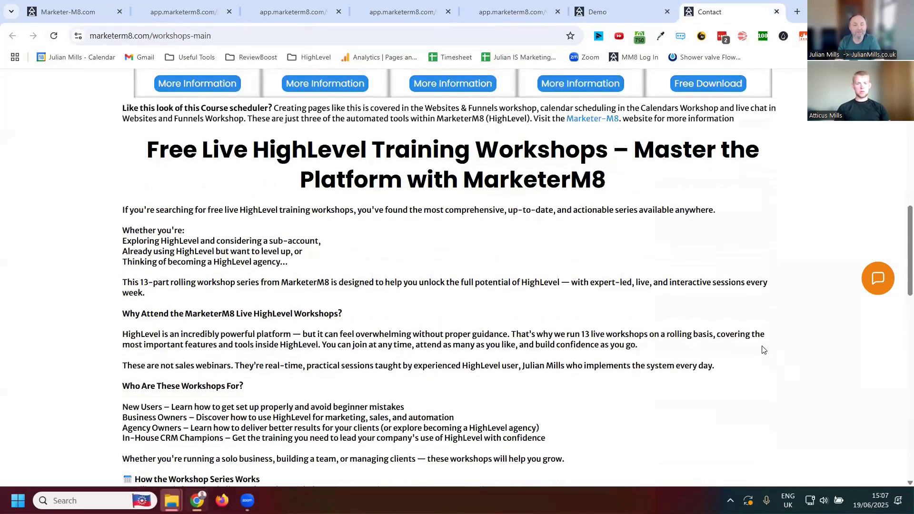
scroll(667, 339, "up", 13)
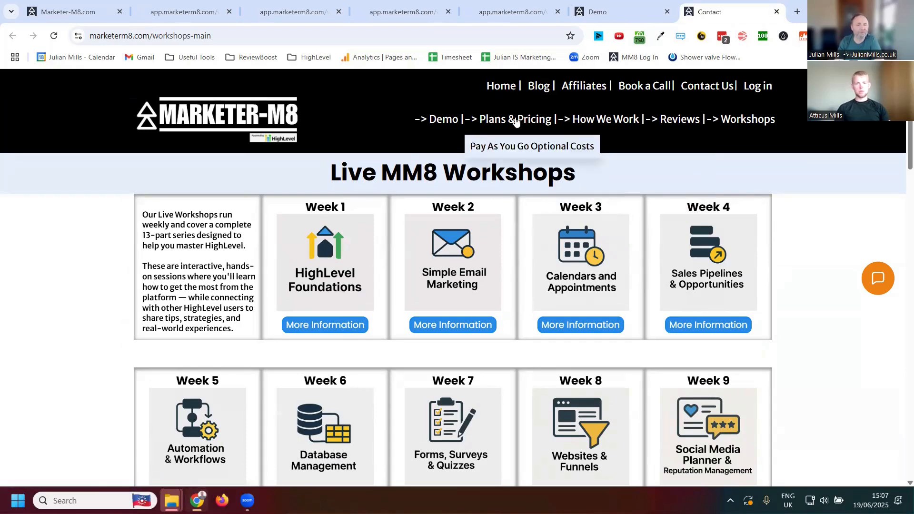
- Open the website's Blog page and look through its posts down to the footer
left_click(768, 87)
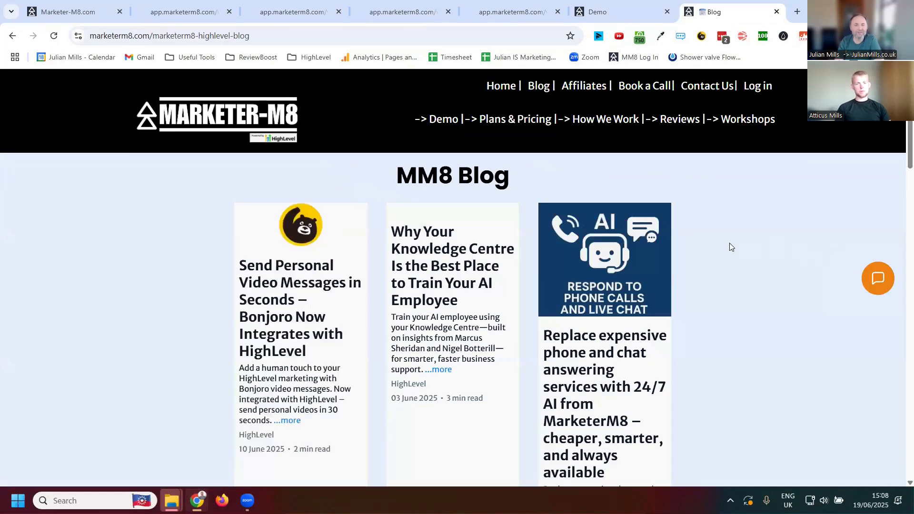
scroll(720, 252, "down", 5)
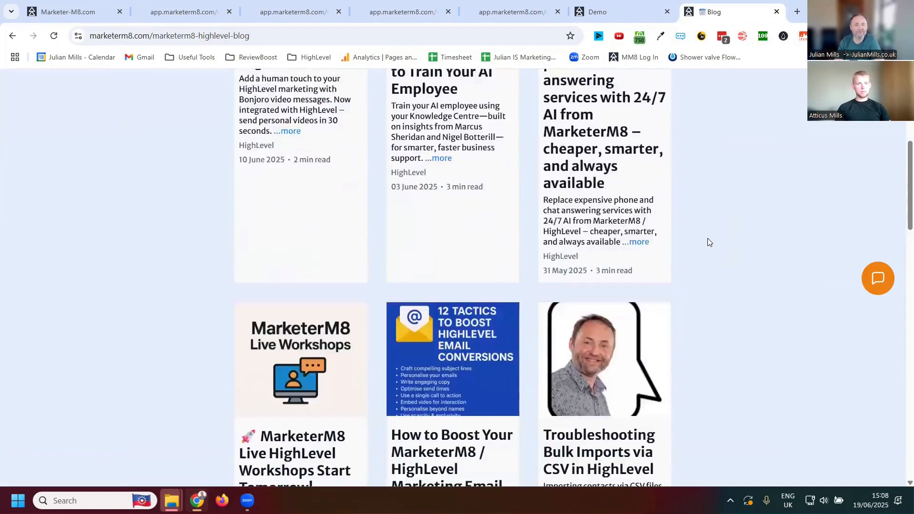
scroll(707, 239, "down", 15)
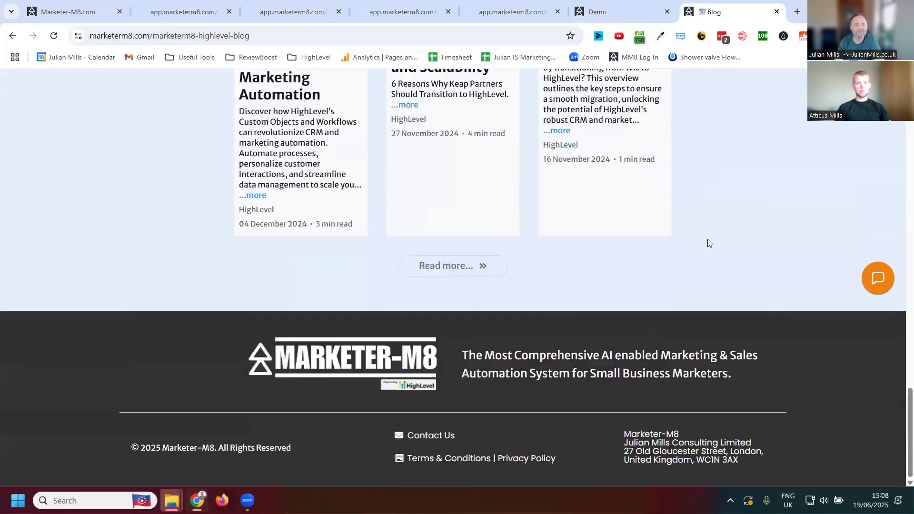
- Open the website's Reviews page and read the client testimonials under Recent Reviews
scroll(707, 239, "up", 20)
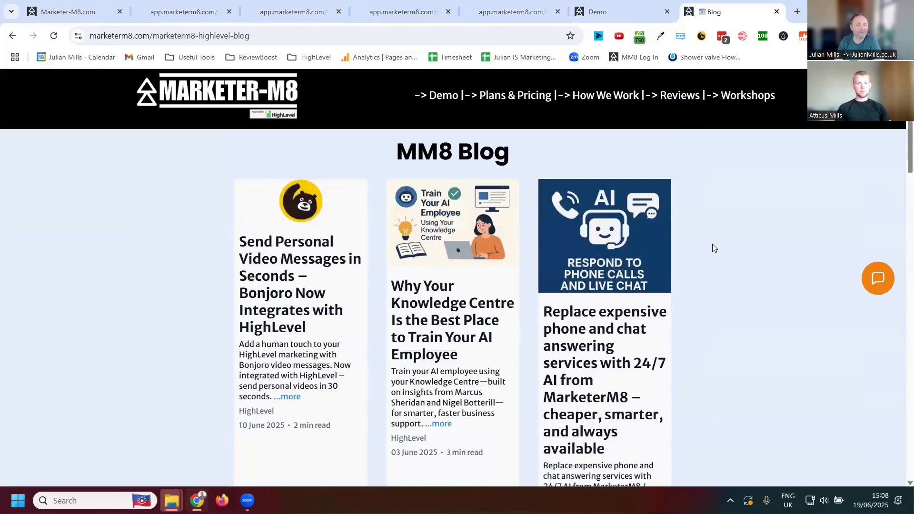
scroll(712, 243, "up", 1)
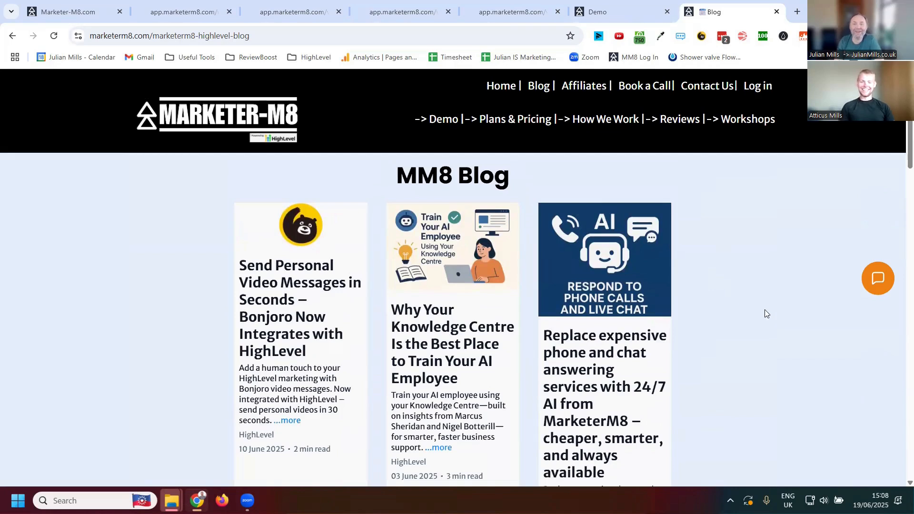
left_click(677, 120)
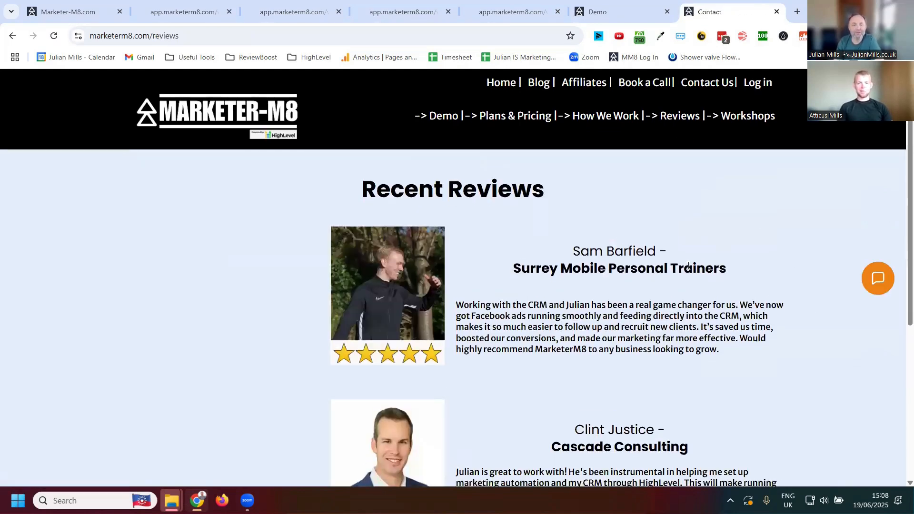
scroll(690, 274, "down", 4)
scroll(658, 276, "up", 2)
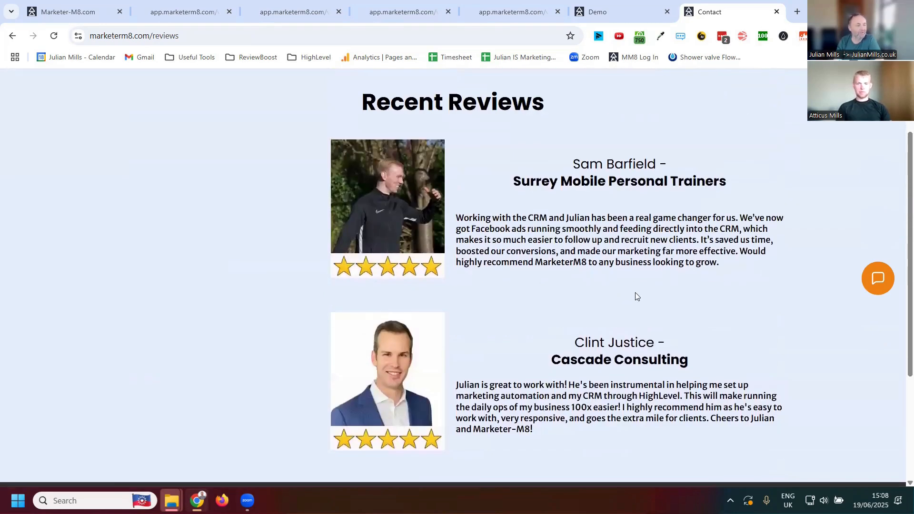
scroll(609, 279, "up", 2)
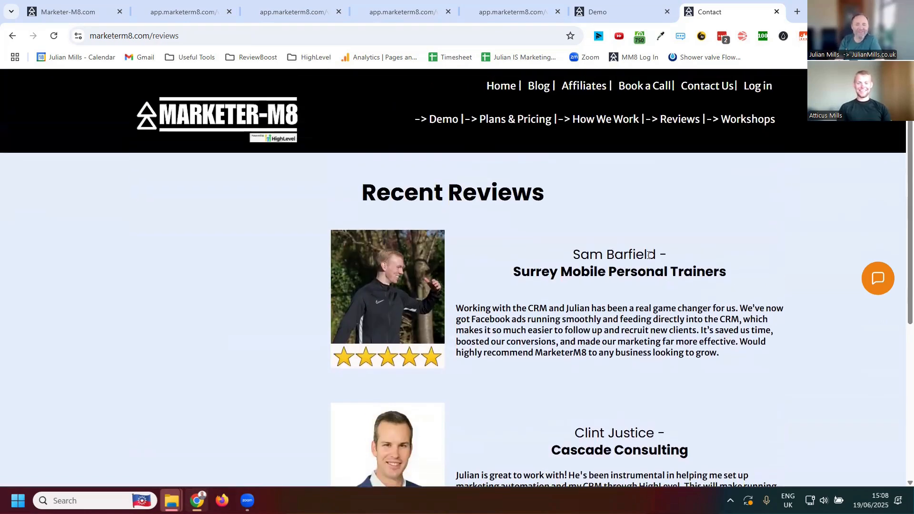
scroll(648, 255, "down", 2)
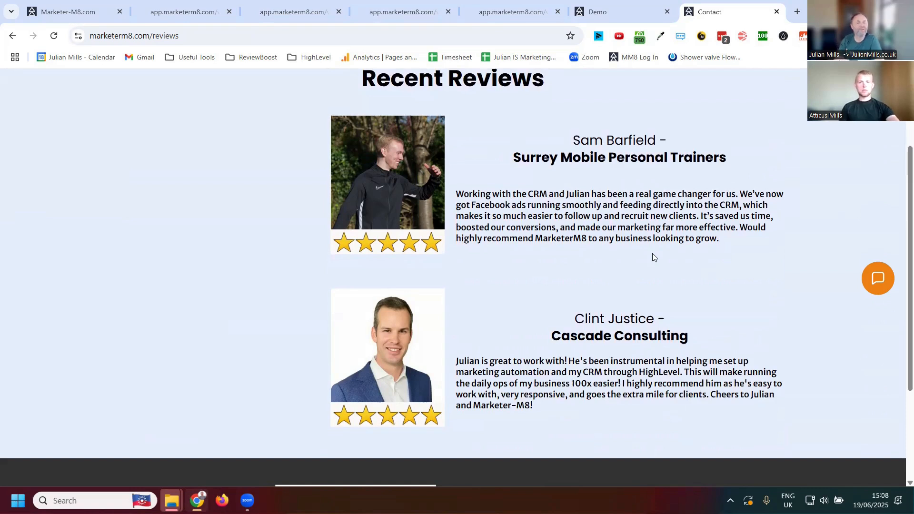
- Return to the Marketer-M8 funnel, and open its 1 Marketerm8-Highlevel step in the page builder to view the Book a Live Demo section
left_click(627, 18)
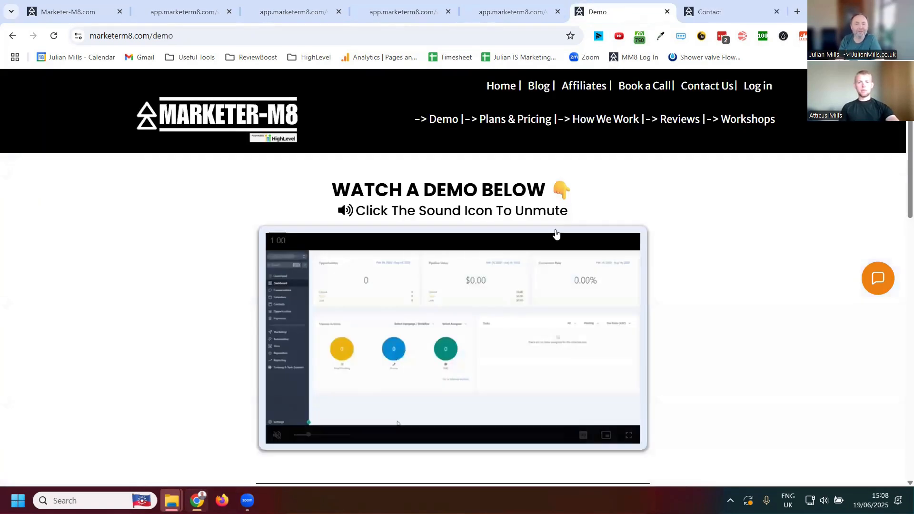
left_click(65, 11)
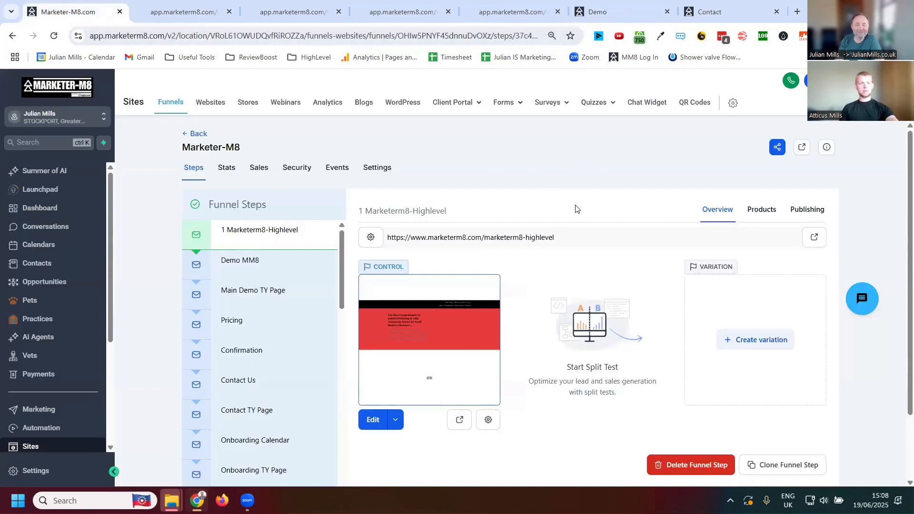
scroll(541, 221, "down", 2)
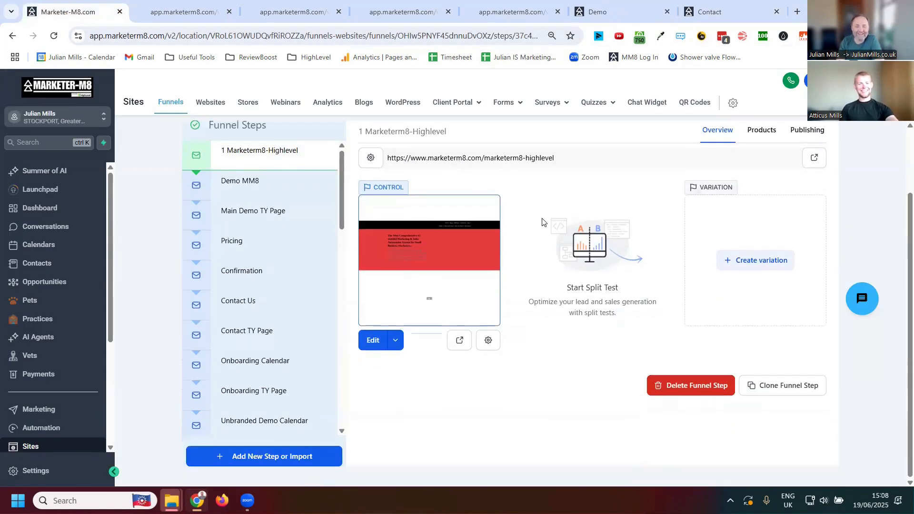
scroll(271, 288, "up", 2)
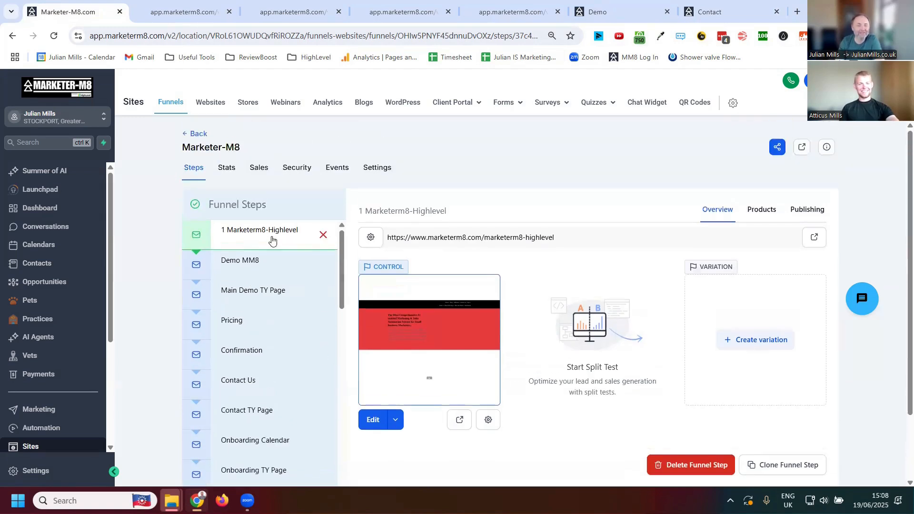
left_click(377, 425)
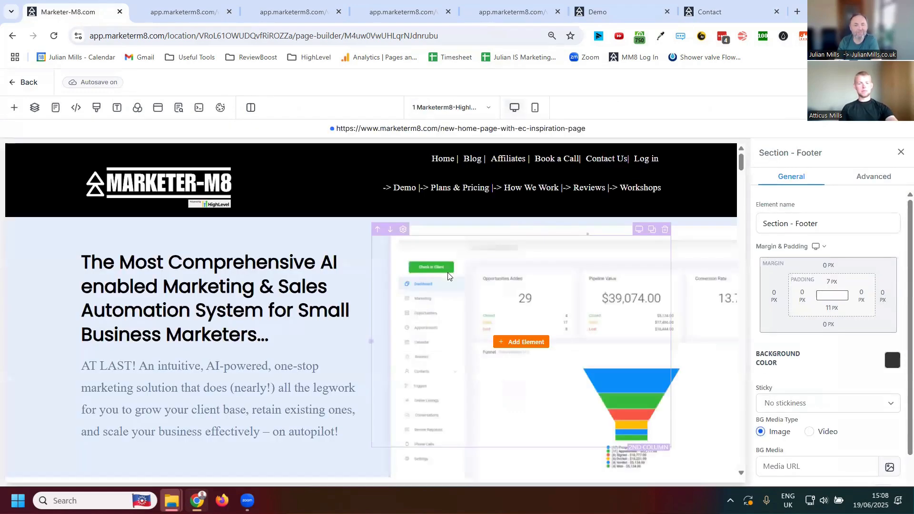
scroll(500, 290, "down", 8)
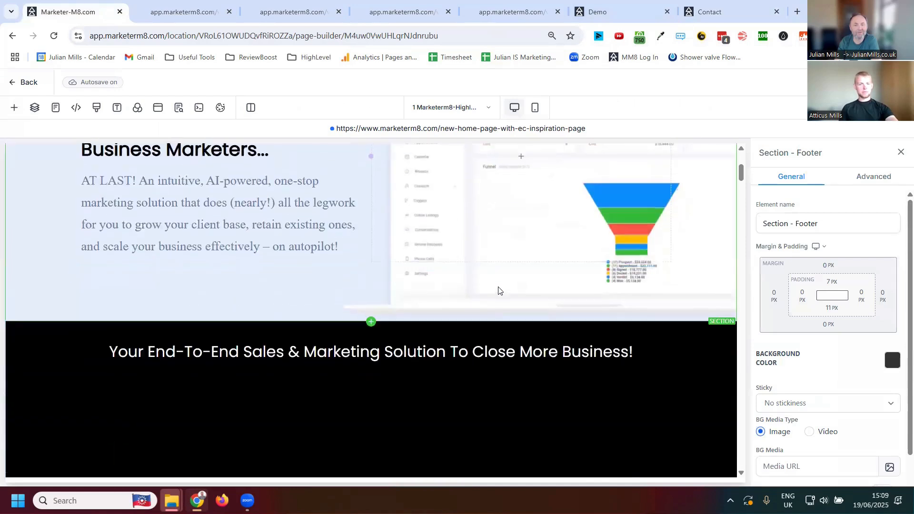
scroll(559, 341, "down", 5)
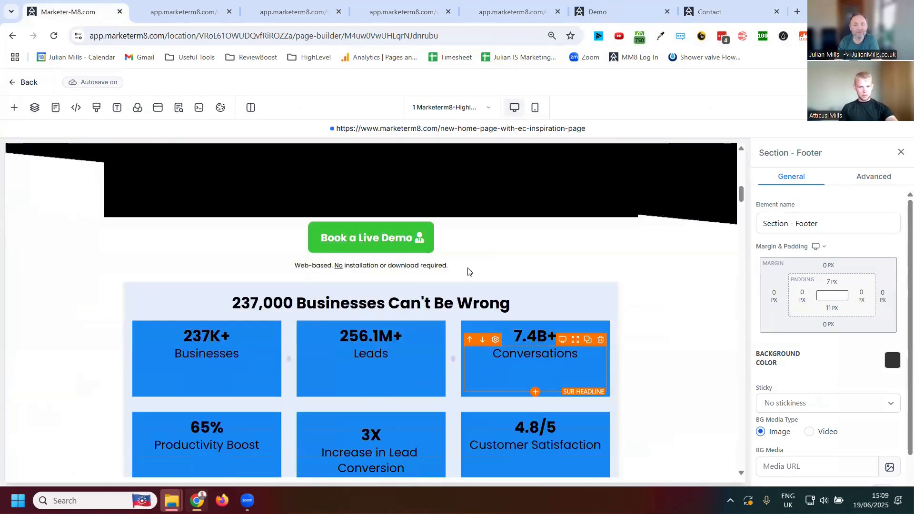
- Examine the Book a Live Demo button's settings, including its Button Actions and the list of link types
left_click(393, 239)
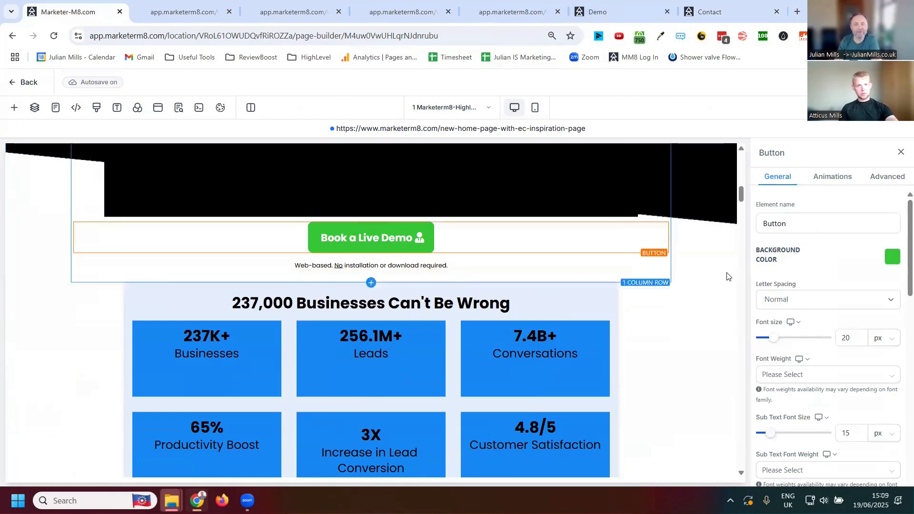
scroll(834, 262, "down", 10)
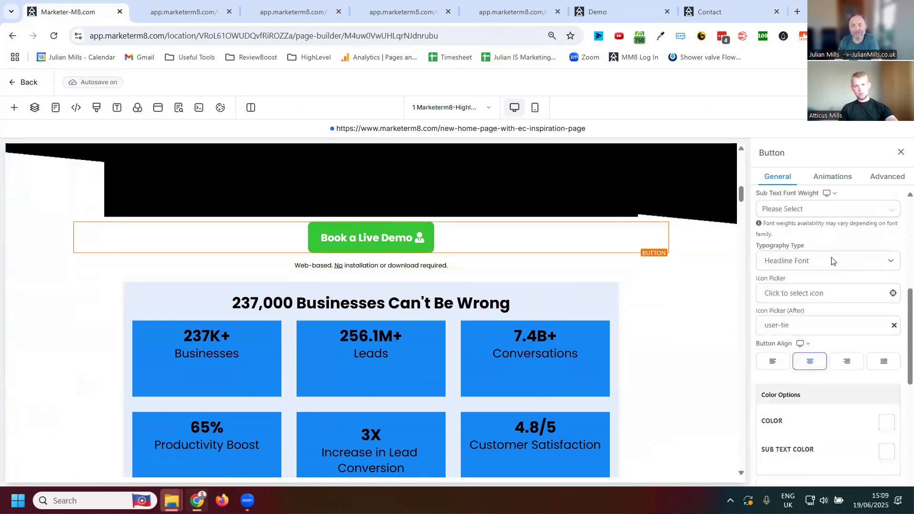
scroll(825, 277, "down", 1)
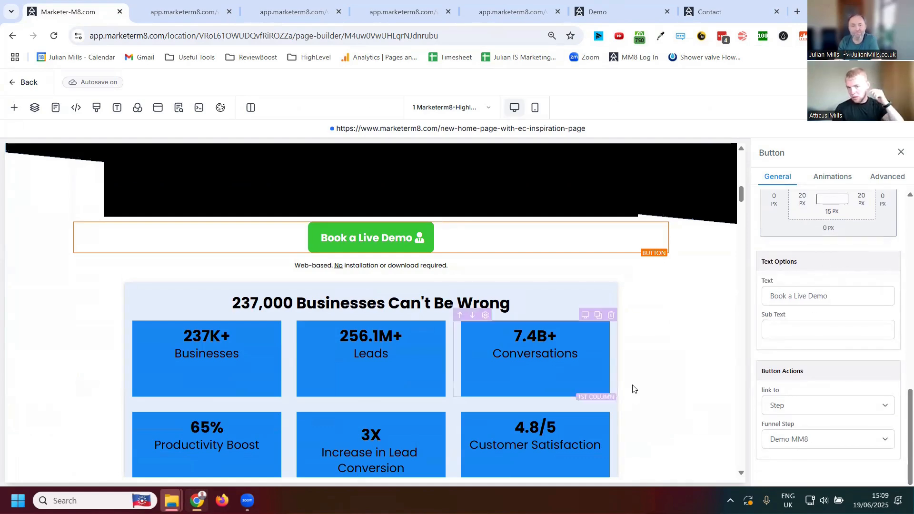
left_click(878, 408)
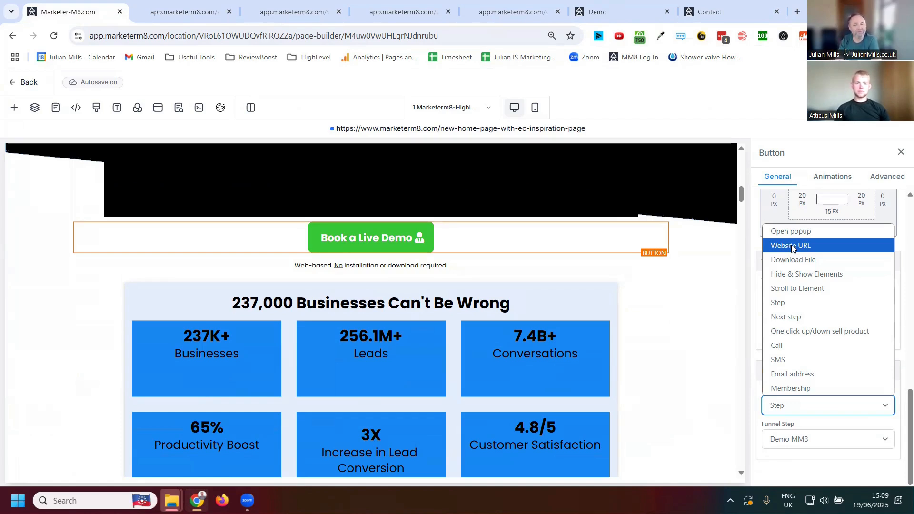
left_click(738, 398)
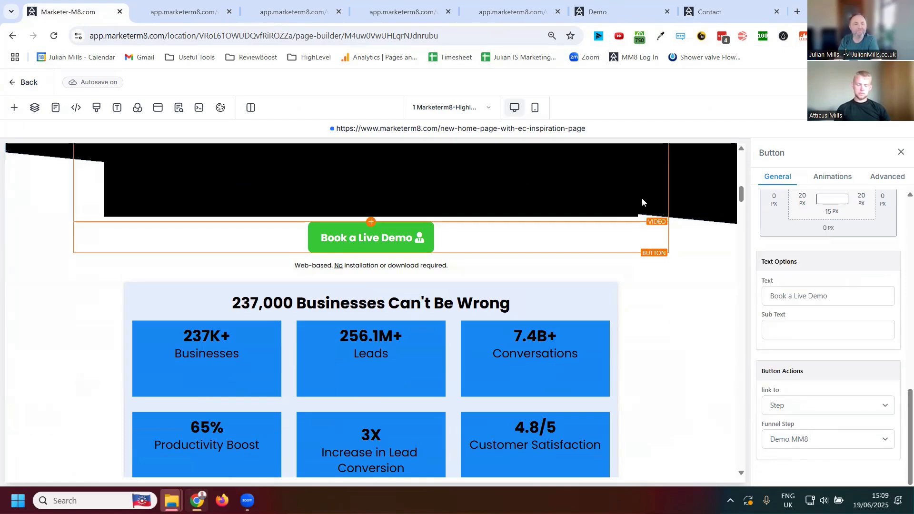
- Open the funnel's Demo MM8 step in the page builder, and inspect the custom code element that embeds the booking calendar
left_click(14, 83)
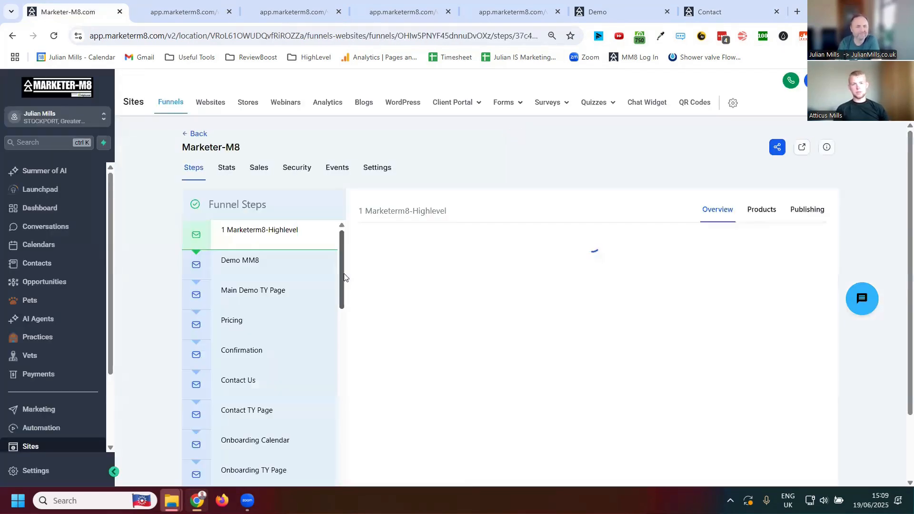
left_click(229, 265)
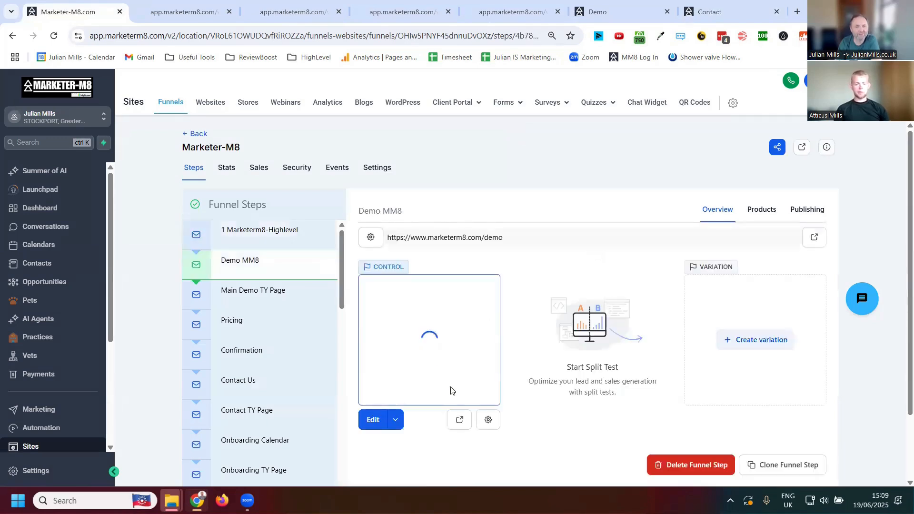
left_click(371, 421)
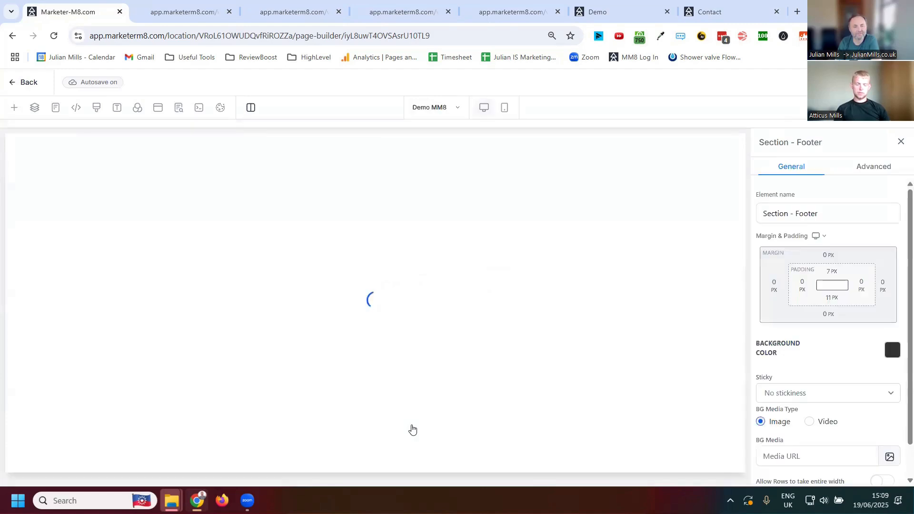
scroll(627, 346, "down", 10)
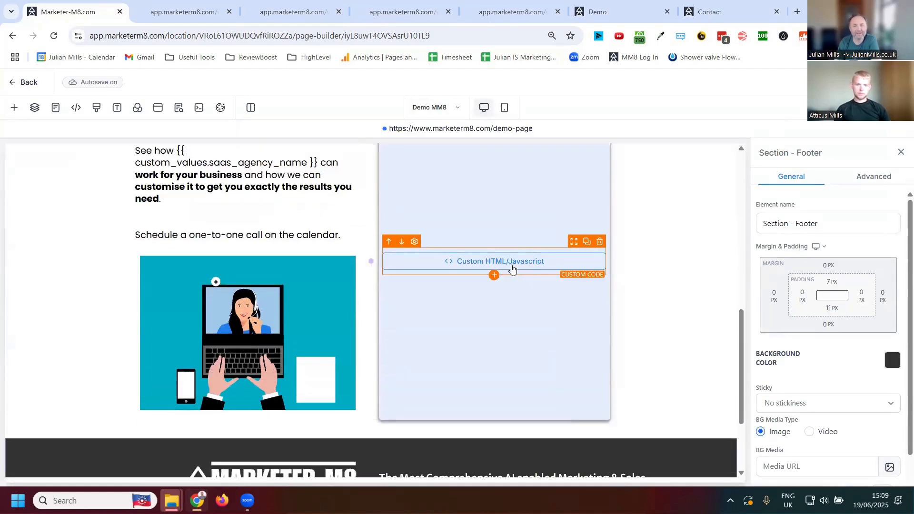
left_click(506, 265)
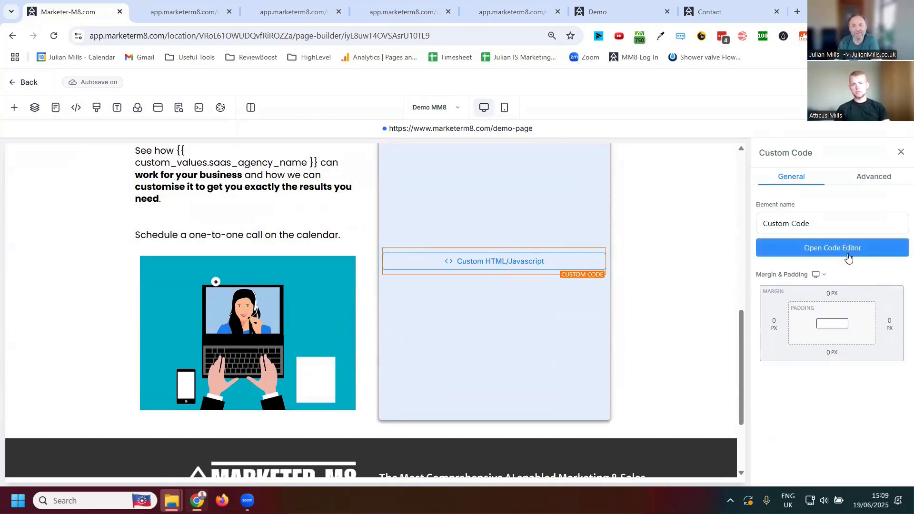
left_click(820, 249)
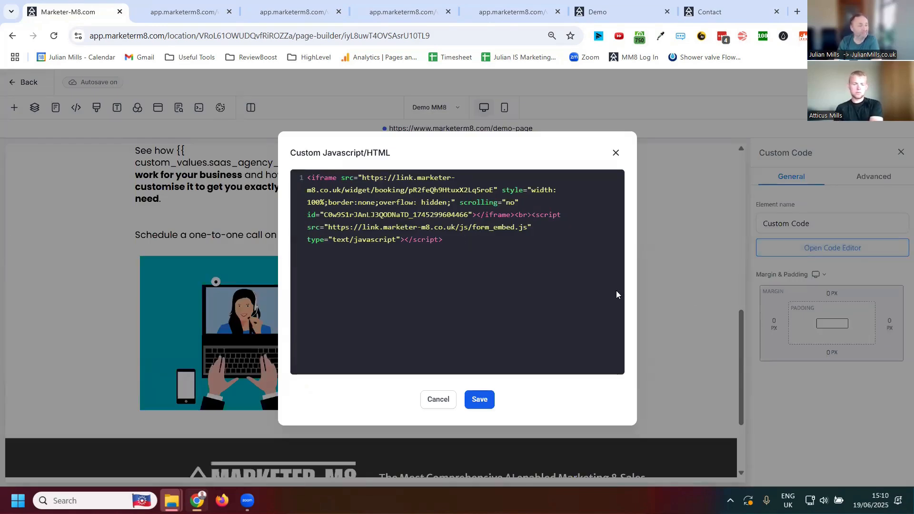
left_click(614, 152)
scroll(381, 267, "up", 12)
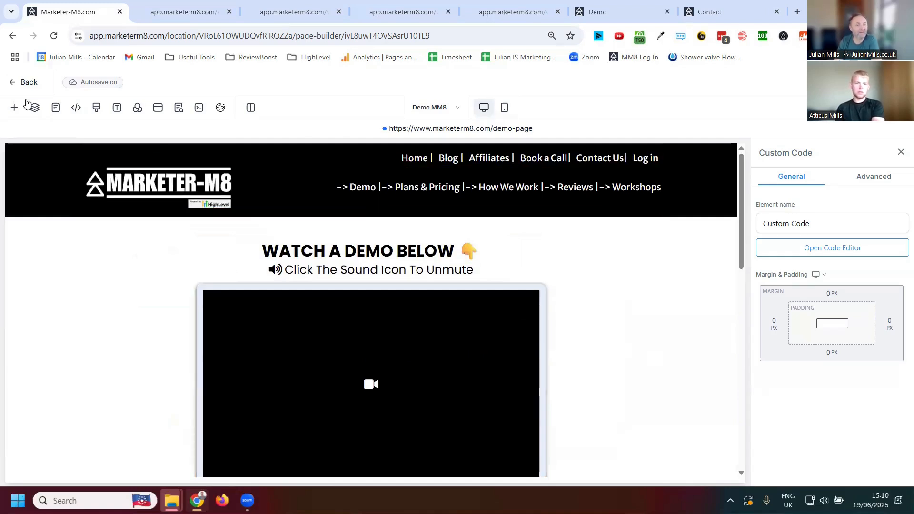
- Return to the Marketer-M8 funnel overview and look through its full list of funnel steps
left_click(13, 85)
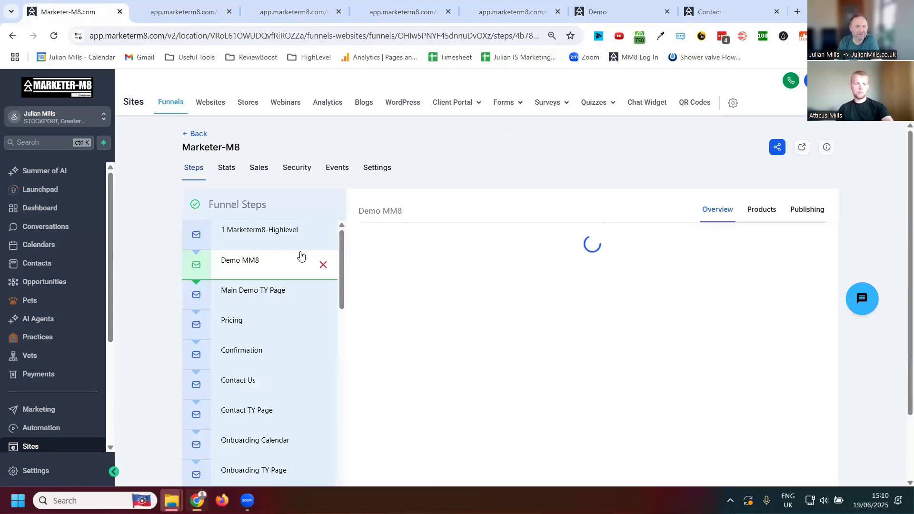
scroll(268, 247, "down", 2)
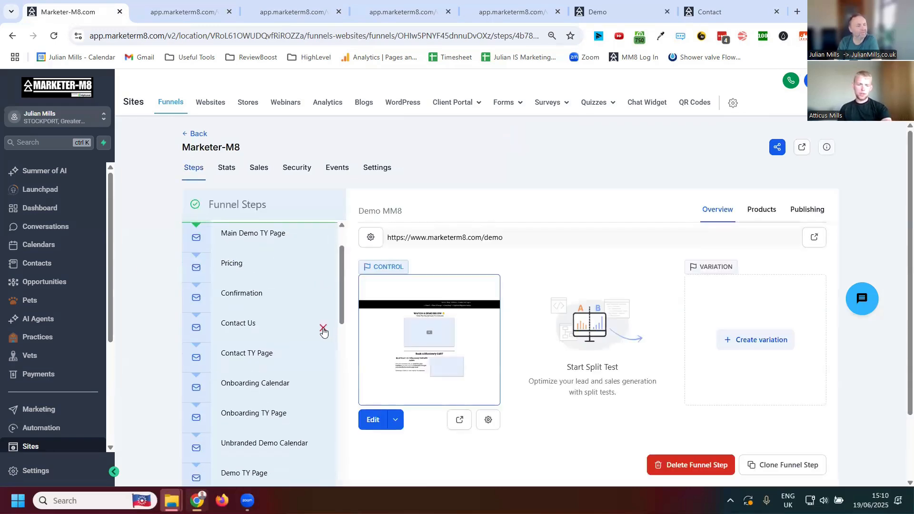
scroll(260, 321, "up", 2)
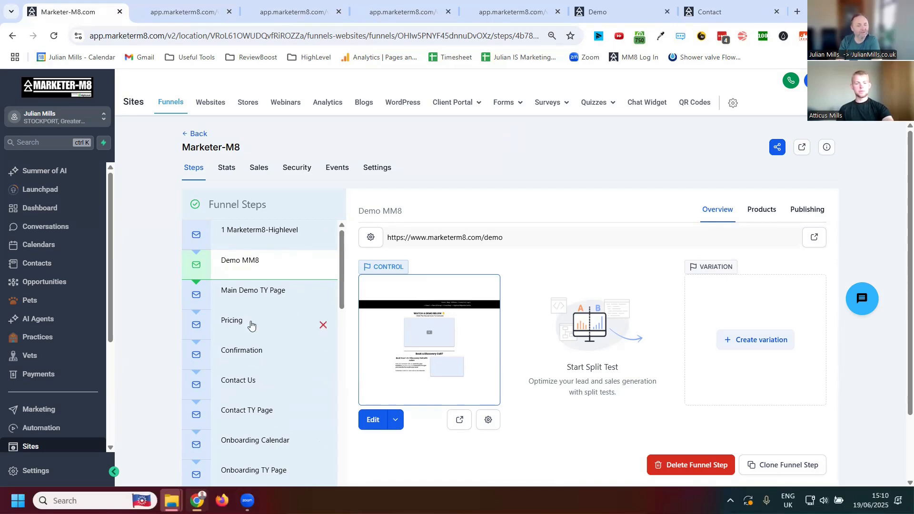
scroll(353, 347, "down", 1)
scroll(262, 351, "down", 5)
scroll(267, 348, "down", 5)
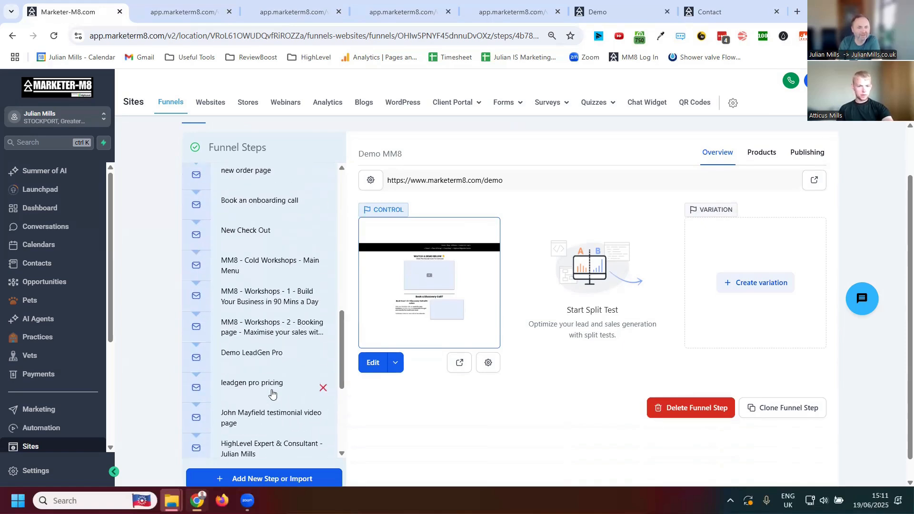
scroll(286, 390, "down", 2)
scroll(276, 377, "up", 12)
scroll(288, 339, "down", 6)
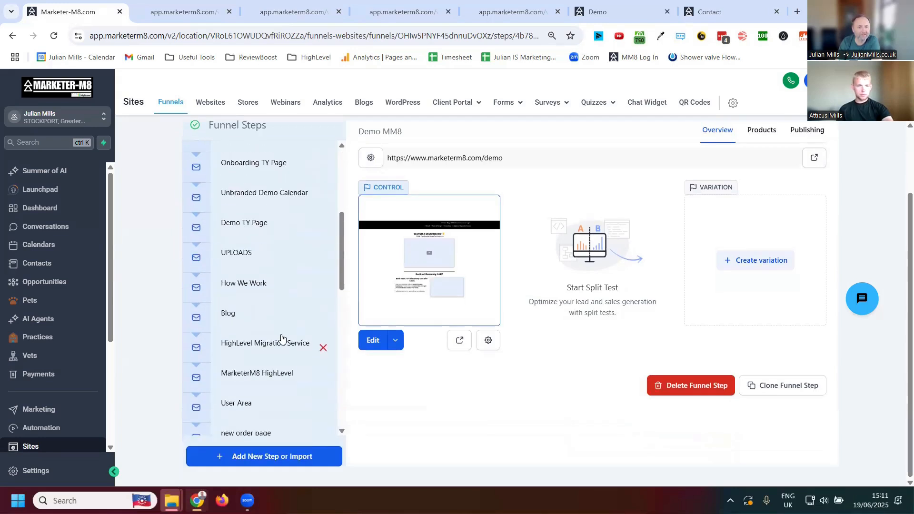
- Open the funnel's Blog step in the page builder and select the blog element under the MM8 Blog heading
left_click(228, 317)
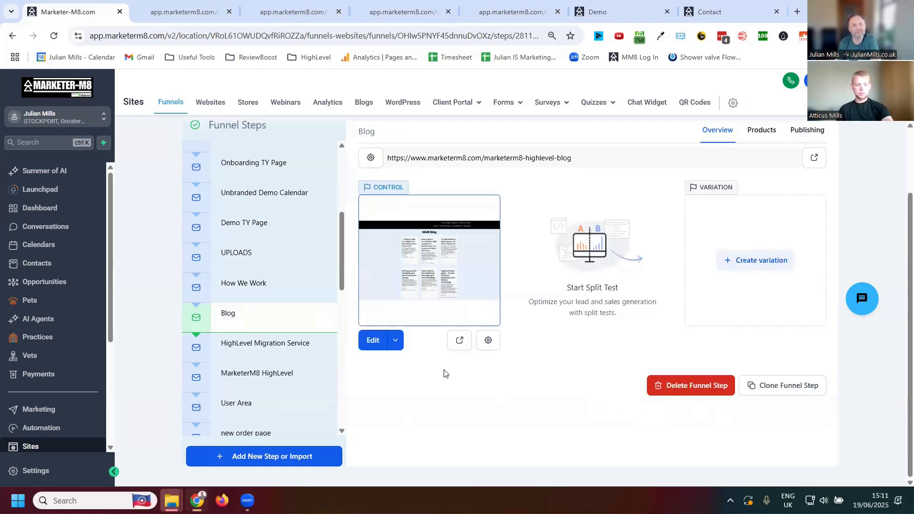
left_click(373, 341)
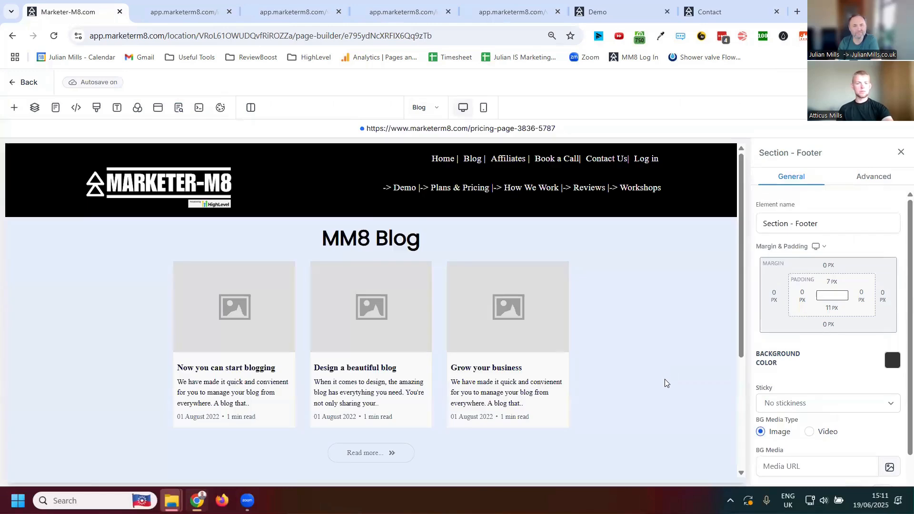
left_click(401, 310)
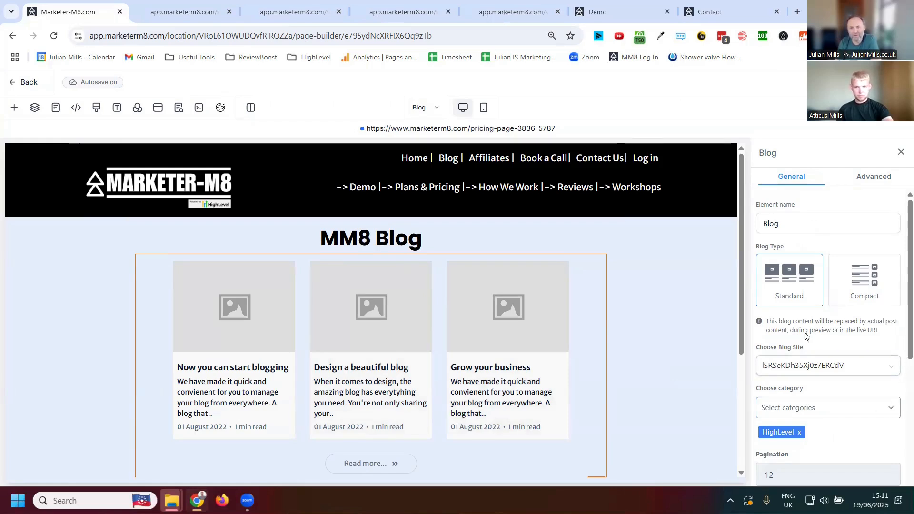
- Set the blog element's blog site to MM8 Blog, and look through its category, pagination and button options
scroll(805, 336, "down", 4)
scroll(831, 389, "up", 2)
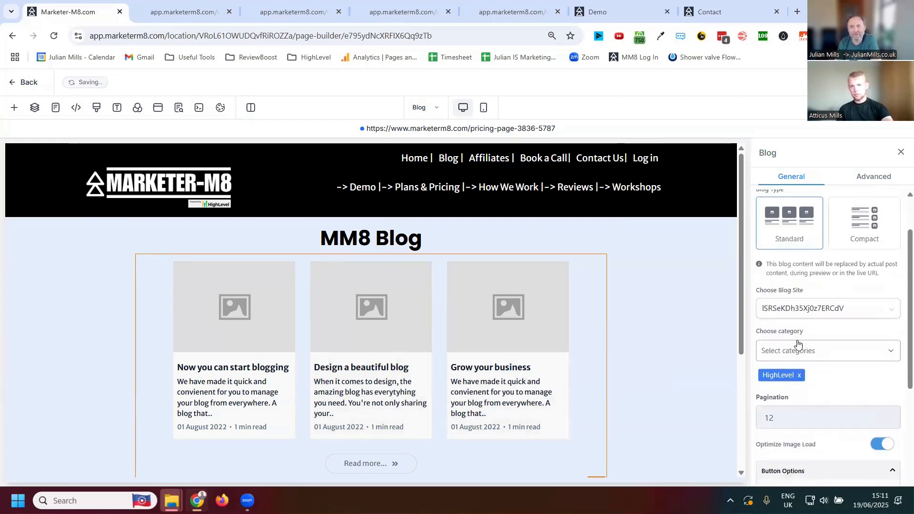
left_click(890, 315)
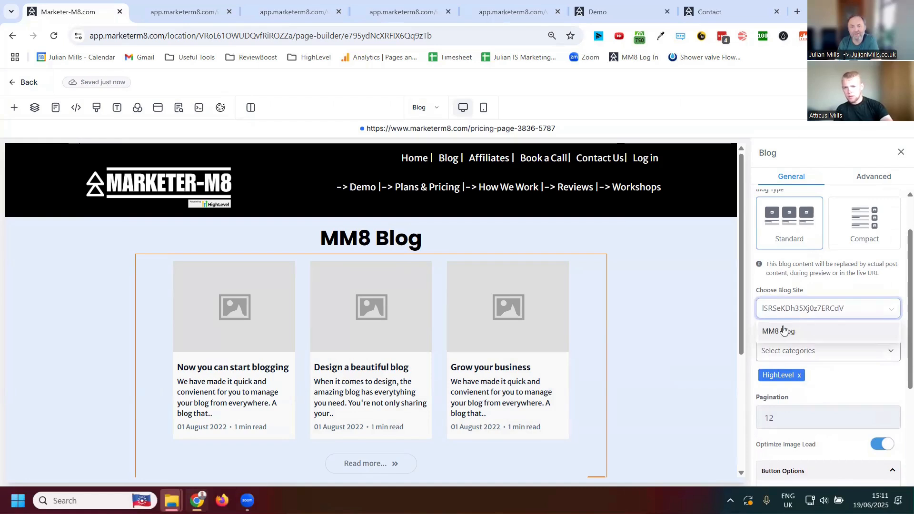
left_click(780, 332)
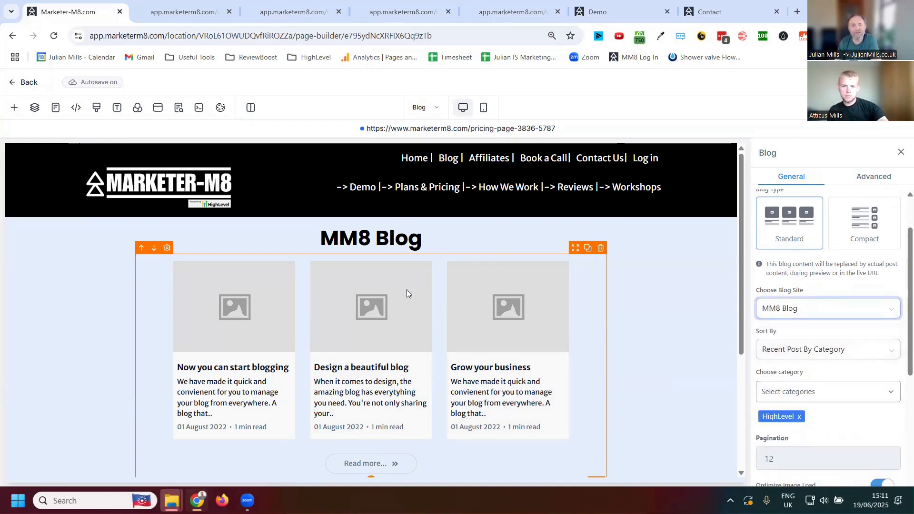
scroll(736, 361, "down", 1)
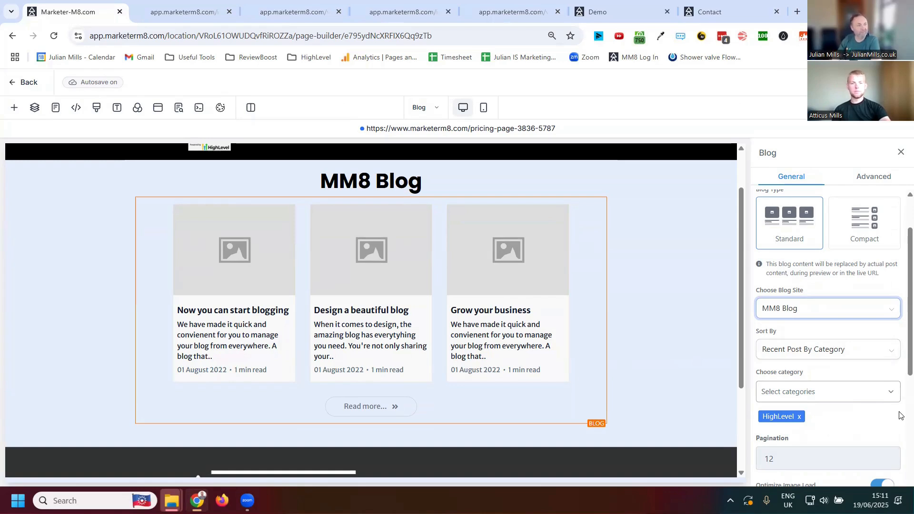
scroll(805, 405, "down", 4)
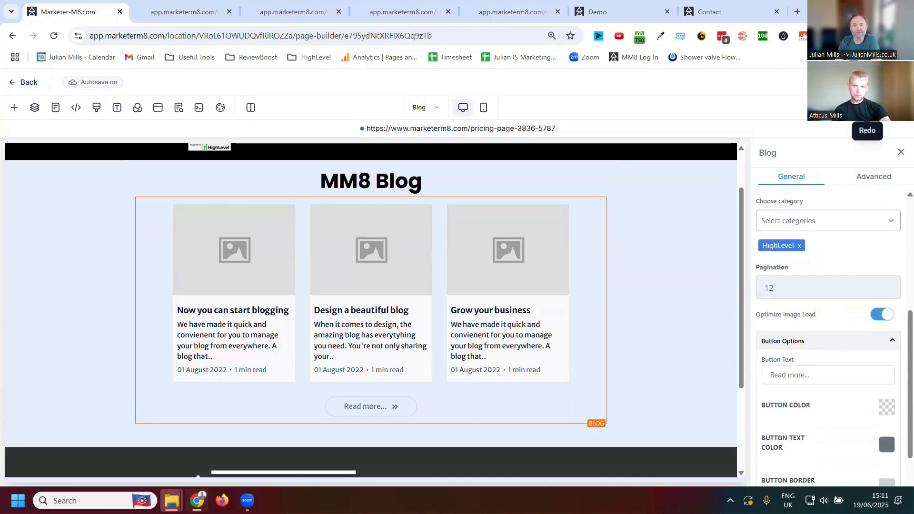
- Examine the Blog page's SEO Meta Data, including the title, description and keywords, and close it without changes
left_click(178, 107)
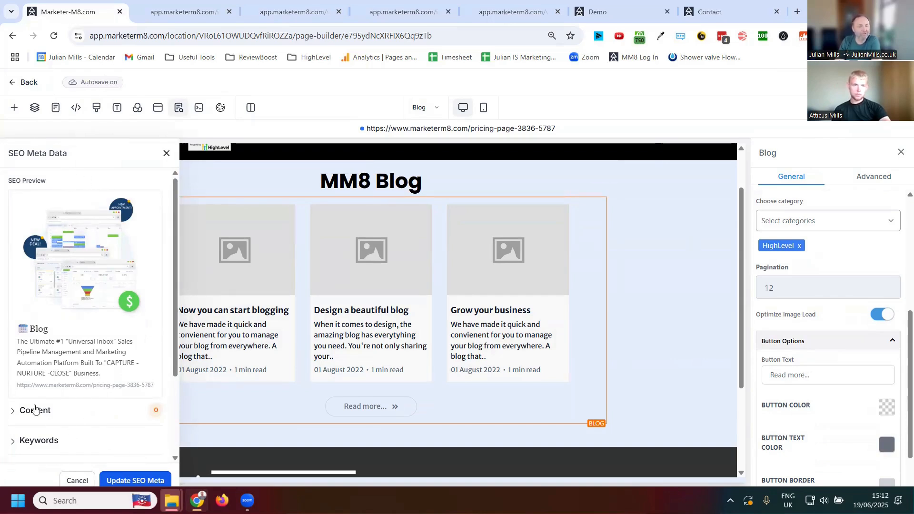
left_click(36, 411)
scroll(127, 316, "down", 5)
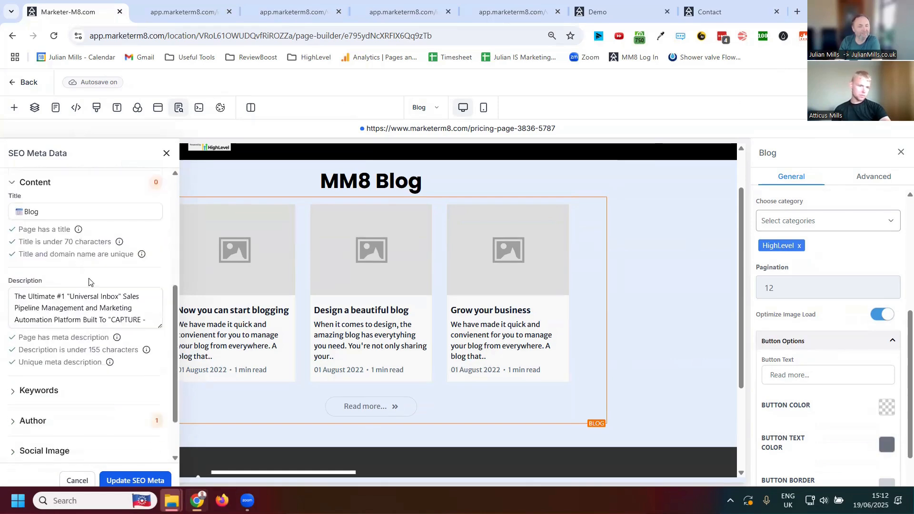
scroll(127, 317, "down", 1)
scroll(41, 371, "down", 2)
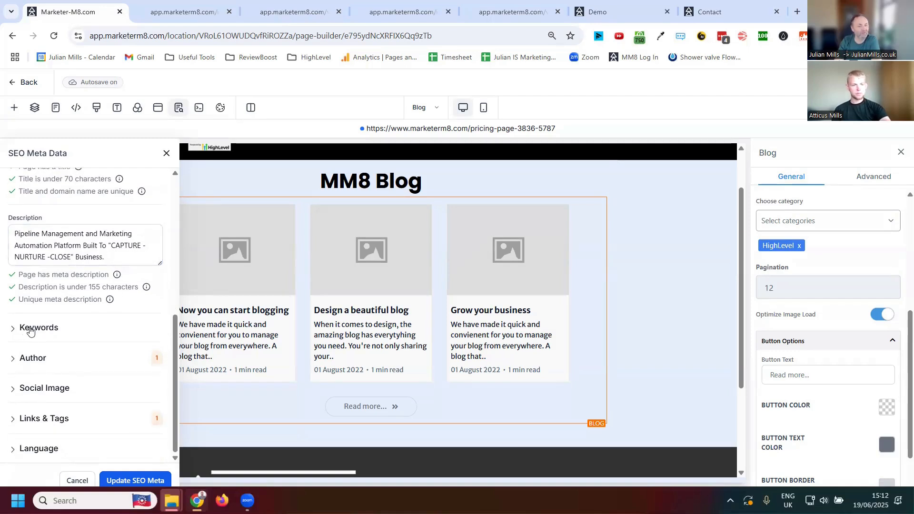
left_click(30, 329)
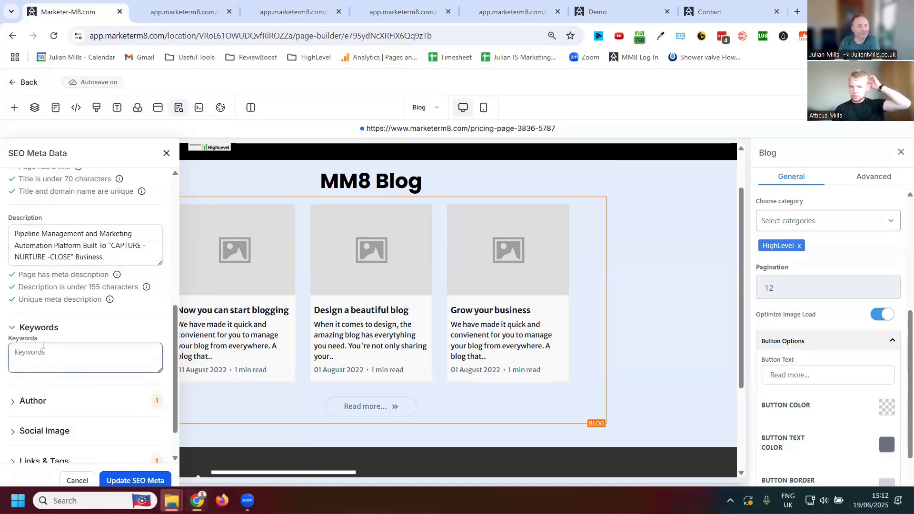
scroll(45, 352, "down", 1)
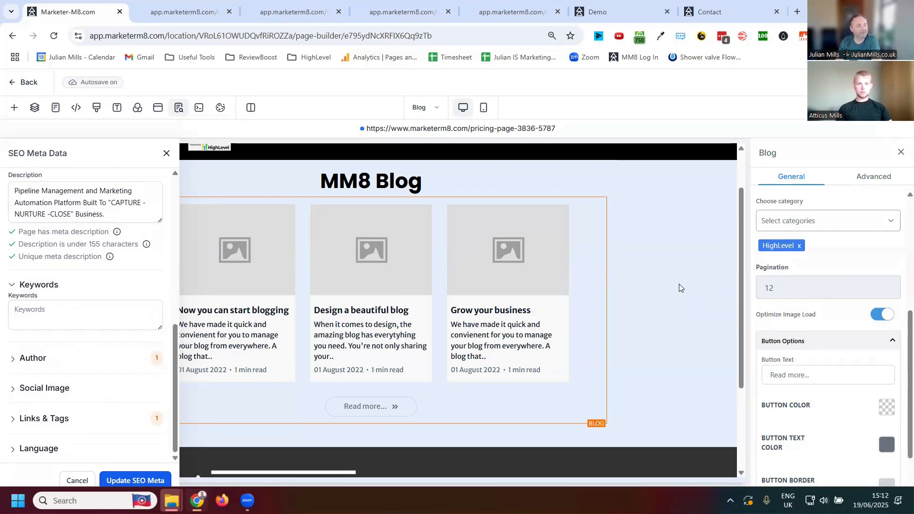
left_click(166, 154)
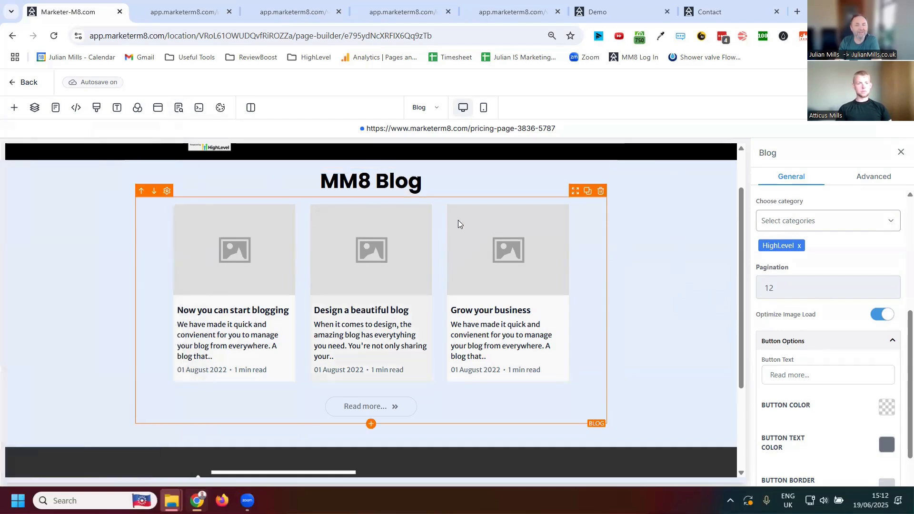
- Return to the Marketer-M8 funnel, and view the domains offered in its settings
left_click(13, 84)
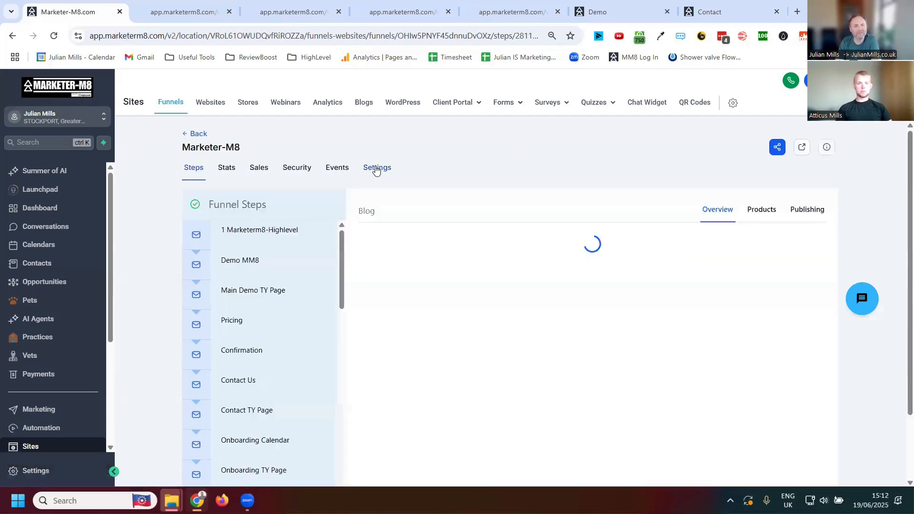
left_click(376, 169)
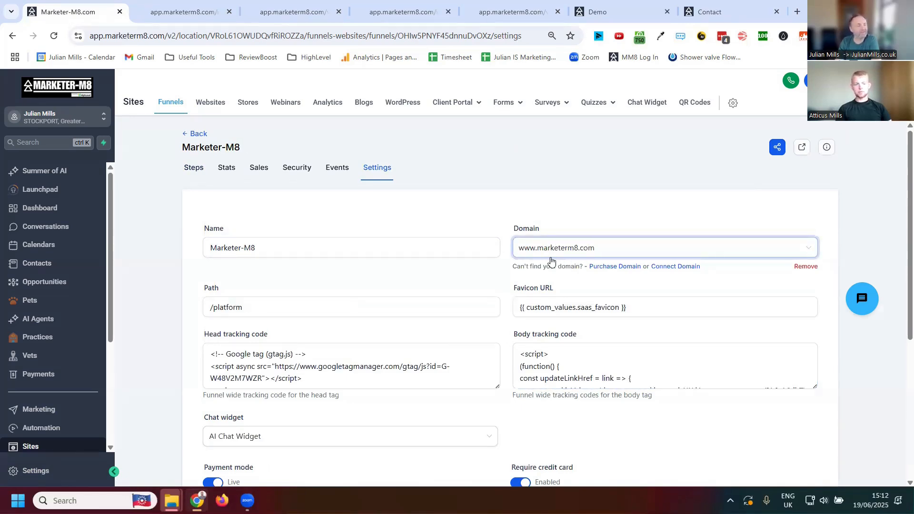
left_click(808, 257)
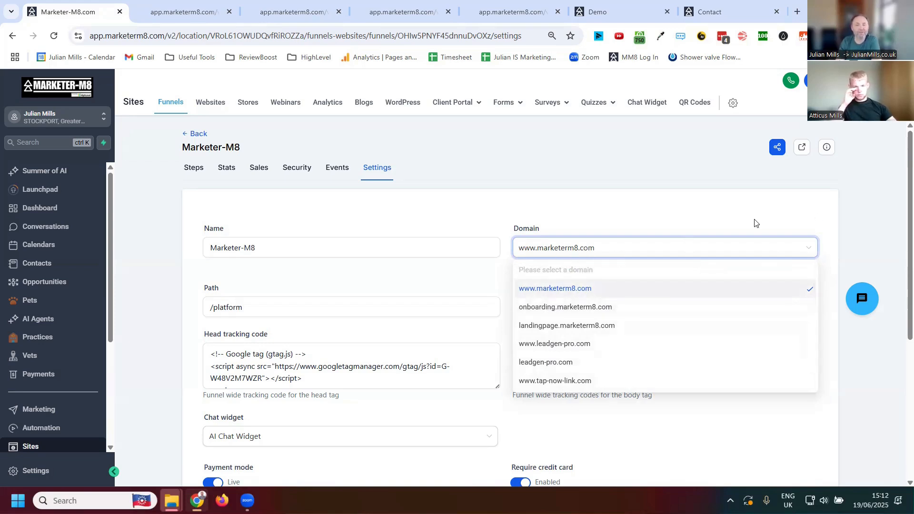
- Open the live marketerm8.com home page from the reviews page, and return to the funnel's settings
left_click(710, 11)
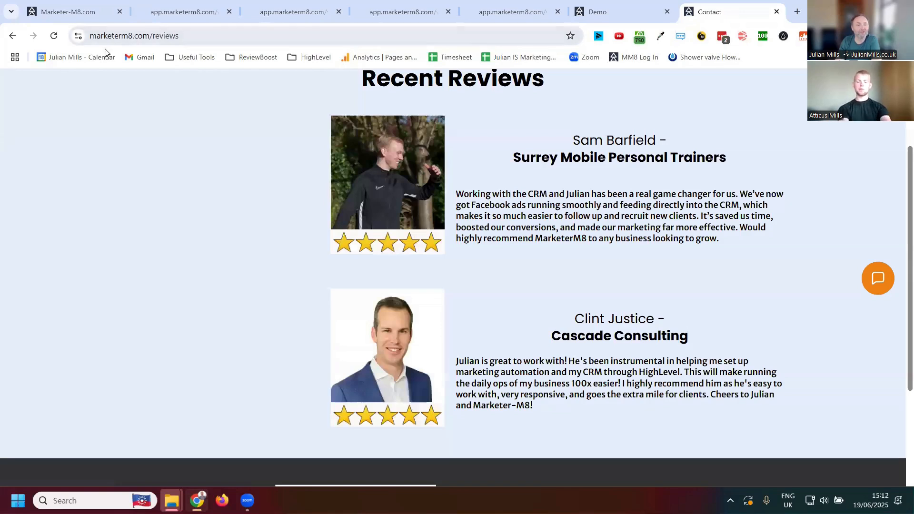
scroll(267, 119, "up", 3)
left_click(265, 124)
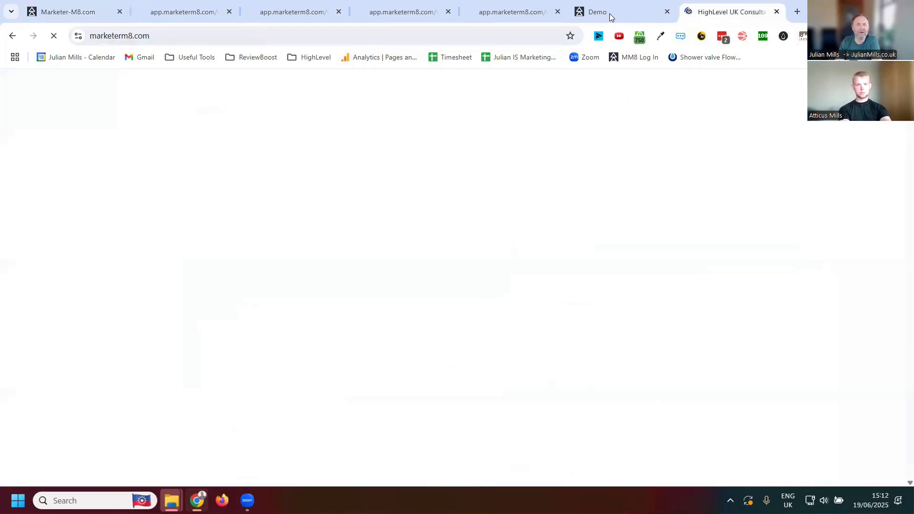
left_click(609, 13)
left_click(125, 20)
left_click(659, 216)
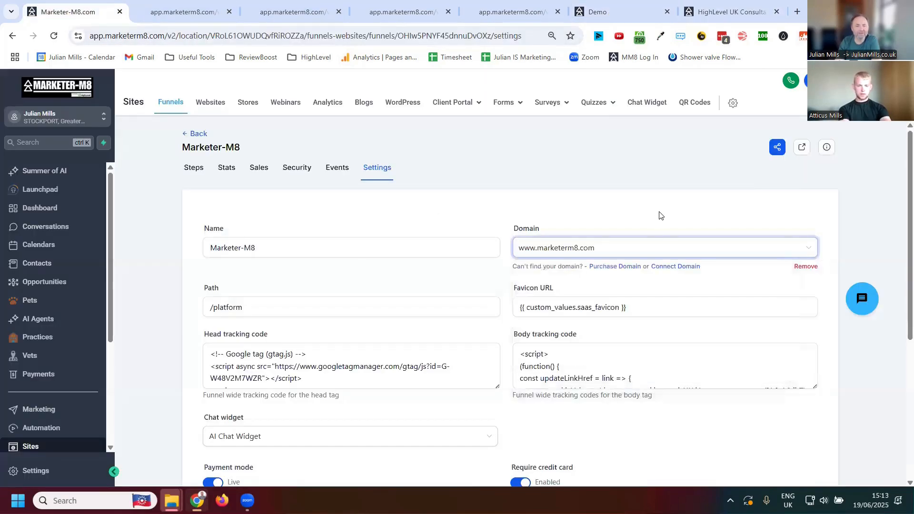
- Read through the funnel's head tracking code, and check the payment and optimization options below it
scroll(316, 286, "down", 2)
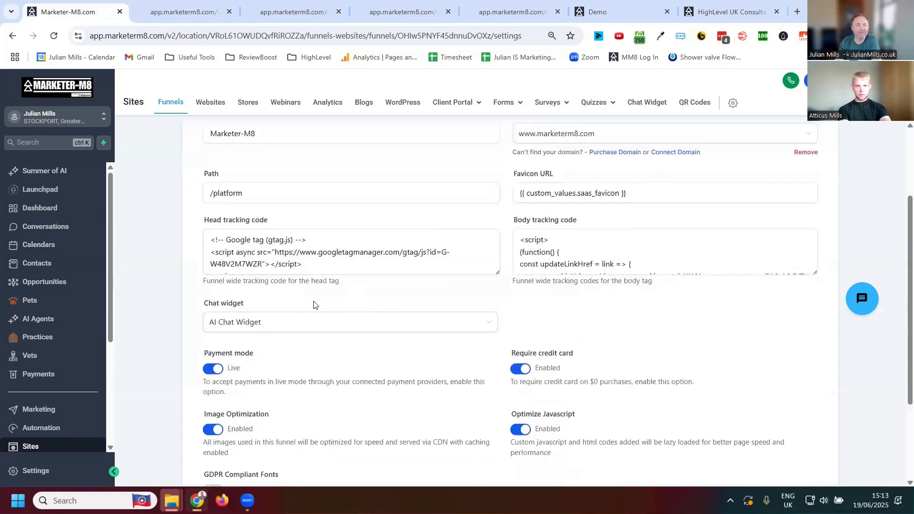
left_click(248, 260)
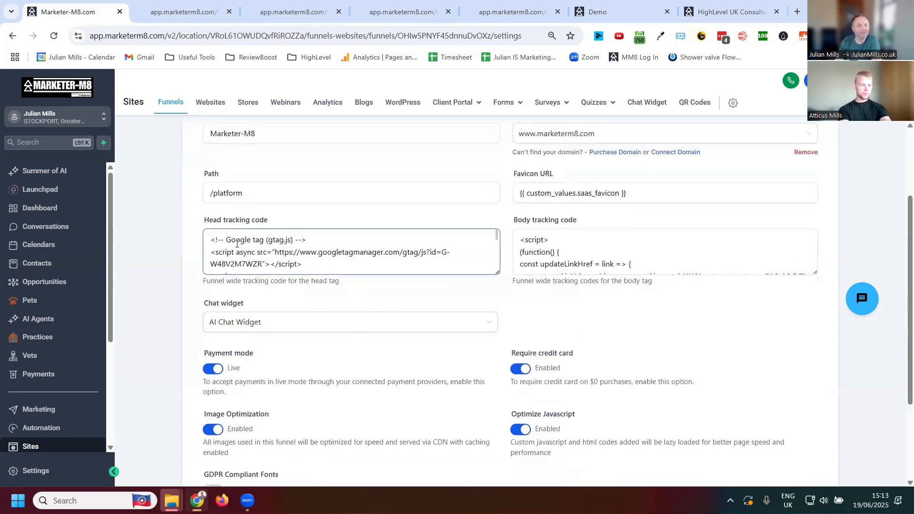
scroll(267, 248, "down", 2)
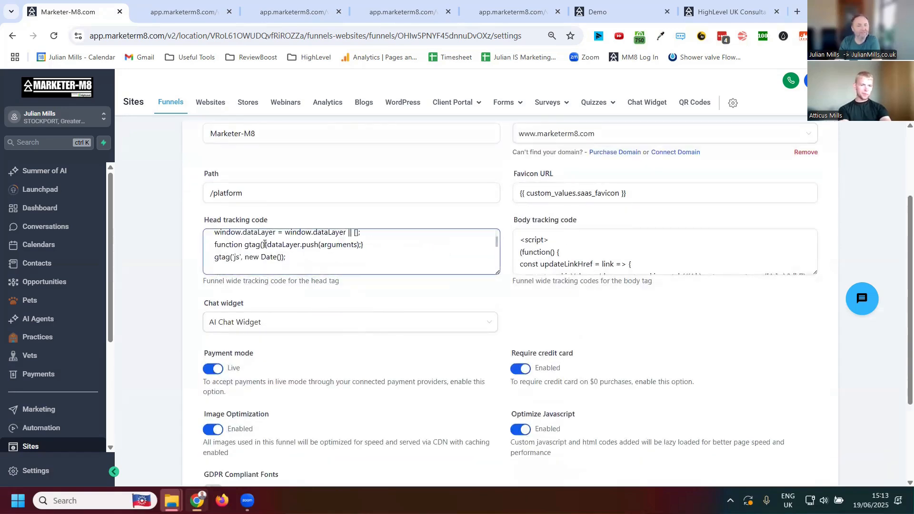
scroll(265, 244, "down", 2)
scroll(274, 245, "down", 2)
scroll(283, 247, "down", 3)
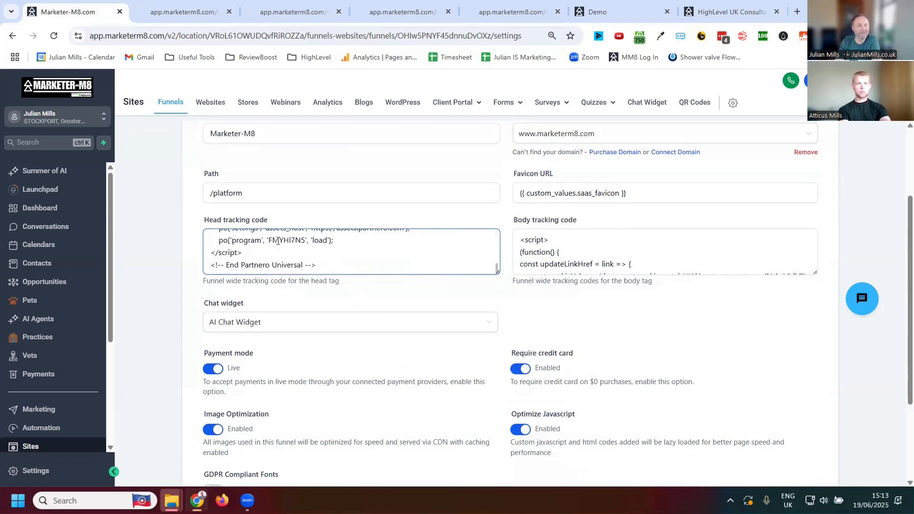
scroll(278, 240, "down", 3)
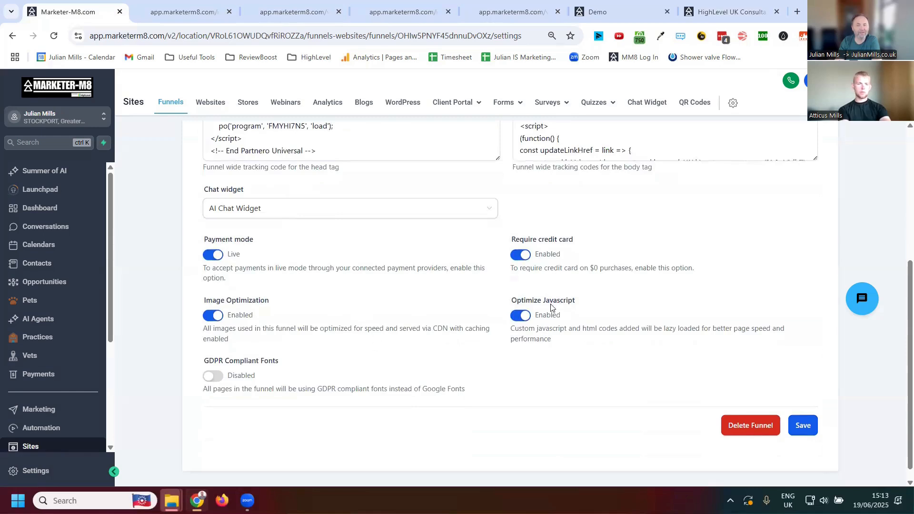
- Read through the funnel's body tracking code to the end of the script
scroll(600, 312, "up", 3)
left_click(567, 240)
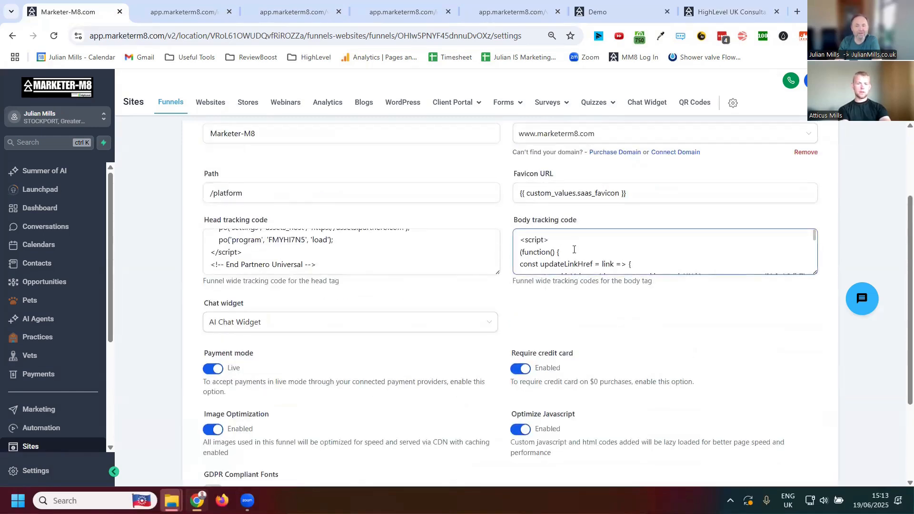
scroll(578, 248, "down", 2)
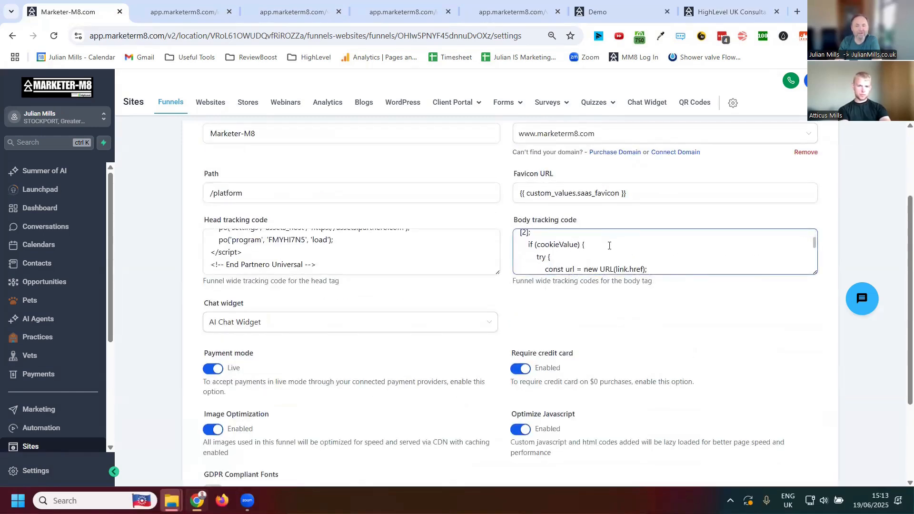
scroll(614, 246, "down", 1)
scroll(634, 247, "down", 2)
scroll(634, 247, "down", 2)
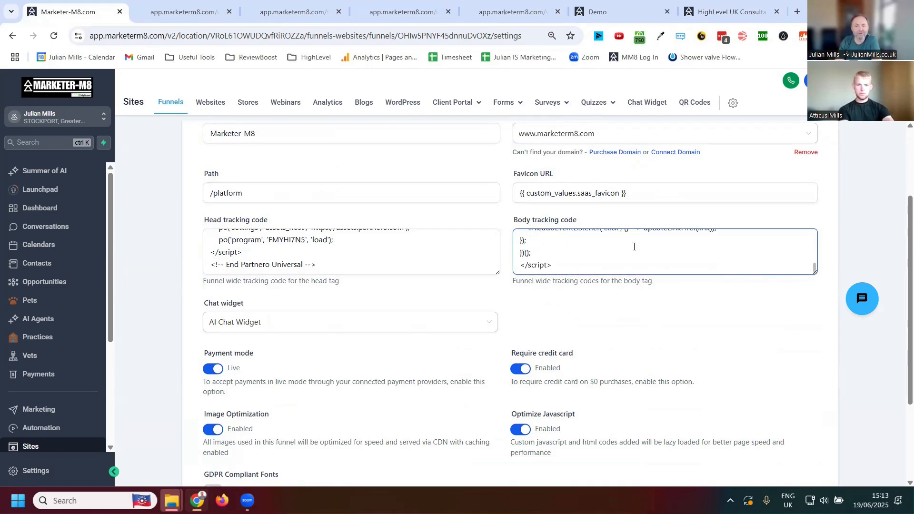
scroll(635, 247, "up", 2)
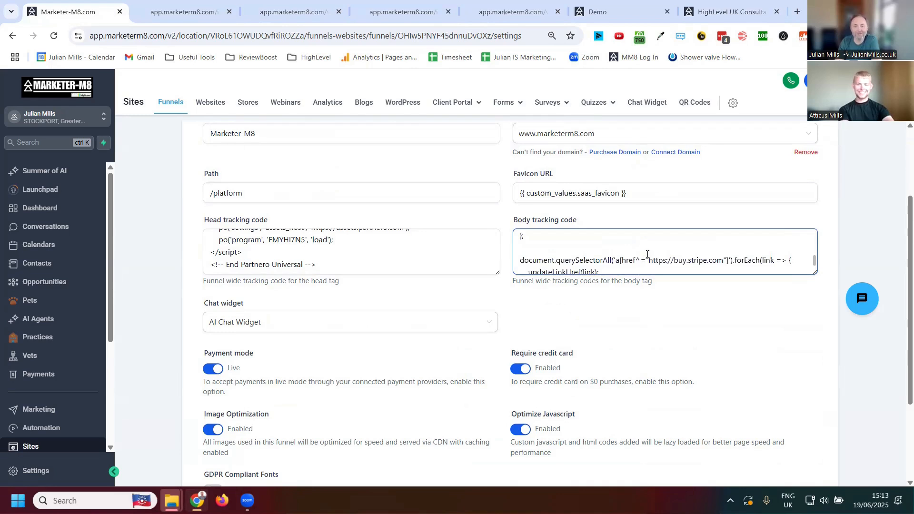
scroll(645, 255, "down", 5)
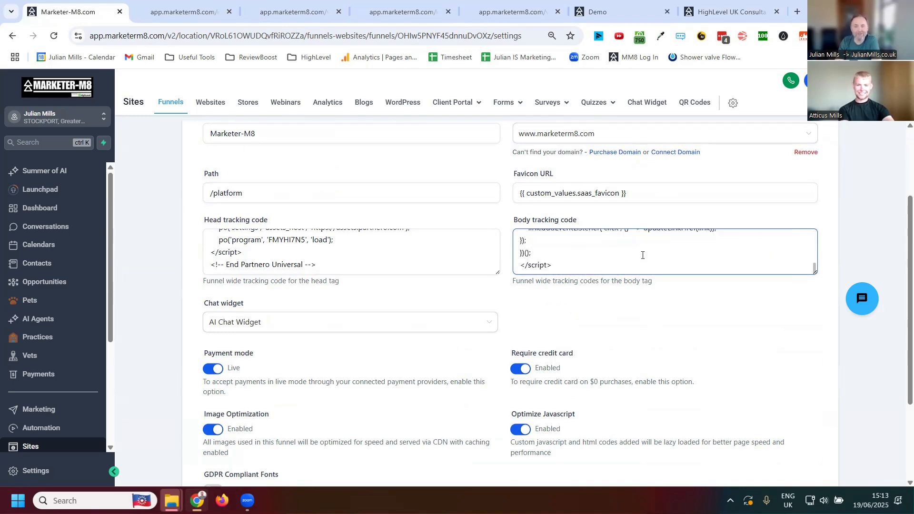
scroll(644, 265, "up", 3)
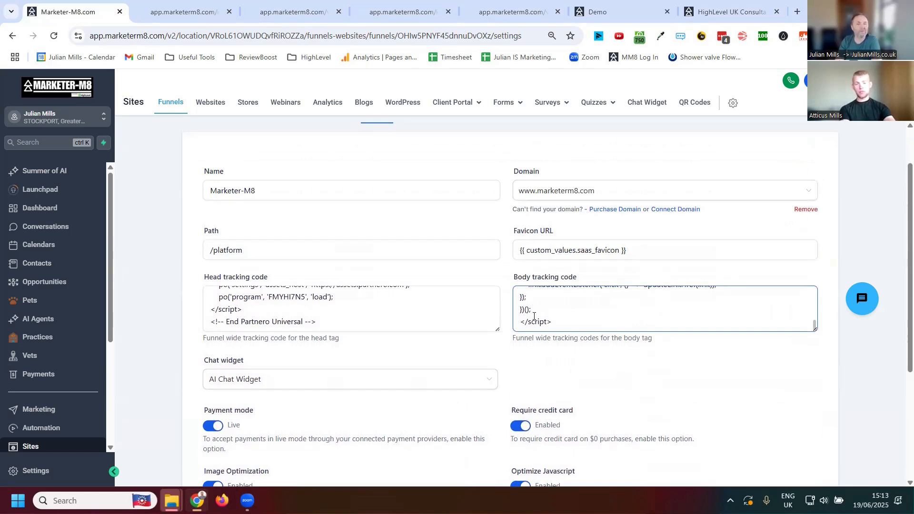
- Leave the funnel for the Sites analytics, and review the page views, browsers, client IPs, countries and device types
left_click(175, 107)
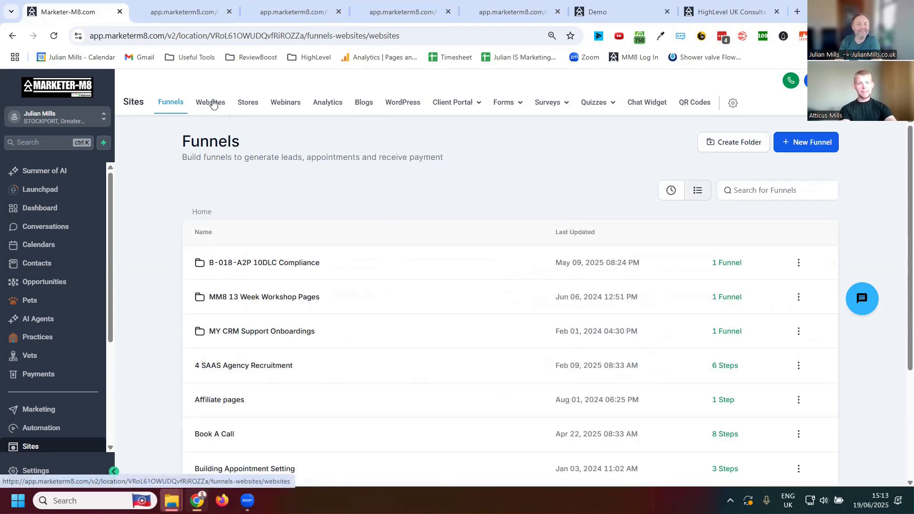
left_click(210, 103)
left_click(323, 103)
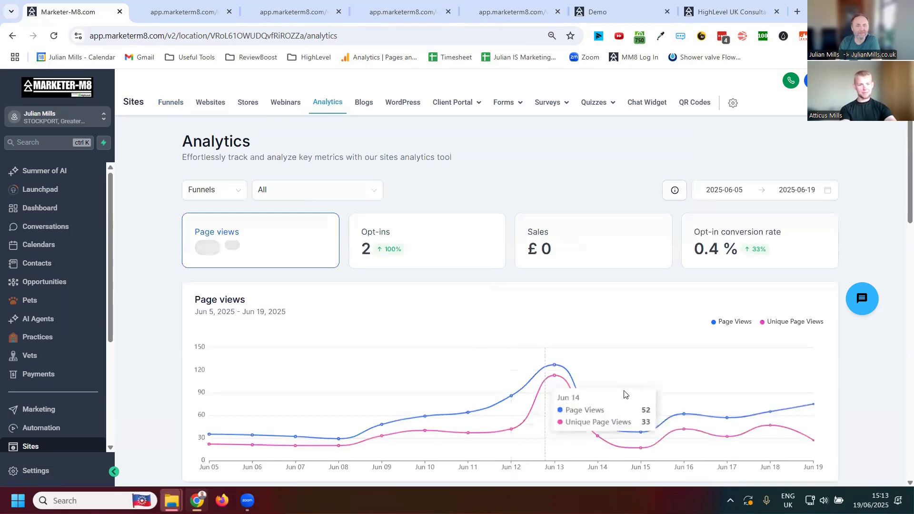
scroll(728, 332, "down", 4)
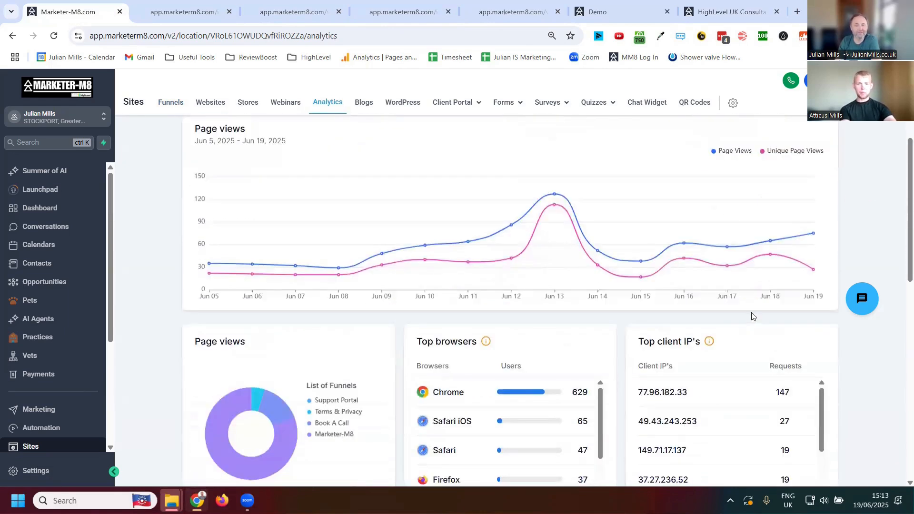
scroll(762, 319, "down", 8)
scroll(784, 359, "down", 3)
scroll(651, 400, "down", 4)
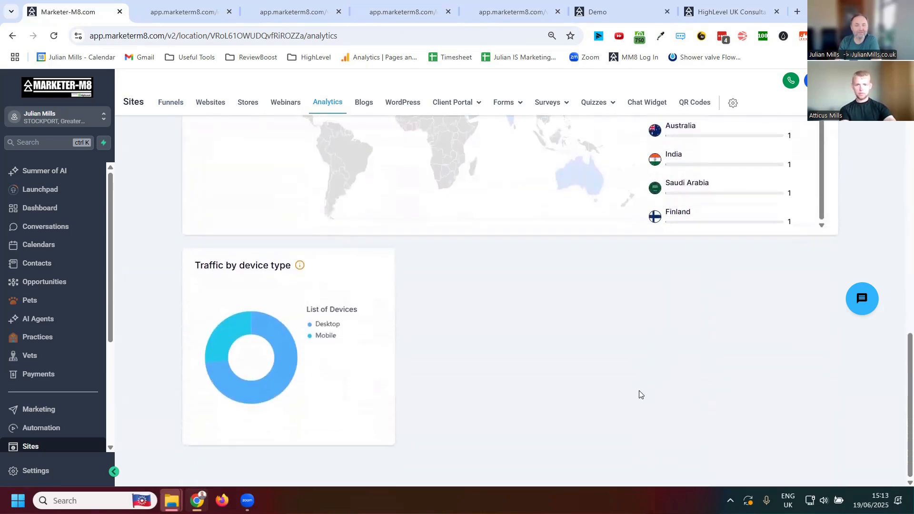
- Return to the page views chart, then open the Google Analytics pages and screens report in a new tab and look over its views
scroll(641, 394, "up", 11)
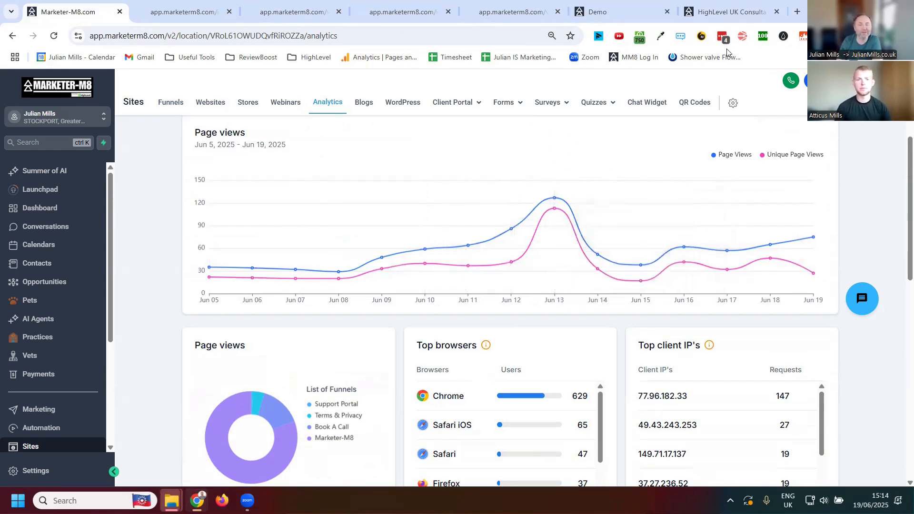
key("ctrl+t")
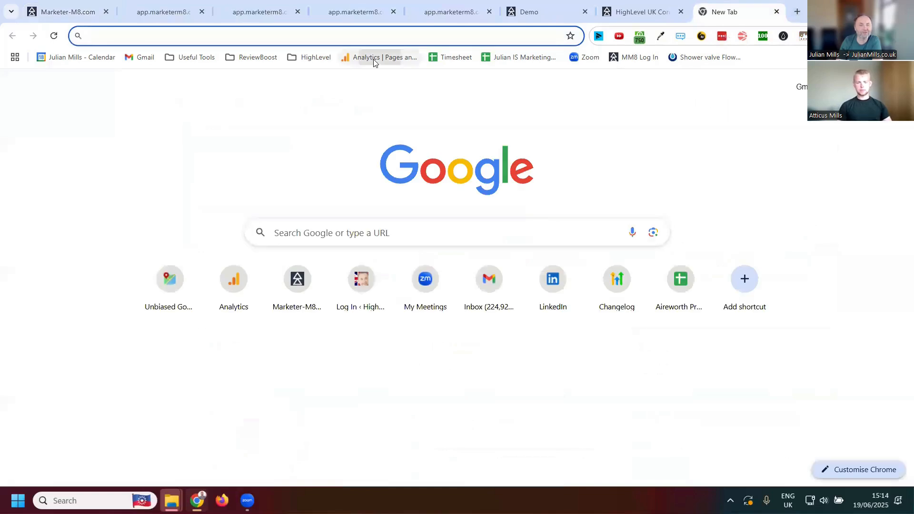
left_click(376, 57)
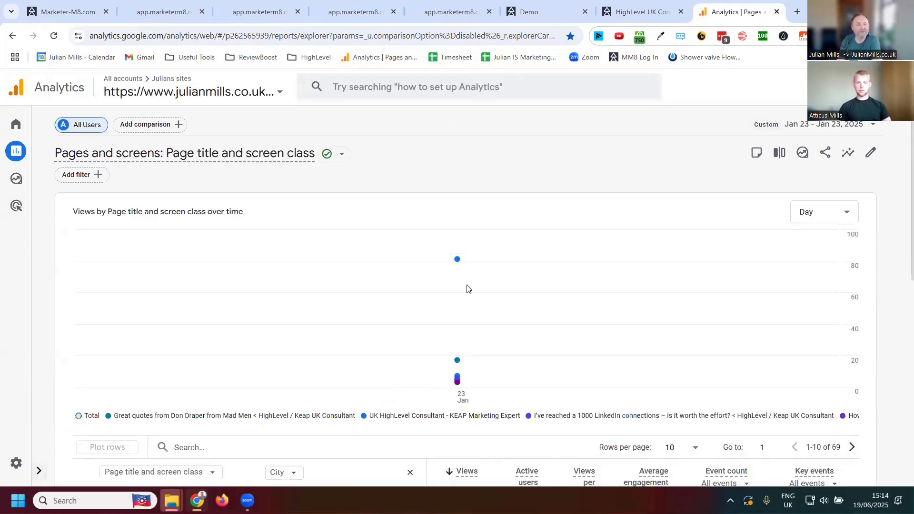
scroll(626, 310, "down", 2)
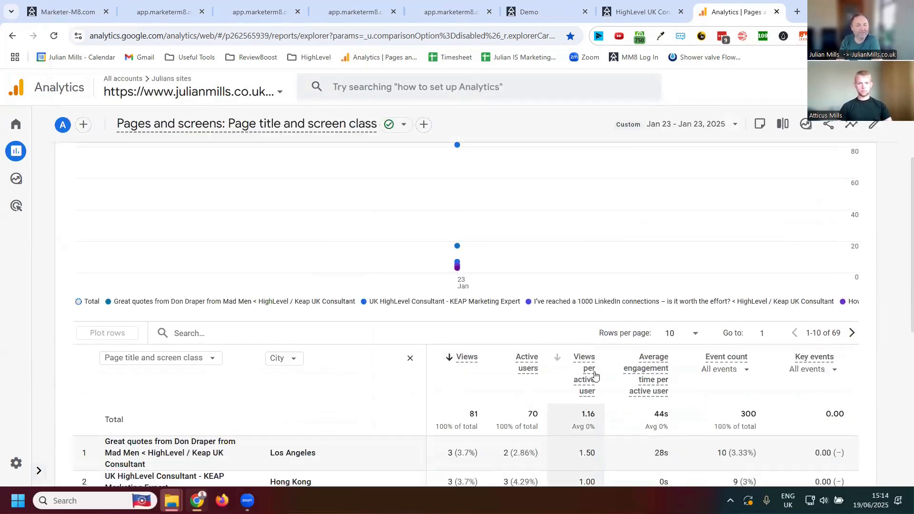
scroll(524, 343, "up", 2)
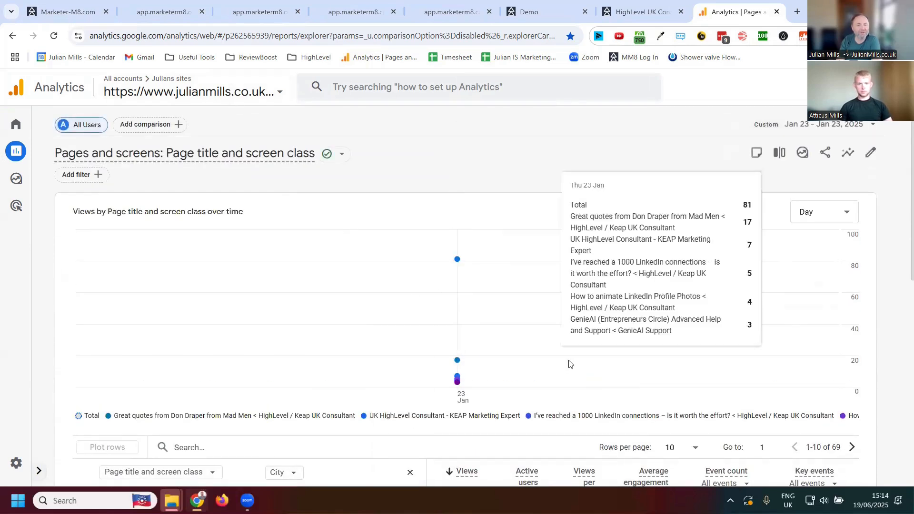
- Set the pages and screens report's date range to the single day Jun 18, 2025
left_click(808, 125)
scroll(700, 310, "down", 10)
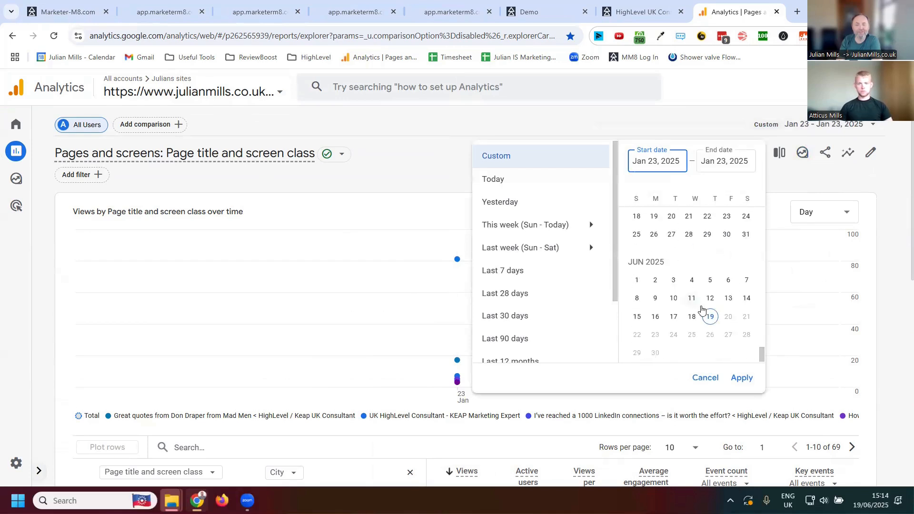
left_click(698, 317)
left_click(741, 378)
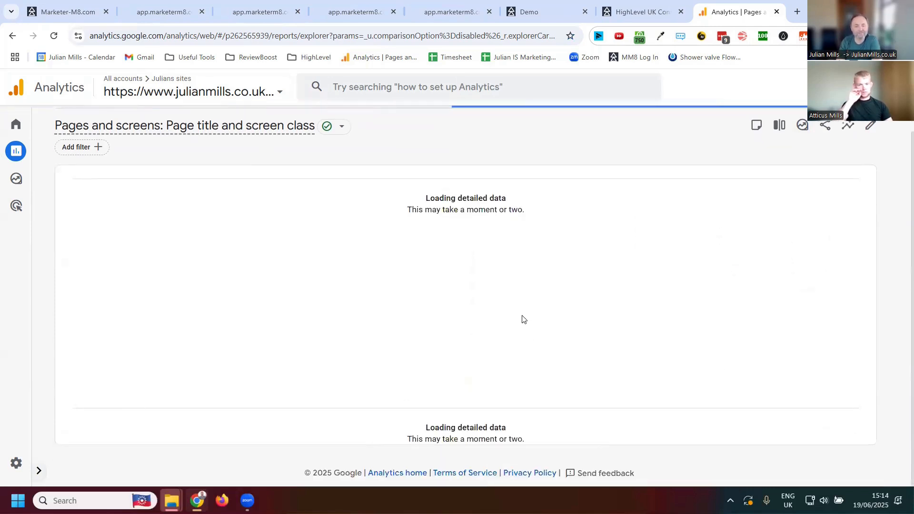
- Examine the report's table of page titles by city, comparing views, active users and average engagement time
scroll(536, 312, "down", 5)
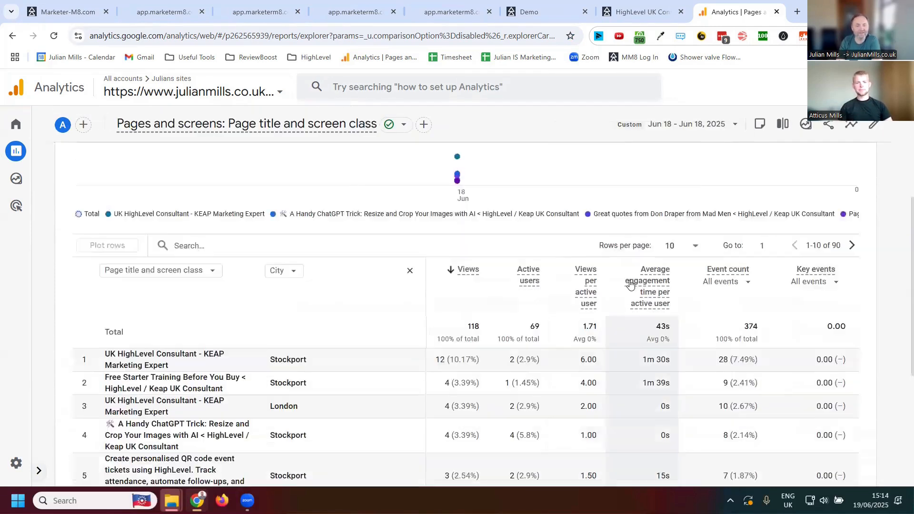
scroll(630, 284, "down", 2)
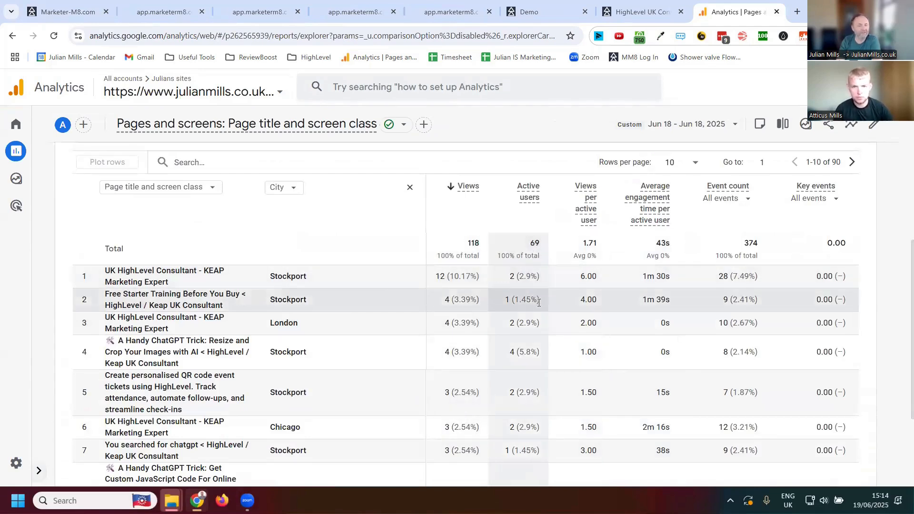
scroll(528, 266, "down", 3)
scroll(534, 266, "up", 4)
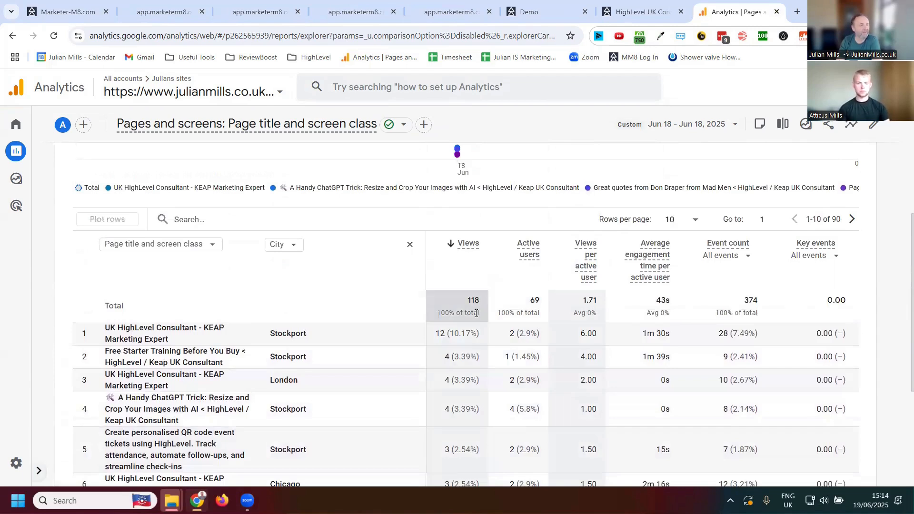
scroll(548, 342, "down", 4)
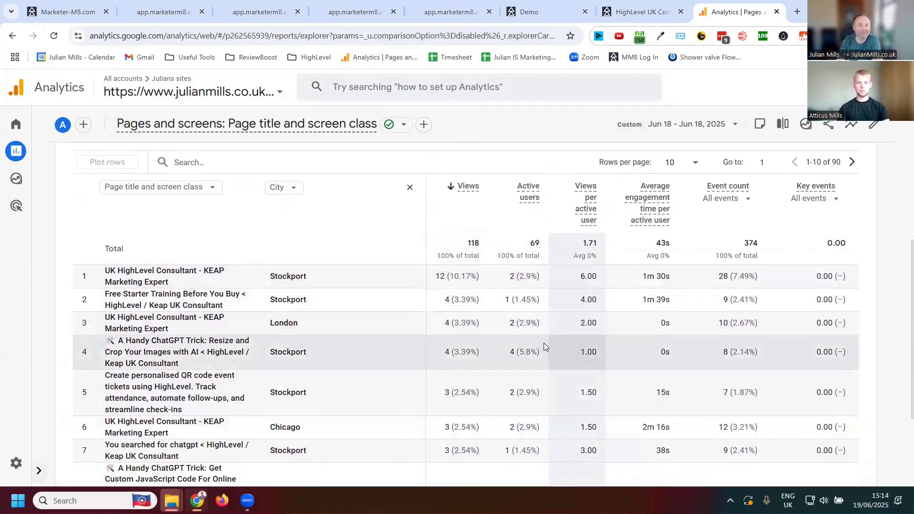
scroll(453, 369, "up", 7)
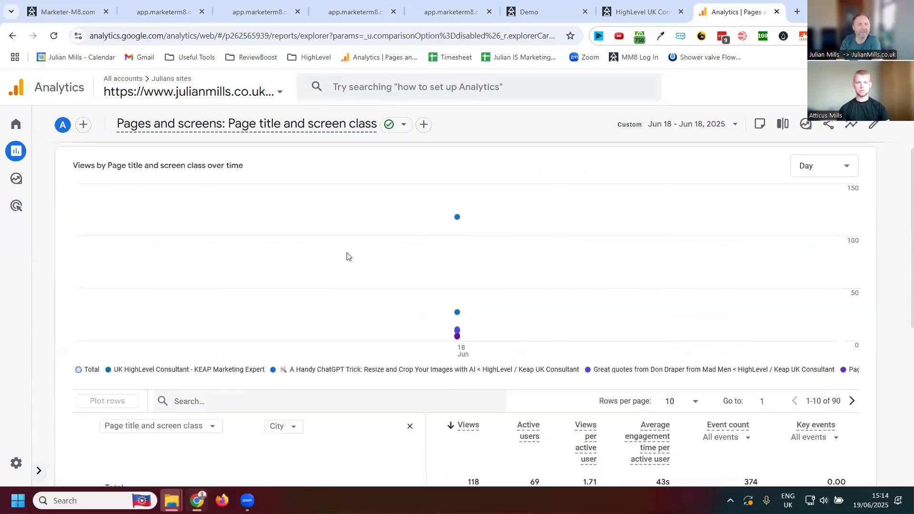
- Switch the report to the Marketer-M8 property and look over its page views chart and table
left_click(245, 92)
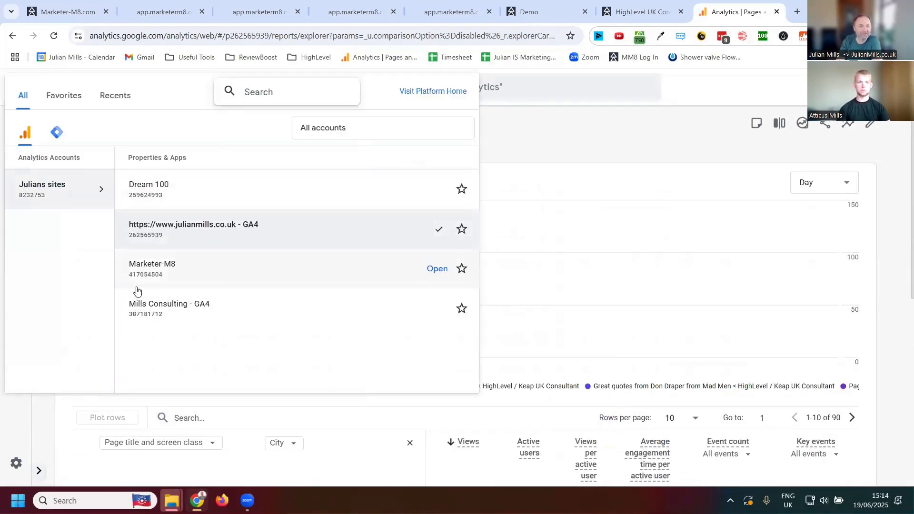
left_click(166, 274)
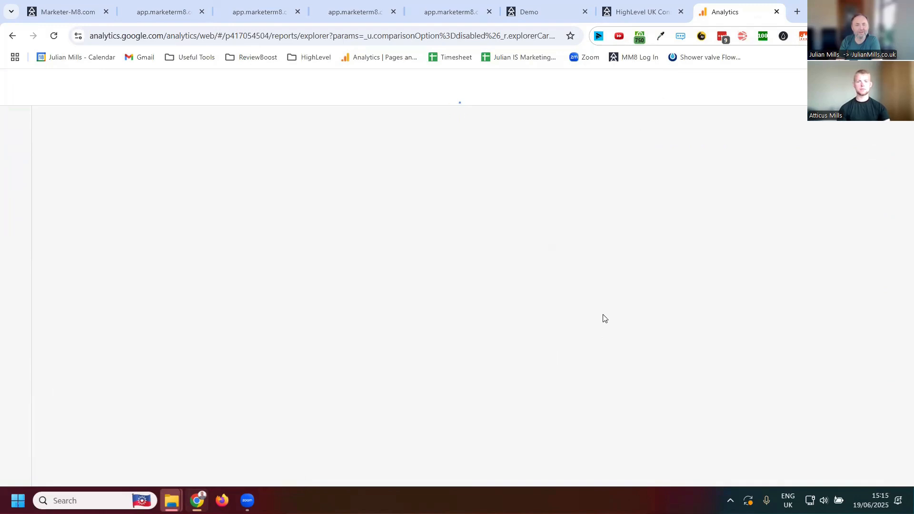
scroll(771, 291, "down", 1)
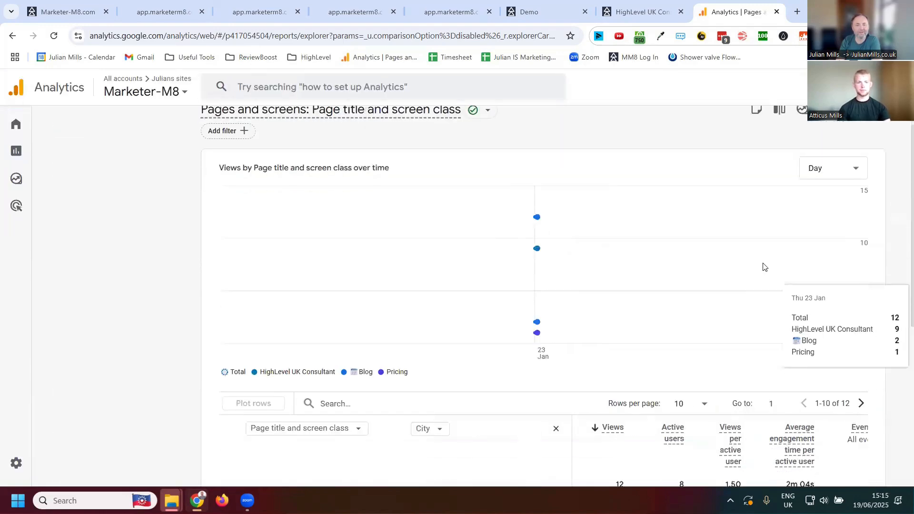
scroll(763, 266, "down", 5)
scroll(753, 299, "up", 6)
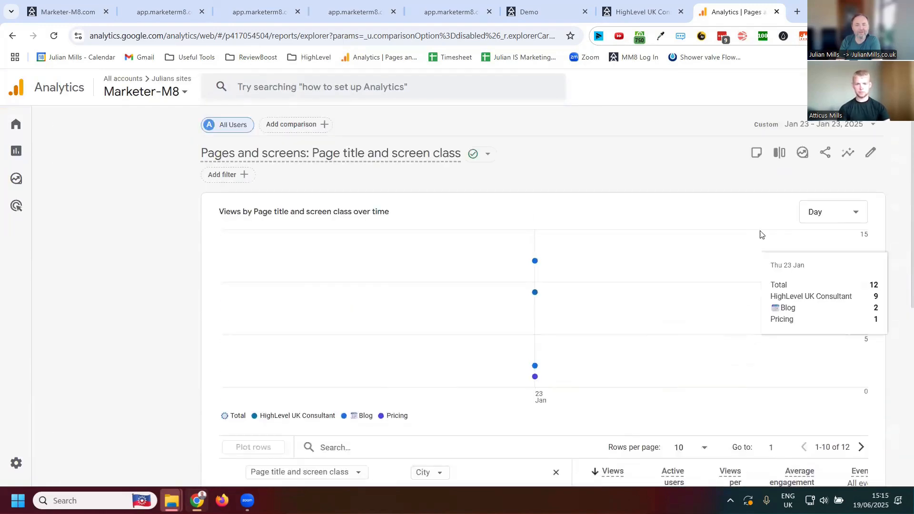
- Limit the Marketer-M8 property's report to Jun 18, 2025
left_click(824, 125)
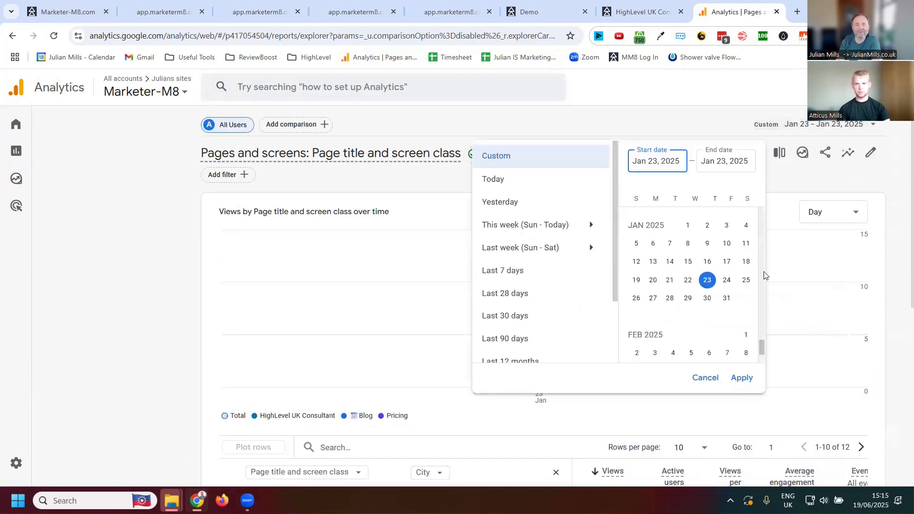
scroll(704, 267, "down", 10)
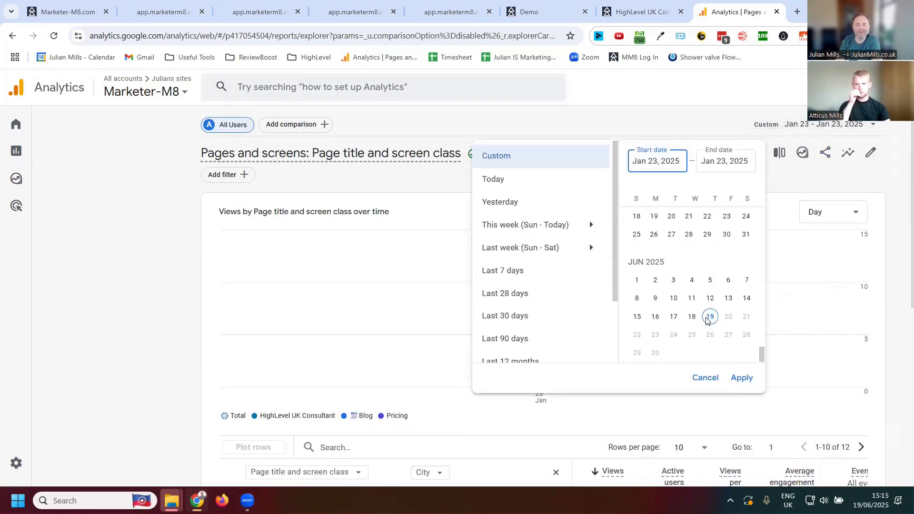
left_click(692, 317)
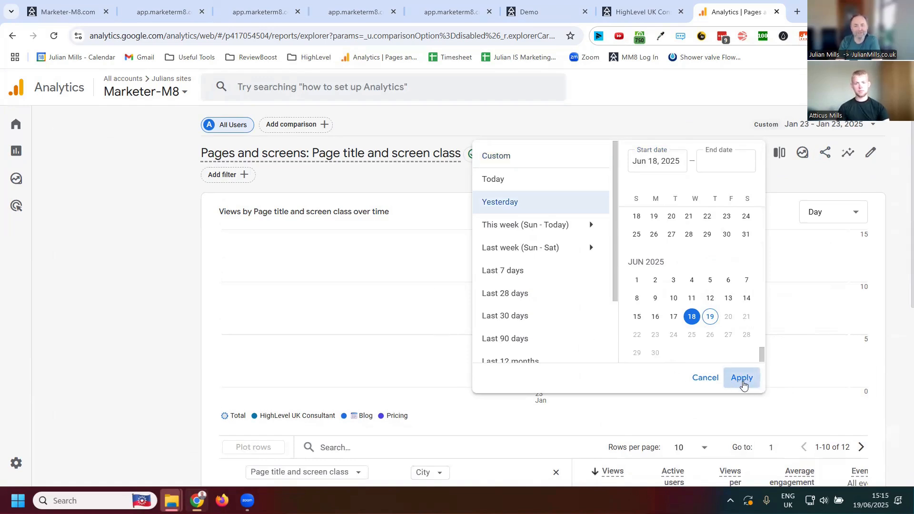
left_click(742, 379)
- Review the Marketer-M8 page titles, visitor cities, views and engagement times, and close Google Analytics to return to the Sites analytics
scroll(638, 291, "down", 4)
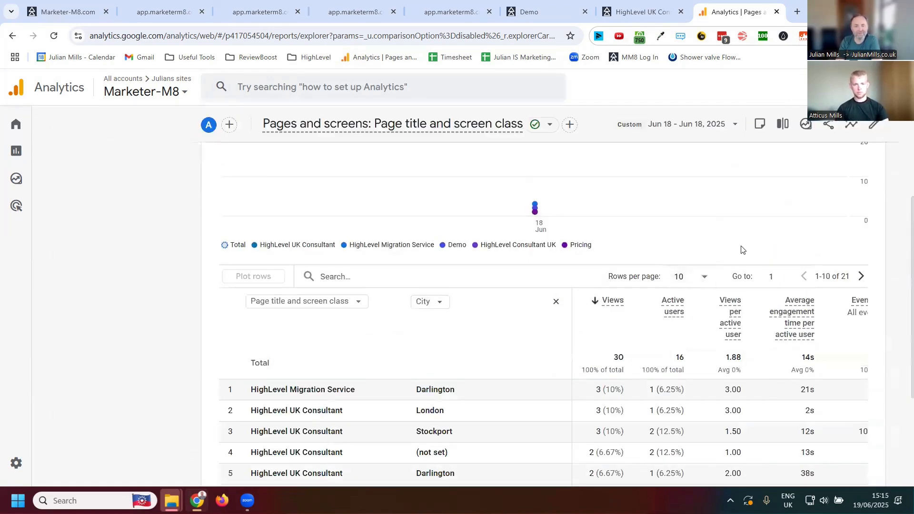
scroll(739, 330, "down", 2)
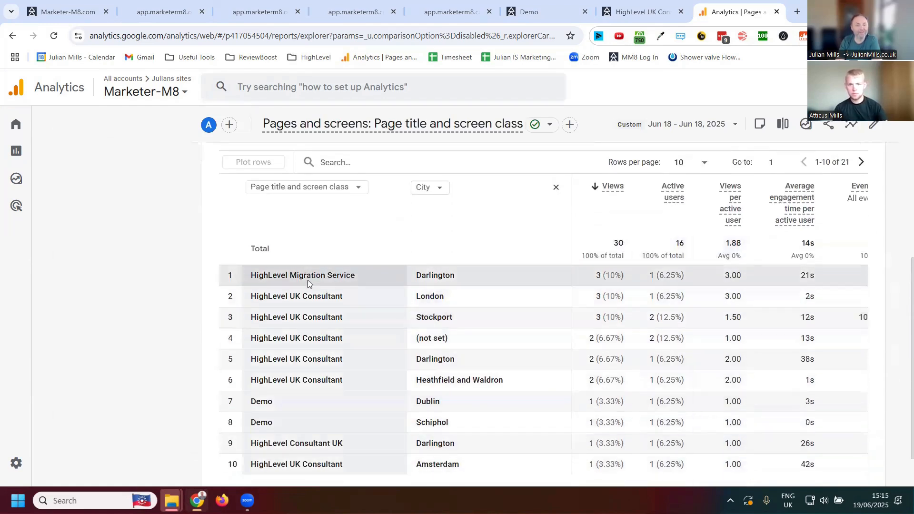
scroll(366, 362, "down", 1)
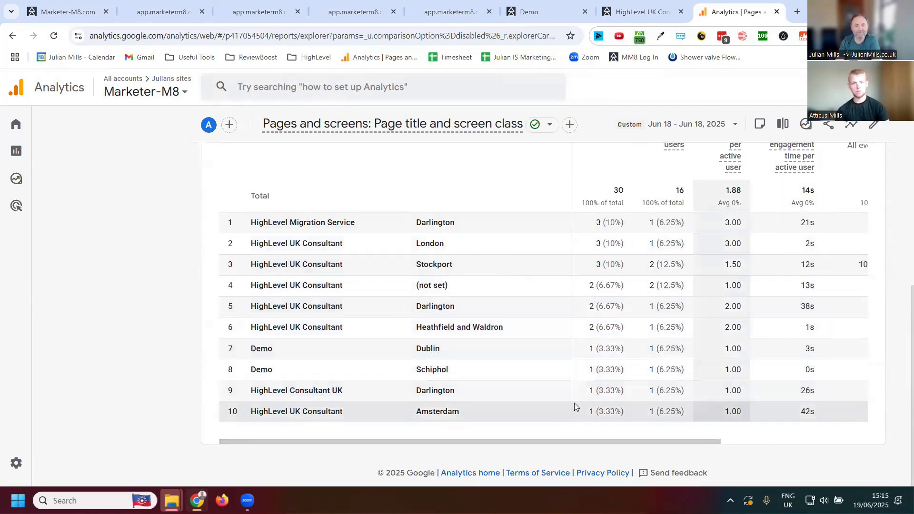
scroll(500, 350, "up", 1)
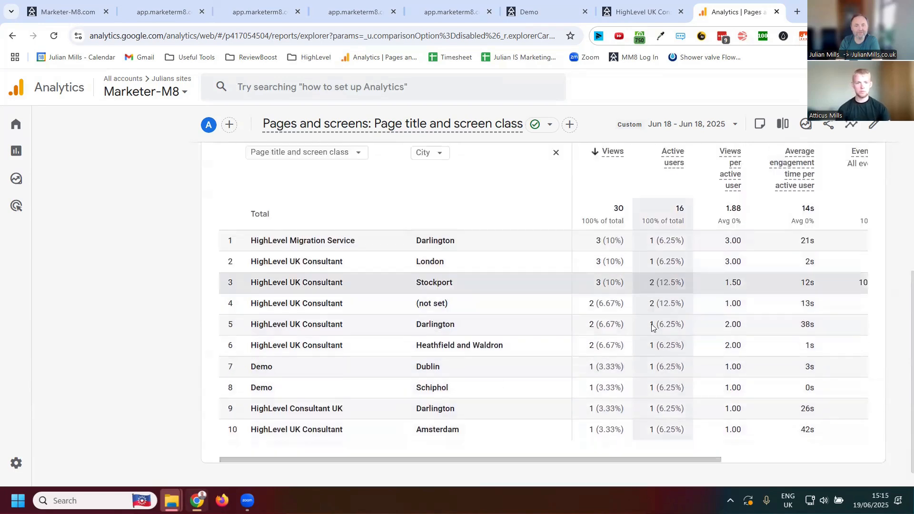
scroll(667, 333, "down", 1)
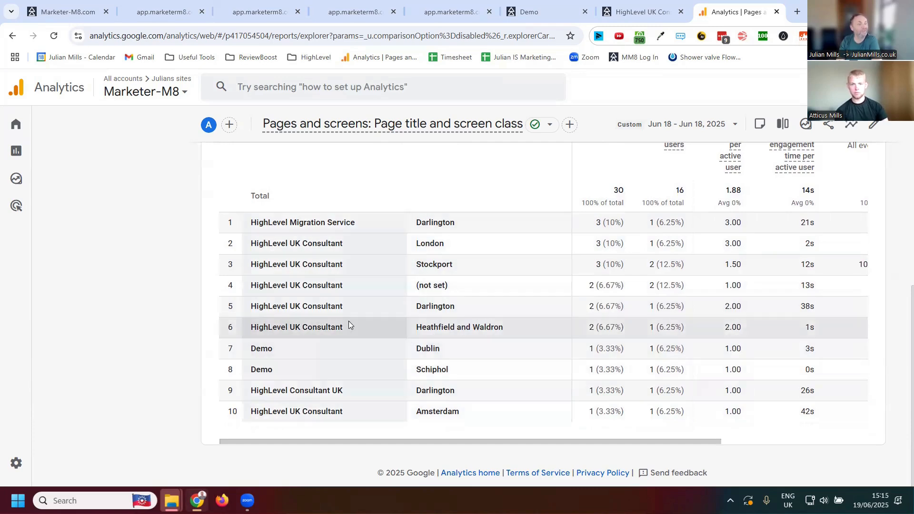
scroll(349, 318, "up", 7)
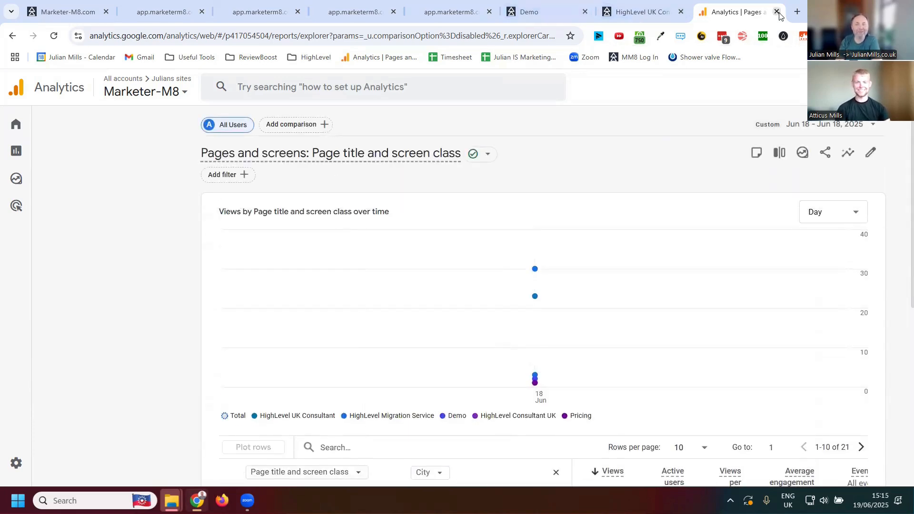
left_click(777, 12)
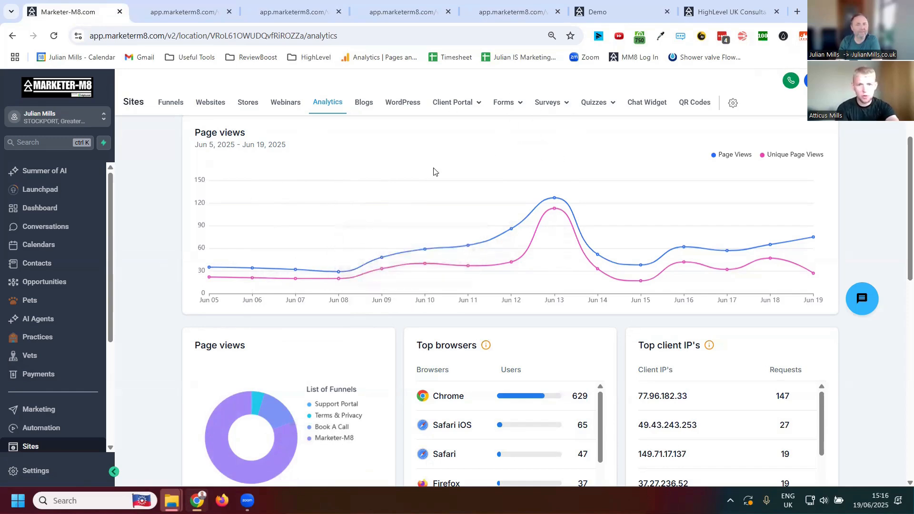
mouse_move(511, 111)
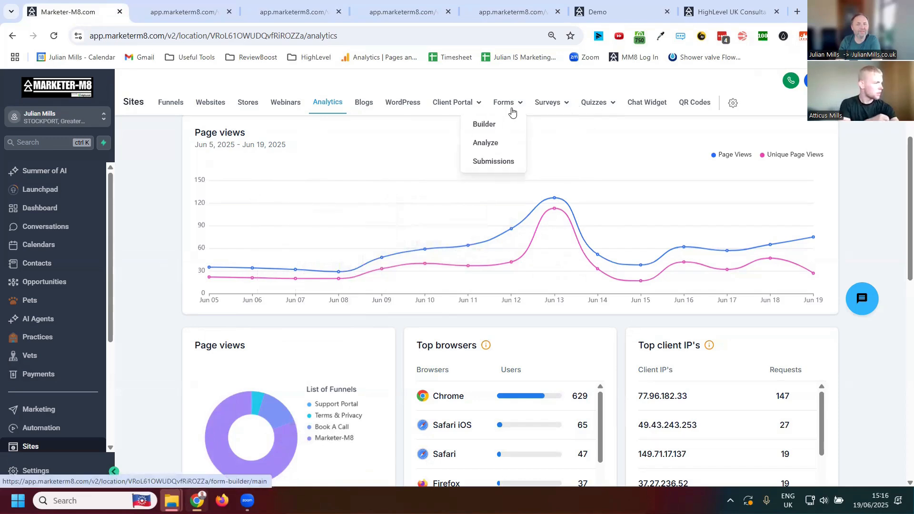
mouse_move(611, 105)
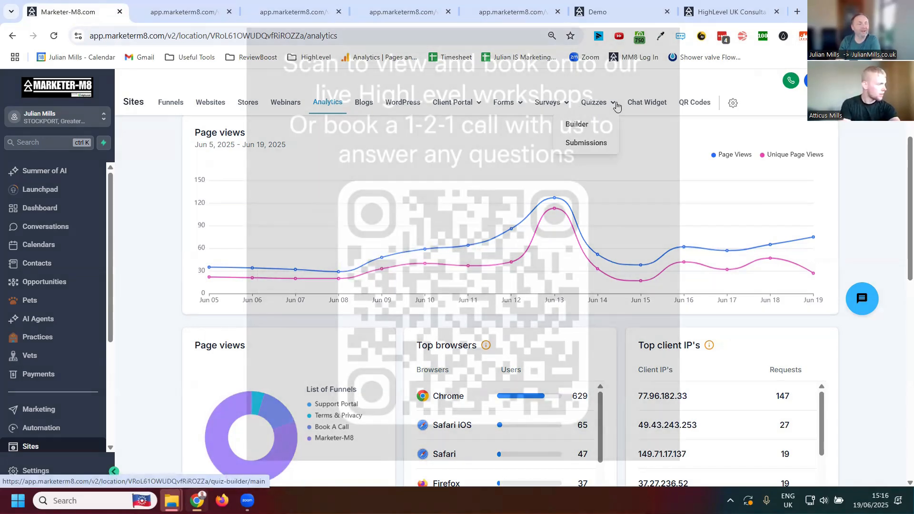